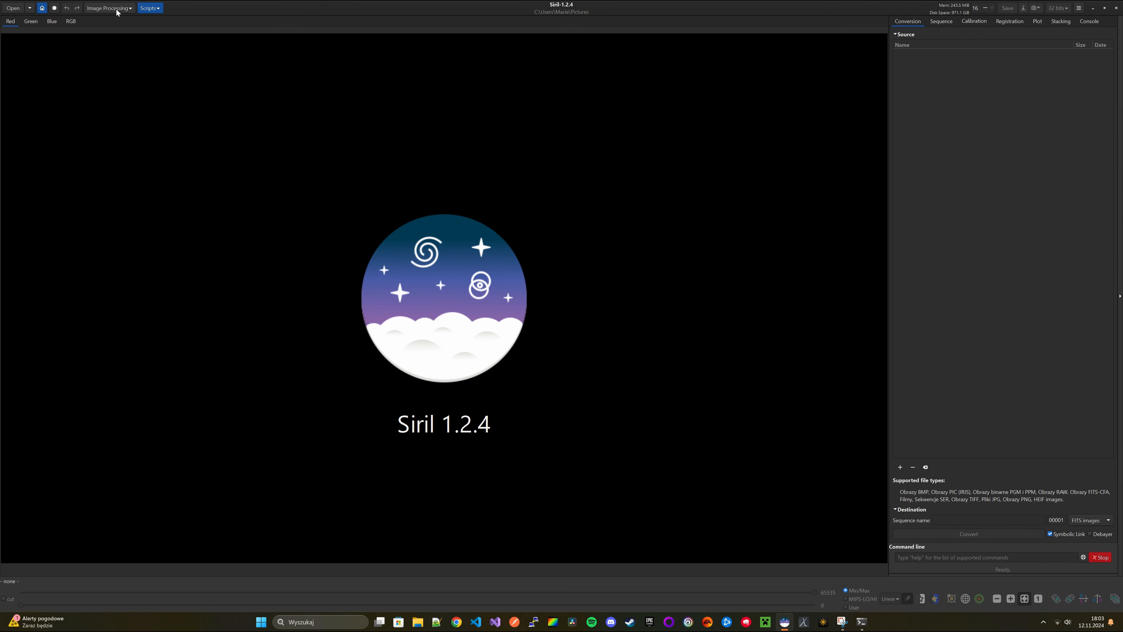
Set the working directory to the Droga mleczna folder on the Desktop
left_click(43, 8)
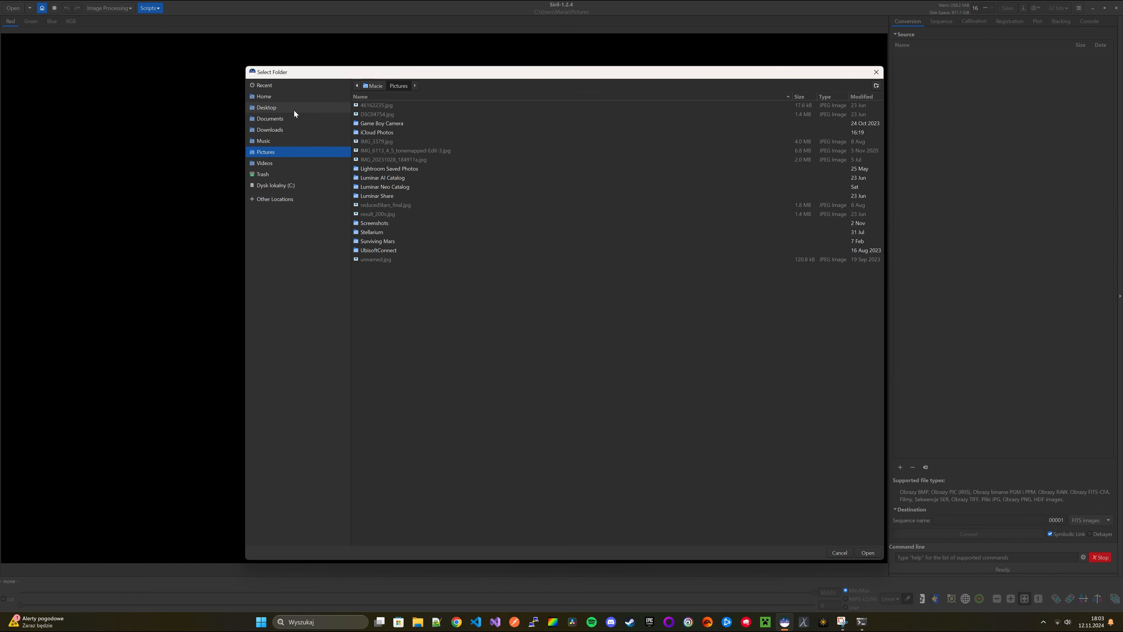
left_click(282, 107)
double_click(384, 151)
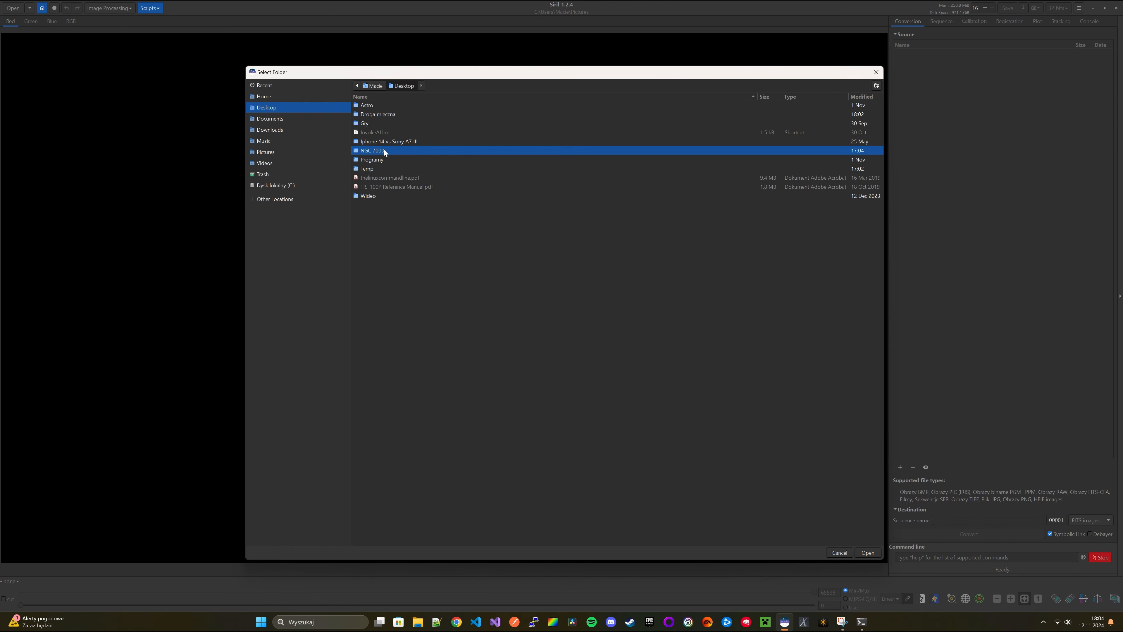
left_click(398, 86)
double_click(387, 115)
left_click(866, 553)
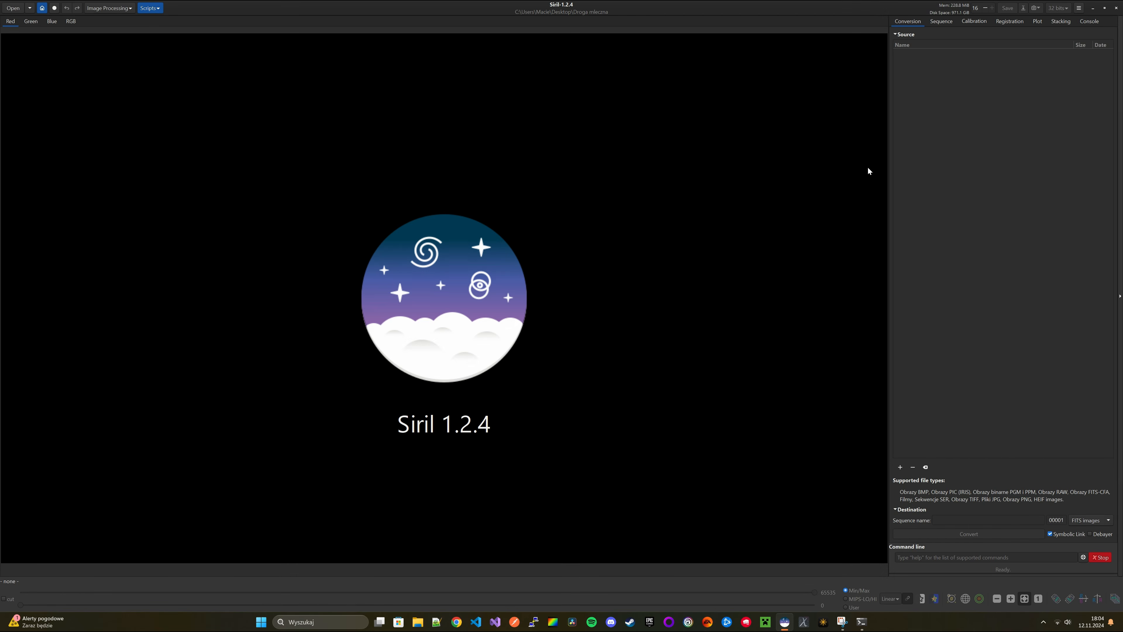
Delete the process and masters folders from the Droga mleczna folder in File Explorer
left_click(1093, 8)
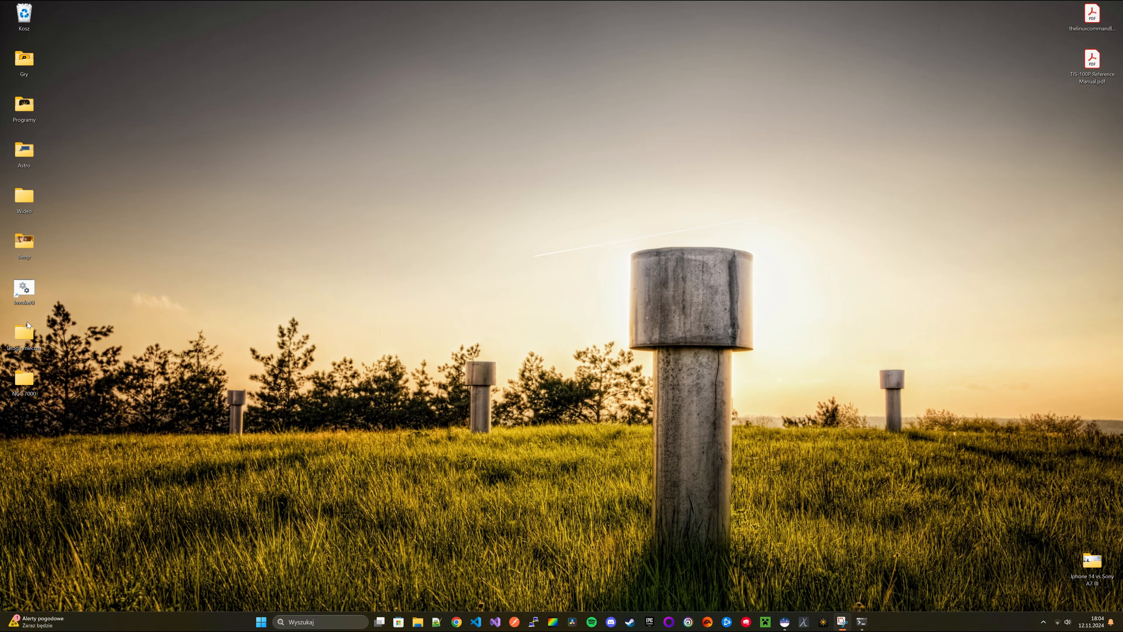
double_click(28, 331)
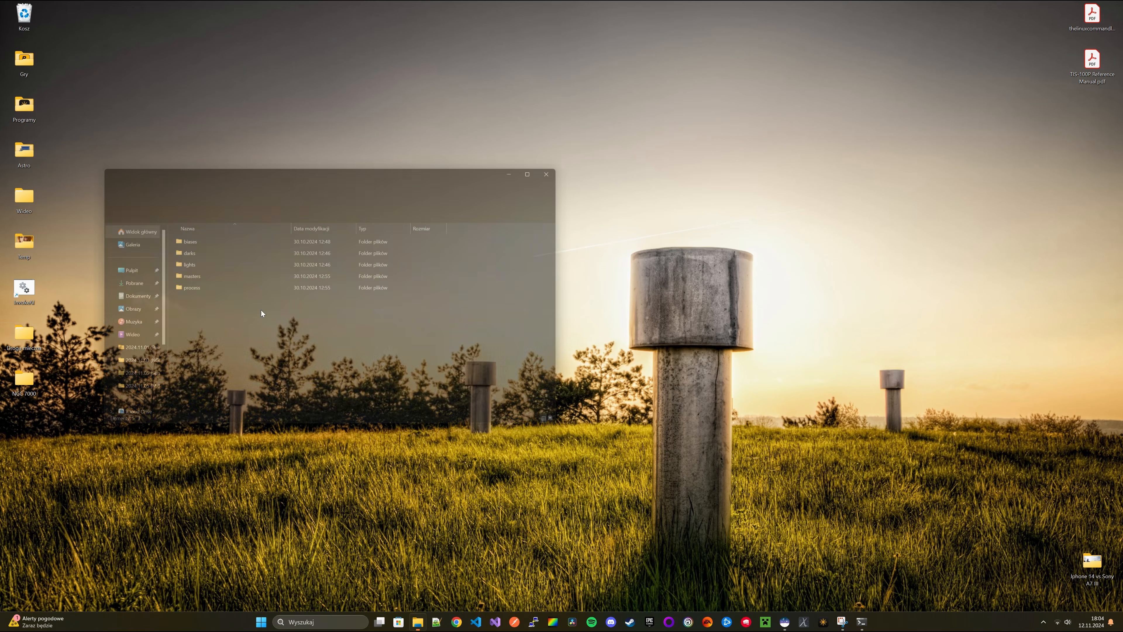
left_click(182, 287)
key("Delete")
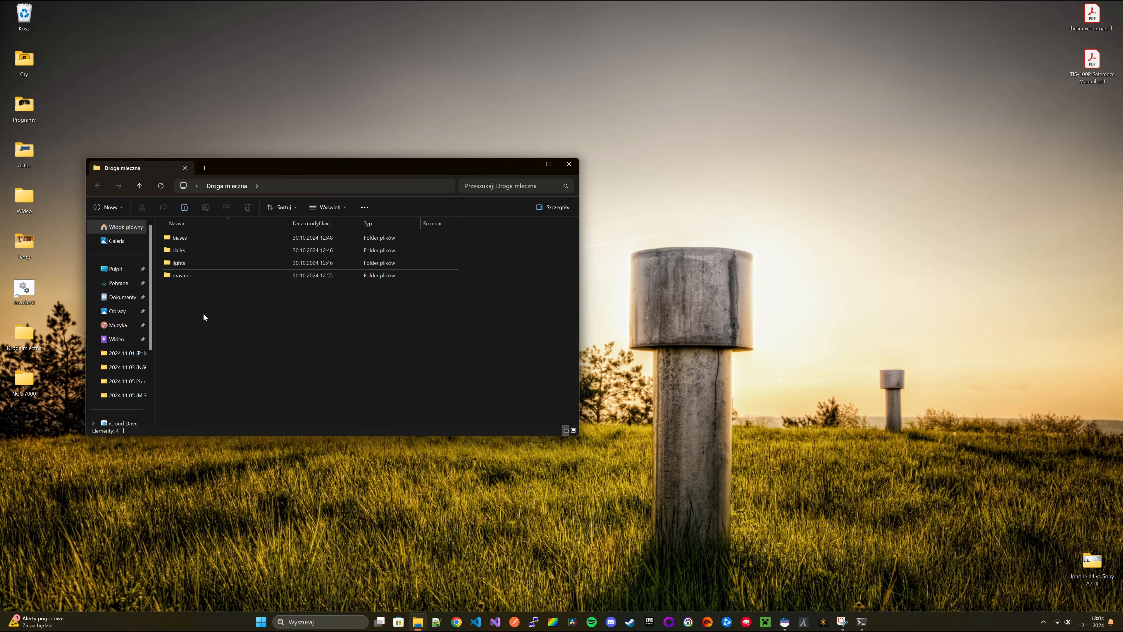
left_click(187, 277)
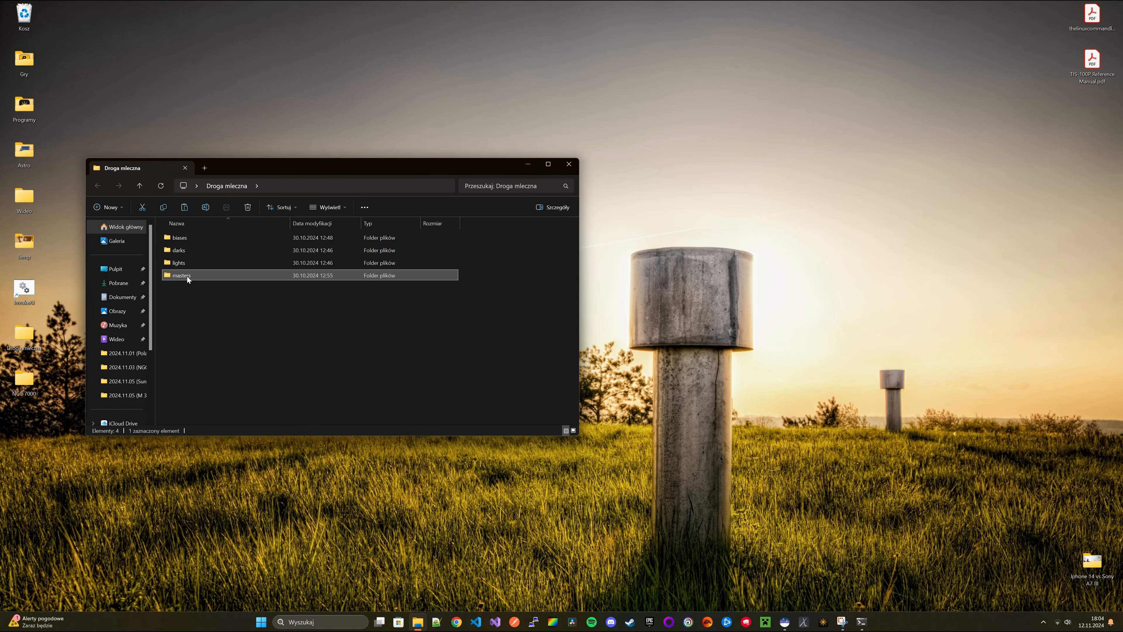
key("Delete")
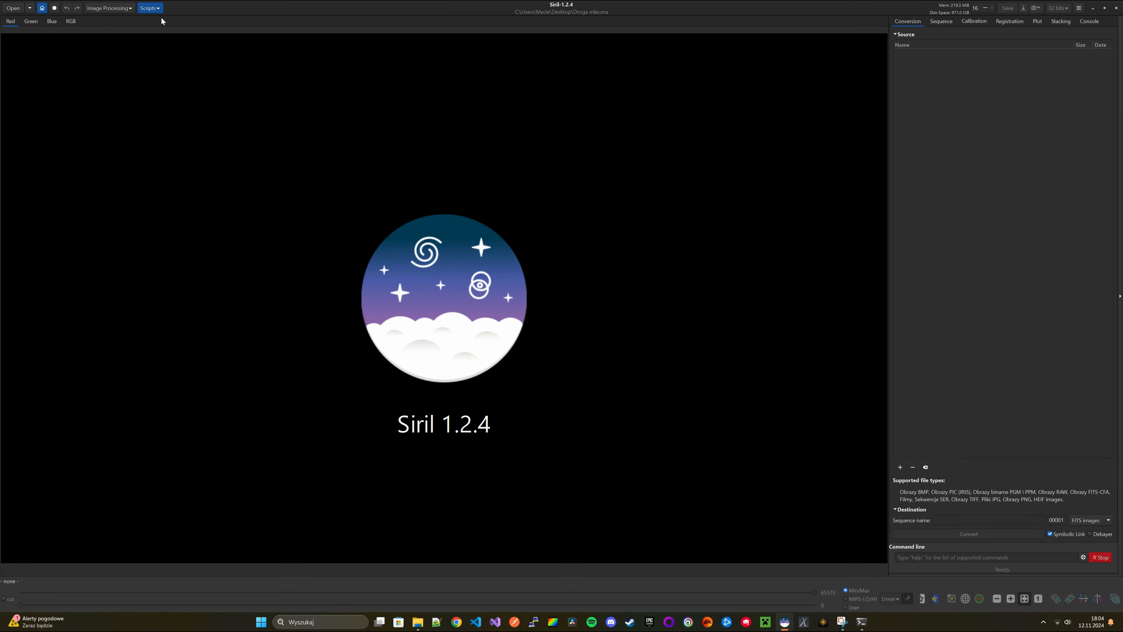
Reselect Droga mleczna as the working directory and run the OSC_Preprocessing_wihtout_flats script in Siril
left_click(158, 10)
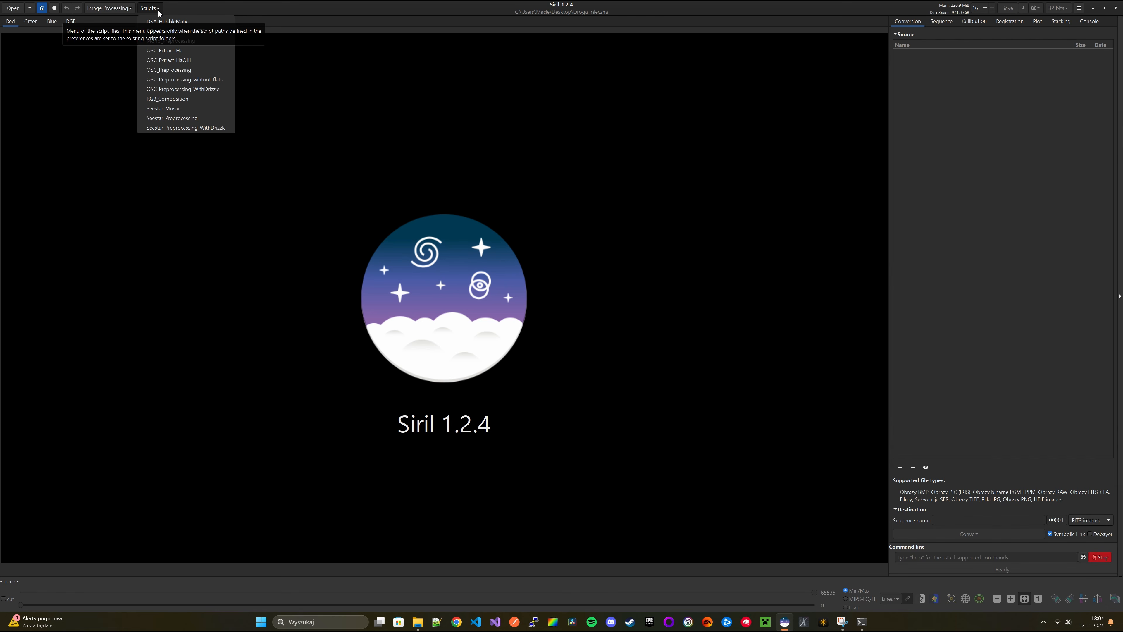
left_click(256, 19)
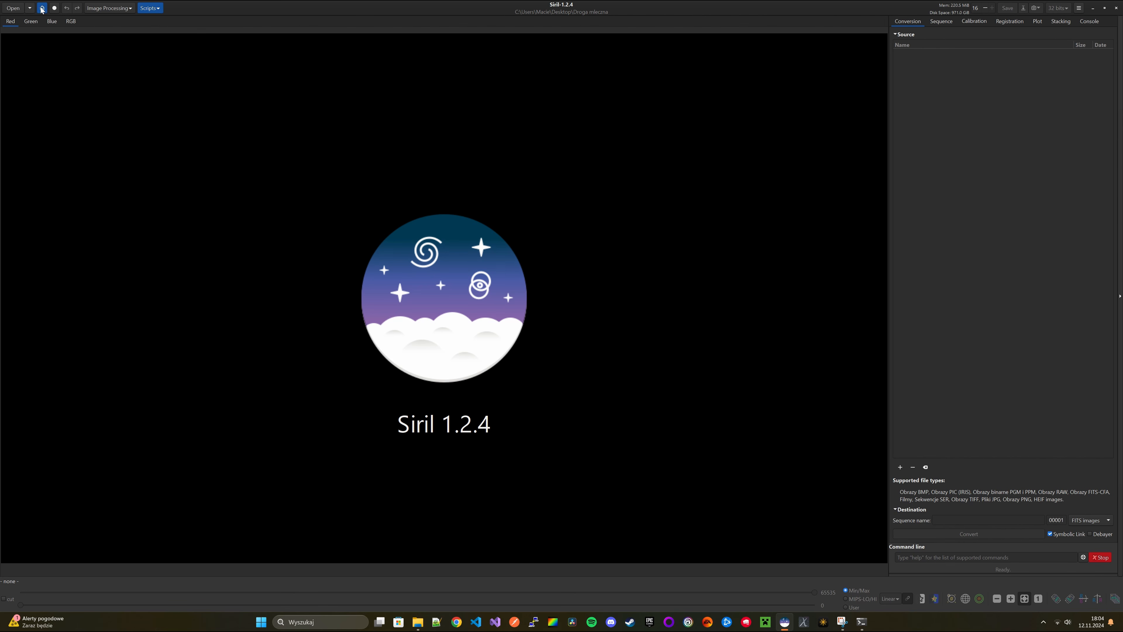
left_click(42, 7)
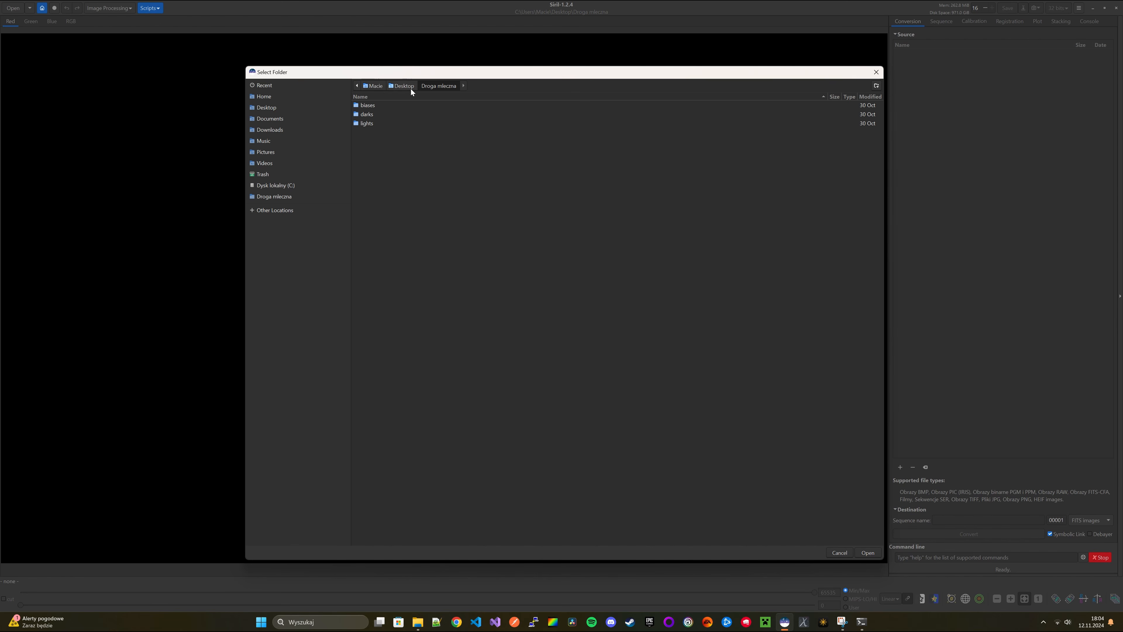
left_click(868, 553)
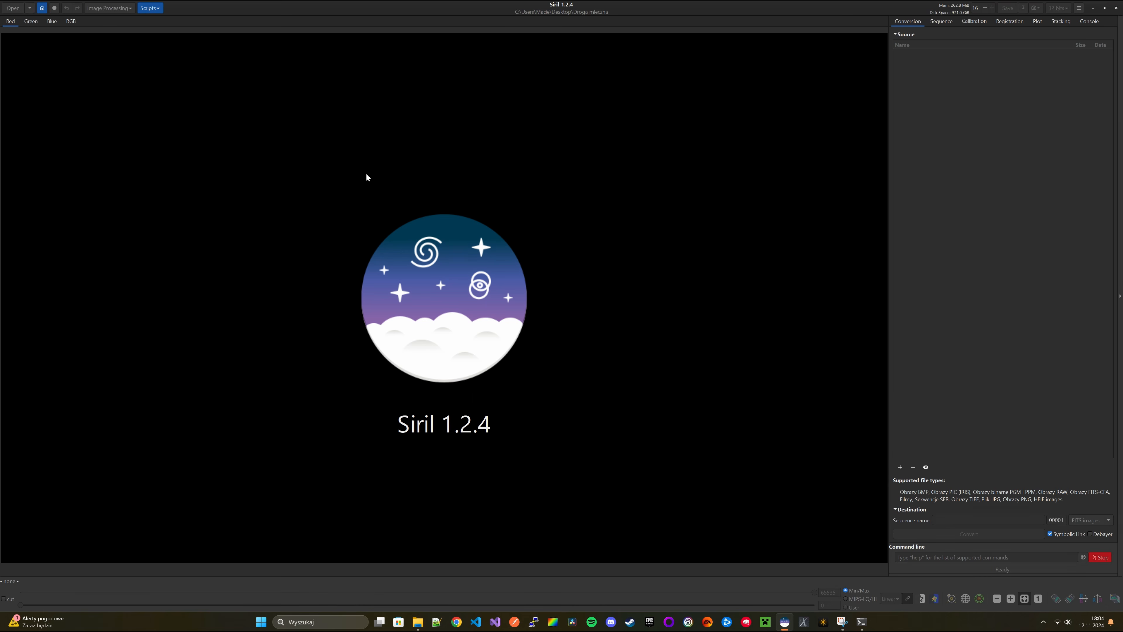
left_click(158, 8)
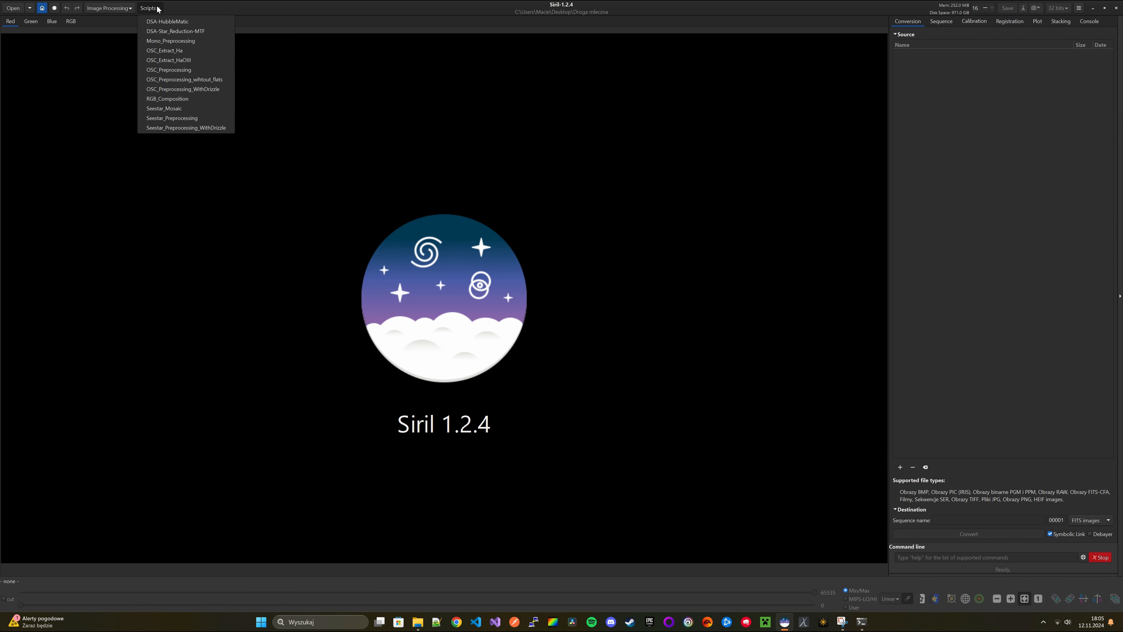
left_click(209, 85)
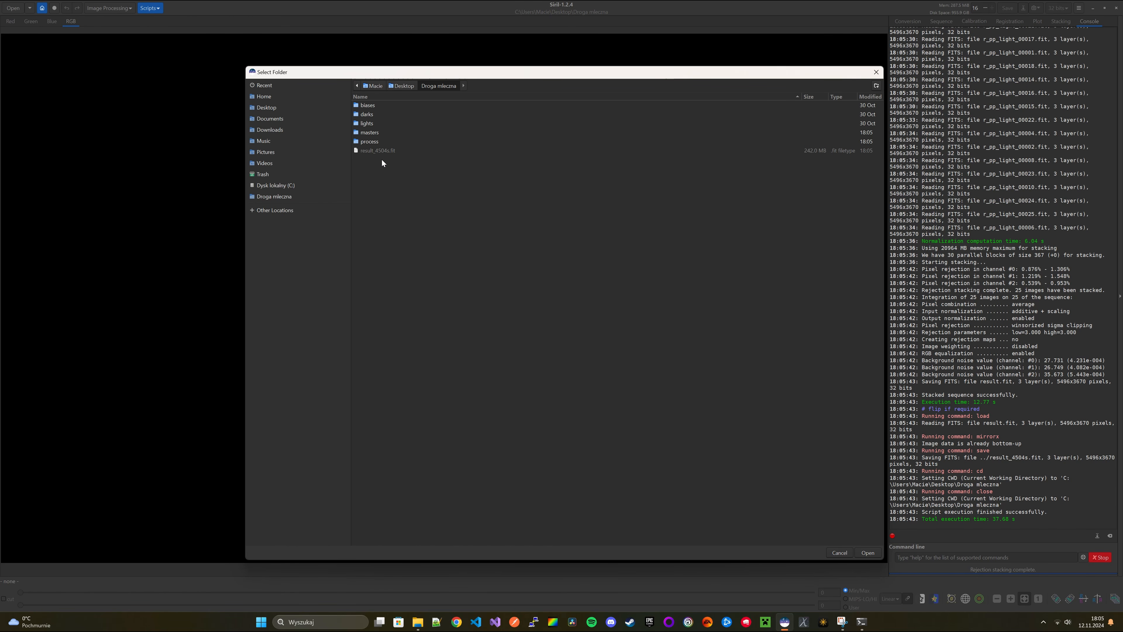
Dismiss the folder selection and open the stacked image result_4504s.fit
key("Escape")
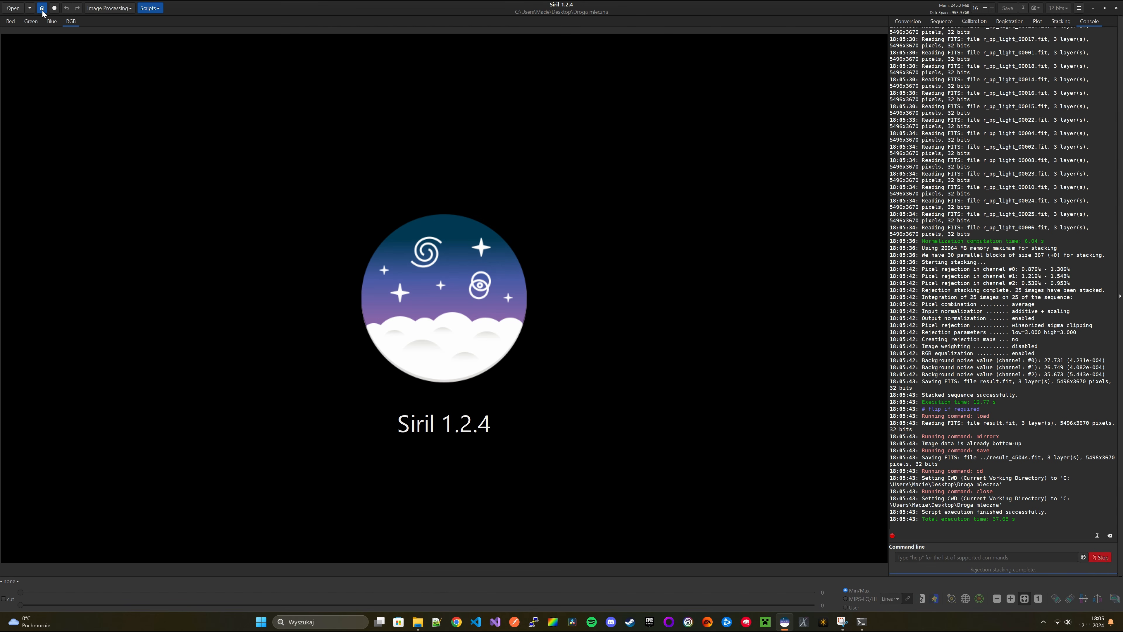
left_click(13, 8)
left_click(379, 150)
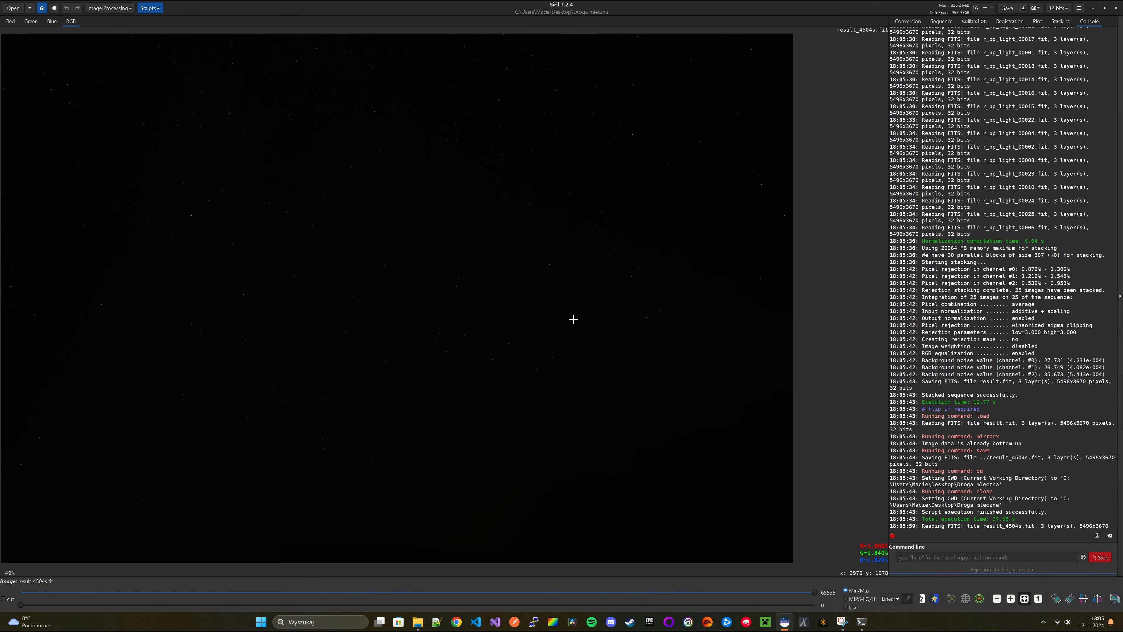
Change the image display mode from Linear to AutoStretch
left_click(890, 600)
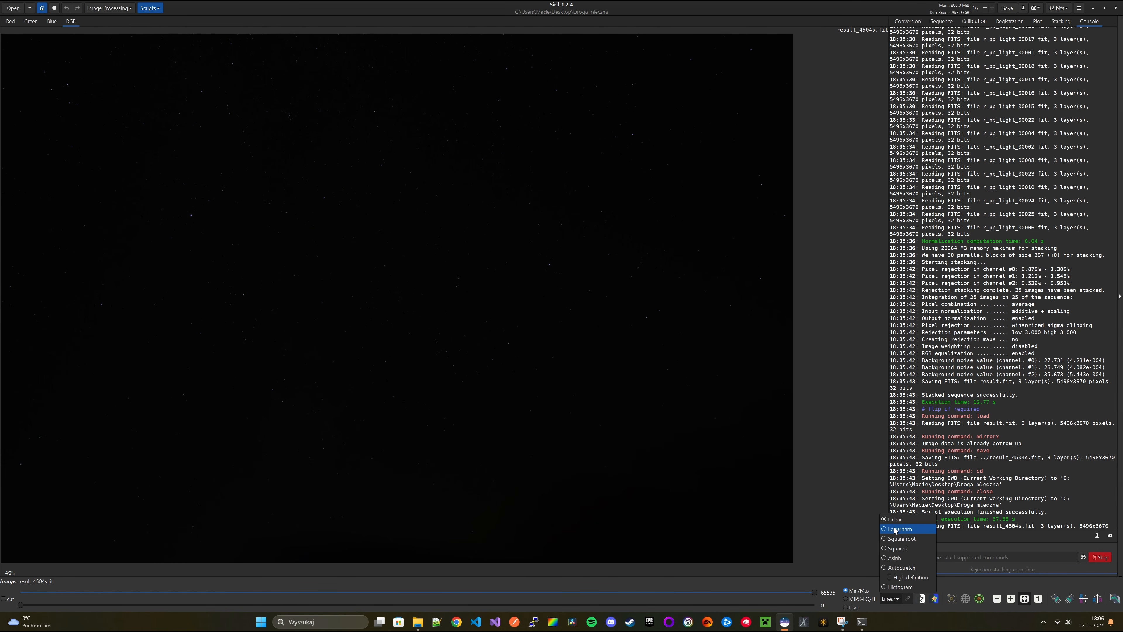
left_click(804, 374)
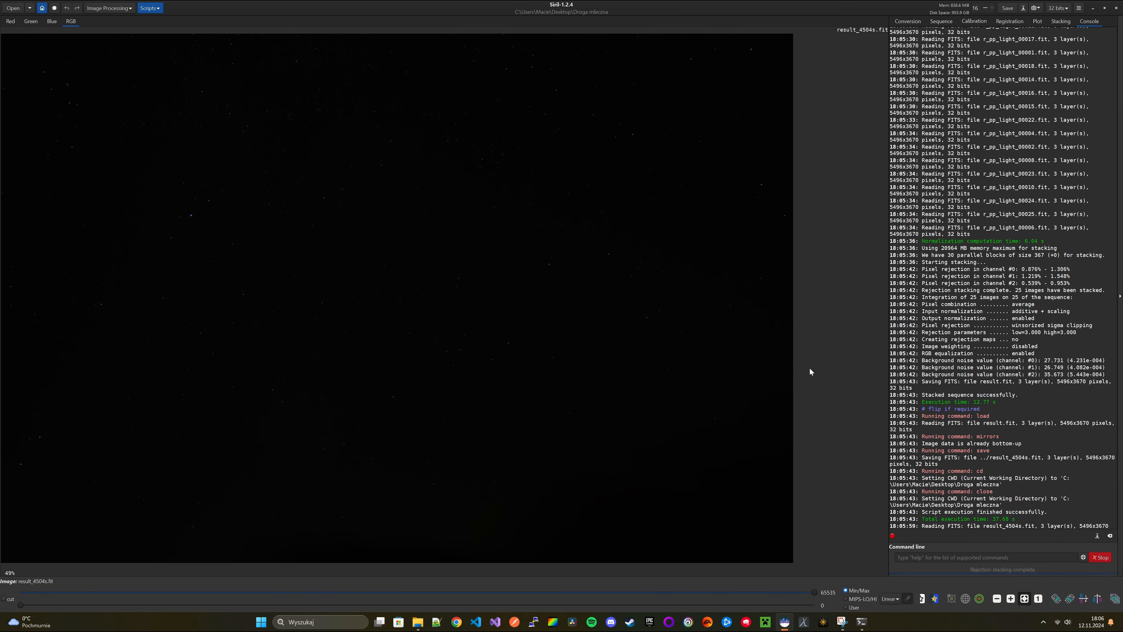
left_click(153, 9)
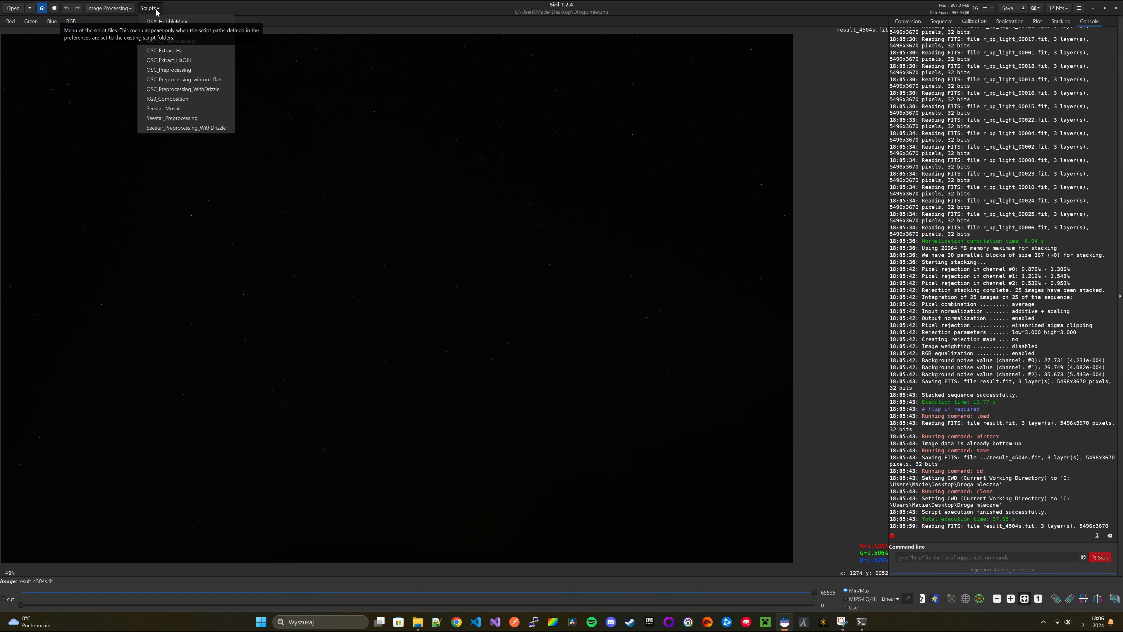
left_click(156, 8)
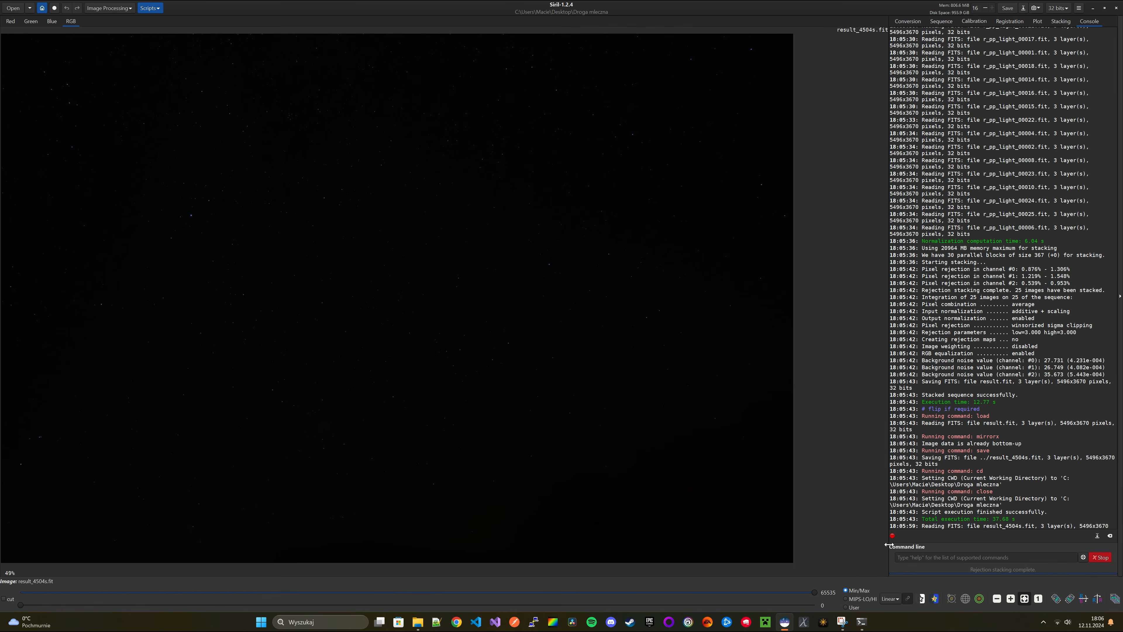
left_click(892, 599)
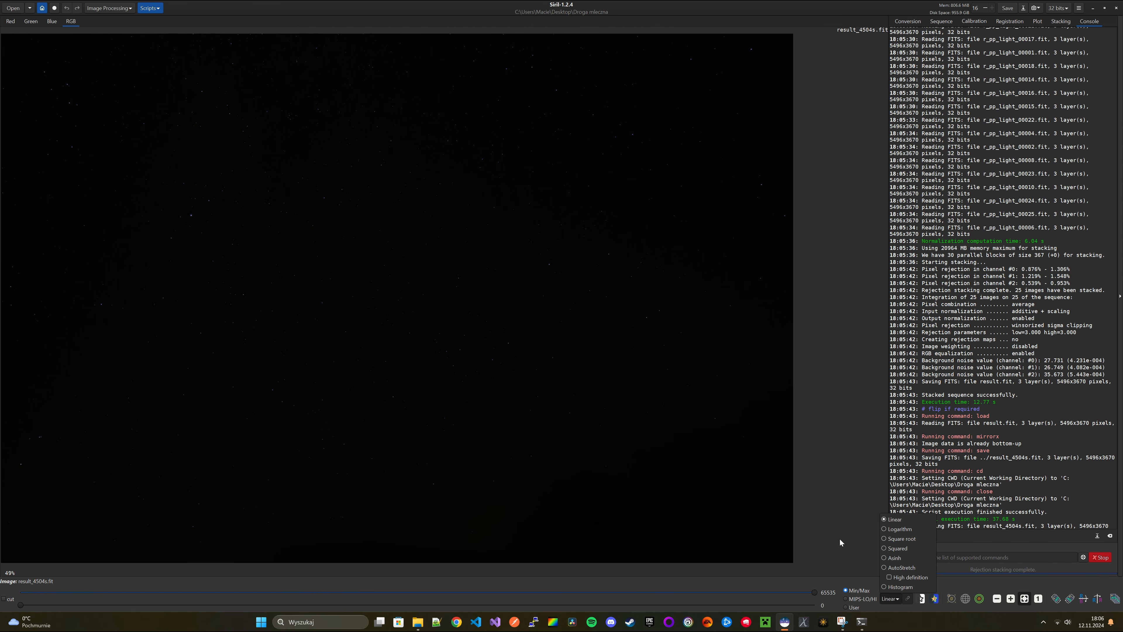
left_click(895, 566)
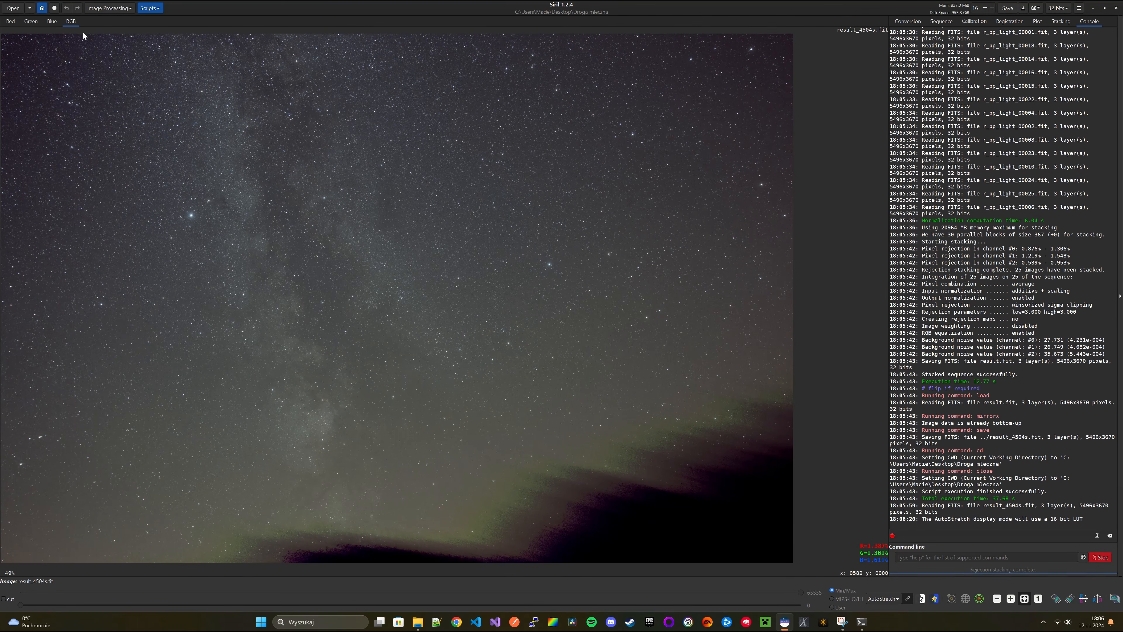
Crop the image to an area of about 2716 x 3382 px around the Milky Way, excluding the dark lower edge
left_click_drag(87, 34, 478, 522)
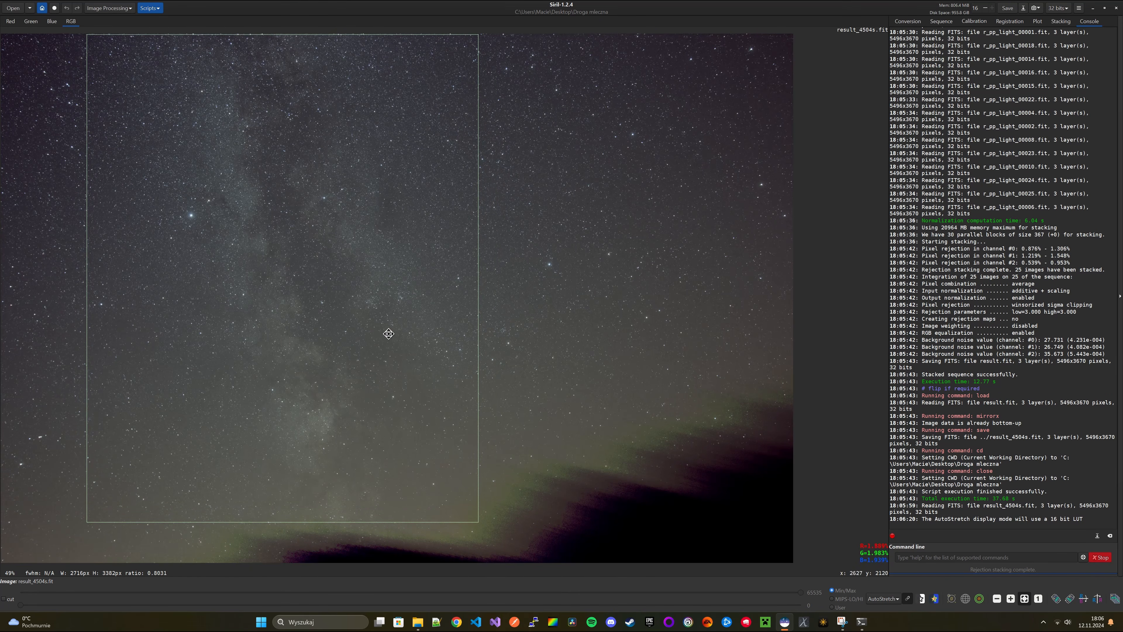
right_click(441, 291)
key("Escape")
right_click(413, 288)
left_click(452, 391)
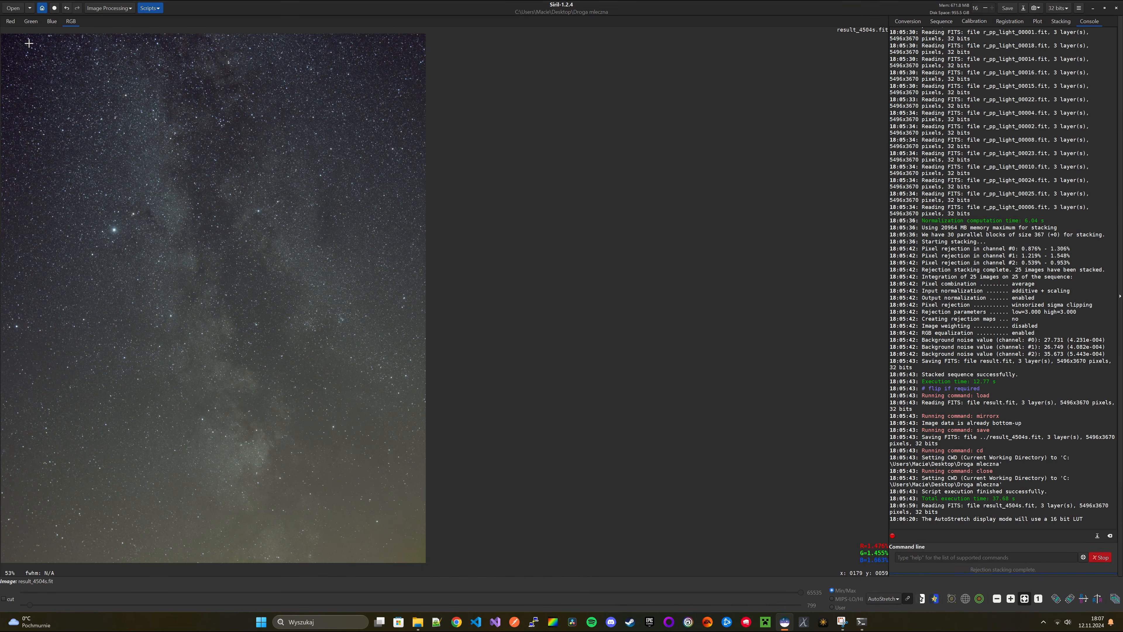
Remove green noise from the image using the Average Neutral protection method with lightness preserved
left_click(118, 10)
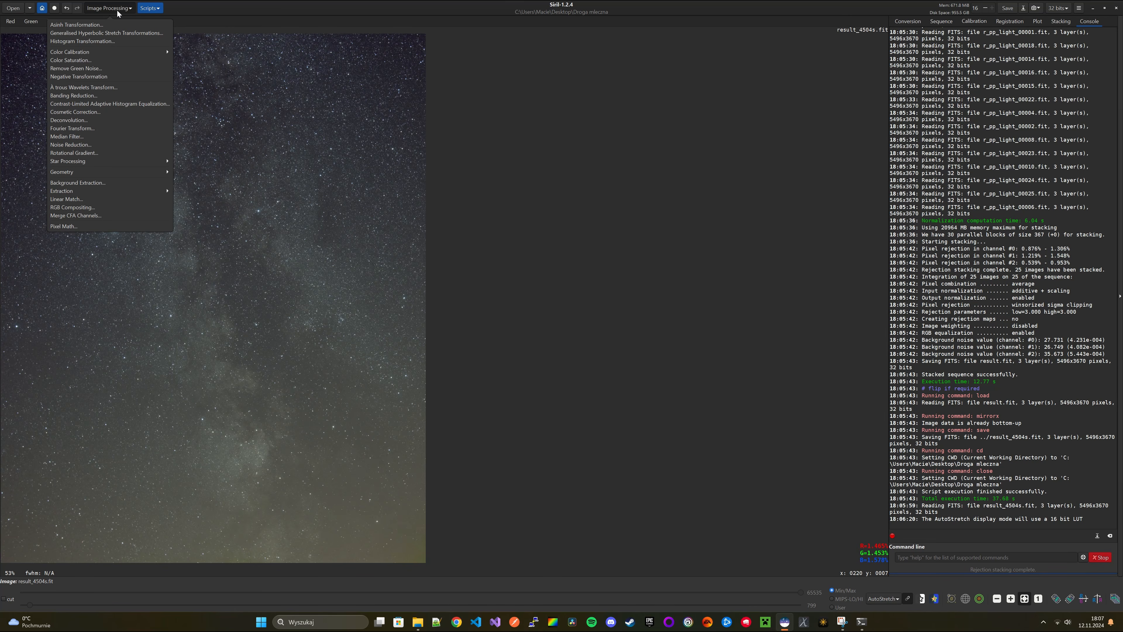
left_click(118, 9)
left_click(117, 10)
left_click(95, 68)
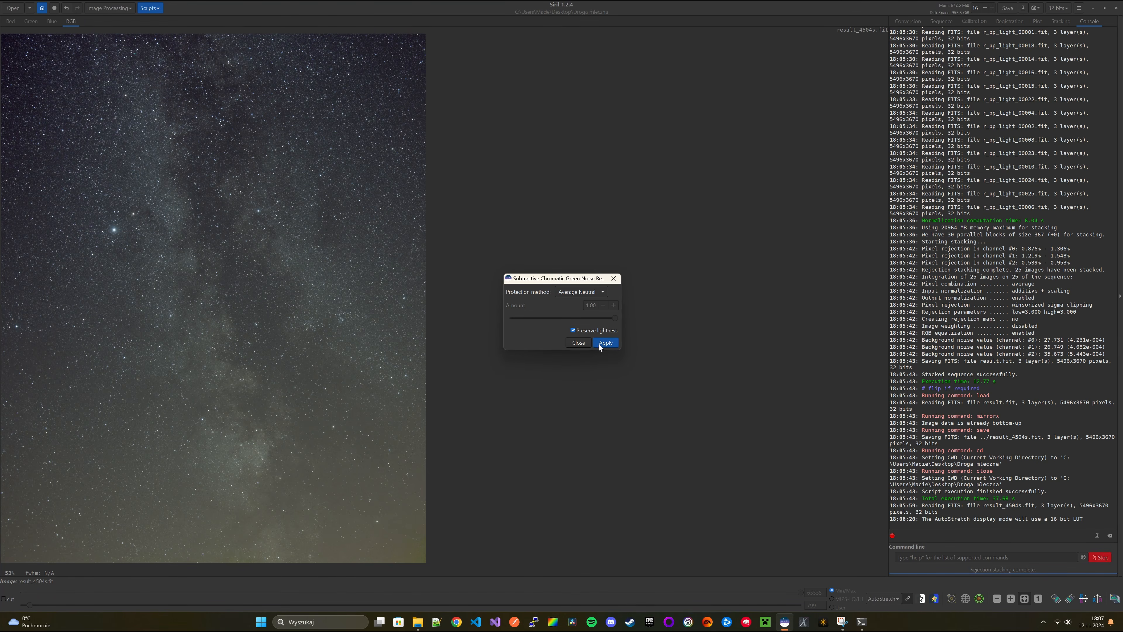
left_click(577, 292)
left_click(581, 291)
left_click(606, 344)
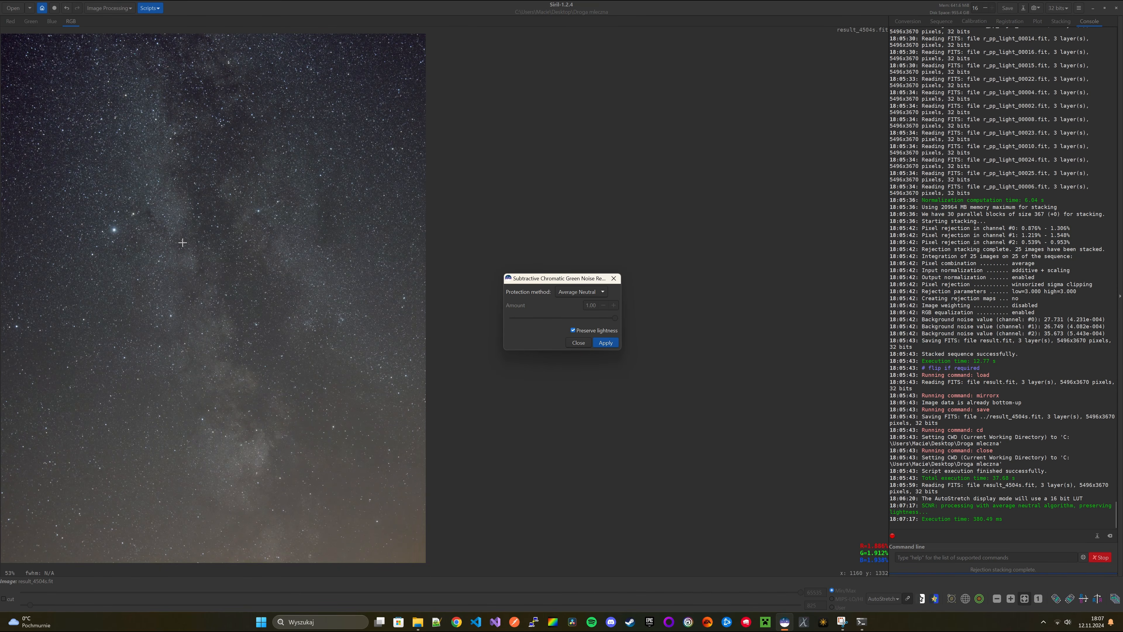
Examine the colours of the Milky Way image up close and as a whole, and close the green noise dialog
scroll(251, 294, "up", 2)
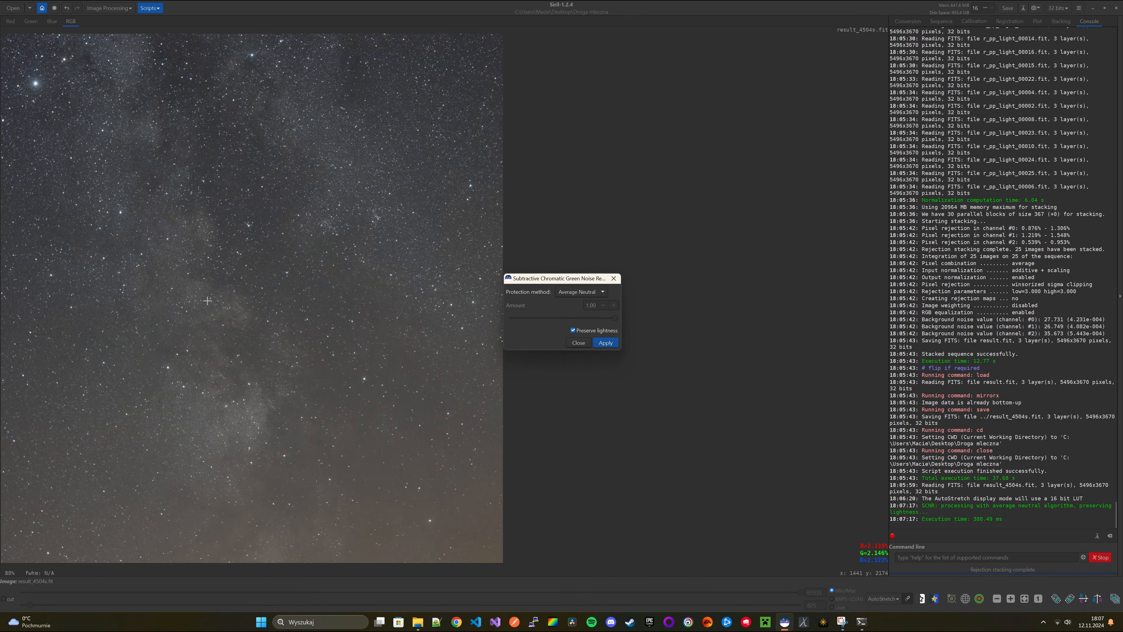
scroll(213, 316, "down", 3)
scroll(212, 317, "up", 4)
scroll(213, 316, "down", 2)
scroll(157, 319, "down", 2)
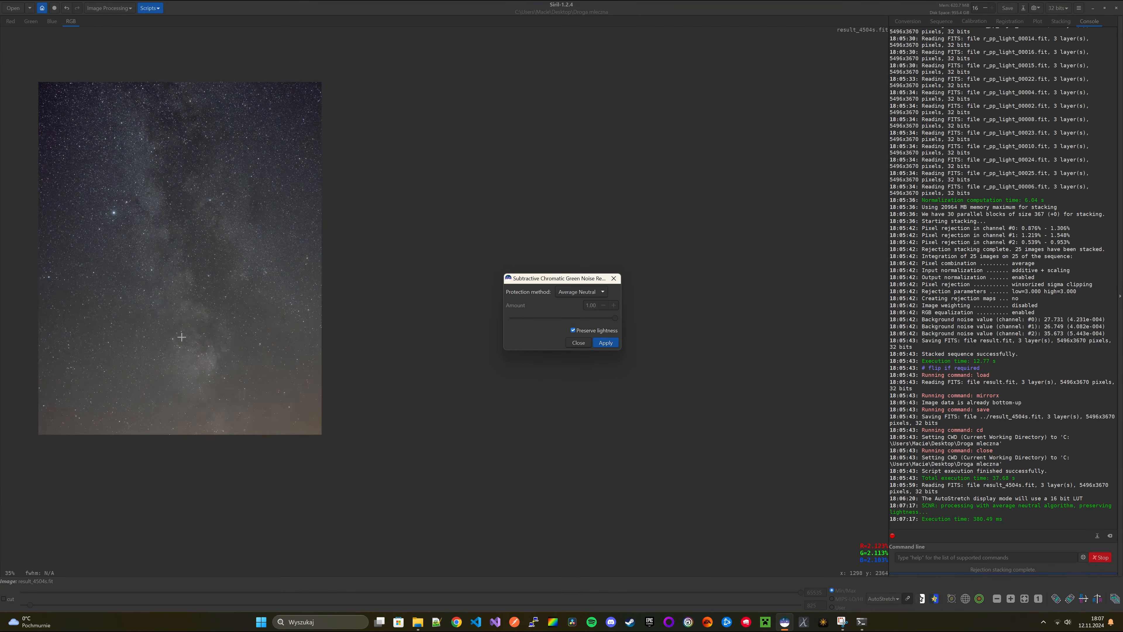
scroll(138, 310, "down", 1)
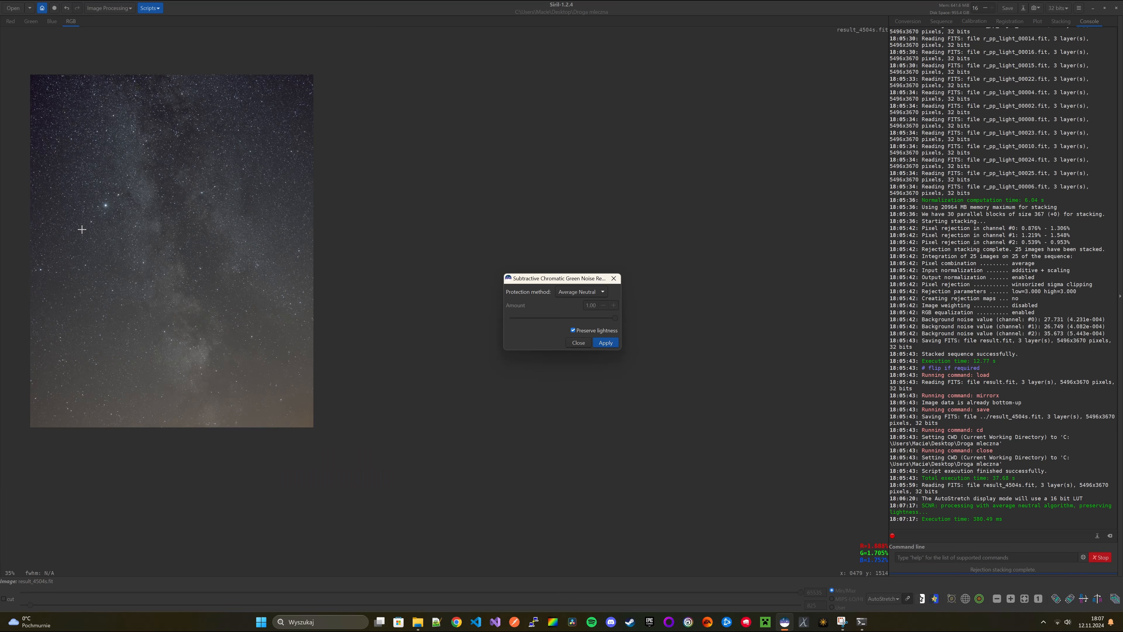
left_click(578, 342)
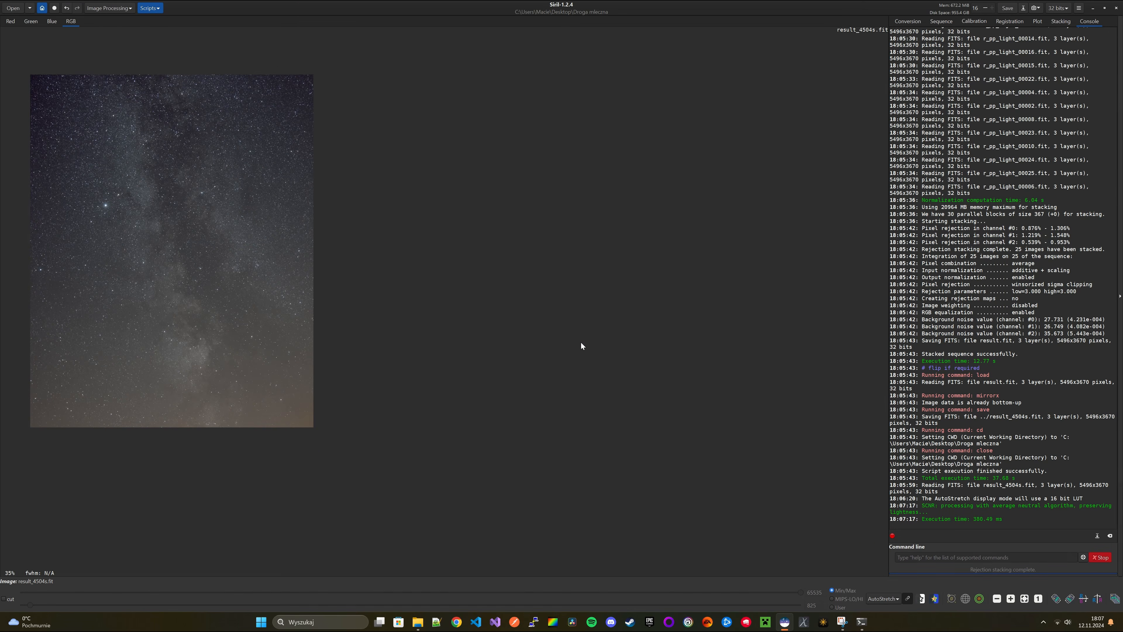
scroll(34, 253, "up", 1)
scroll(43, 266, "down", 1)
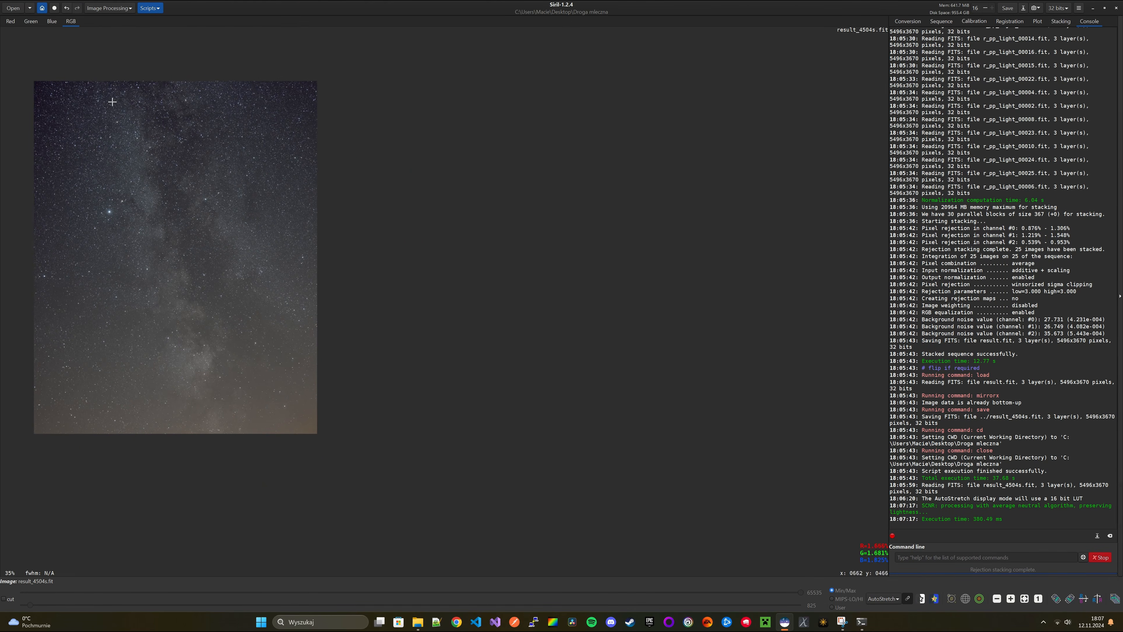
Open Photometric Color Calibration and search the SIMBAD server for the object "milky"
left_click(109, 8)
left_click(111, 53)
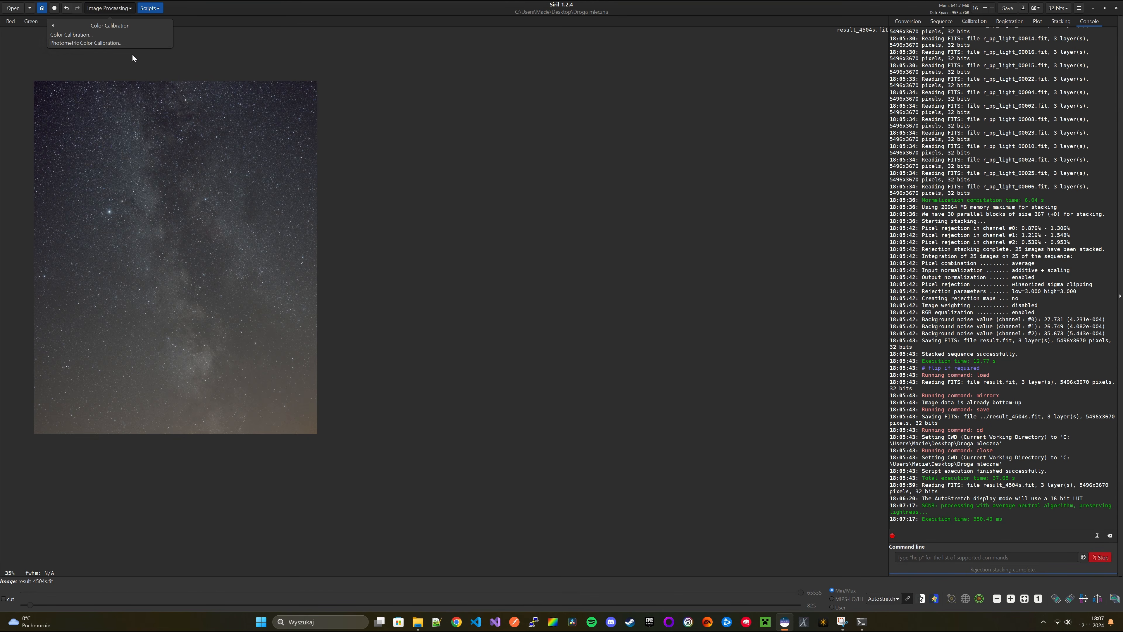
left_click(102, 43)
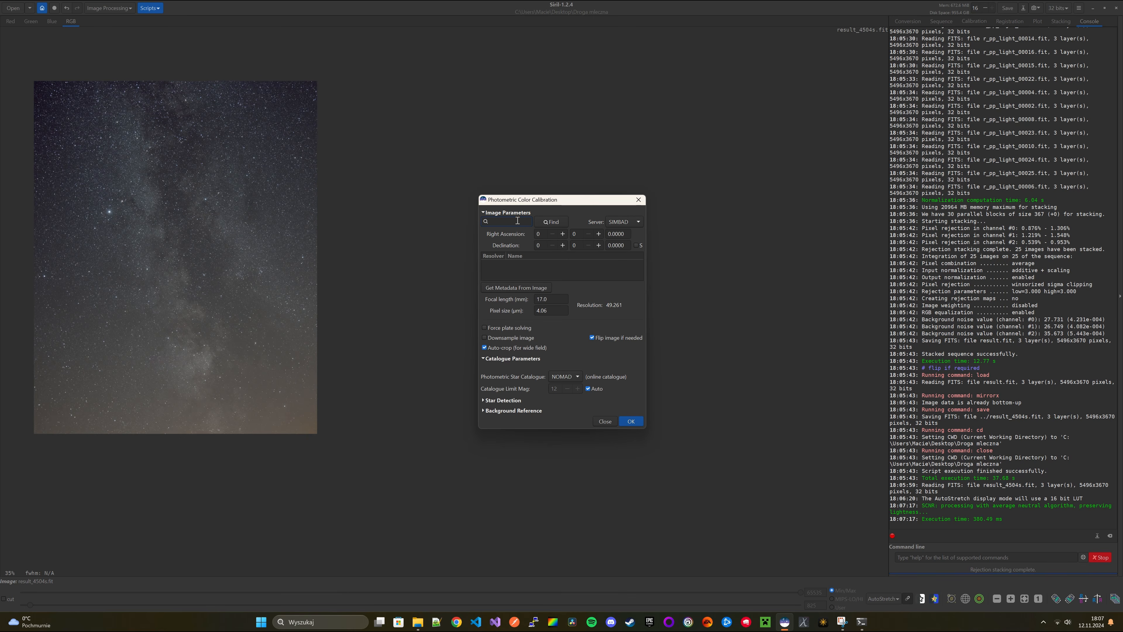
type("milkwy")
key("BackSpace")
key("BackSpace")
type("y")
left_click(535, 224)
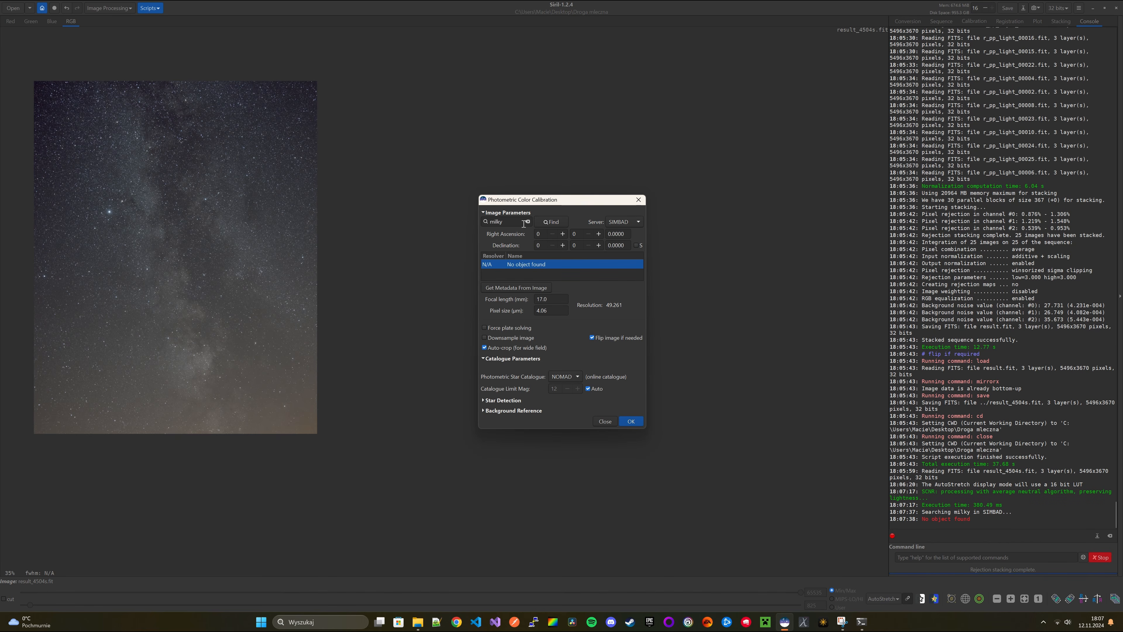
Clear the object search, try to run the photometric colour calibration without a target object, and close its dialog
left_click(527, 222)
left_click(527, 222)
left_click(630, 420)
left_click(552, 340)
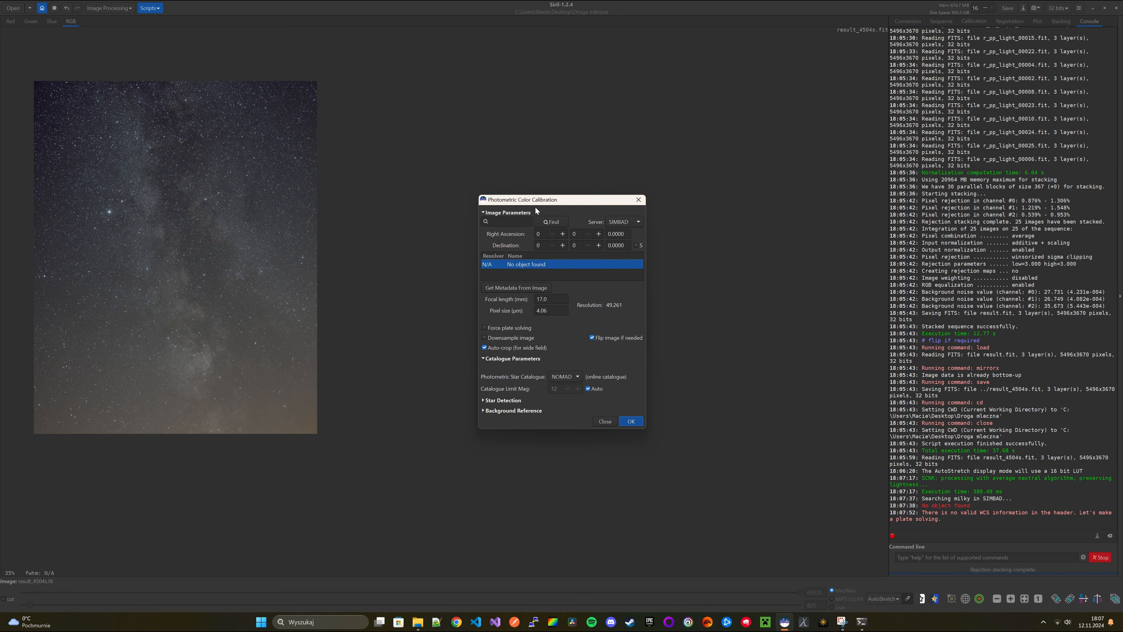
left_click(601, 421)
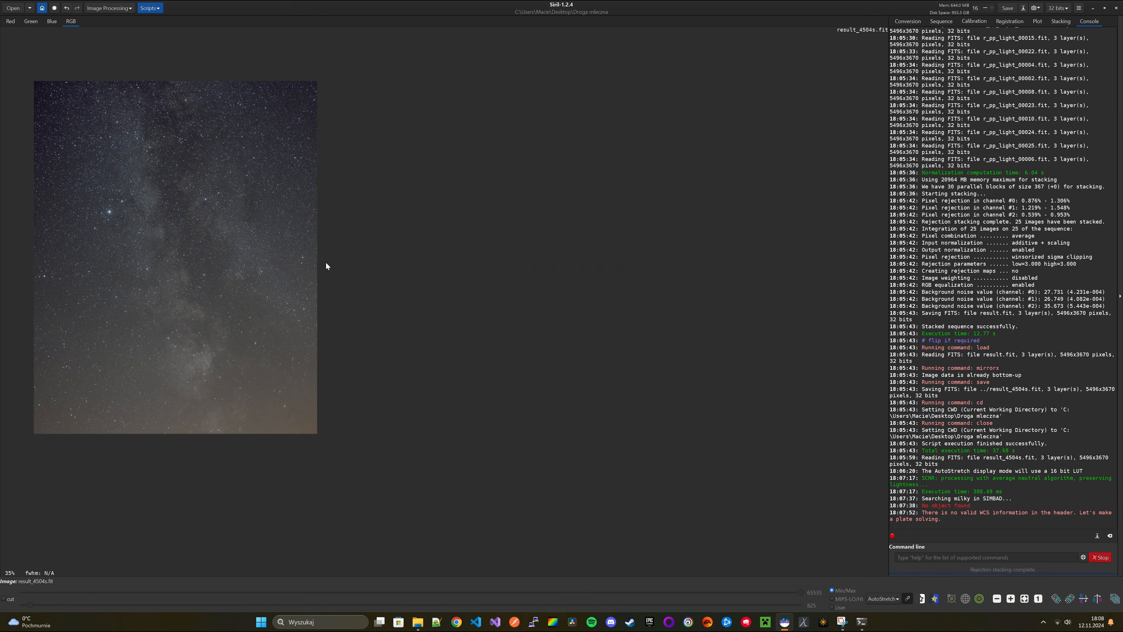
scroll(189, 250, "up", 2)
scroll(127, 239, "down", 3)
scroll(65, 224, "up", 2)
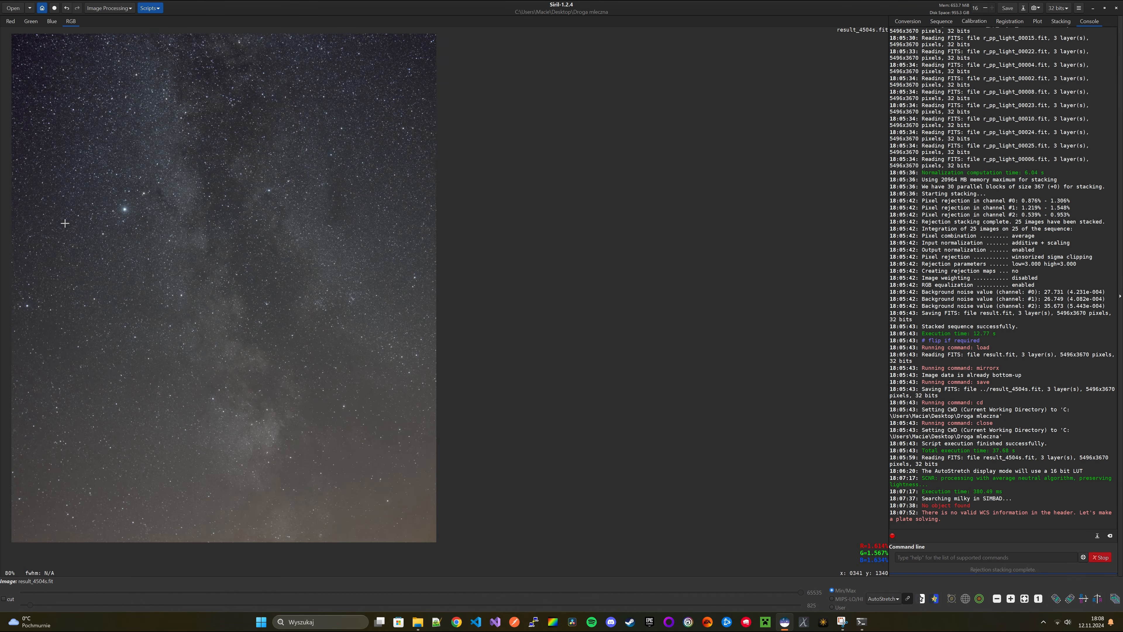
scroll(65, 223, "down", 2)
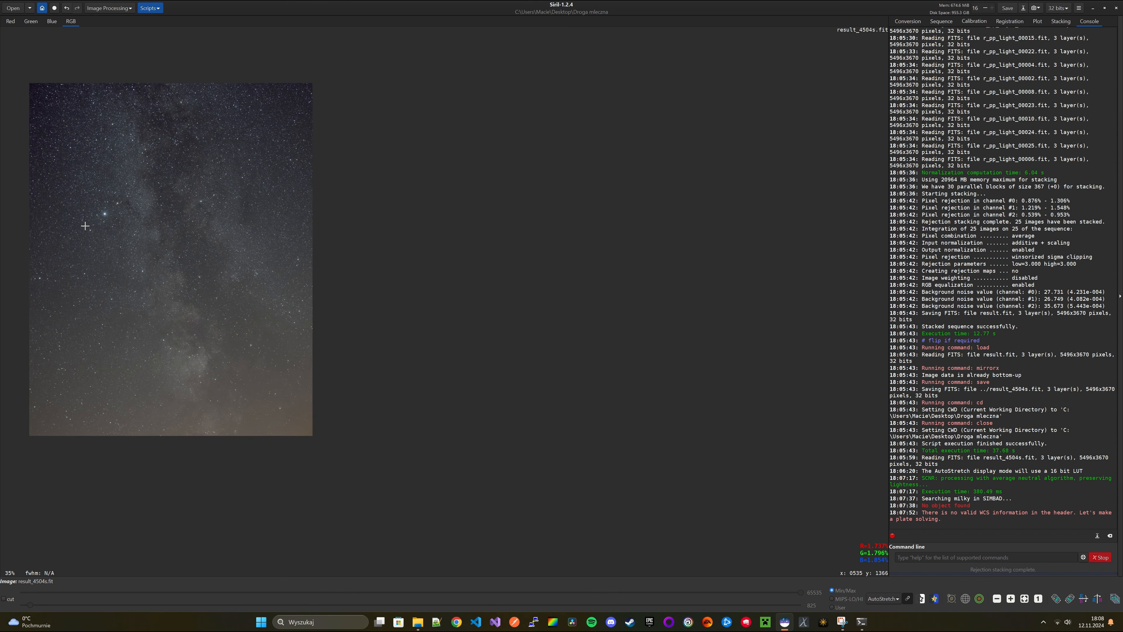
scroll(84, 227, "down", 1)
scroll(30, 210, "up", 2)
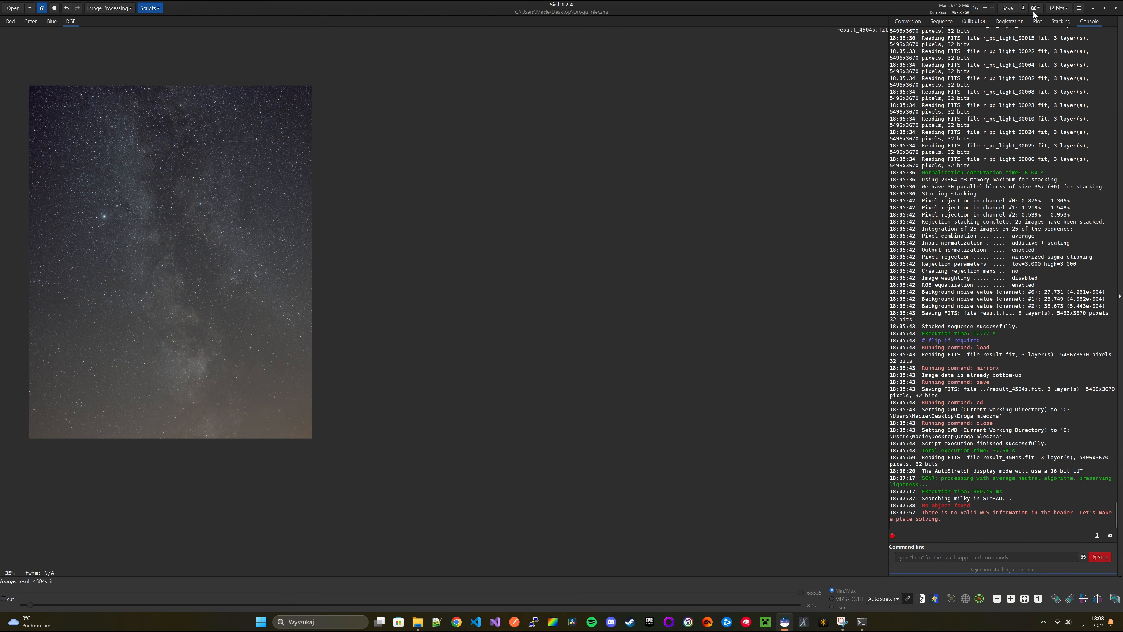
Save the processed image as result_4504s_crop.fit in 32-bit floating point format with the MIPS-HI and MIPS-LO values embedded
left_click(1023, 9)
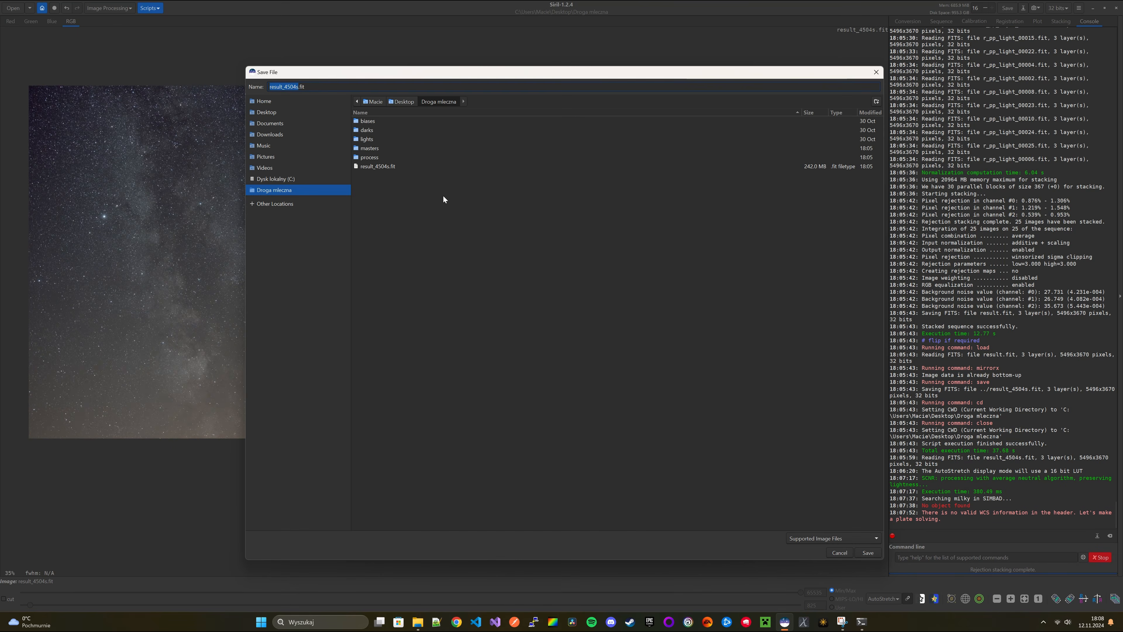
left_click(297, 87)
type("\\copy")
key("BackSpace")
key("BackSpace")
key("BackSpace")
key("BackSpace")
key("BackSpace")
type("_crop")
left_click(867, 552)
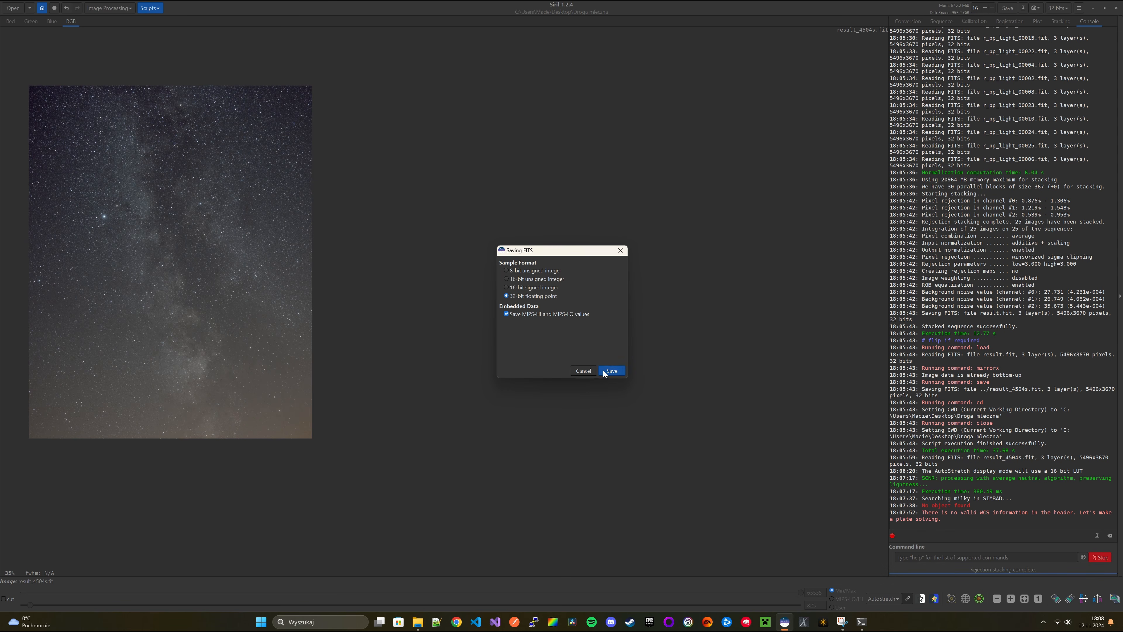
left_click(611, 371)
left_click(612, 354)
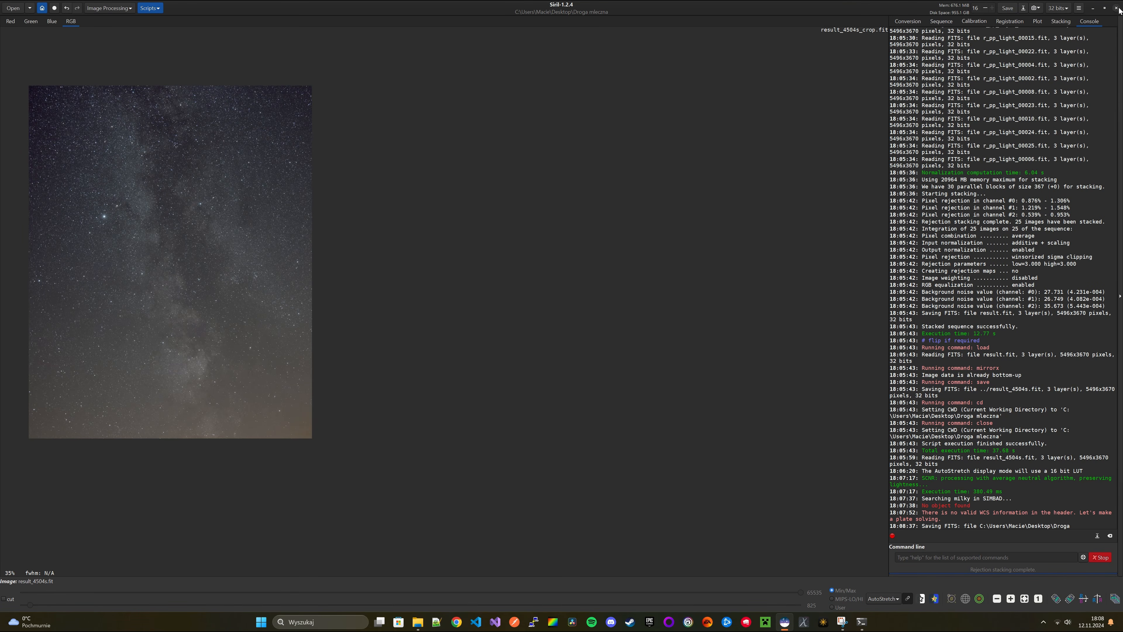
Switch to GraXpert and try to load result_4504s_crop.fit from the Droga mleczna folder on the desktop
left_click(1096, 10)
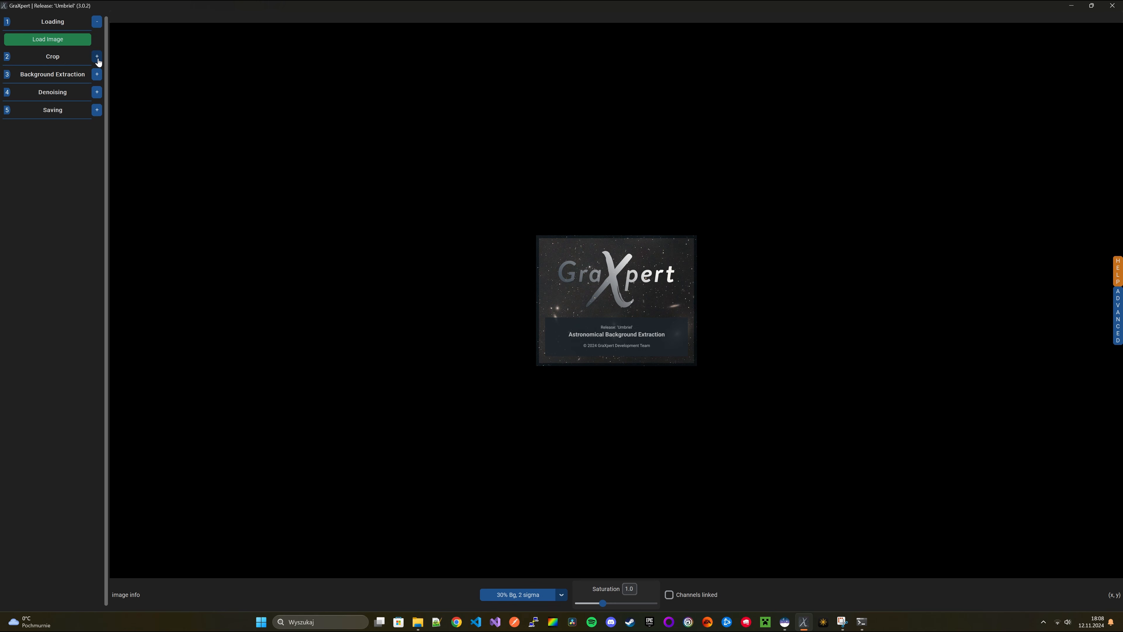
left_click(77, 40)
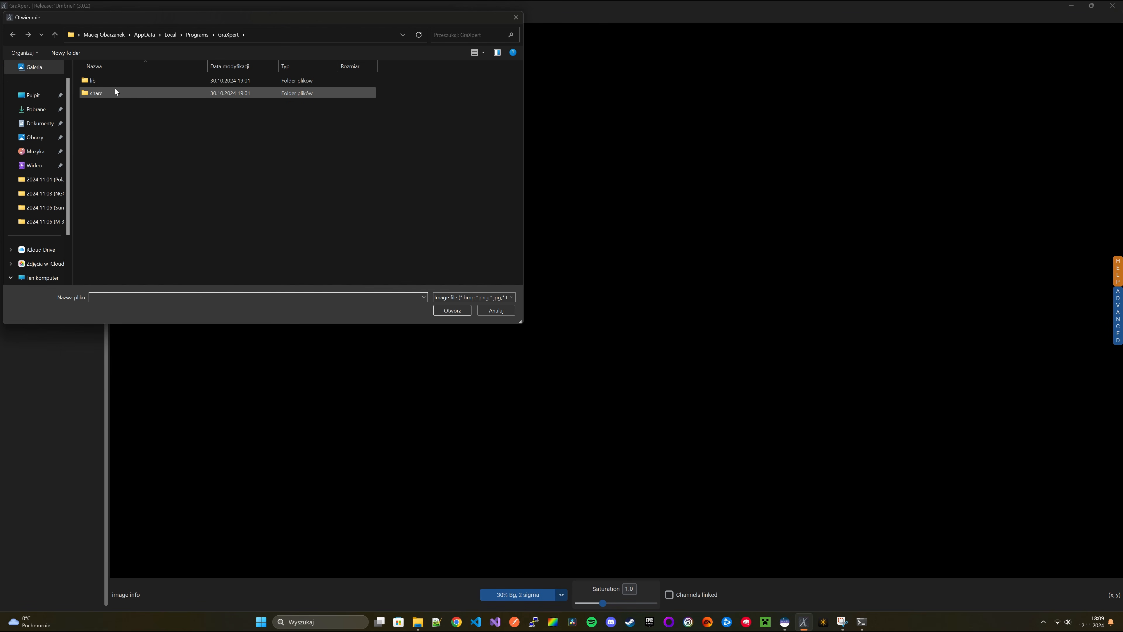
scroll(31, 88, "up", 1)
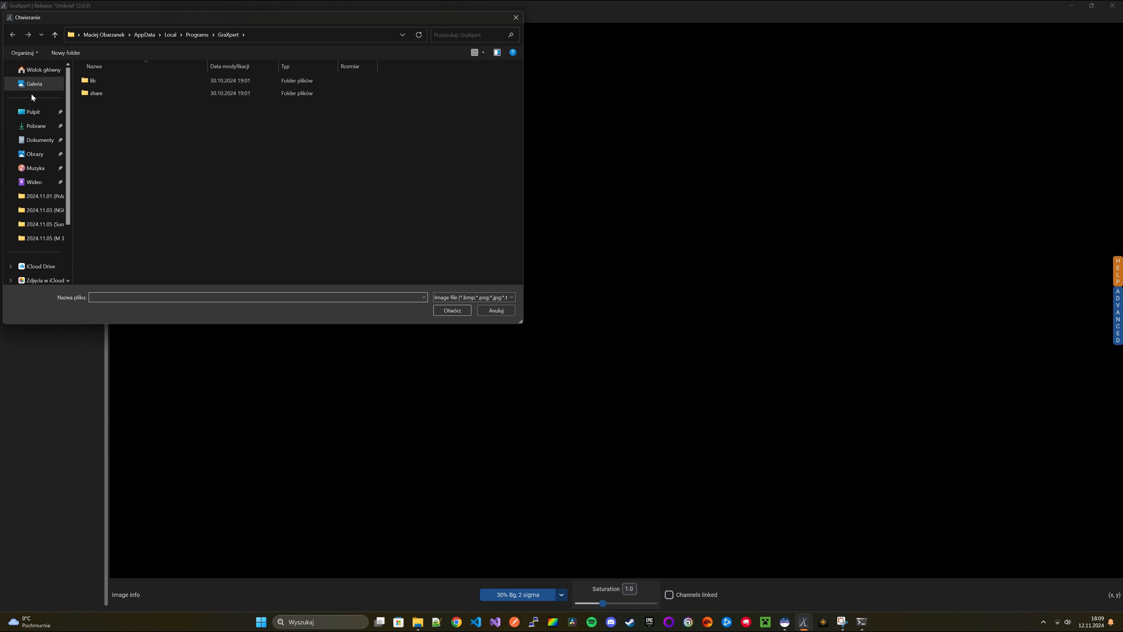
left_click(29, 113)
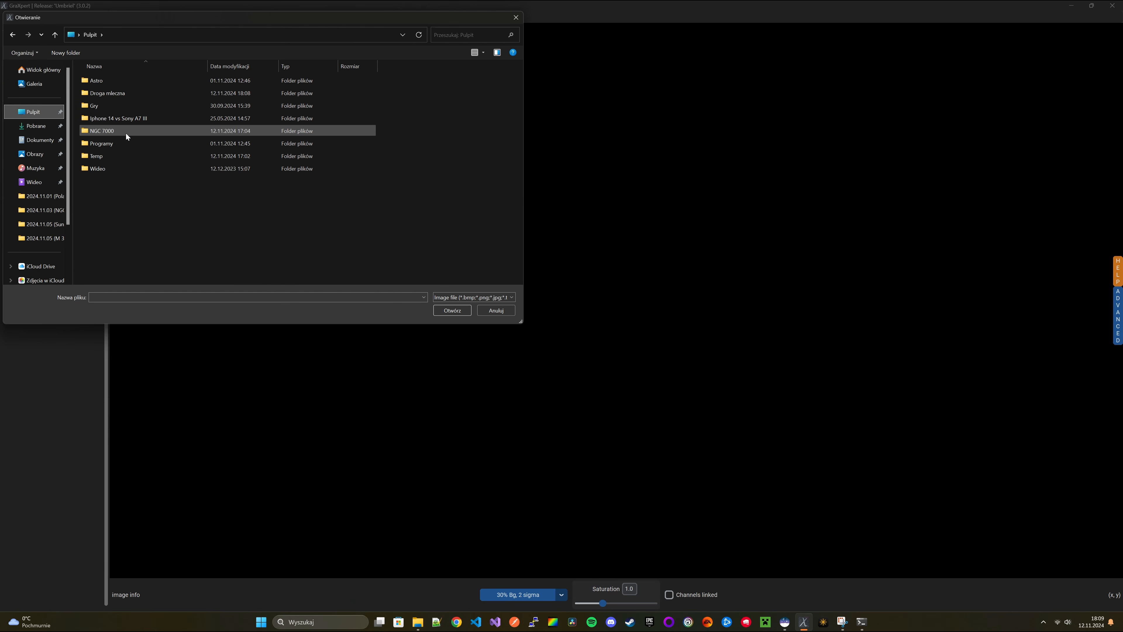
double_click(118, 84)
left_click(91, 36)
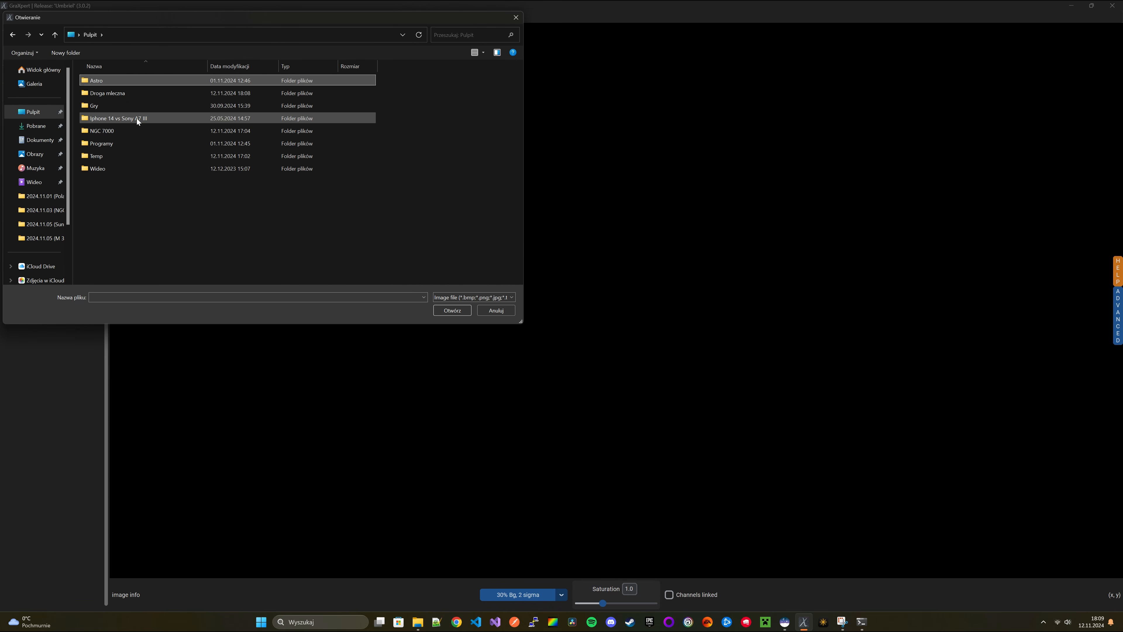
double_click(114, 95)
left_click(112, 156)
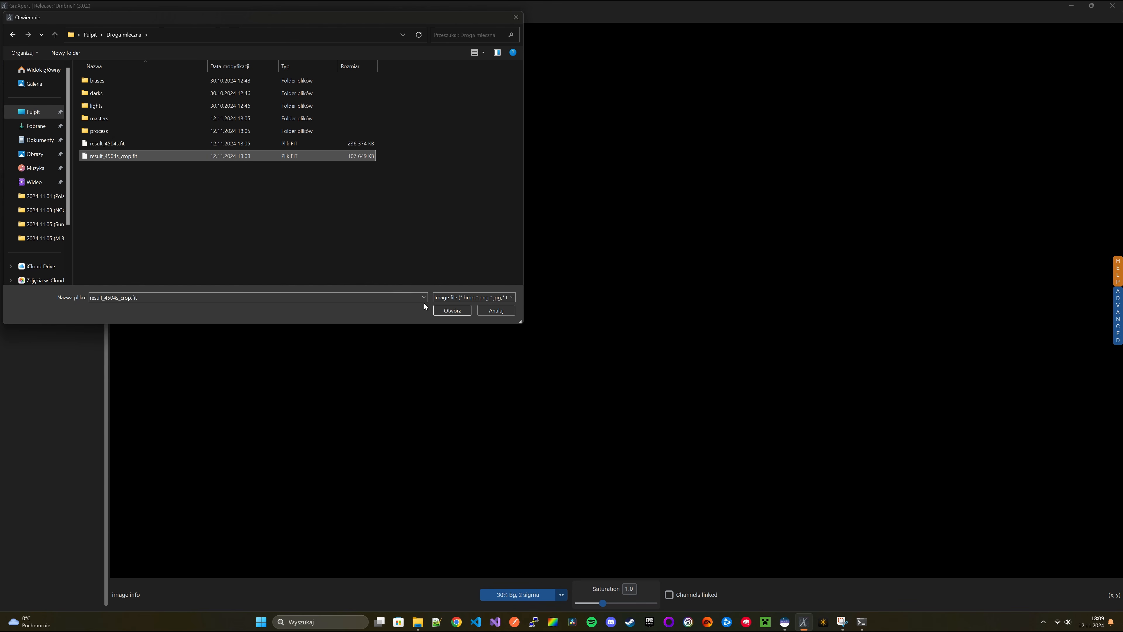
left_click(443, 310)
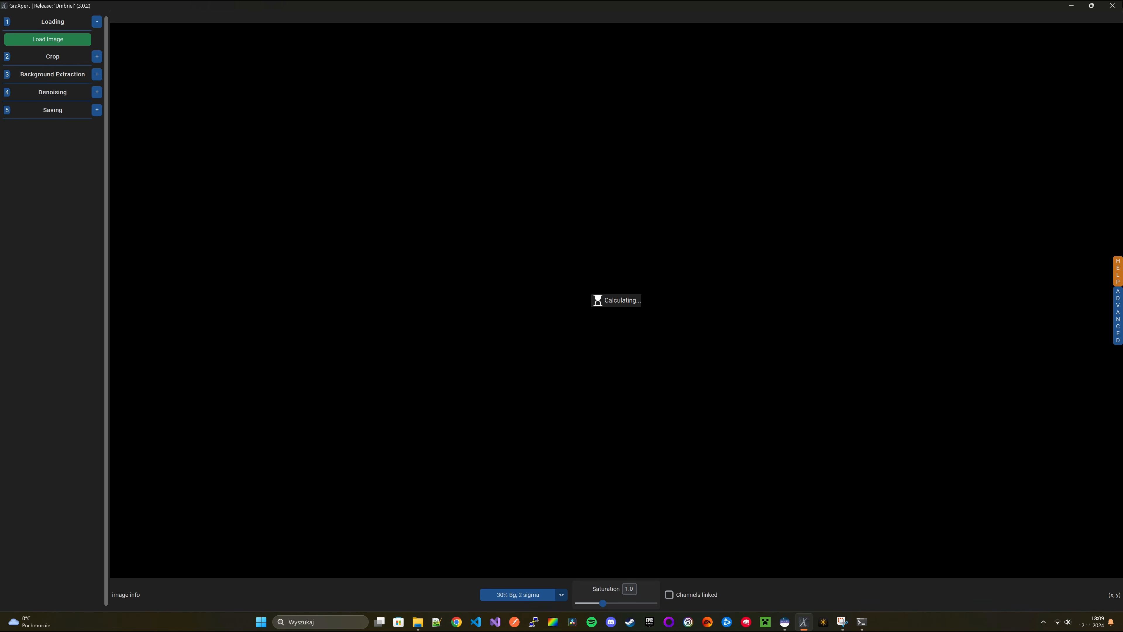
Close the unresponsive GraXpert window and restart the program
left_click(1112, 6)
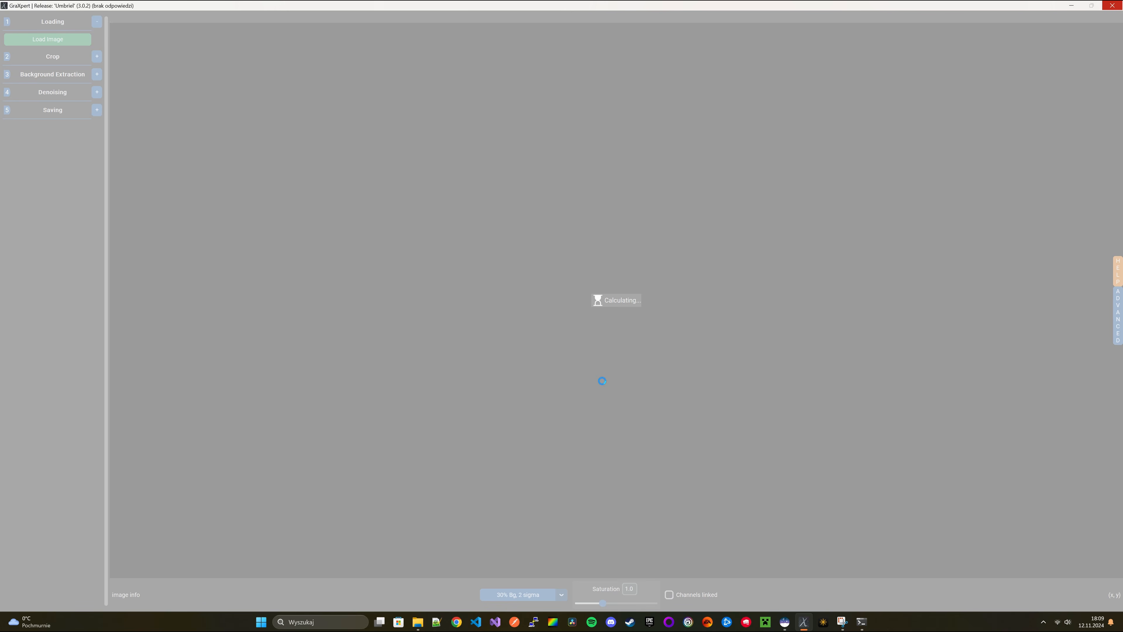
right_click(803, 622)
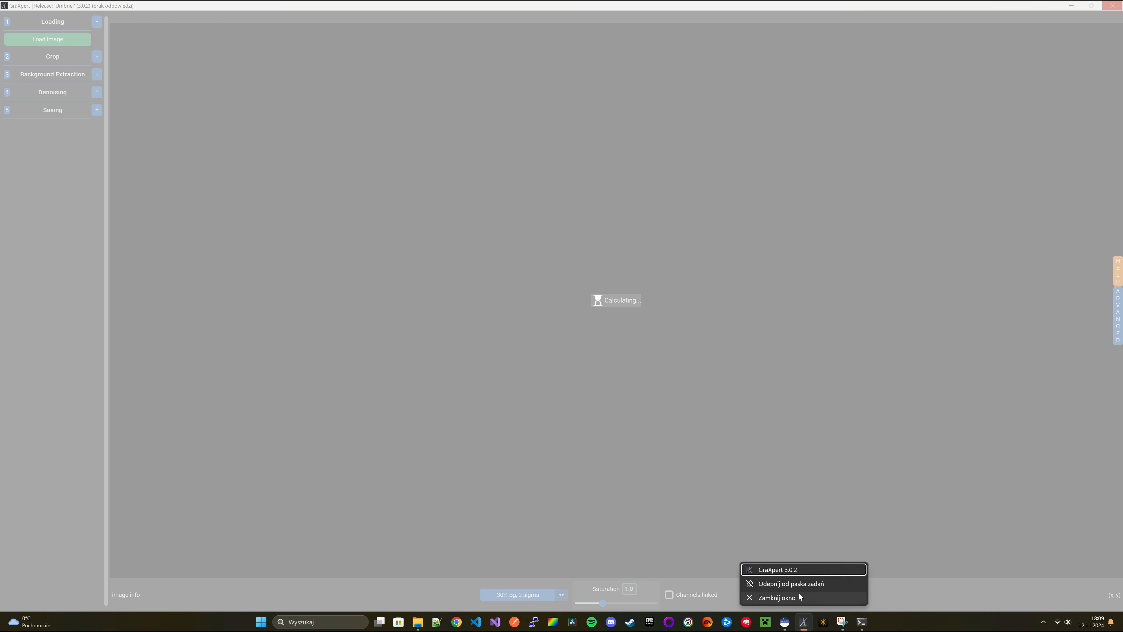
left_click(802, 603)
left_click(524, 326)
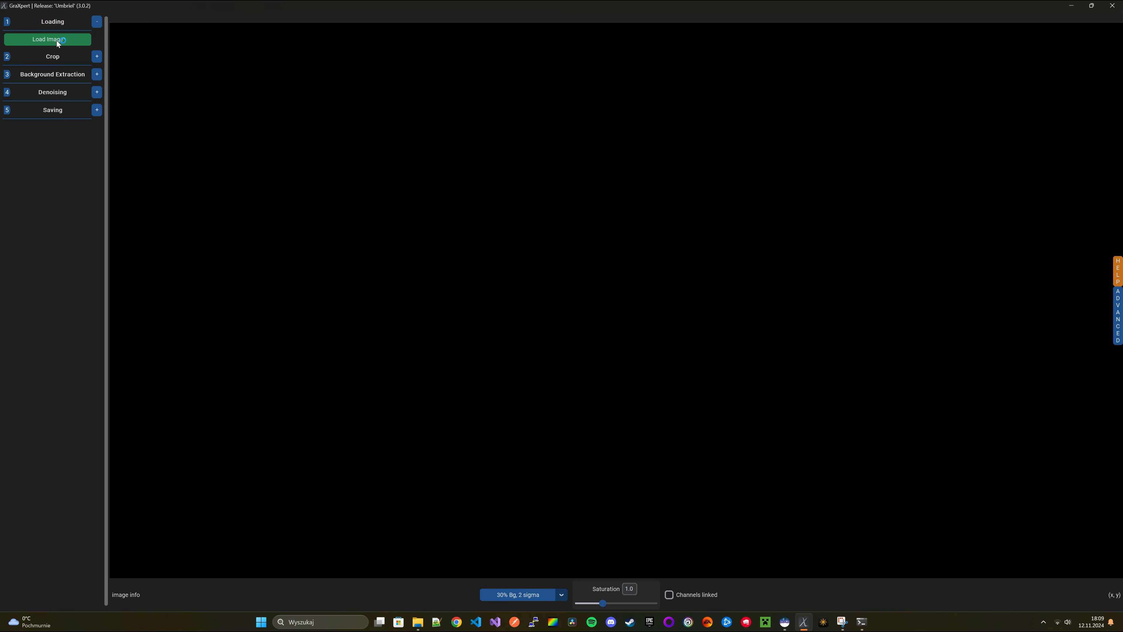
Load result_4504s_crop.fit from the Droga mleczna folder on the desktop into GraXpert
left_click(61, 38)
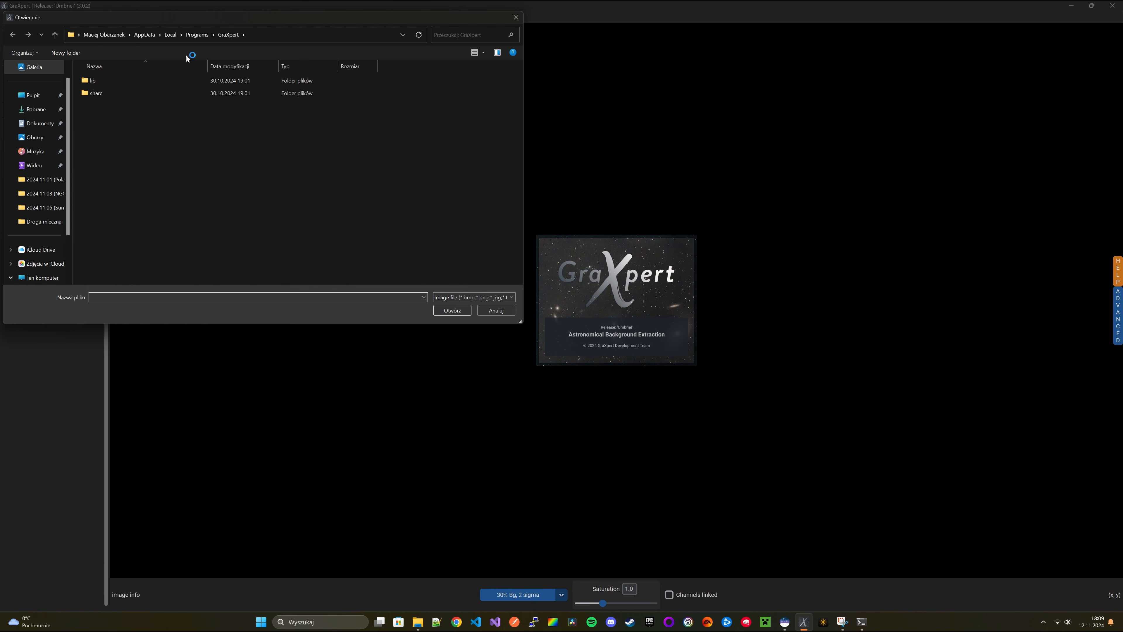
left_click(34, 96)
double_click(109, 94)
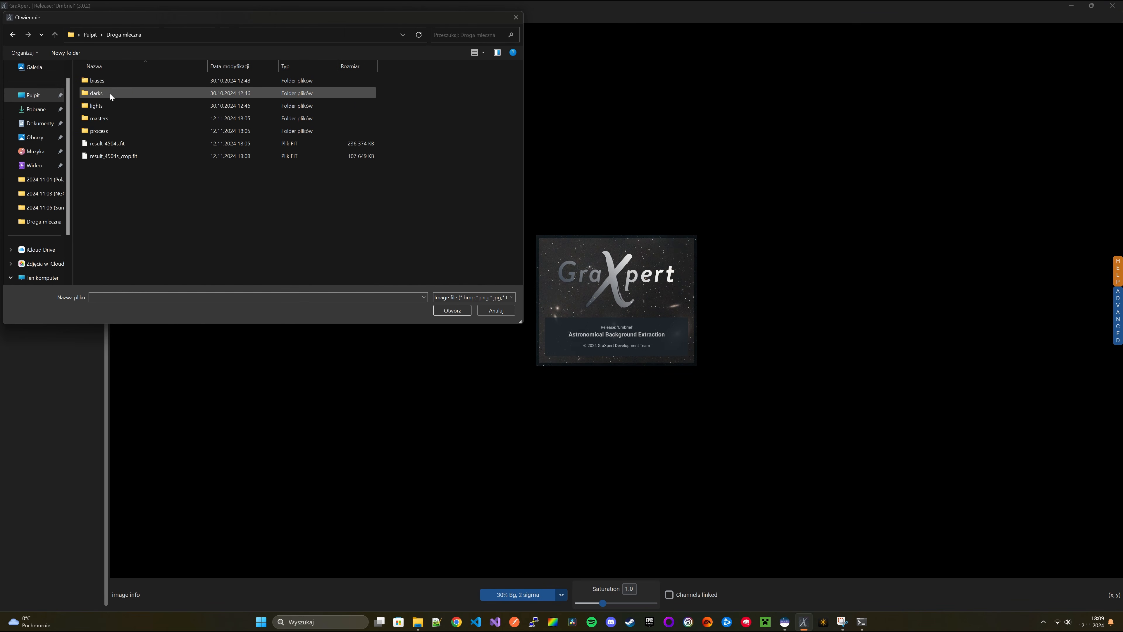
left_click(133, 156)
left_click(452, 310)
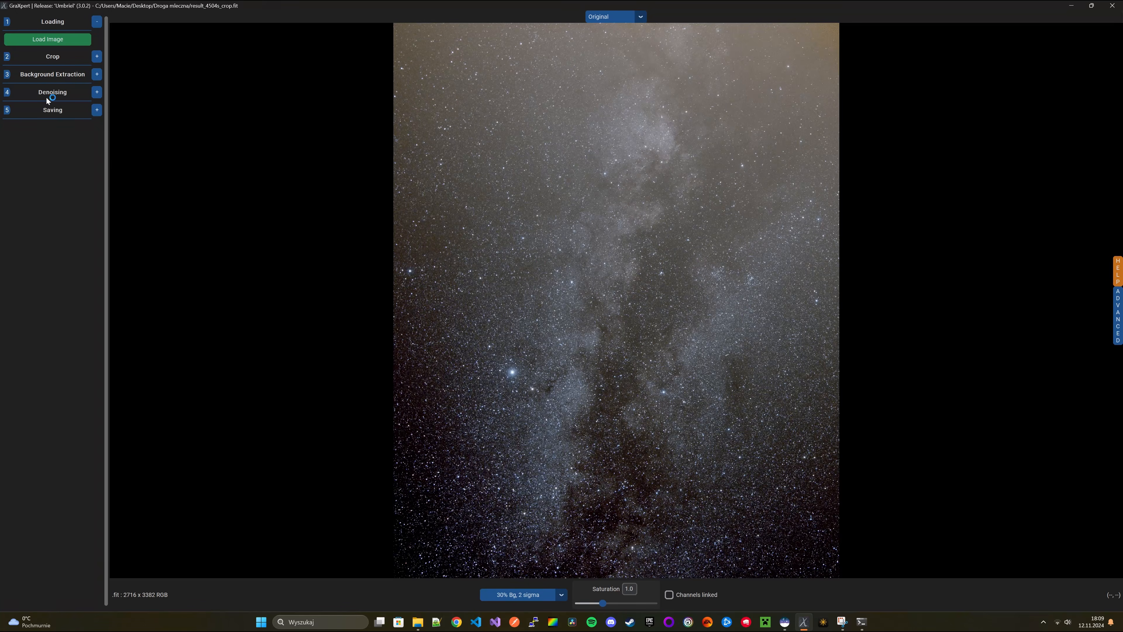
Create a background sample grid for RBF interpolation with 16 points per row and a grid tolerance of 0.1
left_click(86, 74)
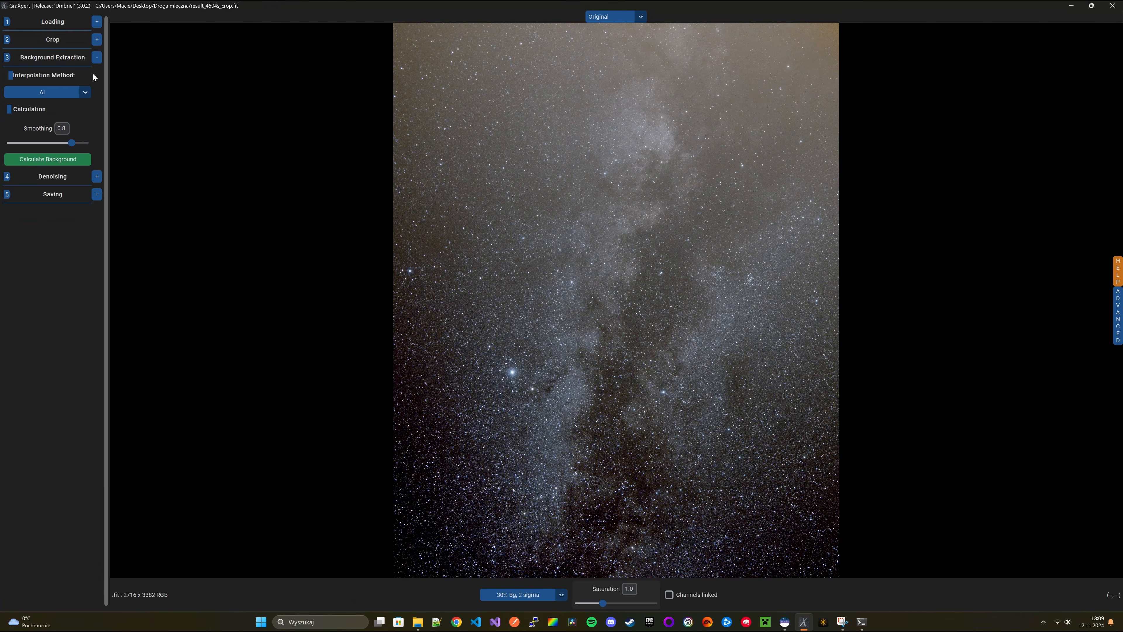
left_click(88, 95)
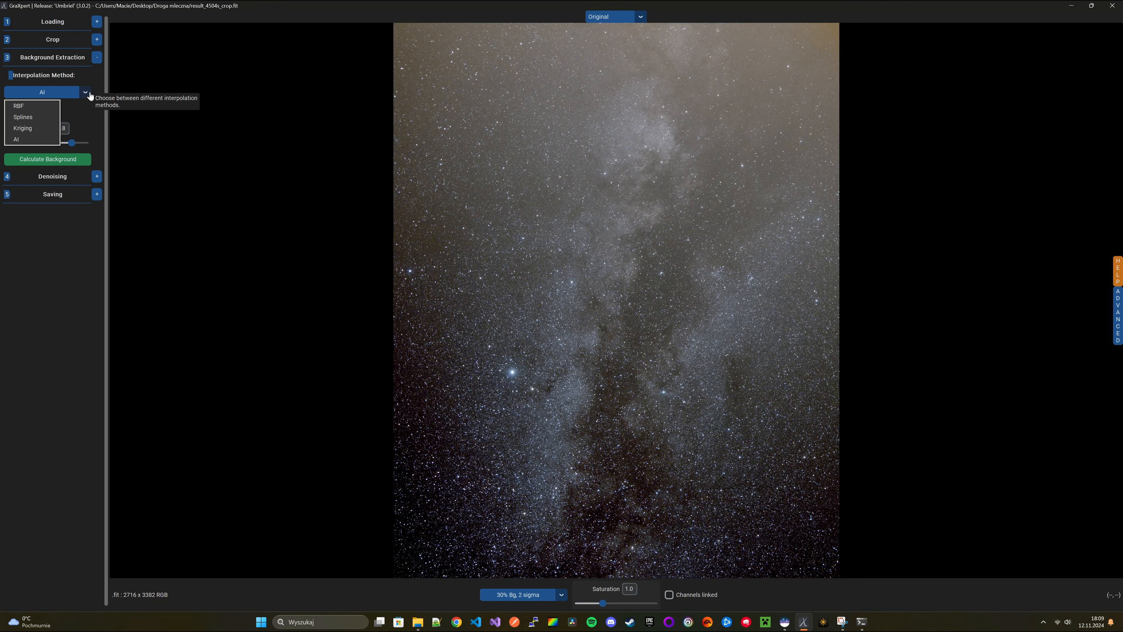
left_click(38, 106)
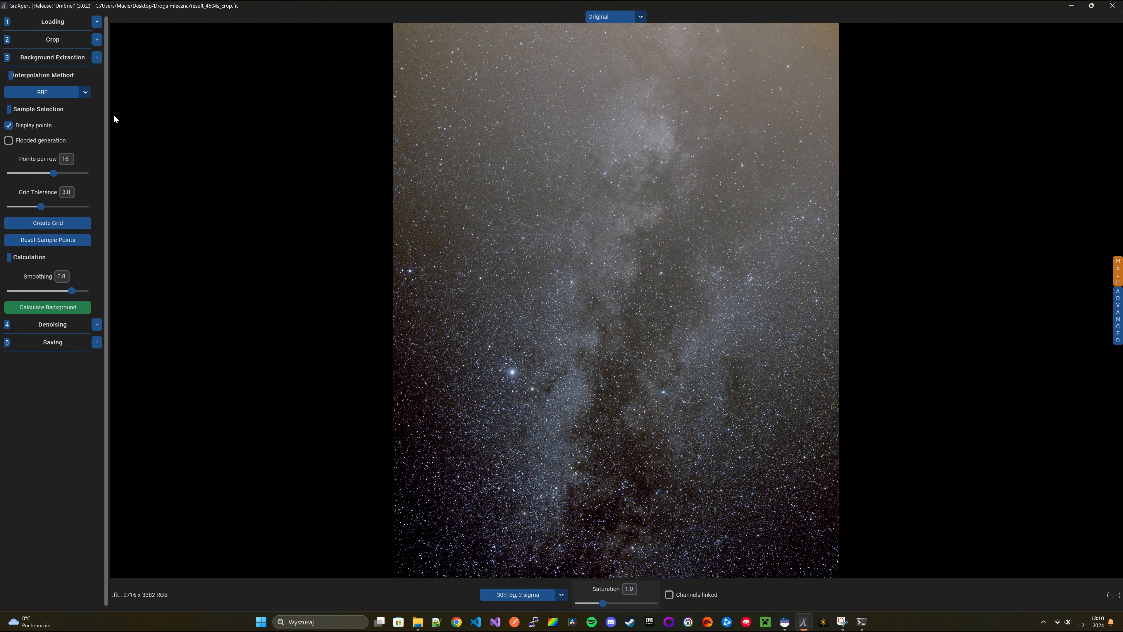
left_click(61, 225)
mouse_move(41, 207)
left_mouse_down()
mouse_move(72, 207)
mouse_move(22, 207)
left_mouse_up()
left_click(27, 222)
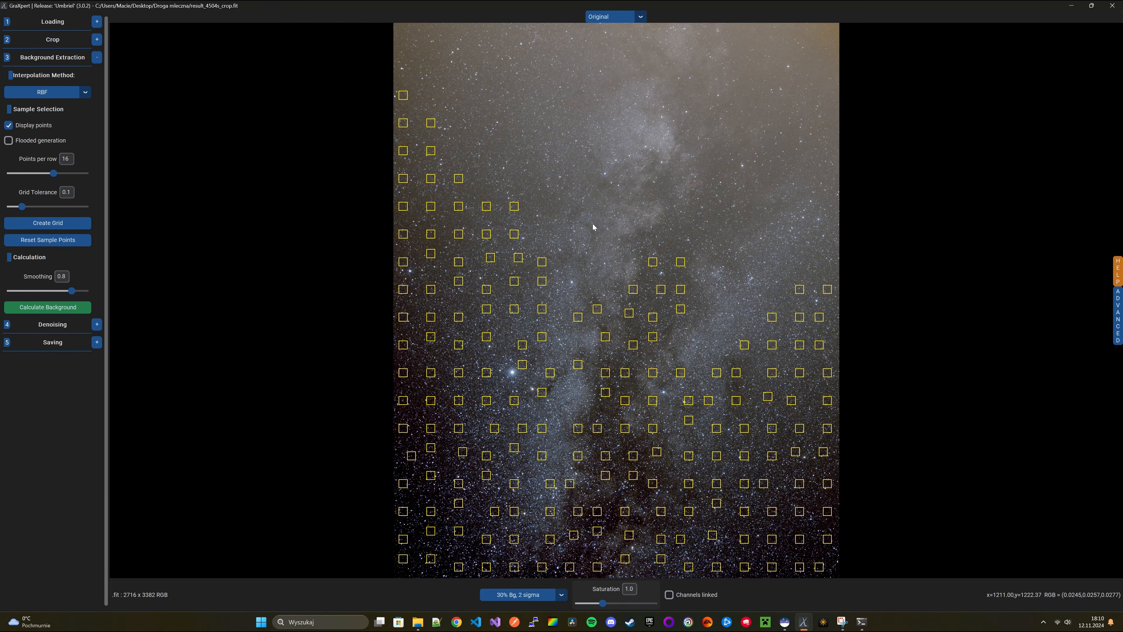
Remove the background sample points lying on the central dark band of the Milky Way
right_click(653, 264)
right_click(681, 263)
right_click(681, 289)
right_click(660, 290)
right_click(653, 316)
right_click(680, 308)
right_click(653, 337)
right_click(631, 316)
right_click(606, 338)
right_click(635, 348)
right_click(634, 291)
right_click(625, 375)
right_click(606, 374)
right_click(625, 402)
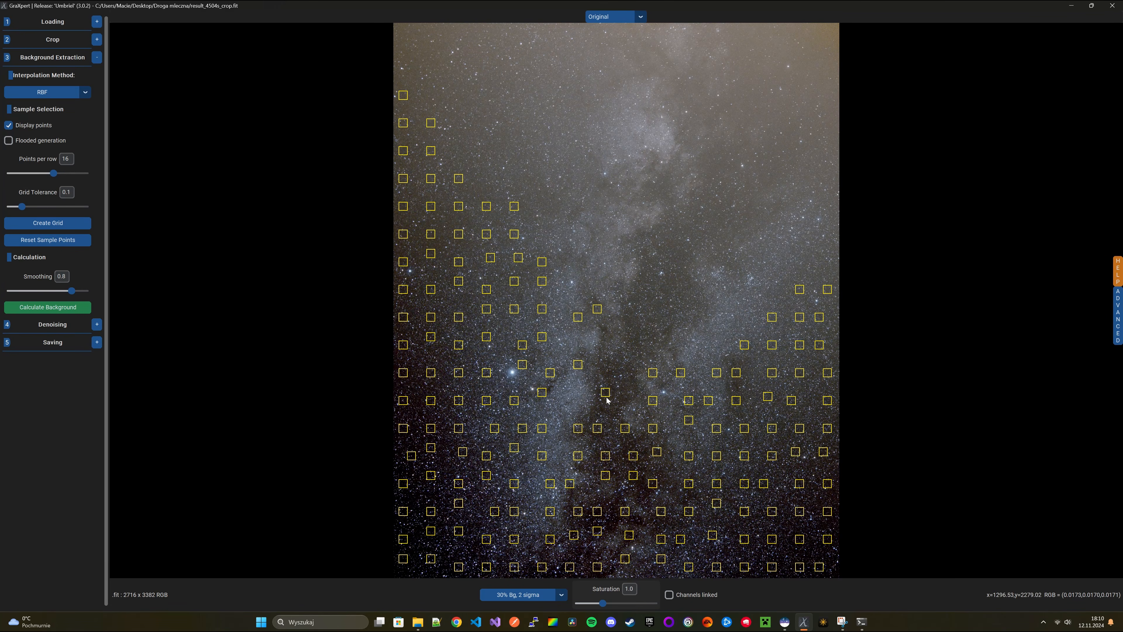
Add background sample points by hand across the empty upper half of the image, along both sides and the centre of the Milky Way
left_click(678, 93)
left_click(655, 162)
left_click(646, 243)
left_click(630, 298)
left_click(610, 364)
left_click(724, 282)
left_click(751, 238)
left_click(783, 172)
left_click(814, 128)
left_click(799, 68)
left_click(832, 89)
left_click(715, 92)
left_click(703, 101)
left_click(698, 120)
left_click(687, 61)
left_click(735, 53)
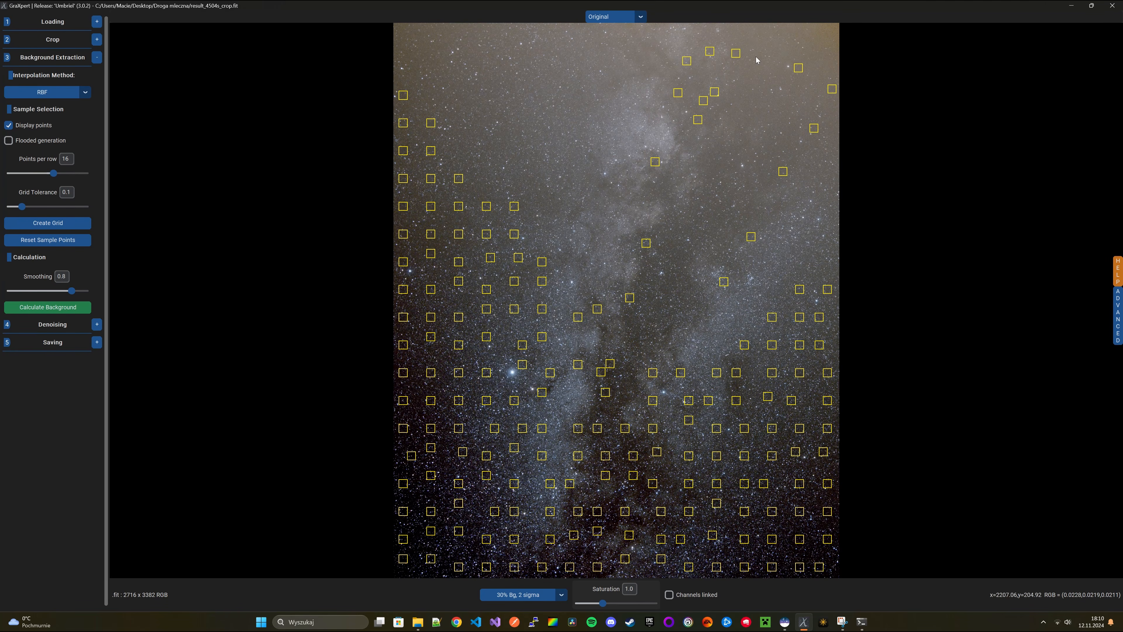
left_click(564, 253)
left_click(562, 226)
left_click(548, 182)
left_click(528, 162)
left_click(494, 137)
left_click(431, 107)
left_click(409, 68)
left_click(498, 73)
left_click(551, 91)
left_click(594, 125)
left_click(612, 86)
left_click(504, 44)
left_click(493, 73)
left_click(586, 306)
left_click(594, 330)
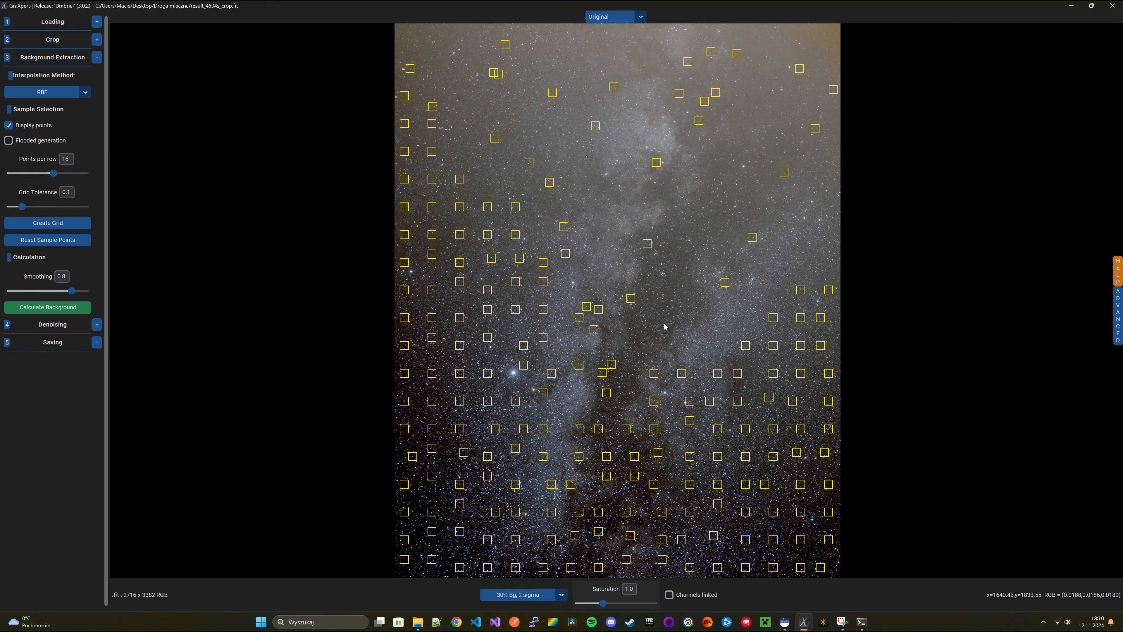
left_click(727, 326)
left_click(737, 312)
left_click(779, 258)
left_click(819, 232)
left_click(829, 165)
left_click(833, 151)
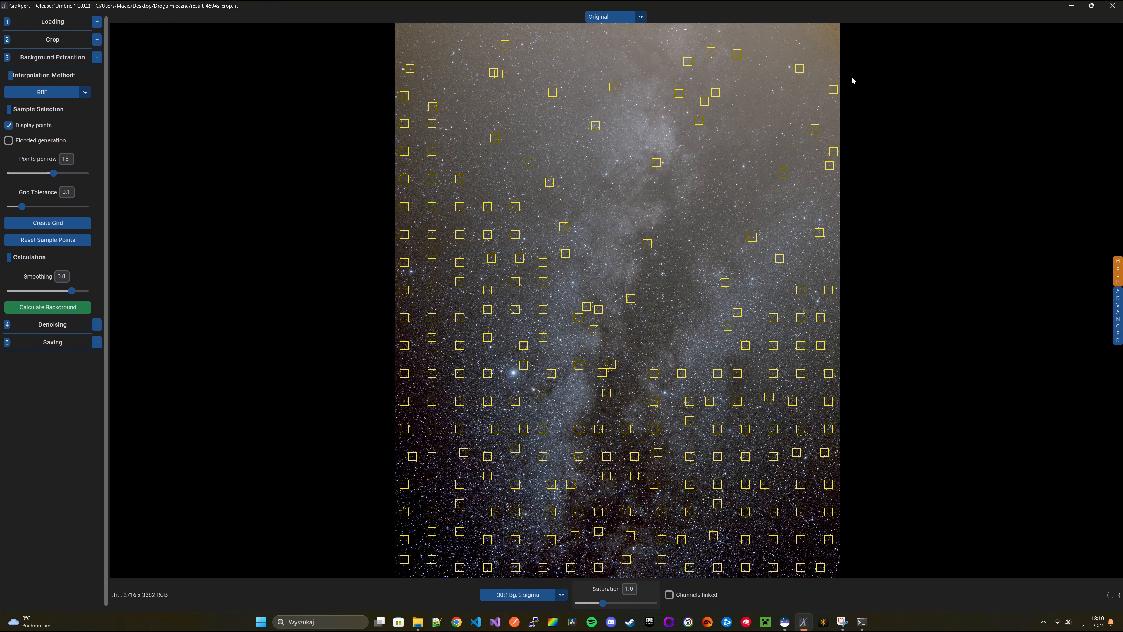
Remove five more sample points from the lower dark band, and reset all the sample points
right_click(604, 372)
right_click(607, 391)
right_click(611, 365)
right_click(626, 428)
right_click(599, 429)
left_click(64, 240)
Calculate and subtract the background using the AI interpolation method with a smoothing of 0.8
left_click(85, 93)
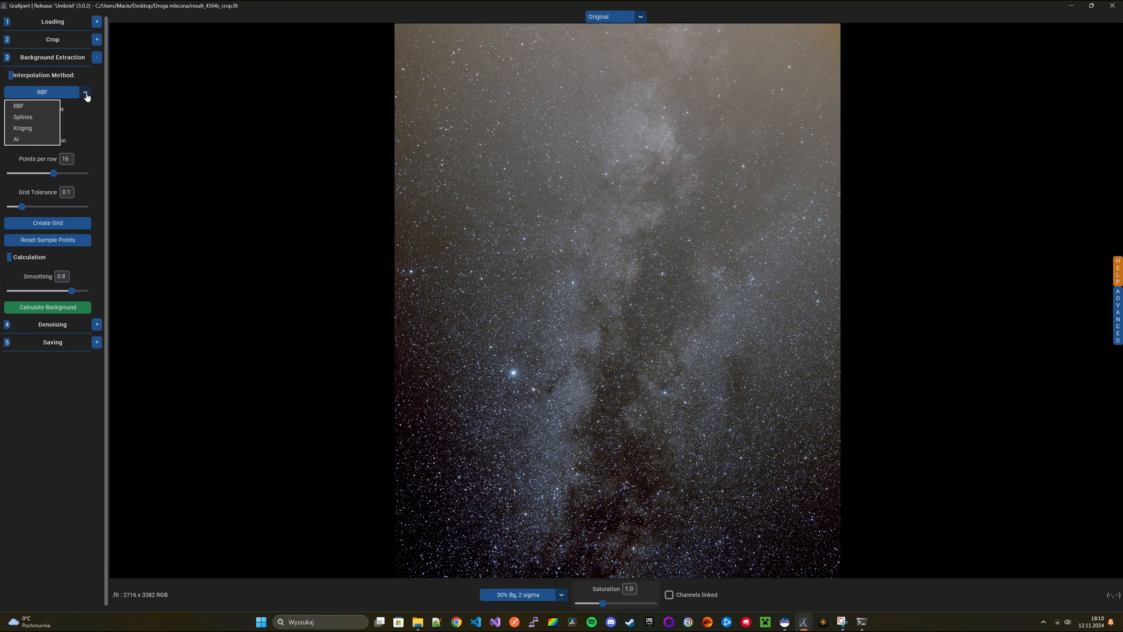
left_click(17, 139)
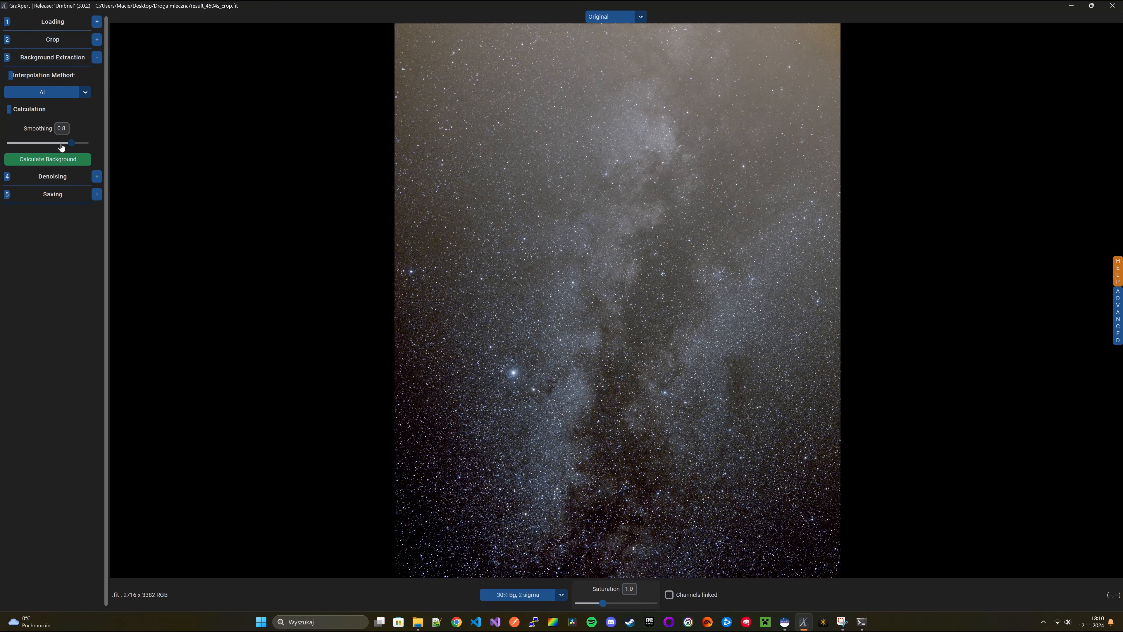
left_click(76, 163)
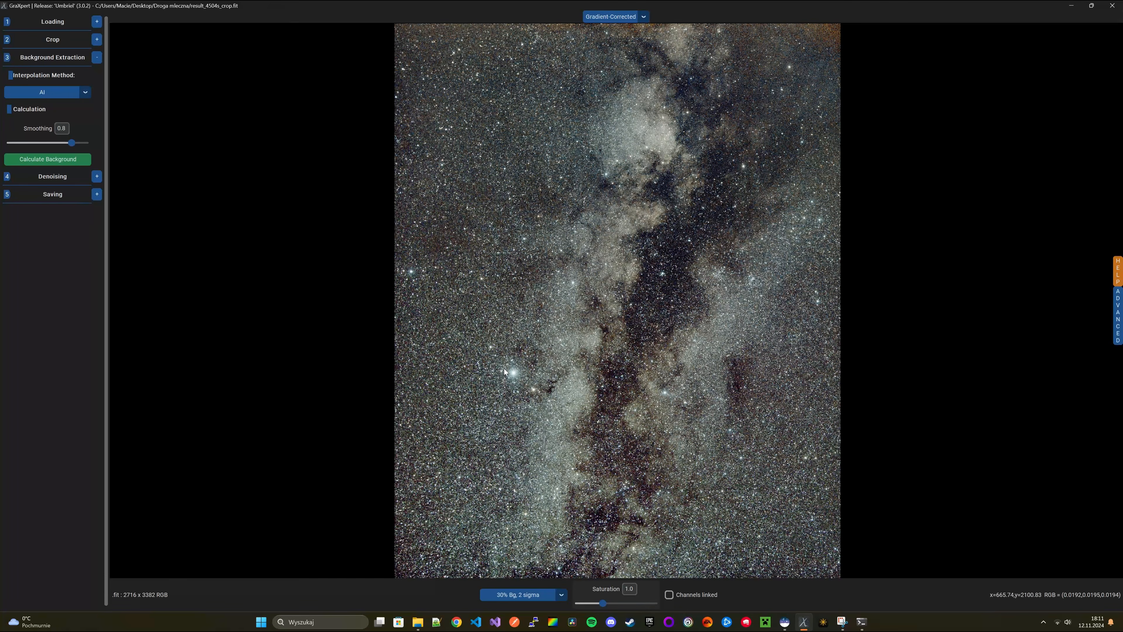
Denoise the gradient-corrected image with a denoise strength of 1.0 and check the star field up close
left_click(562, 597)
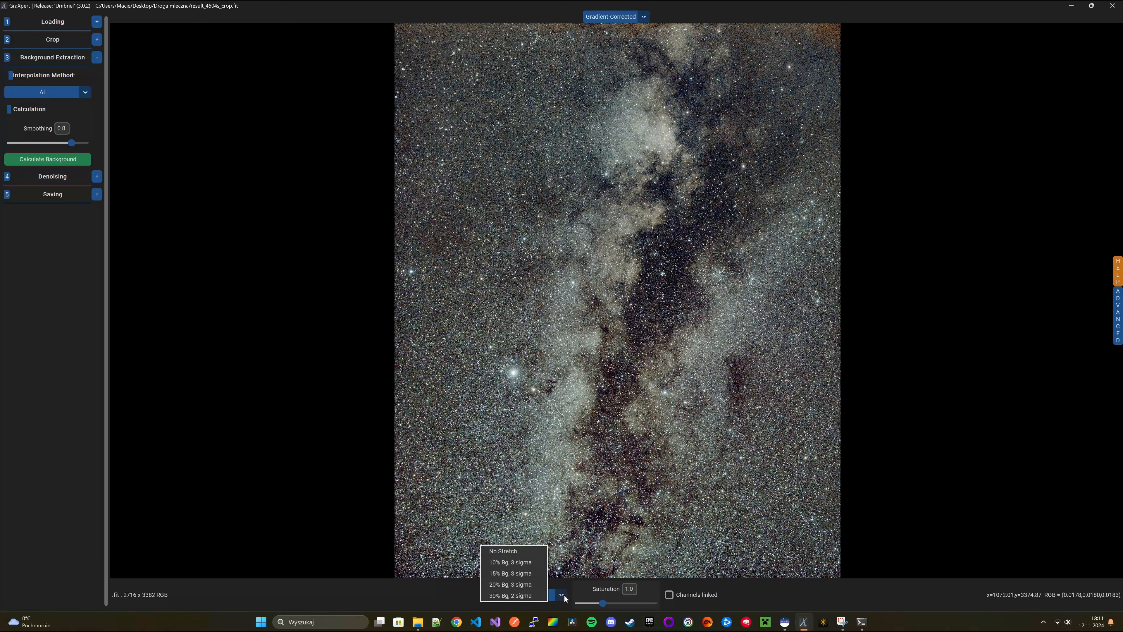
left_click(535, 600)
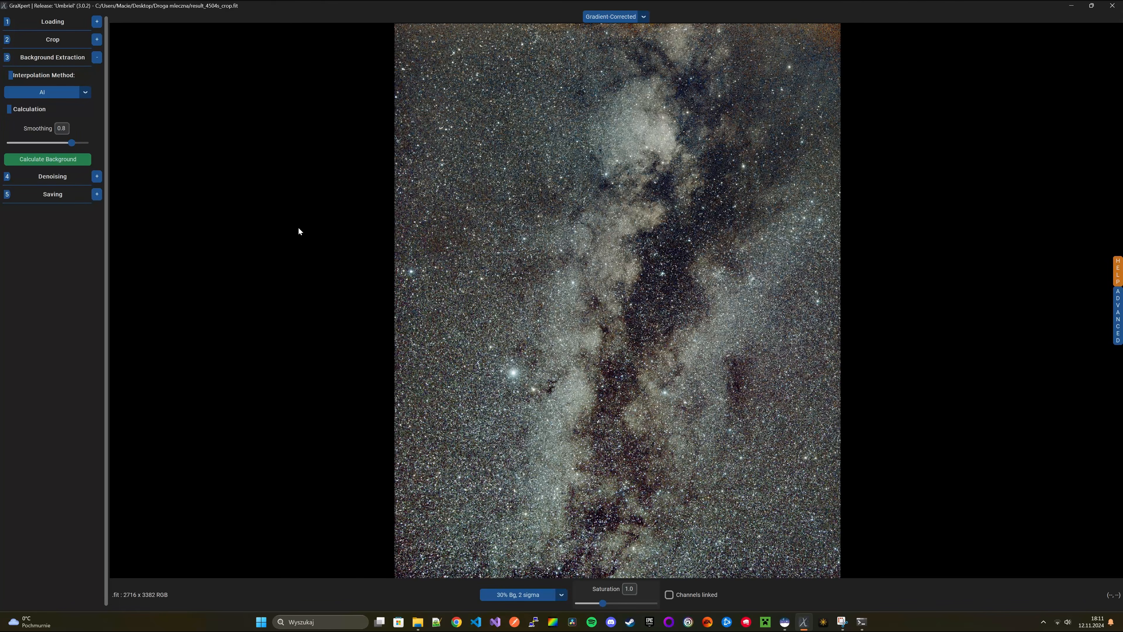
left_click(97, 176)
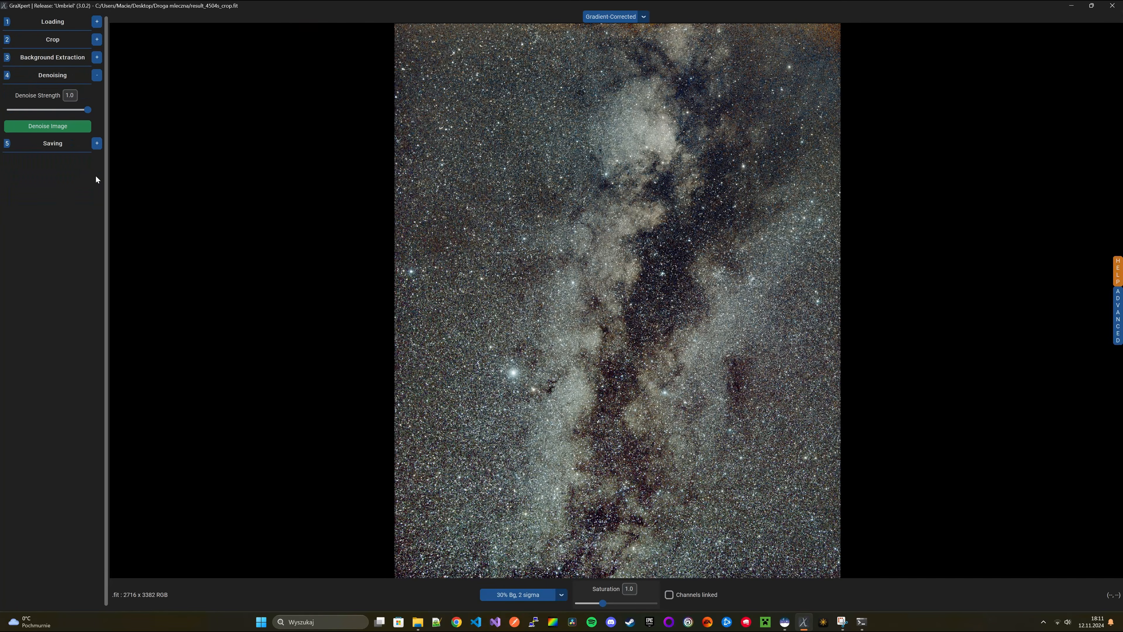
left_click(84, 130)
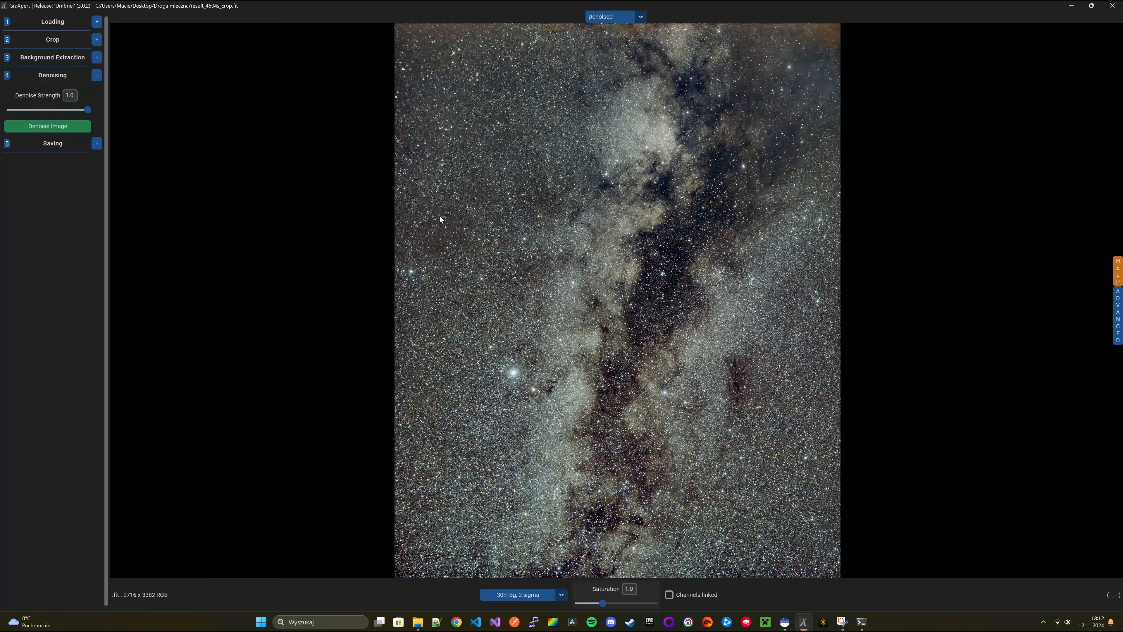
scroll(611, 312, "up", 3)
scroll(532, 298, "down", 5)
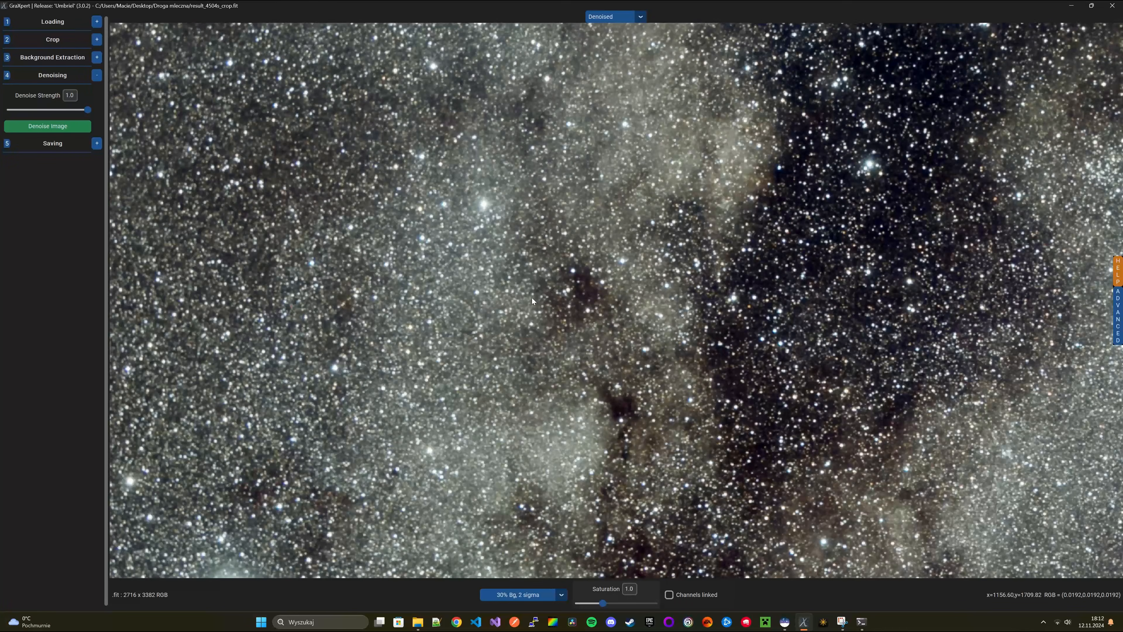
scroll(478, 300, "up", 1)
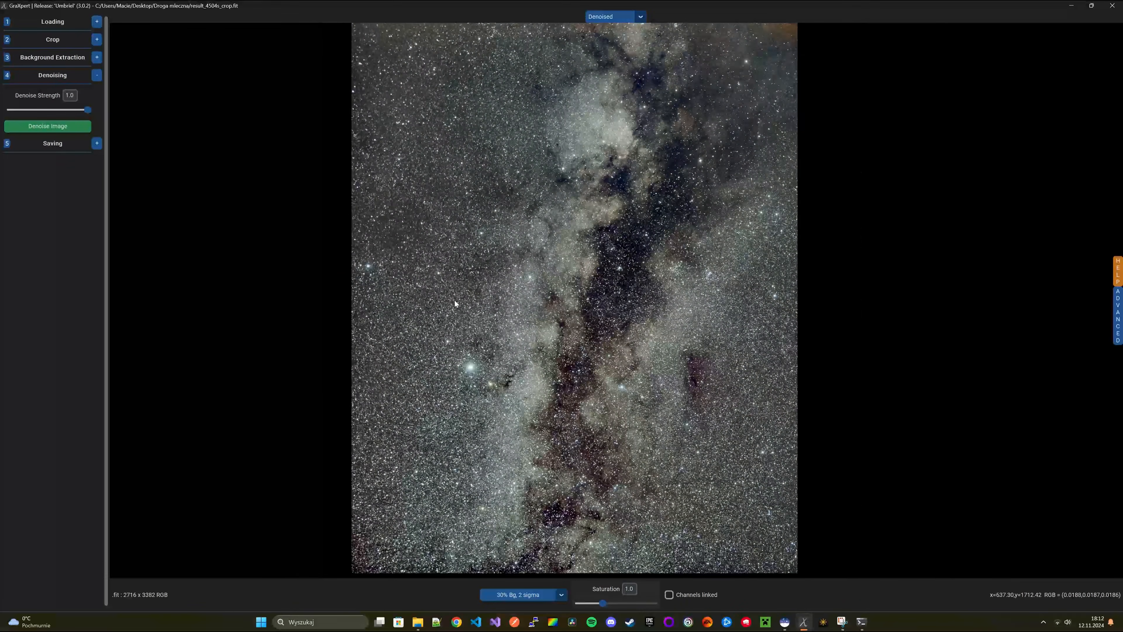
scroll(452, 303, "up", 1)
scroll(452, 303, "down", 1)
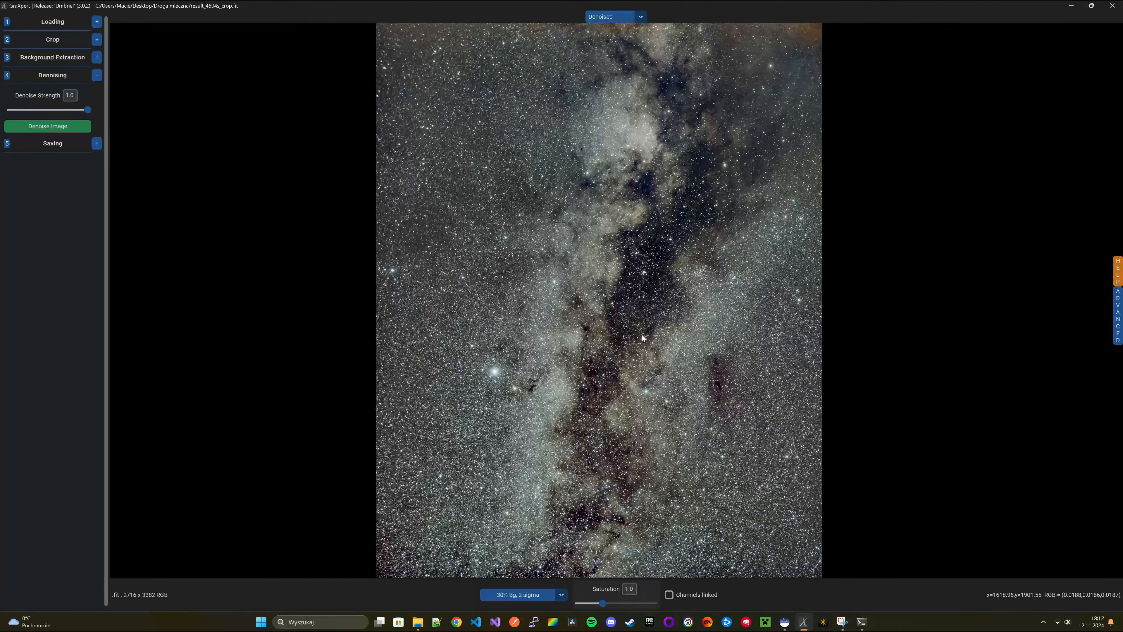
Save the processed image as the 32 bit FITS file result_4504s_crop_GraXpert.fits in the Droga mleczna folder, and close GraXpert
left_click(97, 143)
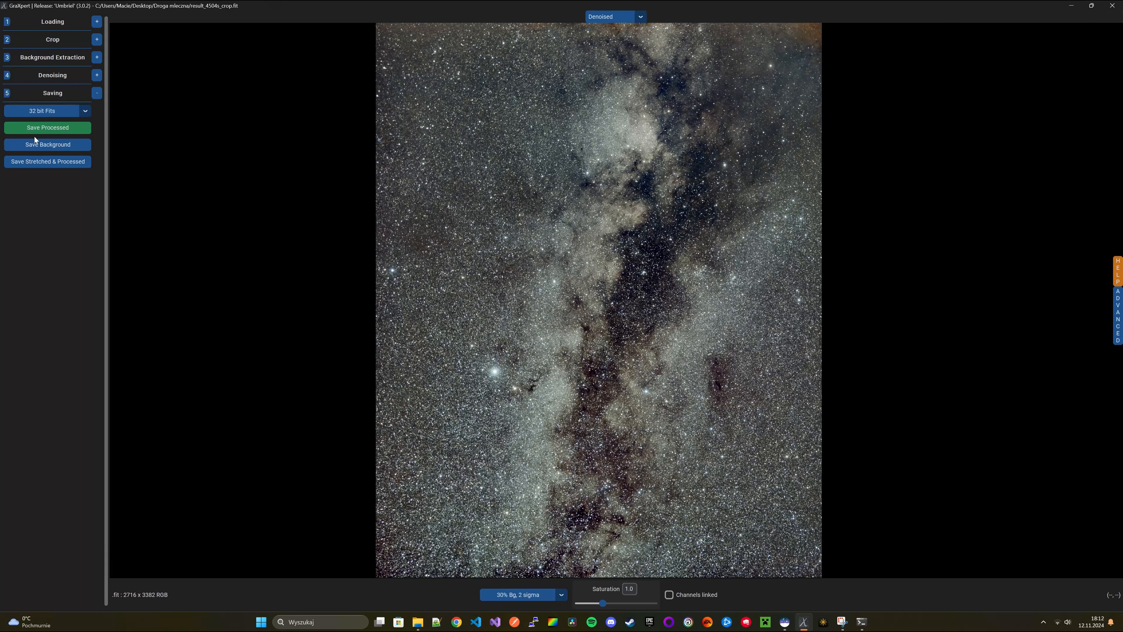
left_click(57, 128)
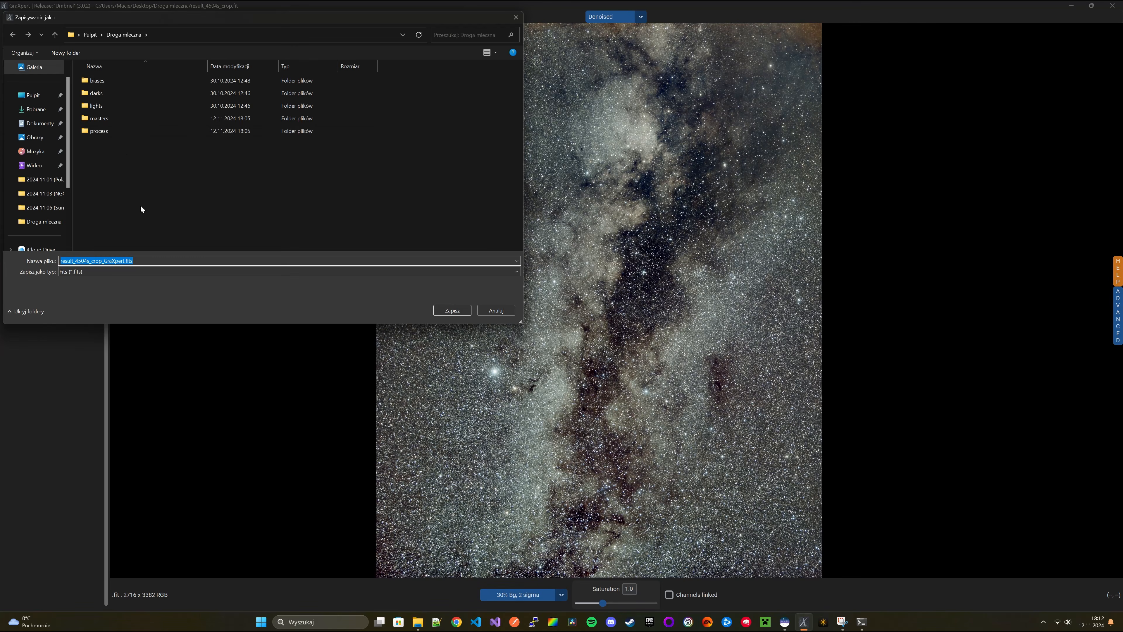
left_click(438, 312)
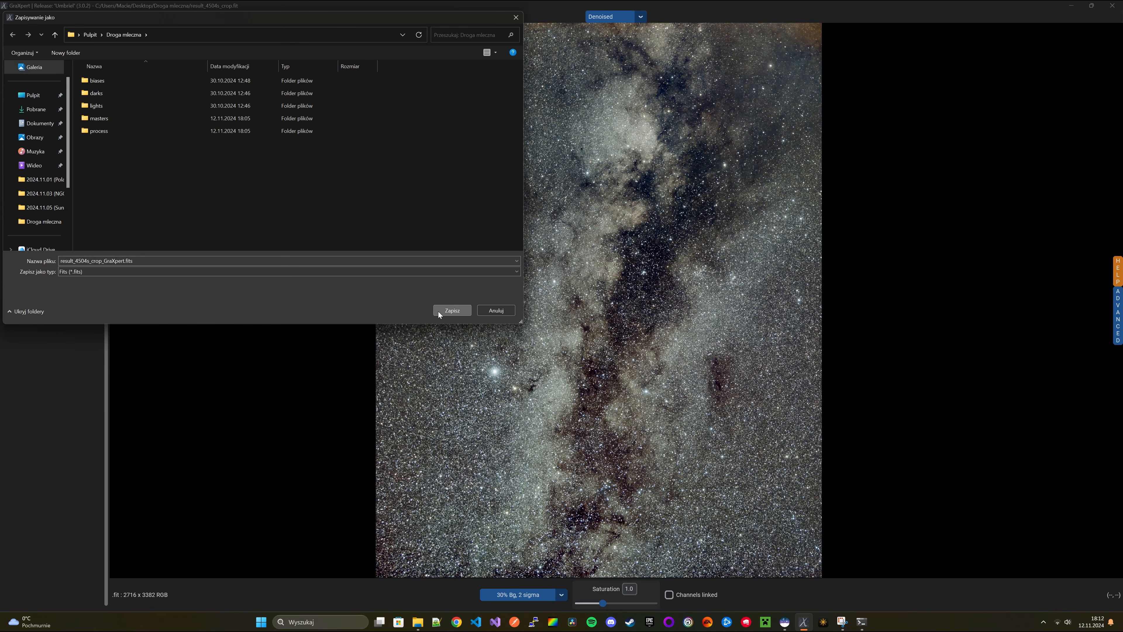
left_click(1112, 6)
Switch to Siril and open result_4504s_crop_GraXpert.fits from the Droga mleczna folder
left_click(785, 621)
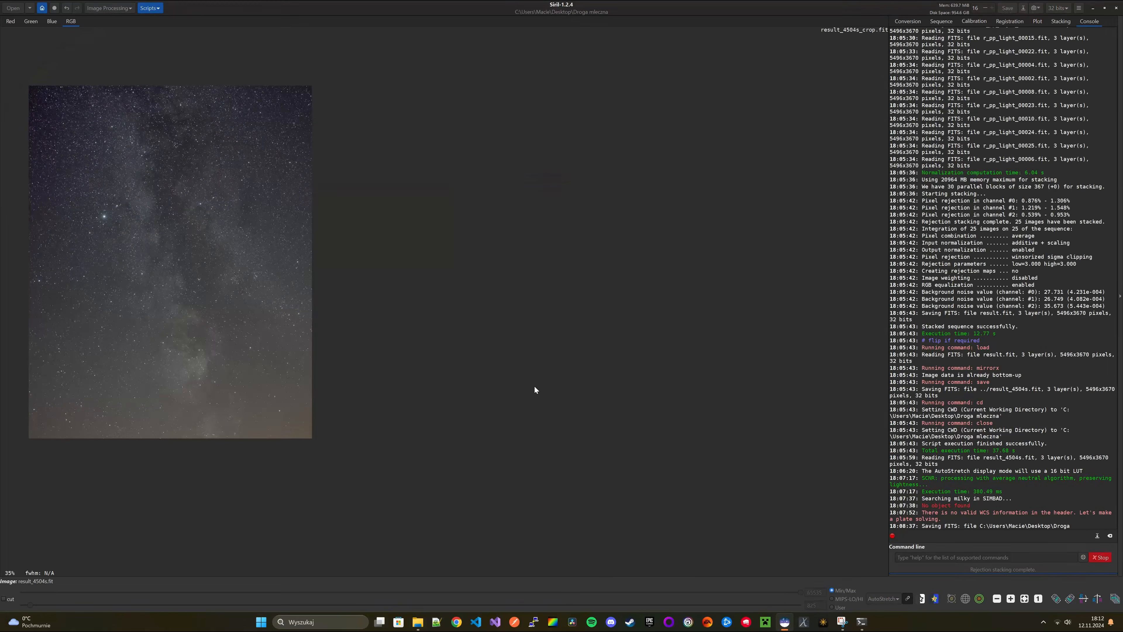
left_click(20, 9)
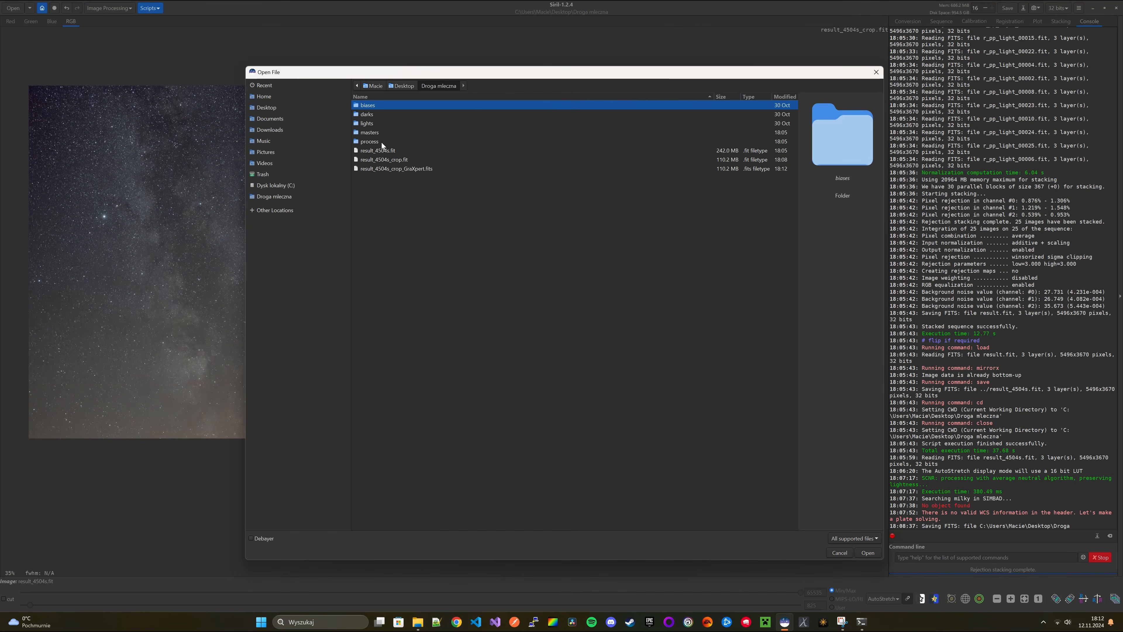
left_click(382, 150)
left_click(387, 168)
left_click(868, 553)
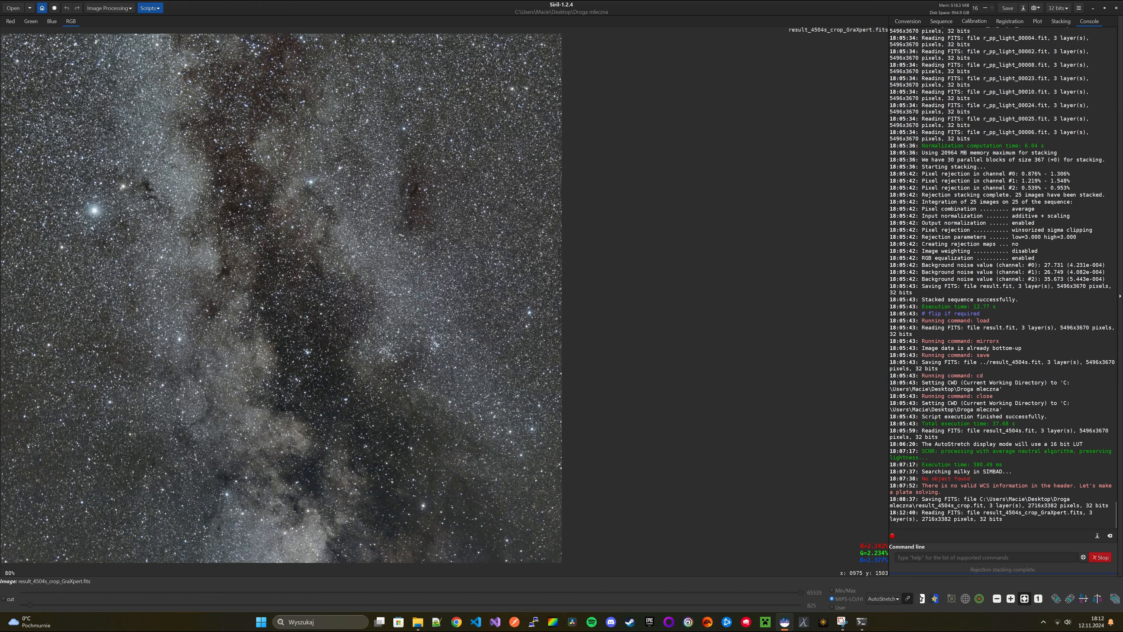
Crop the image to about 2315 × 3222 px, cutting off the strips along its left and bottom edges
scroll(154, 268, "up", 2)
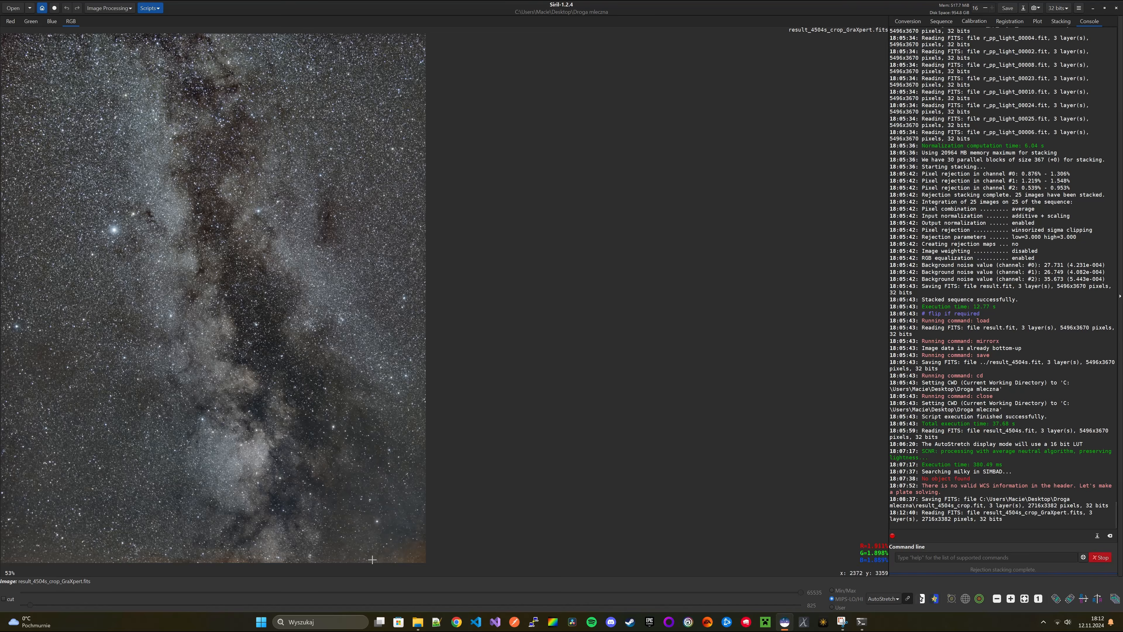
scroll(373, 553, "down", 2)
scroll(383, 554, "up", 1)
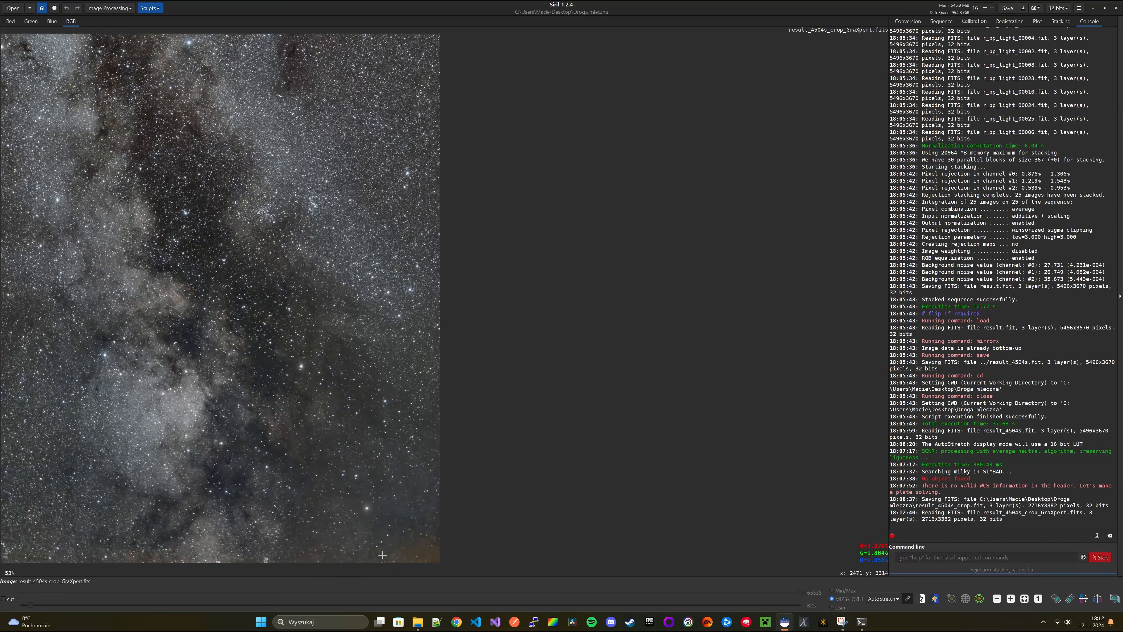
scroll(383, 555, "down", 1)
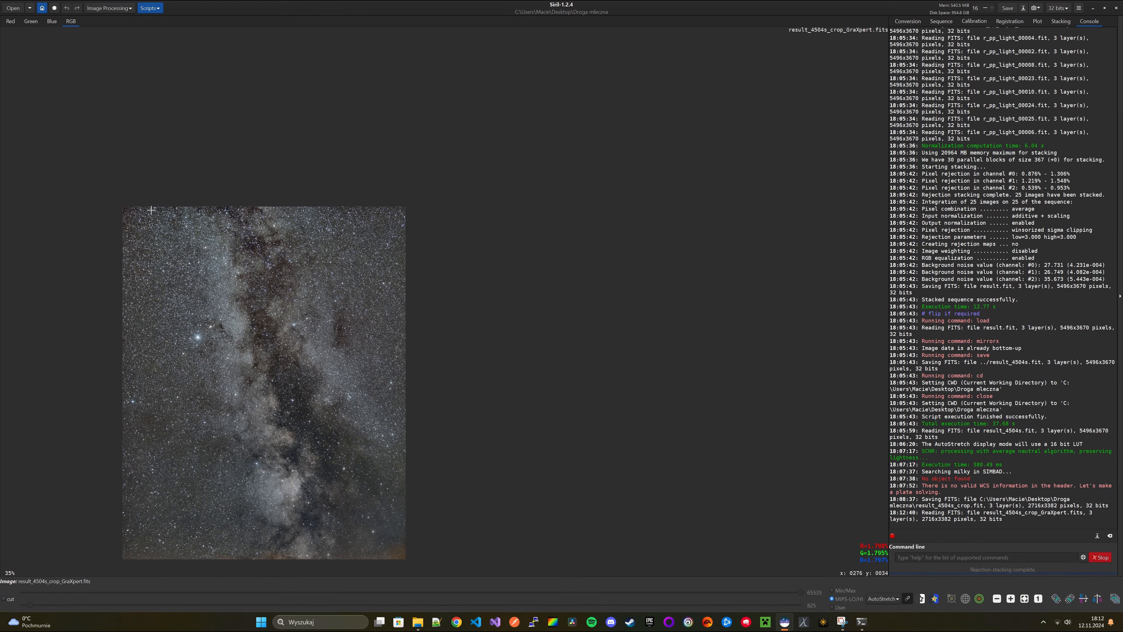
left_click_drag(146, 207, 406, 543)
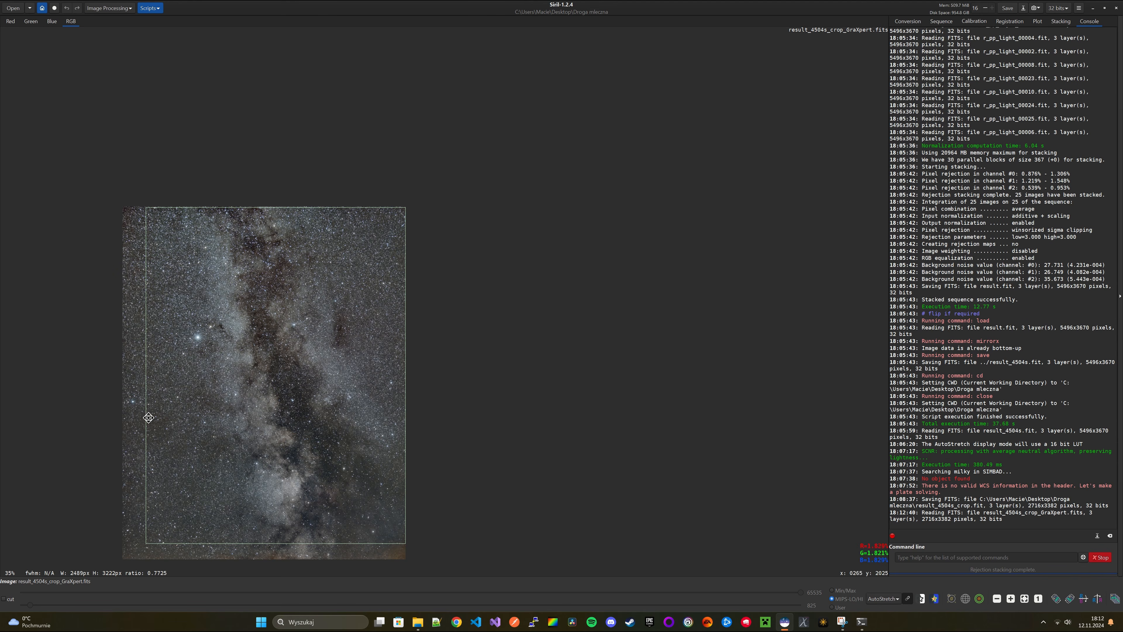
left_click_drag(146, 417, 164, 417)
right_click(233, 344)
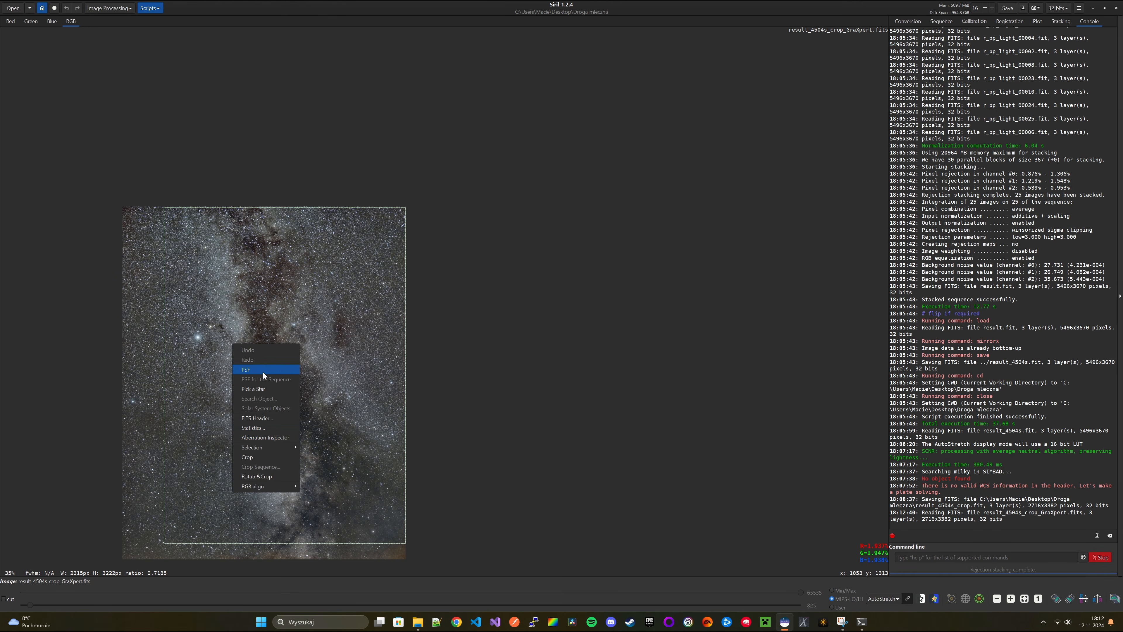
left_click(260, 458)
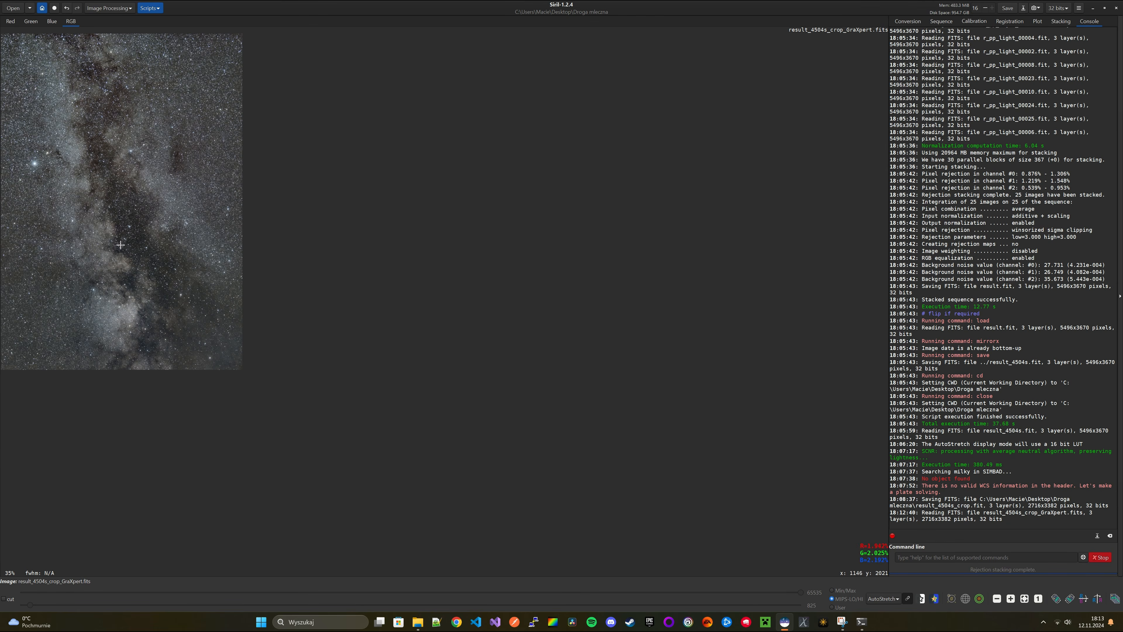
Remove the stars from the cropped image with StarNet, pre-stretching the linear image and generating a star mask
scroll(116, 240, "down", 1)
scroll(100, 243, "up", 2)
left_click(1038, 601)
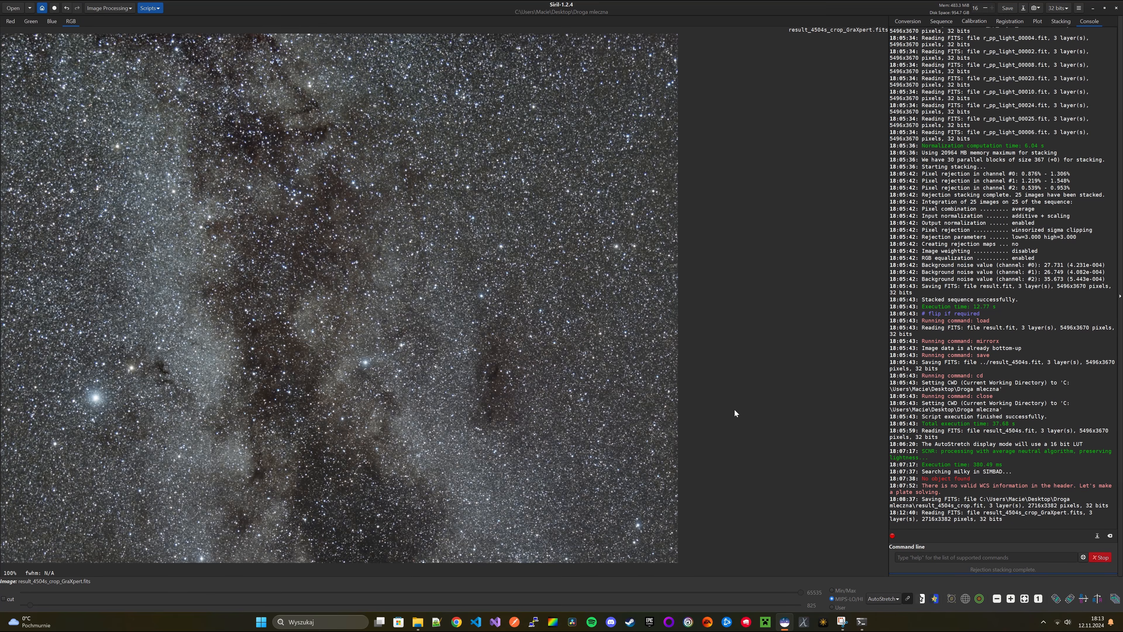
left_click(1024, 598)
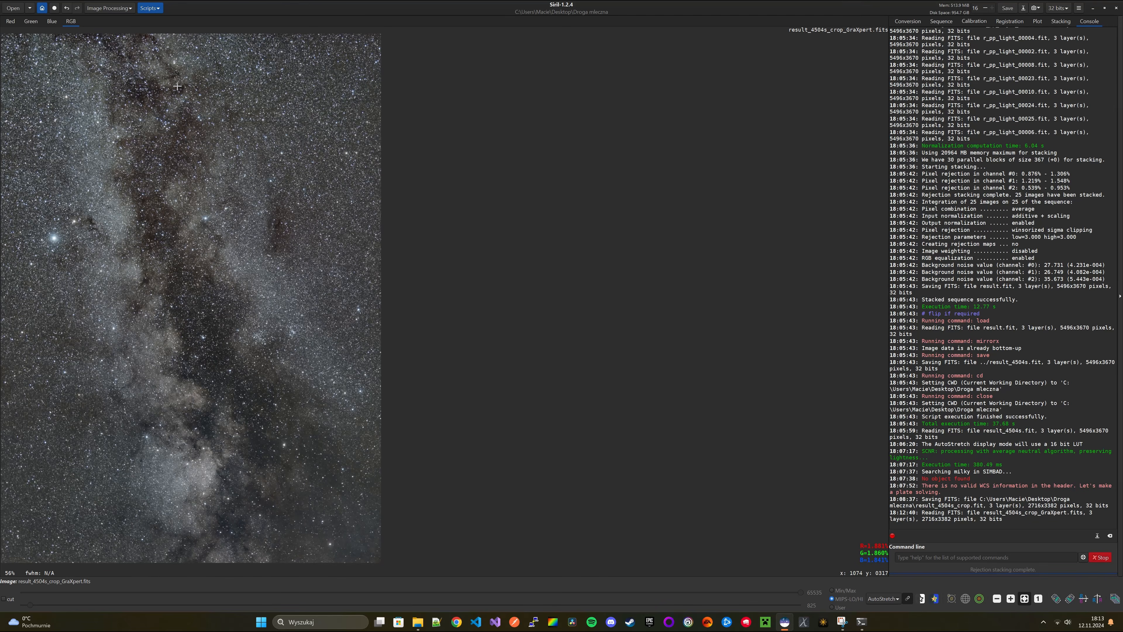
left_click(117, 8)
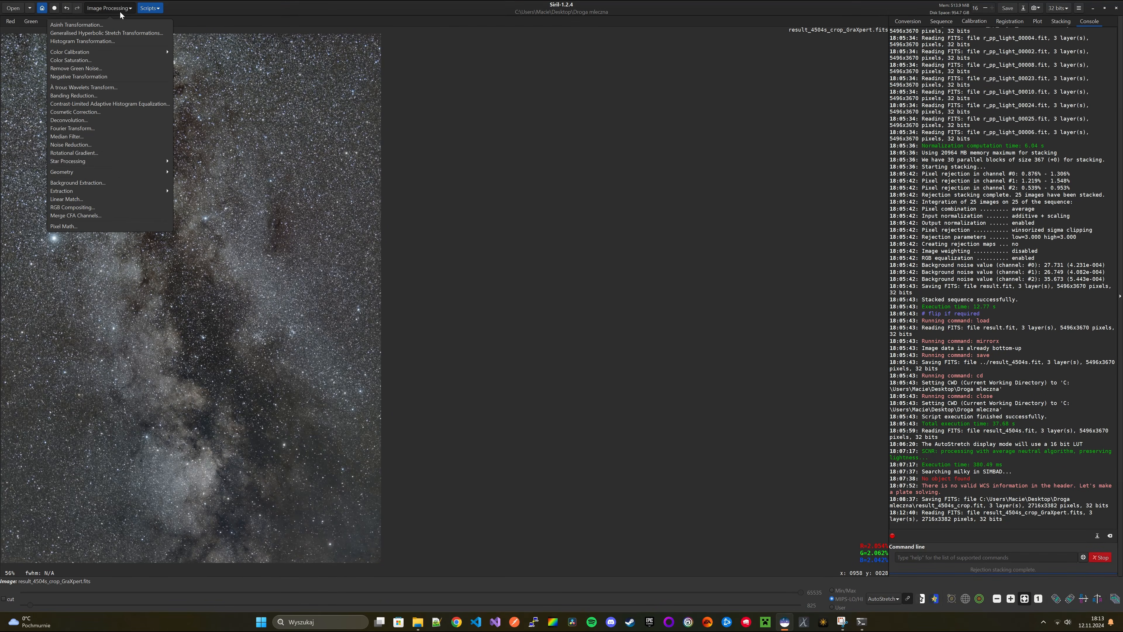
left_click(98, 163)
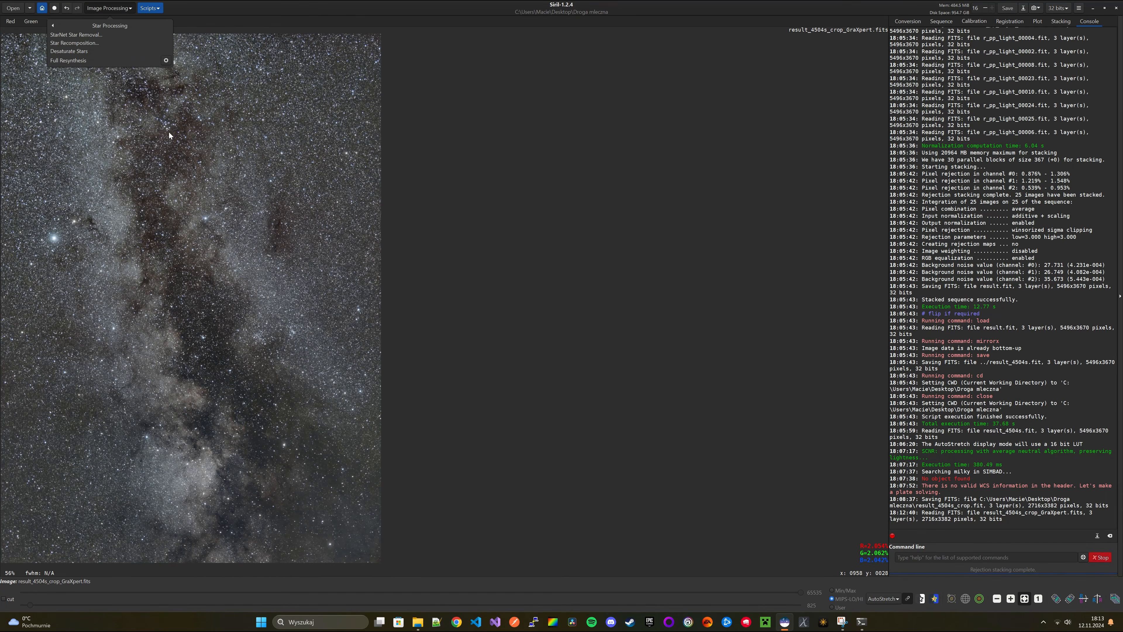
left_click(93, 34)
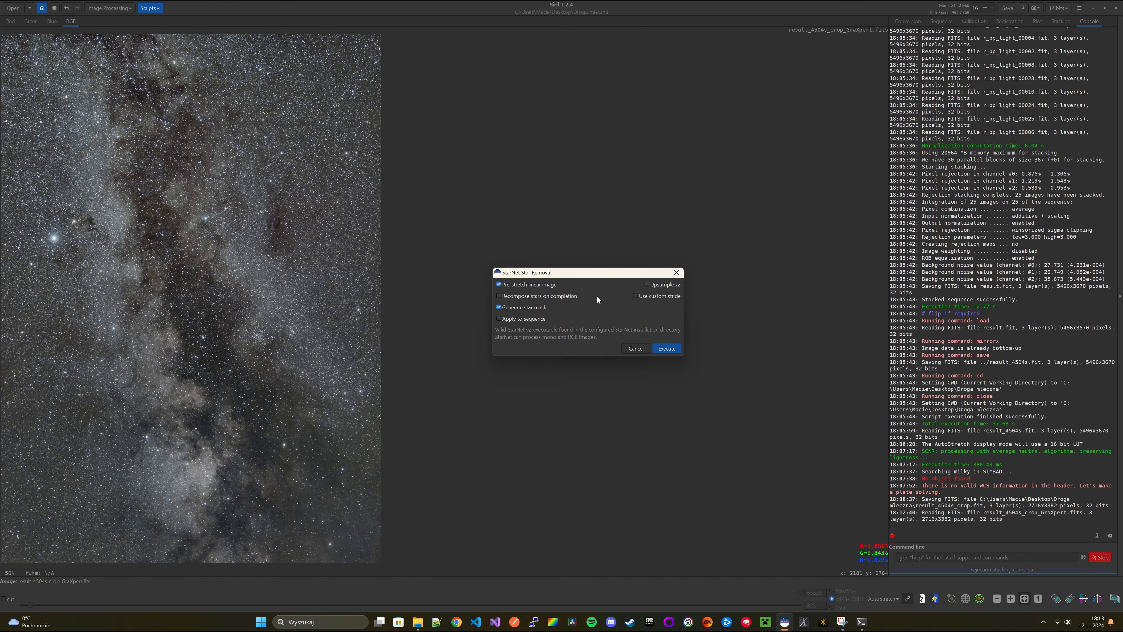
left_click(669, 348)
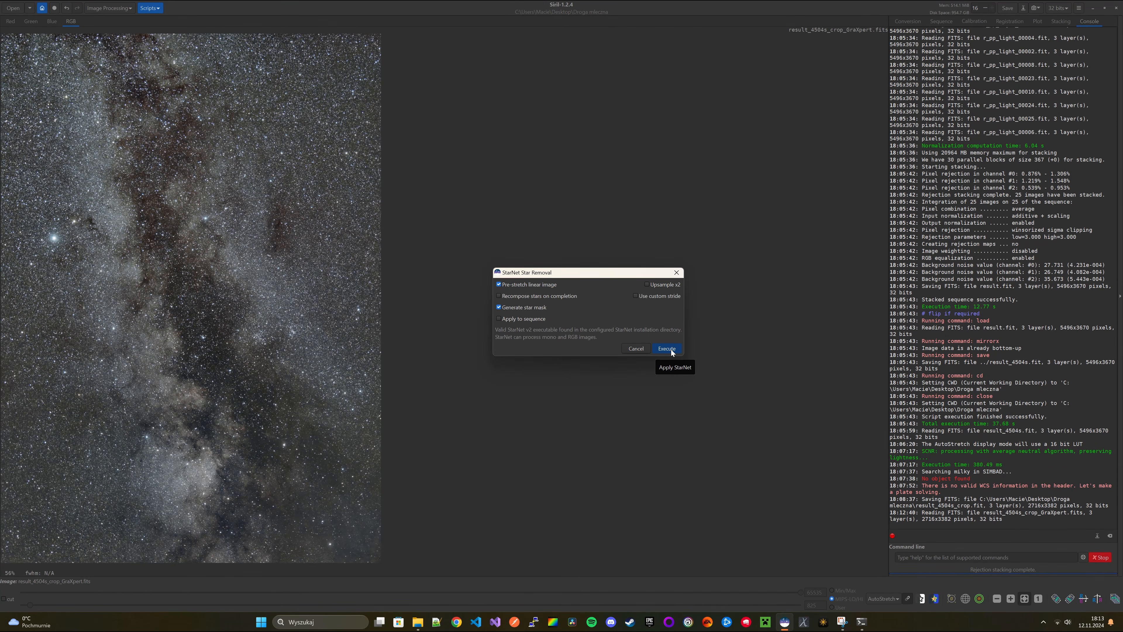
left_click(668, 349)
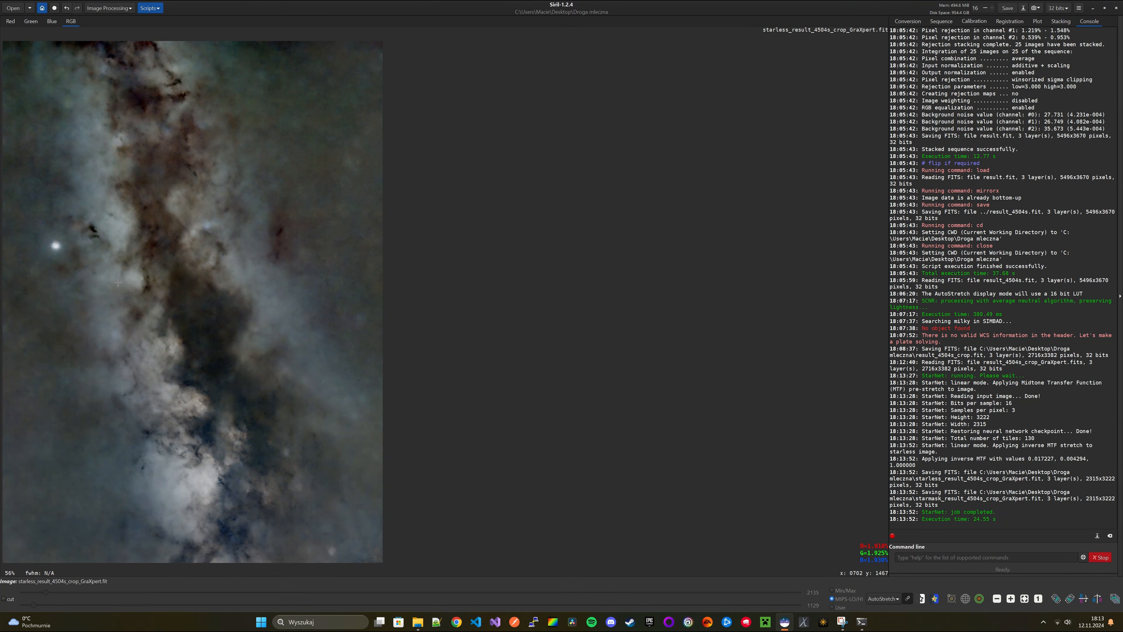
Examine the starless Milky Way image as a whole and in close-up for dust detail and star removal quality
scroll(118, 283, "up", 1)
scroll(118, 283, "down", 2)
scroll(188, 396, "up", 2)
scroll(188, 395, "down", 3)
scroll(215, 389, "up", 3)
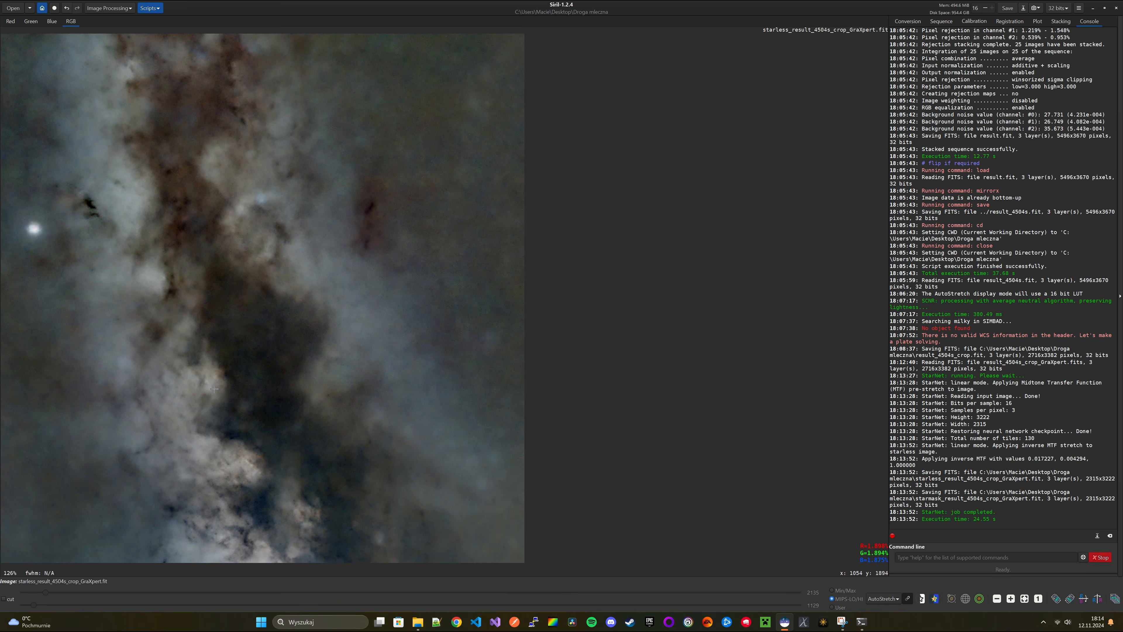
scroll(214, 389, "down", 1)
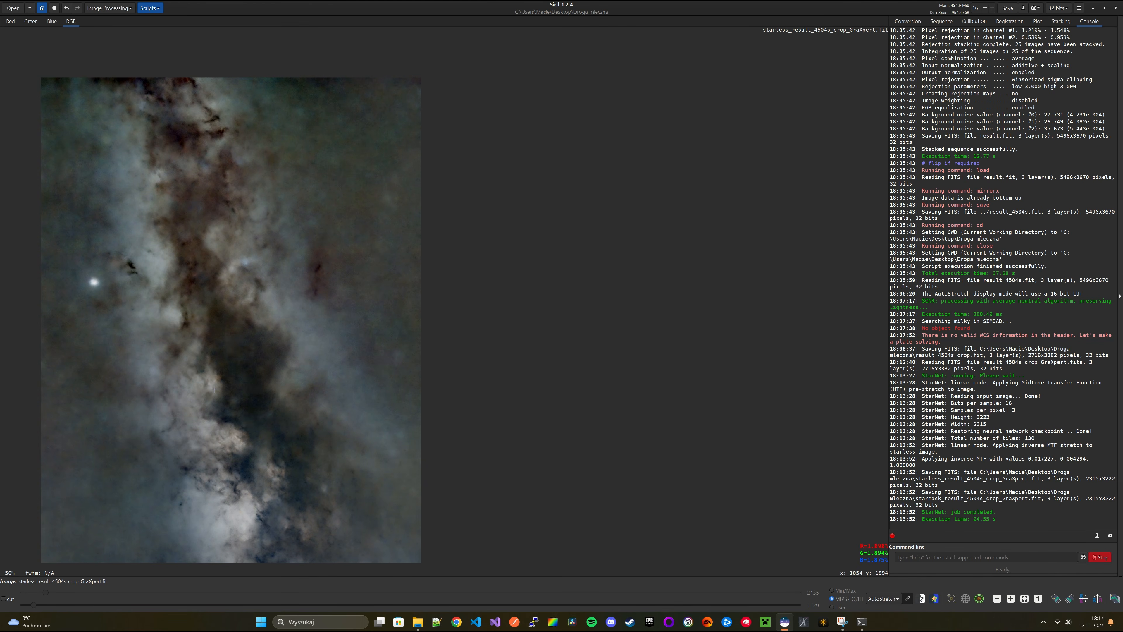
scroll(214, 389, "up", 2)
scroll(215, 389, "down", 3)
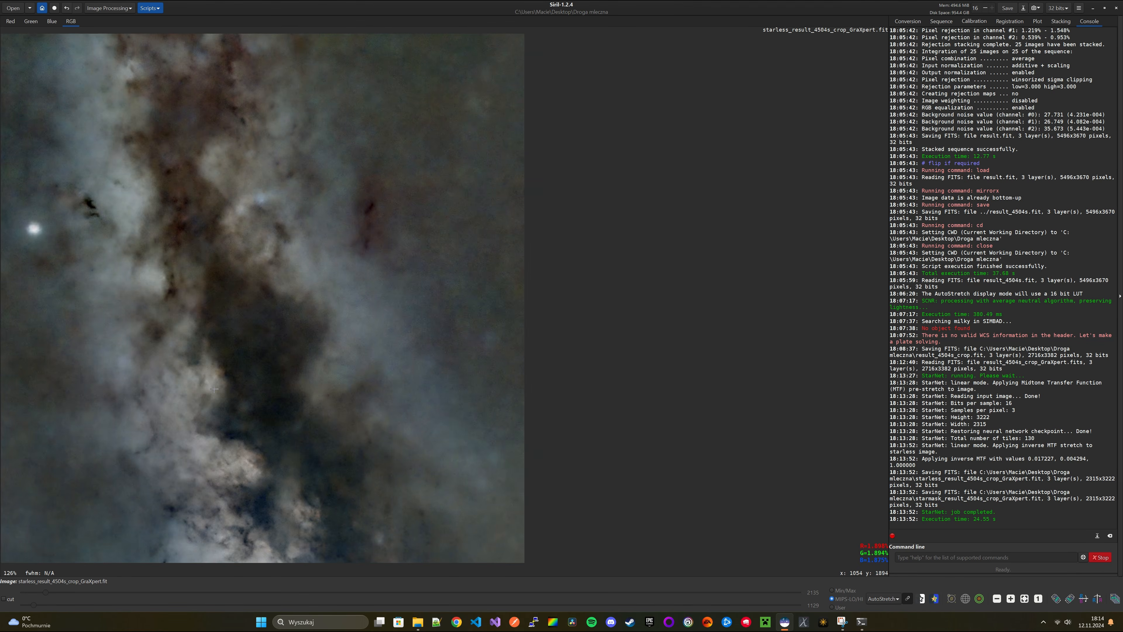
scroll(215, 389, "up", 1)
scroll(215, 389, "down", 1)
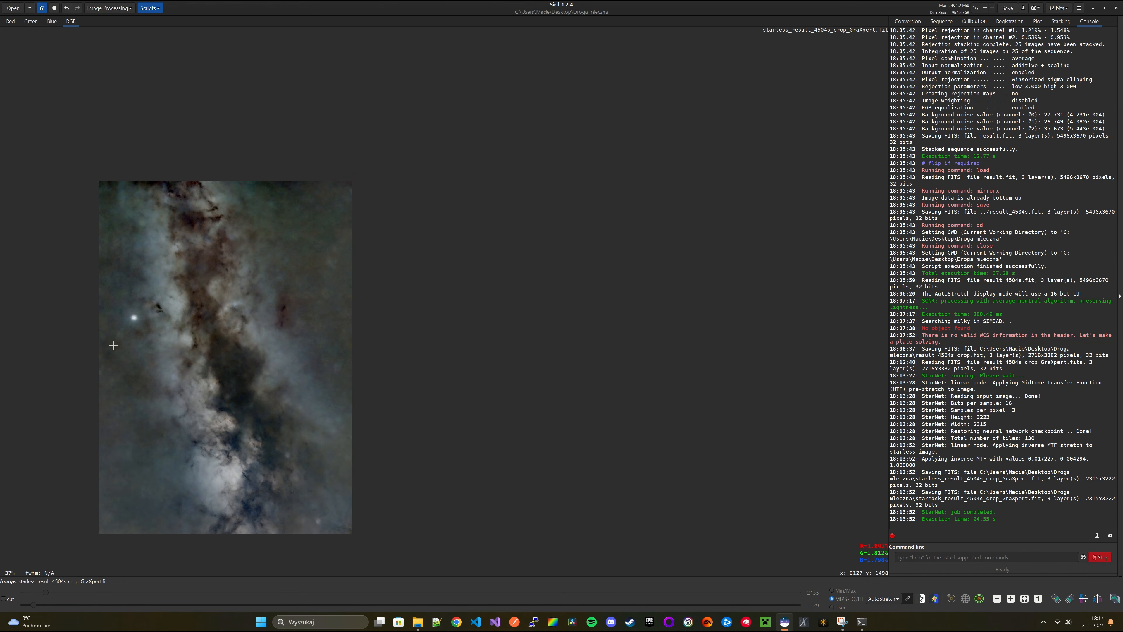
scroll(138, 346, "up", 1)
scroll(137, 346, "down", 1)
scroll(181, 358, "up", 1)
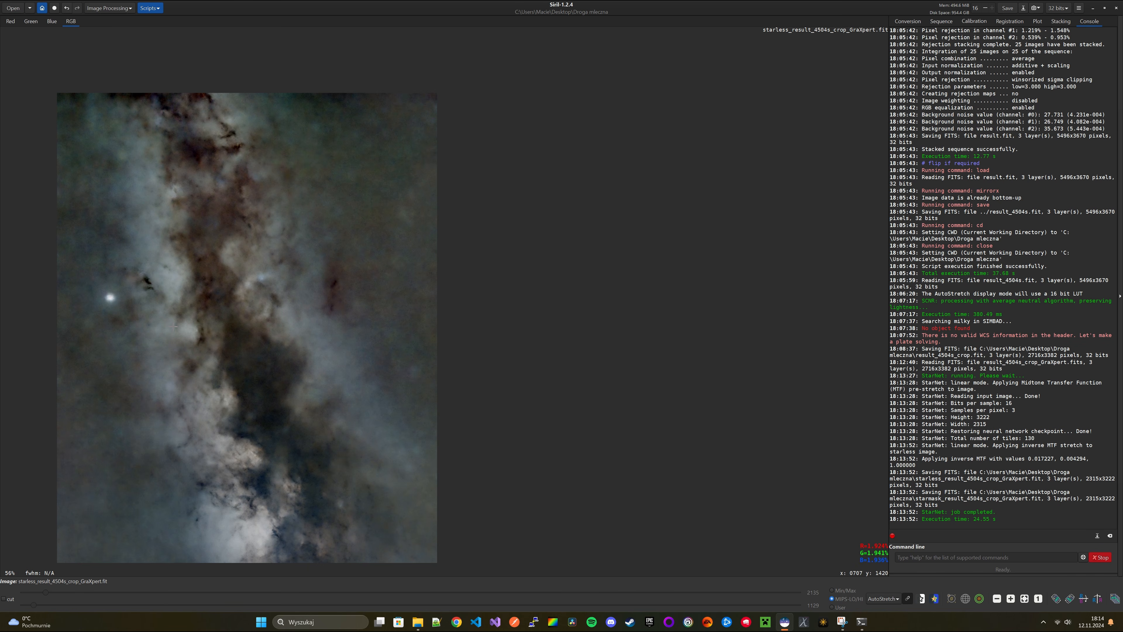
Frame the leftover bright star left of the Milky Way band with a selection about 94 × 115 px, and clear the selection
mouse_move(102, 286)
left_mouse_down()
mouse_move(128, 308)
mouse_move(114, 298)
left_mouse_up()
left_click_drag(109, 298, 106, 297)
scroll(132, 313, "up", 1)
left_click(132, 313)
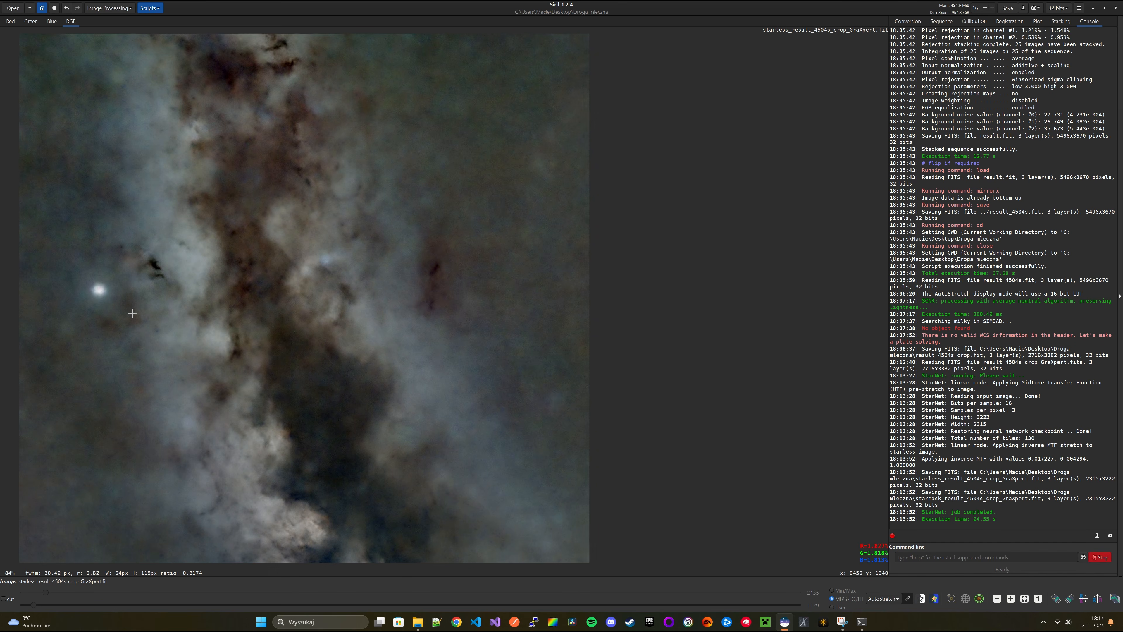
Set the display mode of the starless image to Linear
scroll(480, 378, "down", 2)
scroll(480, 378, "up", 1)
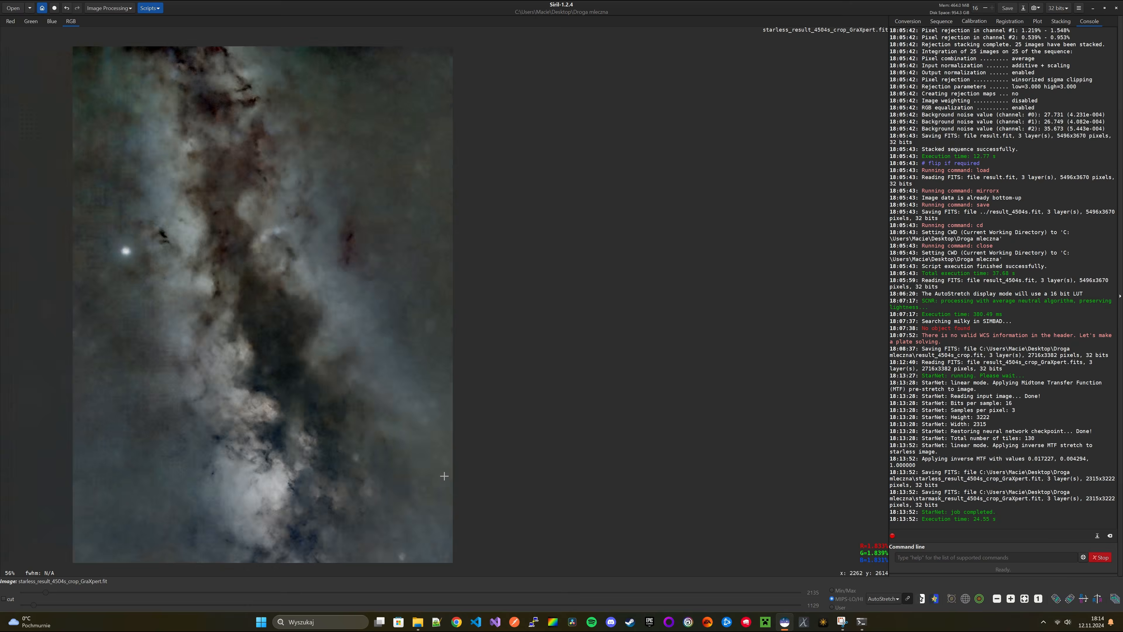
scroll(460, 380, "up", 1)
scroll(362, 442, "down", 1)
left_click(884, 599)
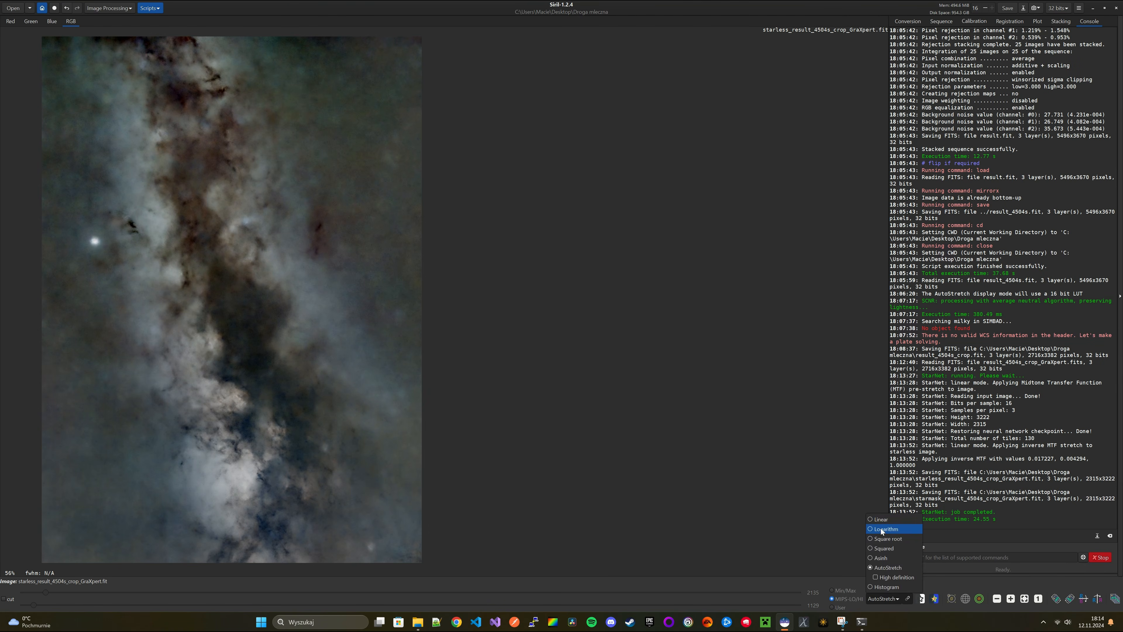
left_click(882, 519)
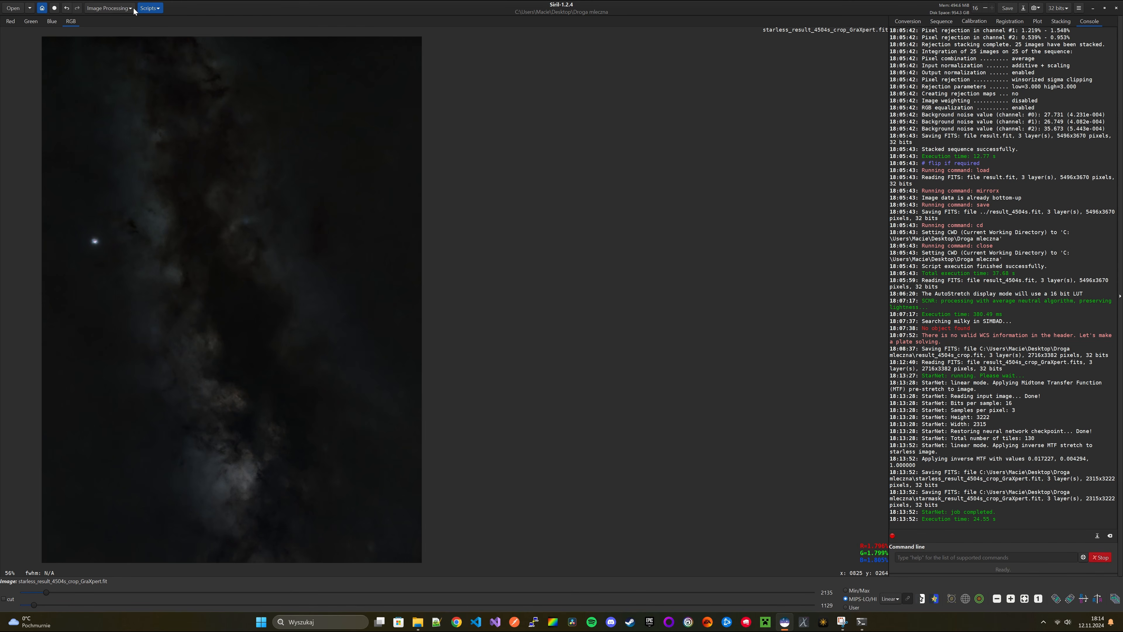
Apply a generalised hyperbolic stretch to the starless image with local stretch intensity 15 and a stretch factor of about 6
left_click(109, 8)
left_click(110, 33)
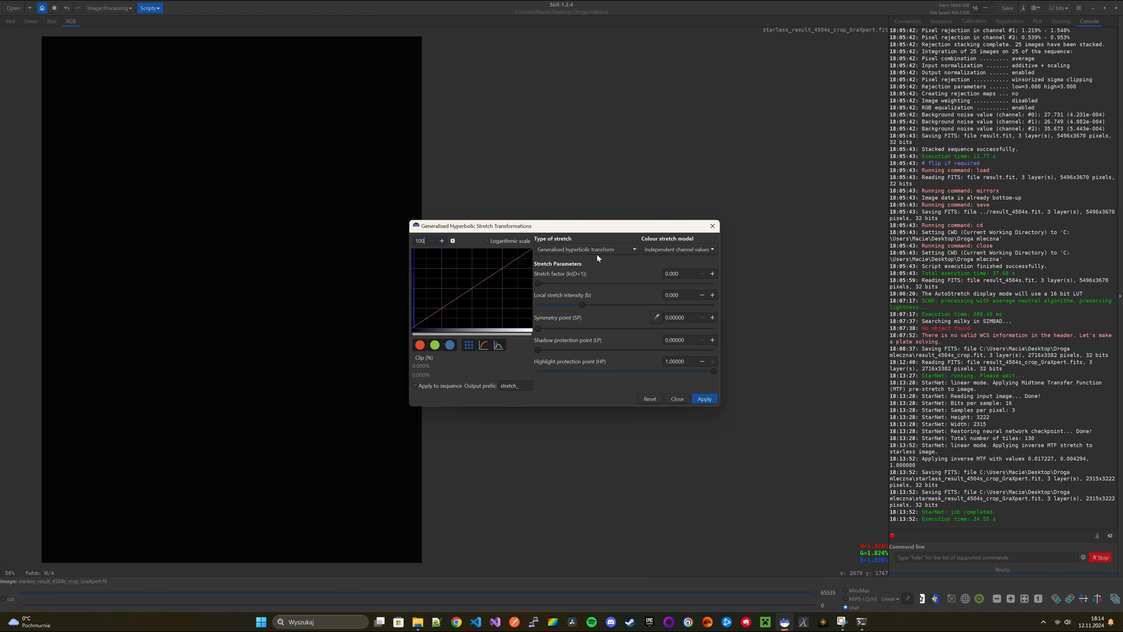
left_click_drag(578, 304, 653, 305)
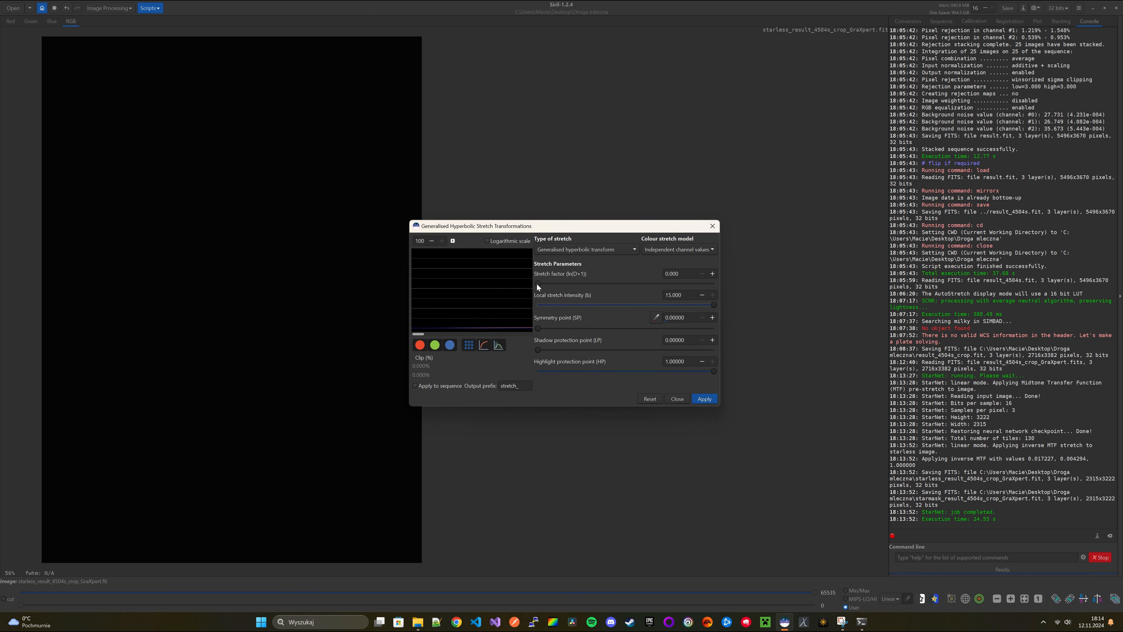
left_click_drag(537, 284, 642, 282)
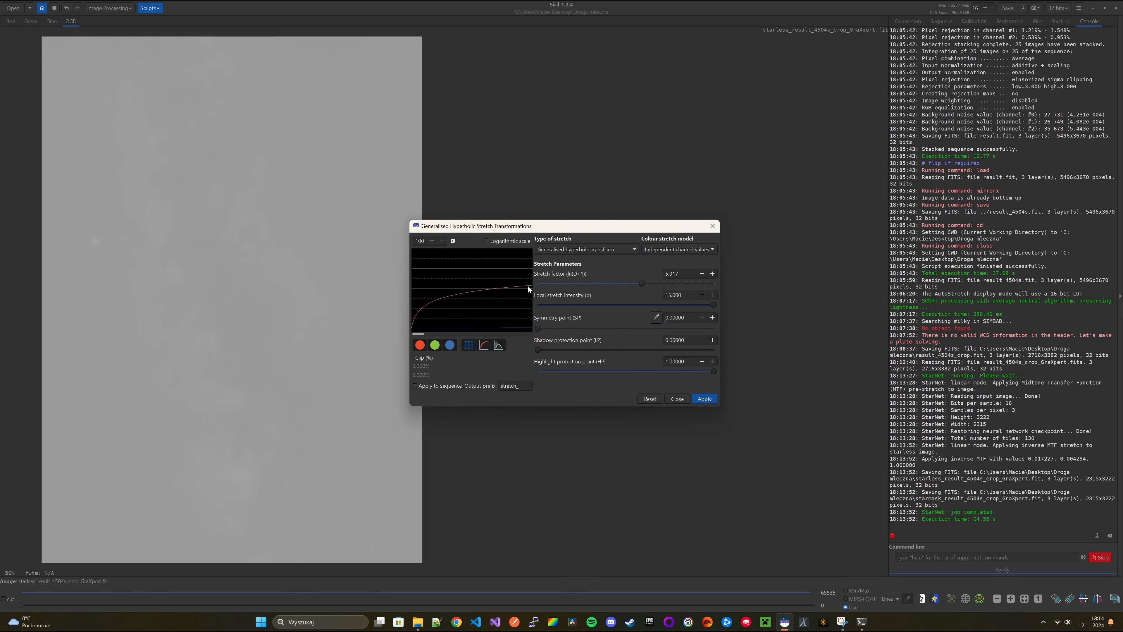
left_click_drag(641, 283, 646, 282)
left_click_drag(636, 284, 644, 285)
Apply a linear stretch (BP shift) with the black point at 0.61 to the starless image
left_click(571, 249)
left_click(563, 293)
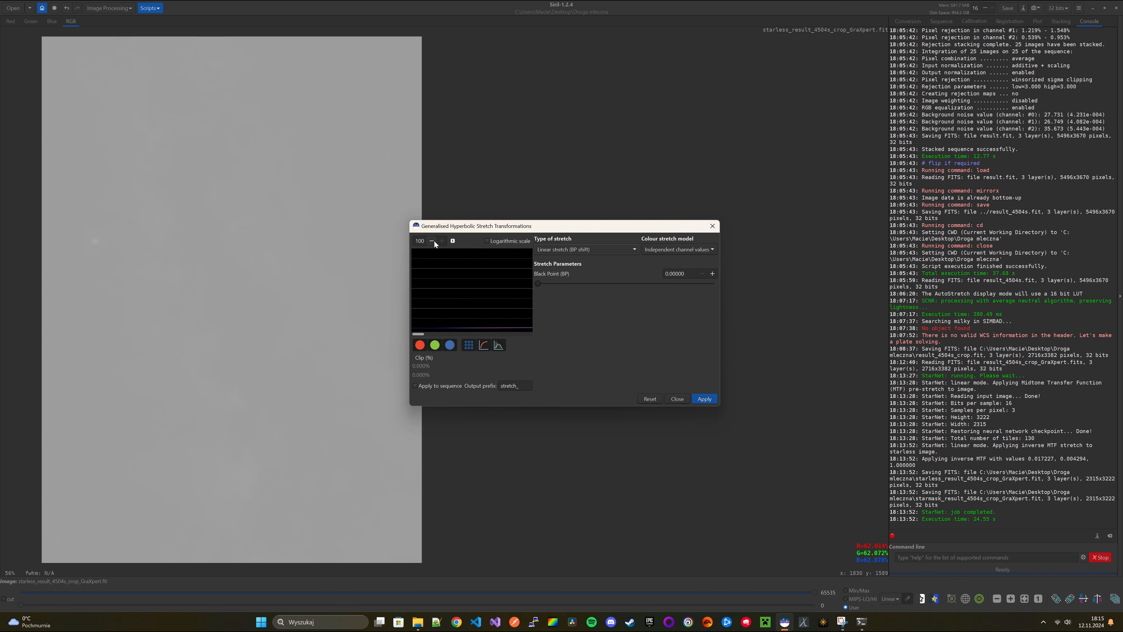
left_click(452, 242)
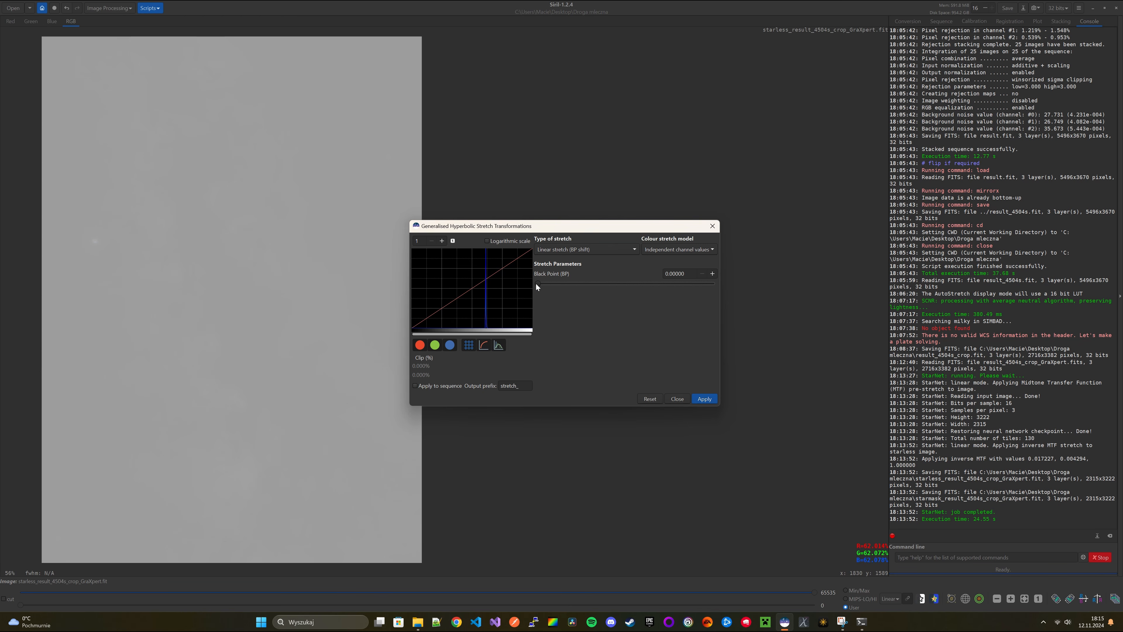
left_click_drag(536, 284, 644, 286)
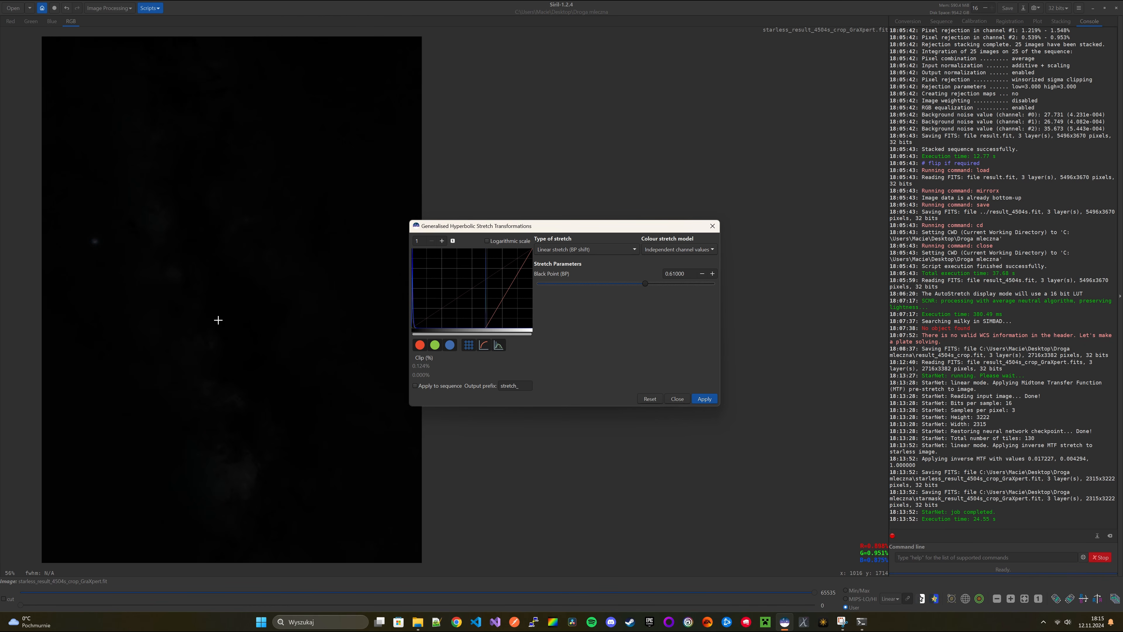
left_click(712, 403)
Apply a generalised hyperbolic stretch with a stretch factor of 3.3 to the darkened starless image
left_click_drag(510, 229, 537, 219)
scroll(221, 304, "down", 1)
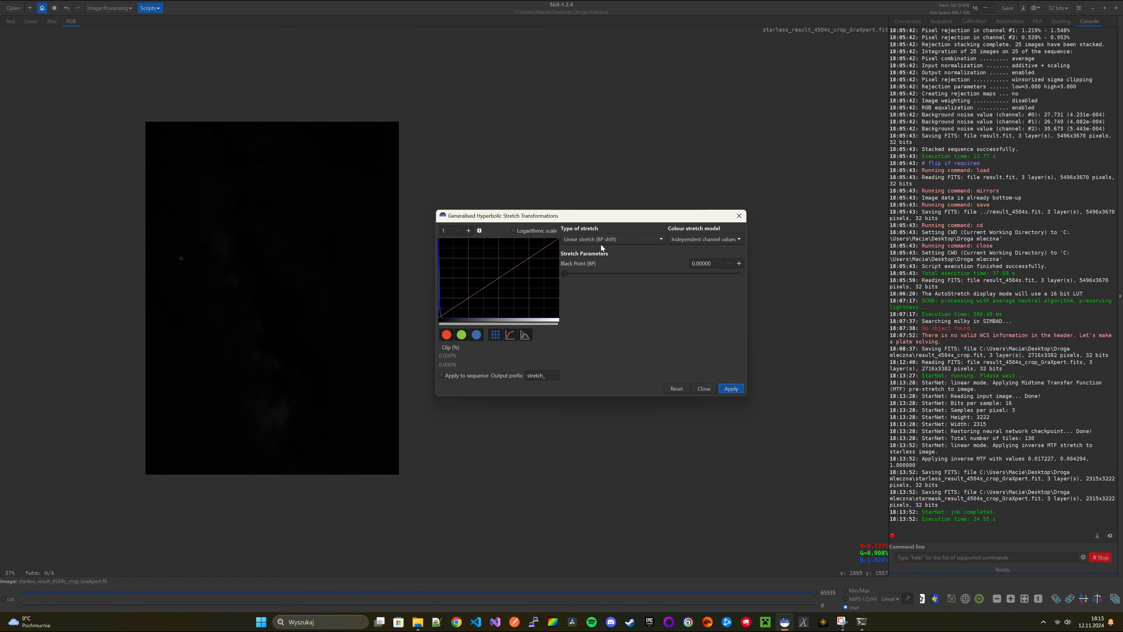
scroll(281, 293, "up", 5)
scroll(280, 294, "down", 7)
scroll(358, 311, "up", 2)
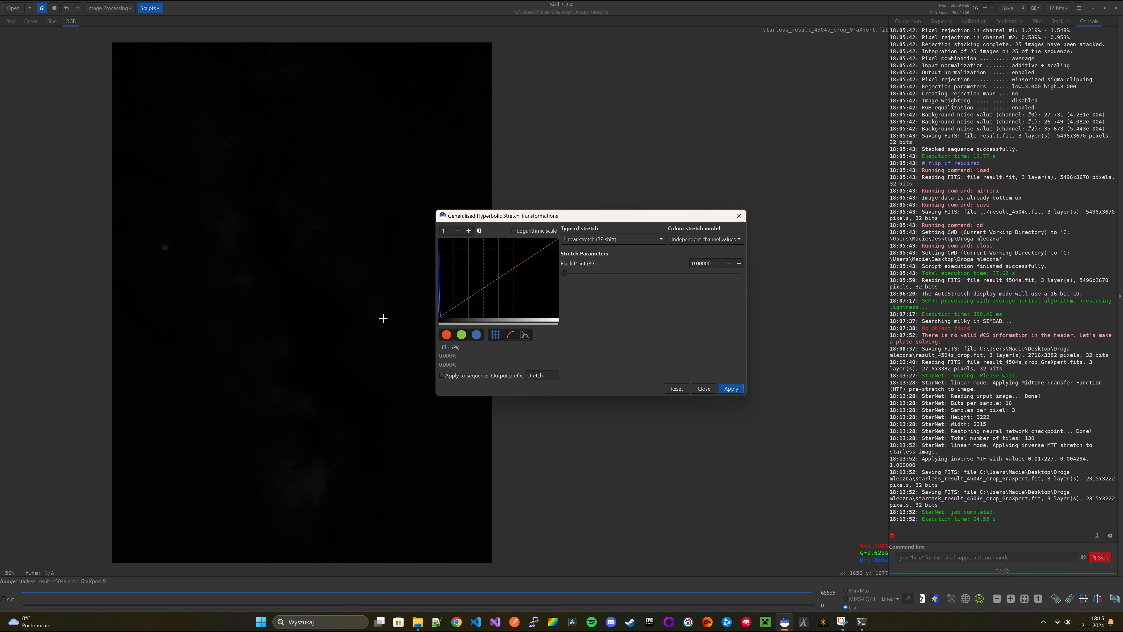
left_click(608, 239)
left_click(597, 197)
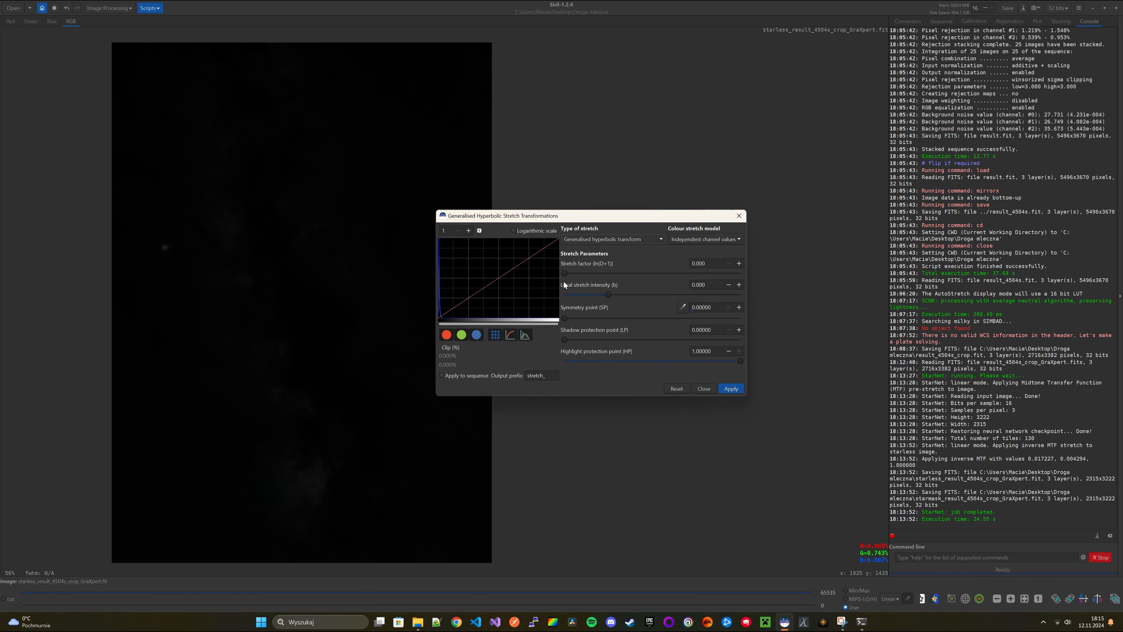
left_click_drag(564, 276, 621, 272)
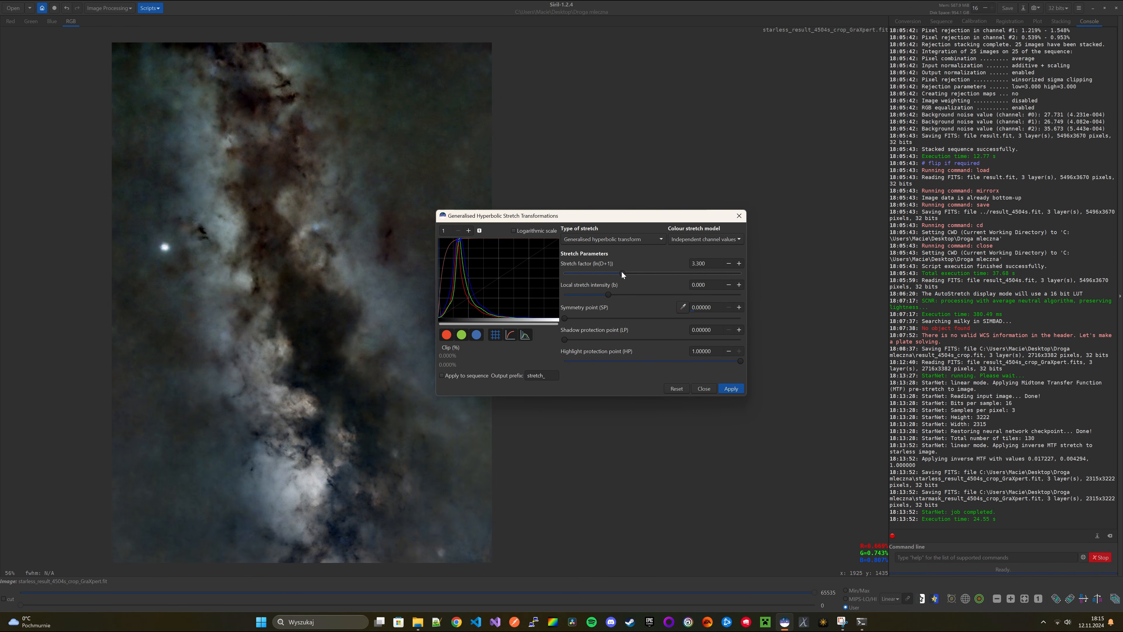
left_click(731, 388)
Take the symmetry point from a selection about 119 × 310 px on the Milky Way band and stretch by 0.983 with highlight protection 0.38167
left_click_drag(285, 205, 304, 257)
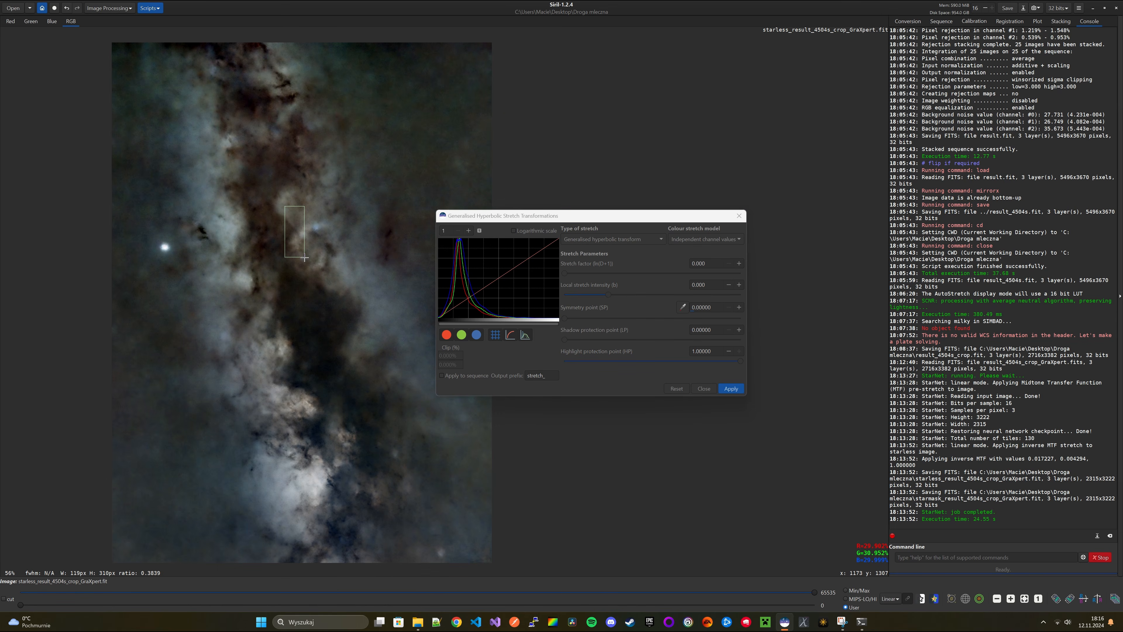
left_click(684, 306)
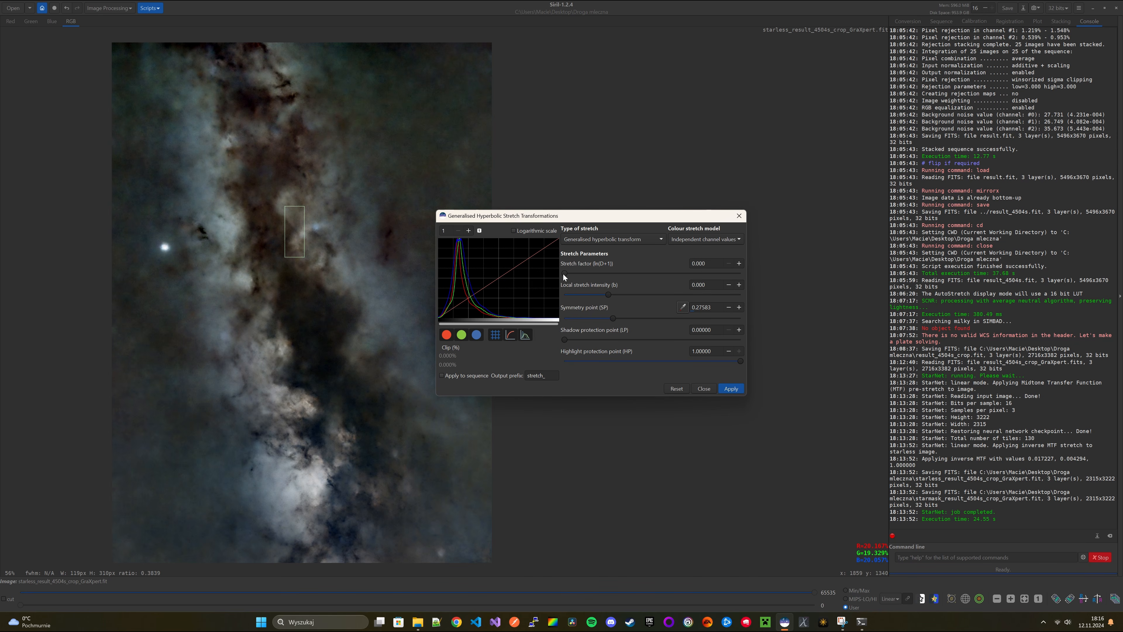
mouse_move(565, 274)
left_mouse_down()
mouse_move(588, 274)
mouse_move(578, 274)
left_mouse_up()
left_click_drag(740, 361, 635, 361)
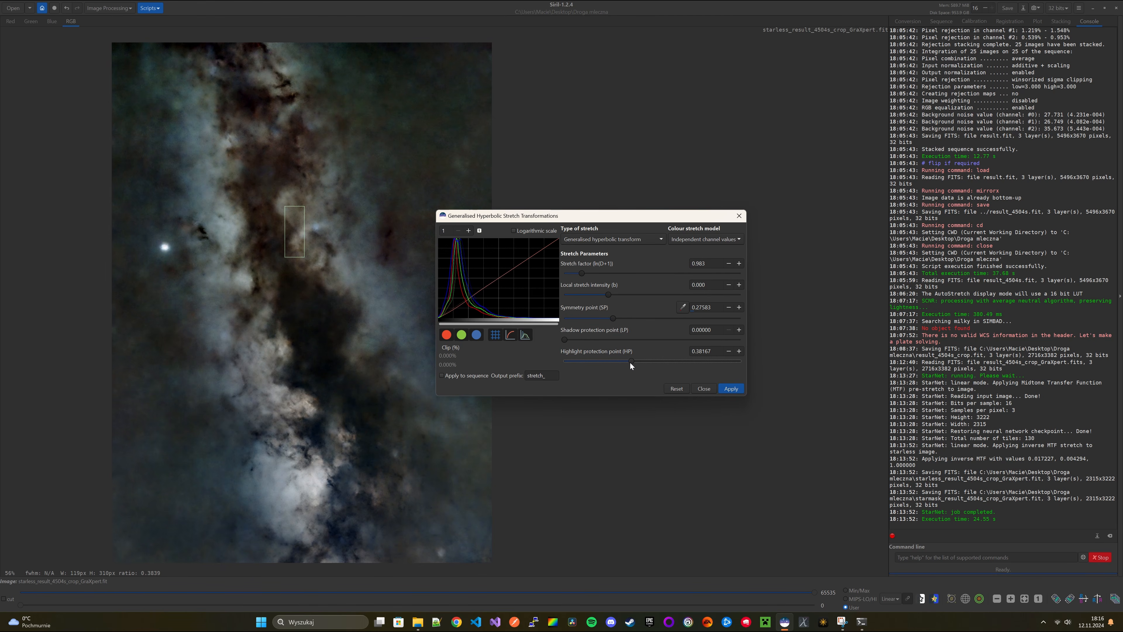
left_click(721, 389)
Apply another hyperbolic stretch with symmetry point 0.325, stretch factor 0.917 and a lowered highlight protection point
left_click_drag(565, 319, 621, 320)
mouse_move(565, 273)
left_mouse_down()
mouse_move(591, 274)
mouse_move(580, 275)
left_mouse_up()
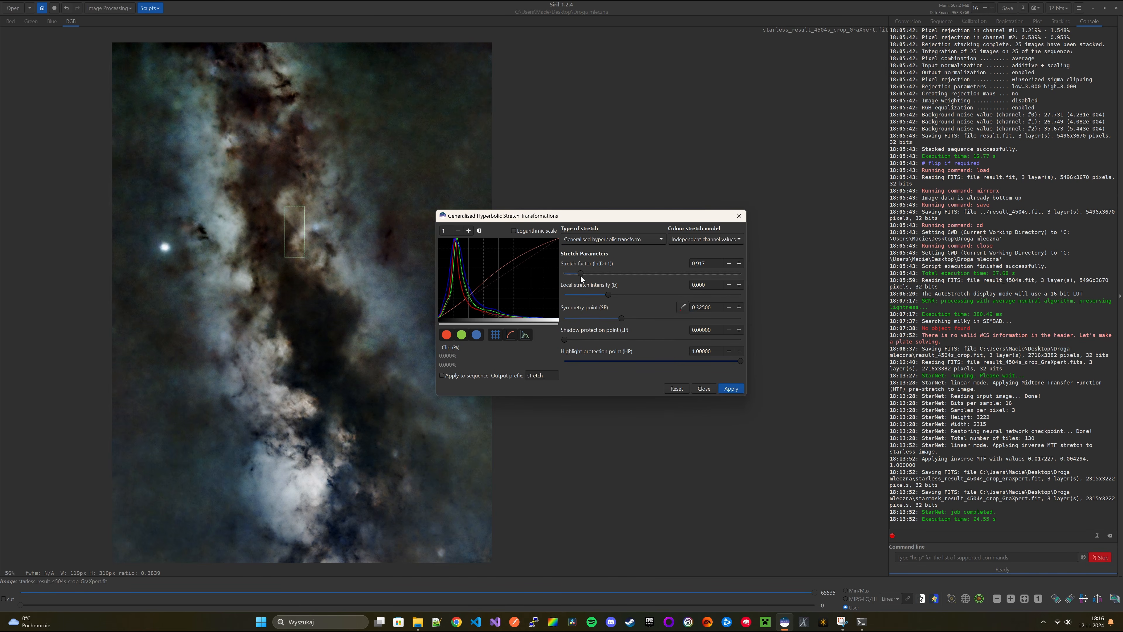
left_click_drag(721, 362, 701, 362)
left_click(731, 389)
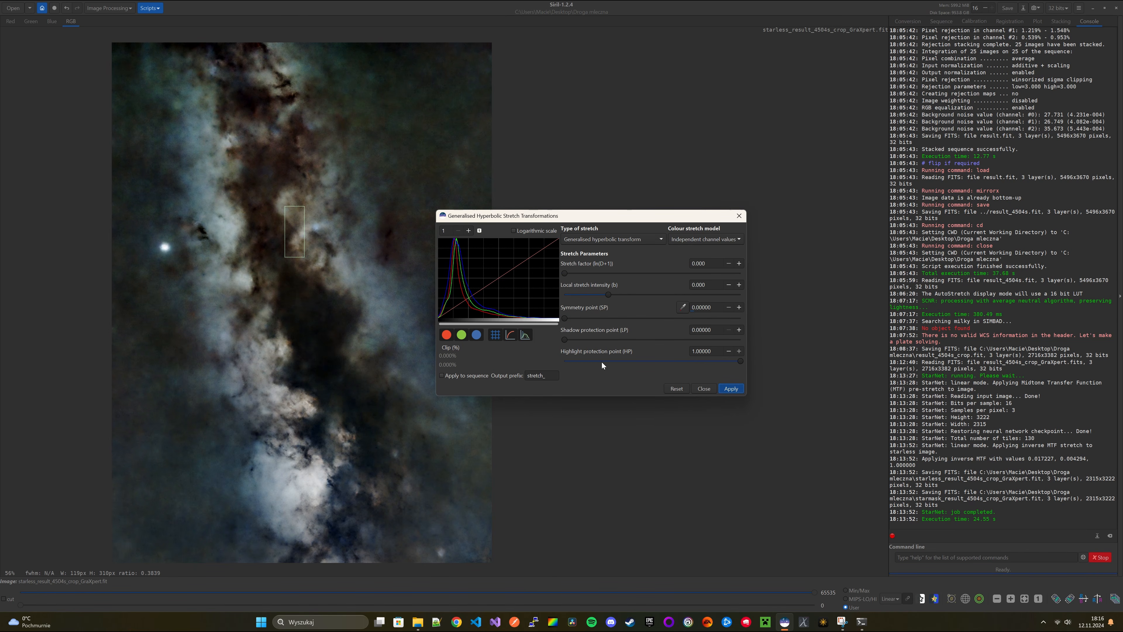
Try a hyperbolic stretch with factor 1.15, local intensity -4.5, and symmetry and highlight protection points at 0.56167, and discard it
left_click(623, 240)
left_click(622, 240)
left_click_drag(565, 318, 666, 318)
mouse_move(564, 273)
left_mouse_down()
mouse_move(585, 273)
mouse_move(569, 294)
left_mouse_up()
mouse_move(666, 318)
left_mouse_down()
mouse_move(594, 318)
mouse_move(698, 320)
mouse_move(662, 320)
left_mouse_up()
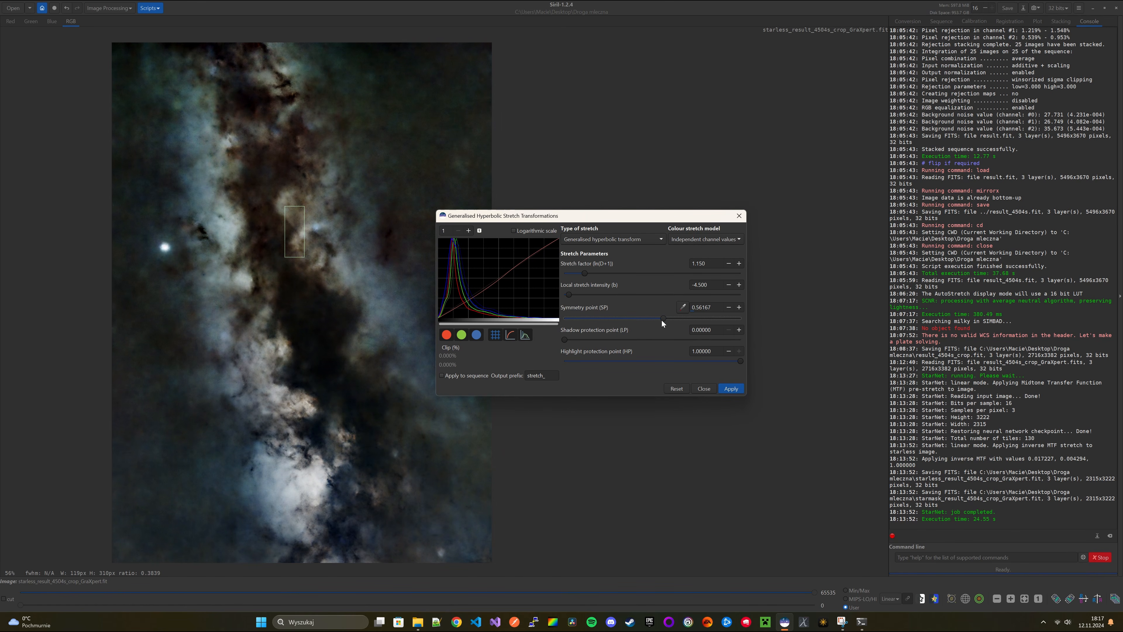
left_click_drag(690, 360, 614, 363)
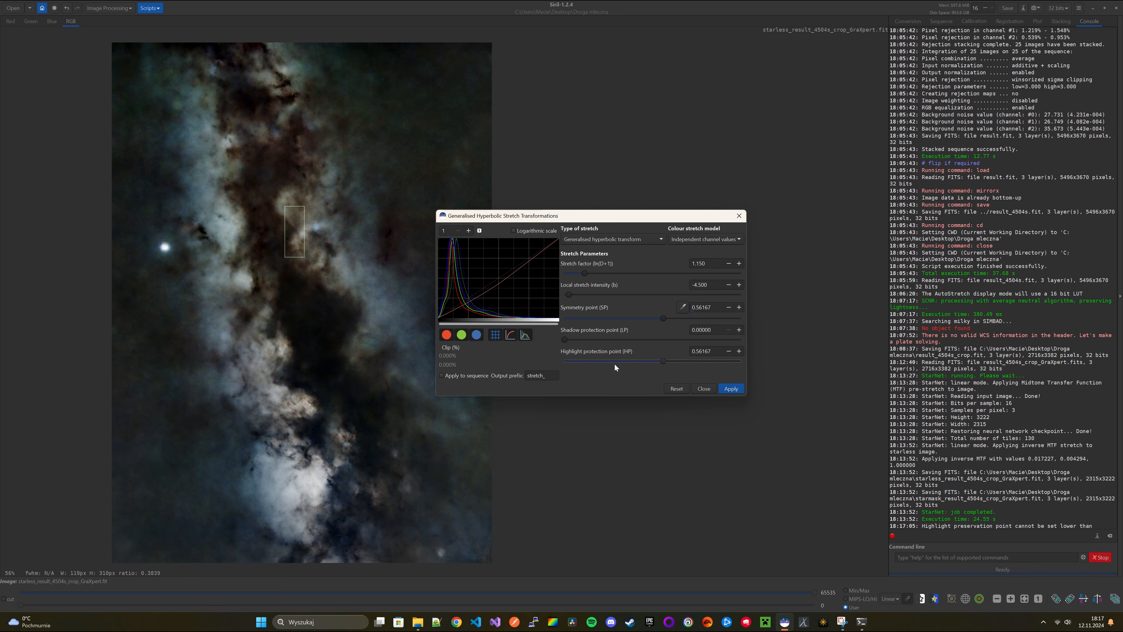
left_click(676, 388)
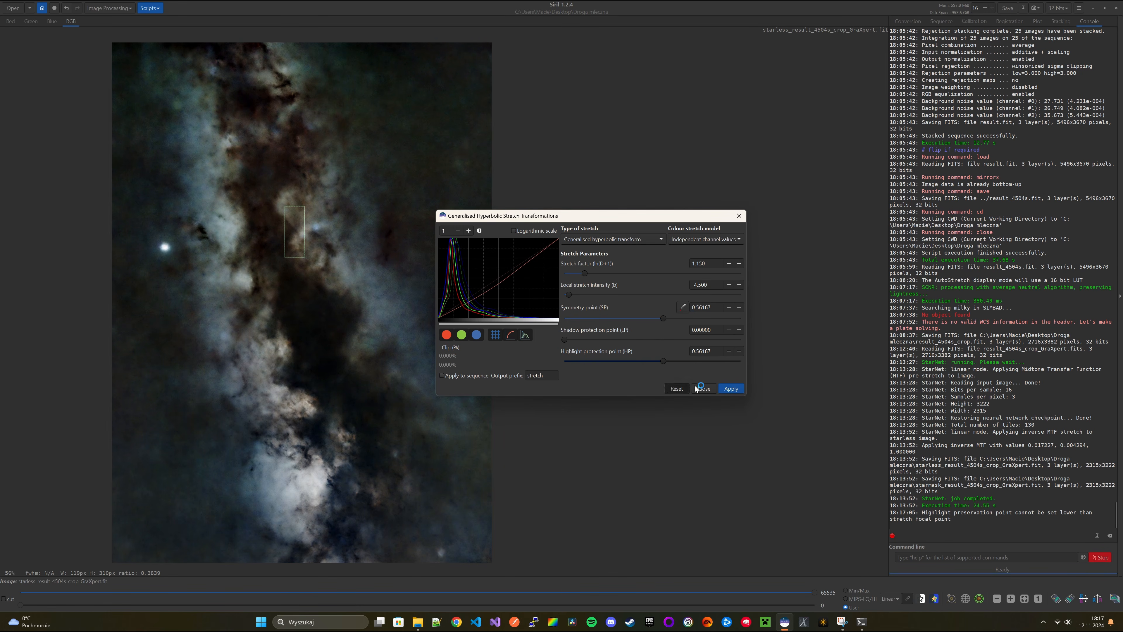
left_click(705, 389)
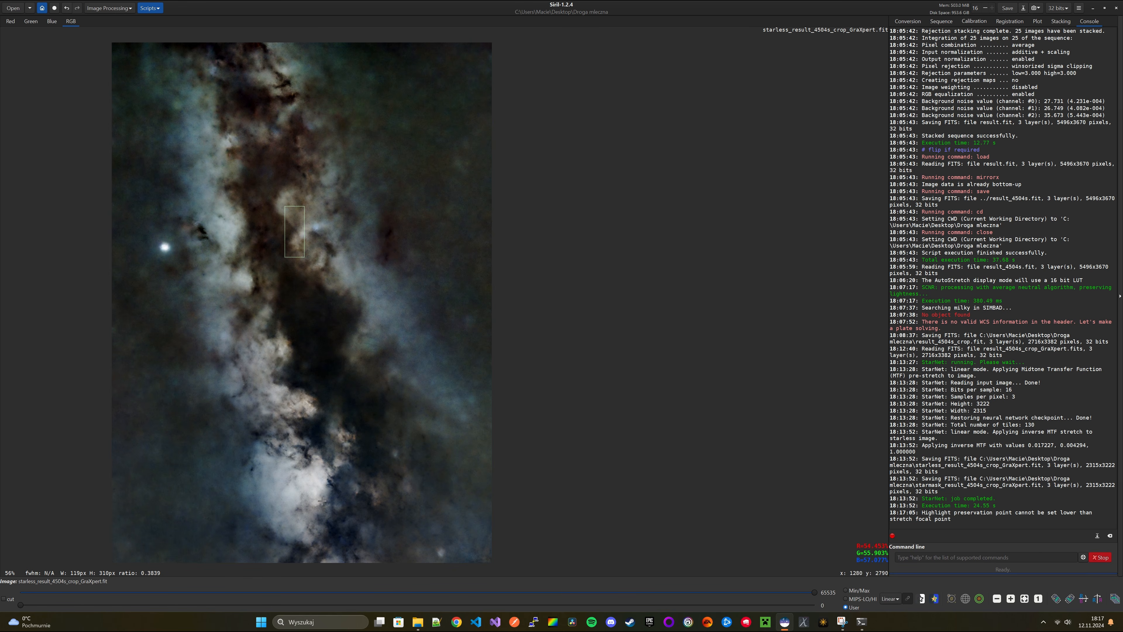
Clear the selection and save the image as starless_result_4504s_crop_GraXpert.tif, a 32-bit floating-point TIFF without compression
left_click(378, 274)
left_click(1037, 9)
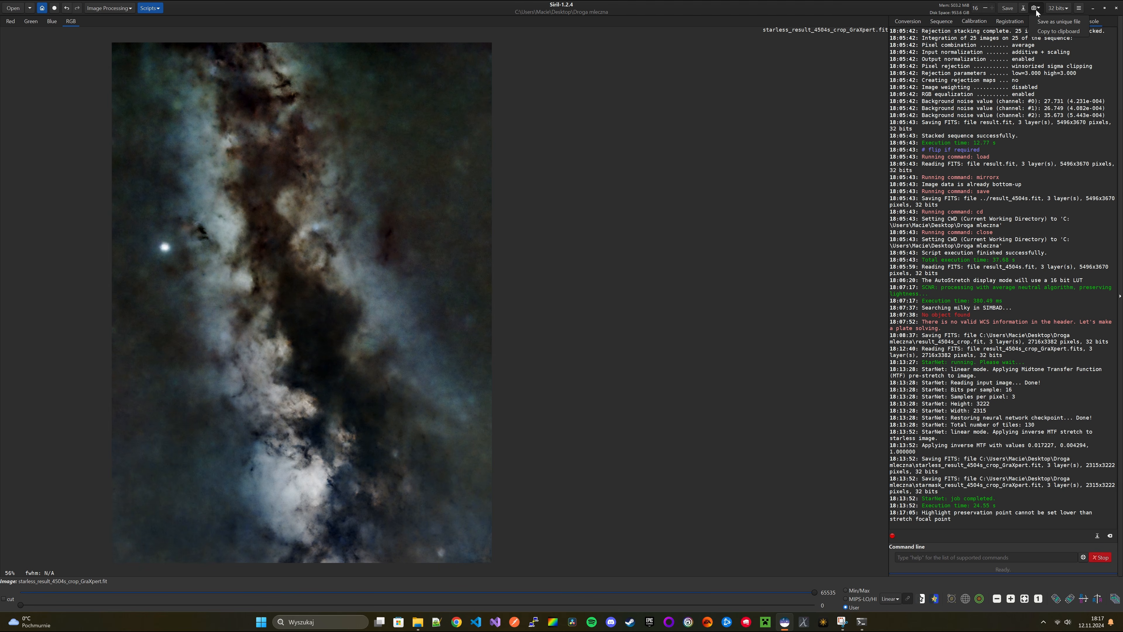
left_click(1046, 23)
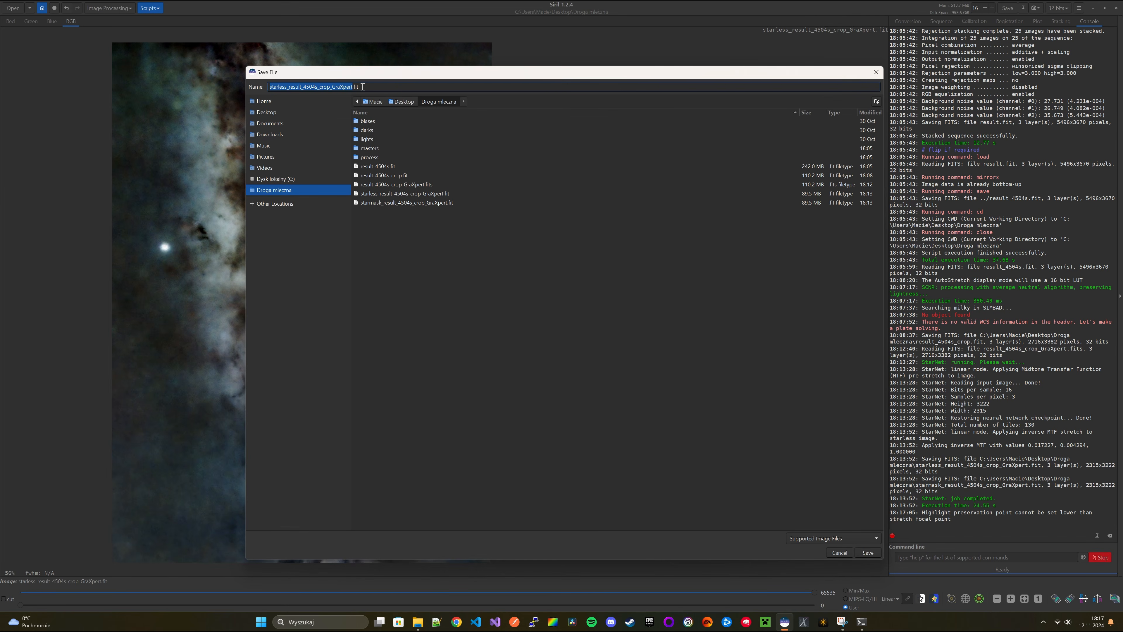
left_click(362, 86)
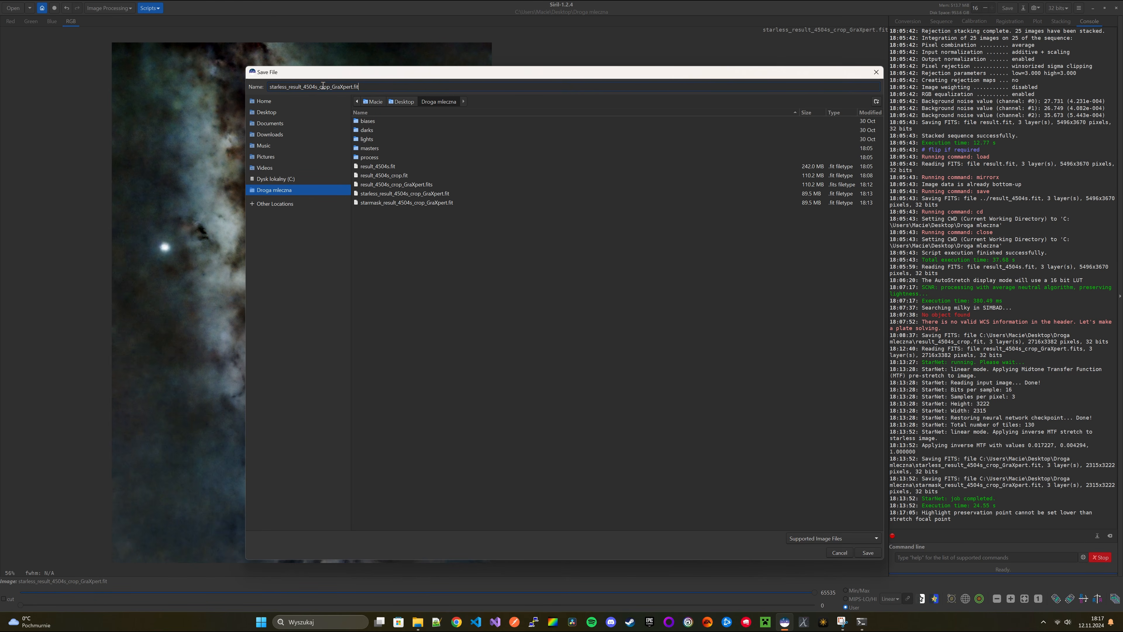
left_click(834, 537)
left_click(830, 516)
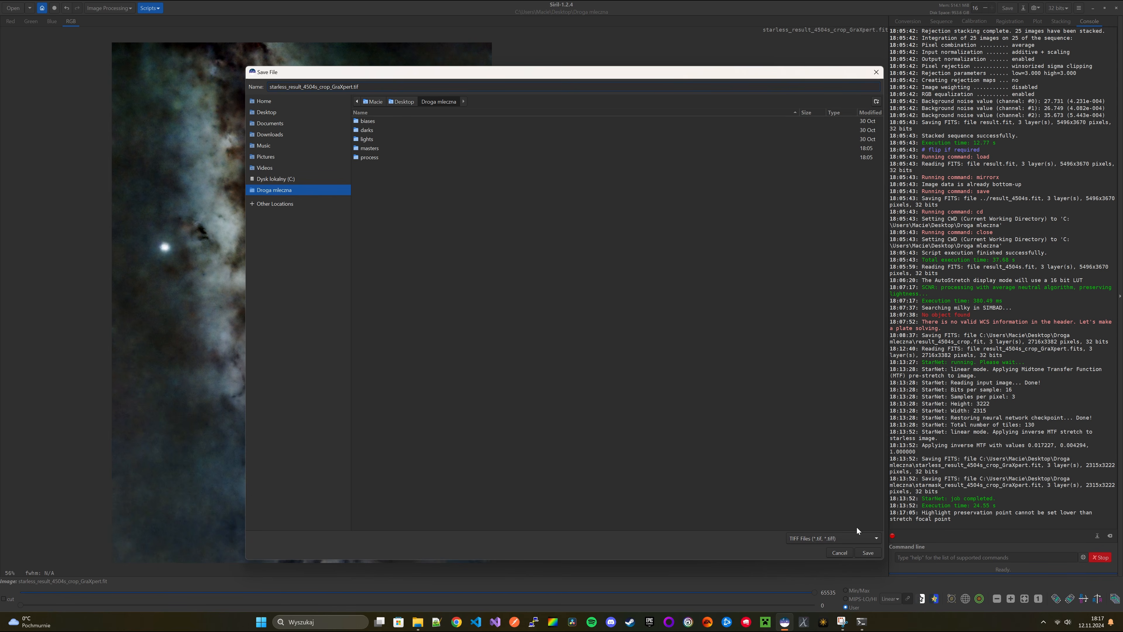
left_click(866, 553)
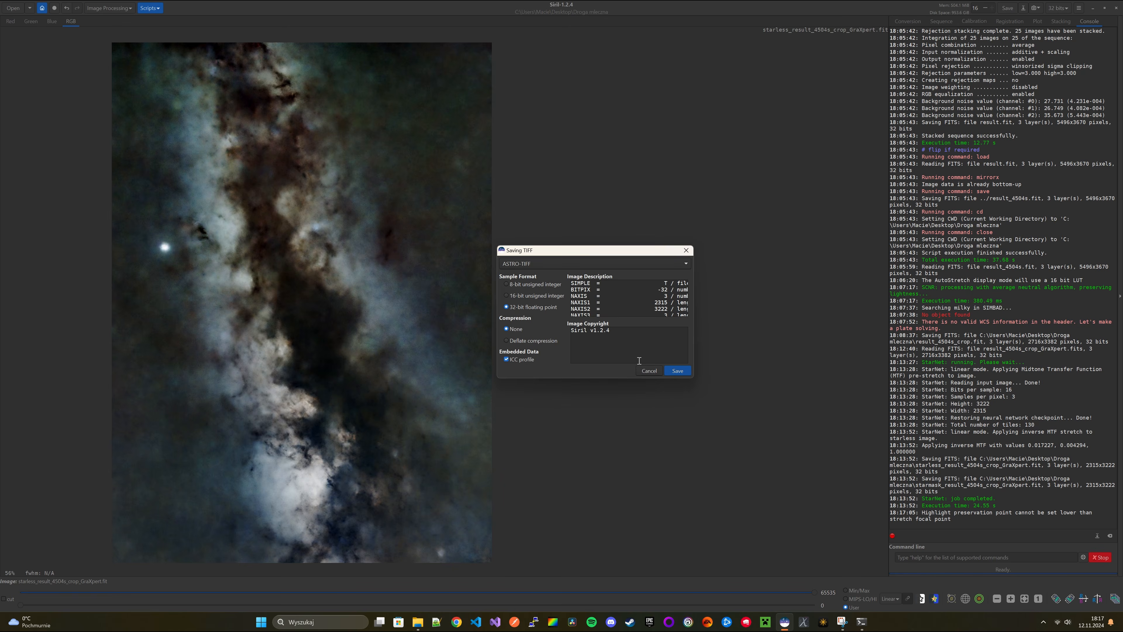
left_click(677, 372)
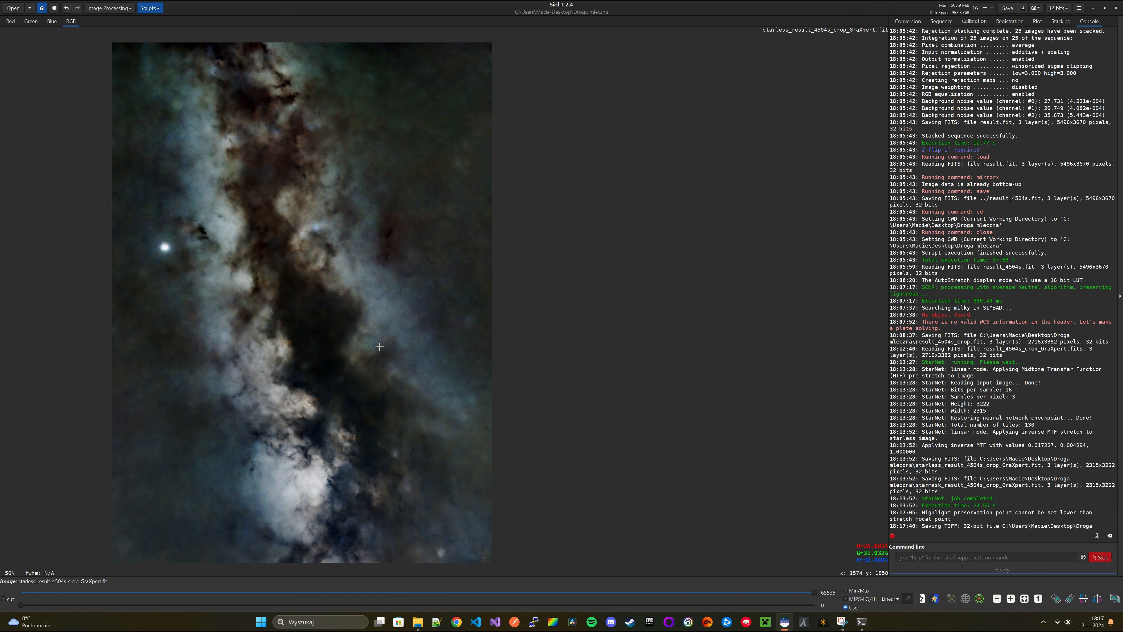
Close Siril and add starless_result_4504s_crop_GraXpert.tif from the Droga mleczna folder to the Luminar Neo catalog
scroll(344, 357, "down", 2)
scroll(344, 358, "up", 4)
scroll(338, 361, "down", 3)
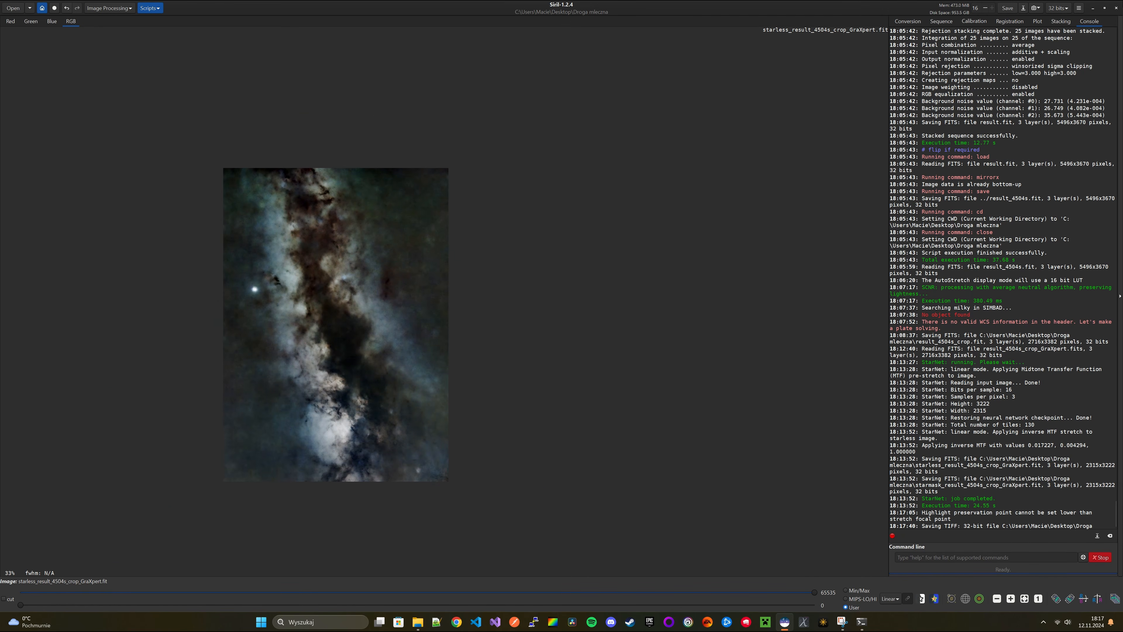
left_click(1116, 8)
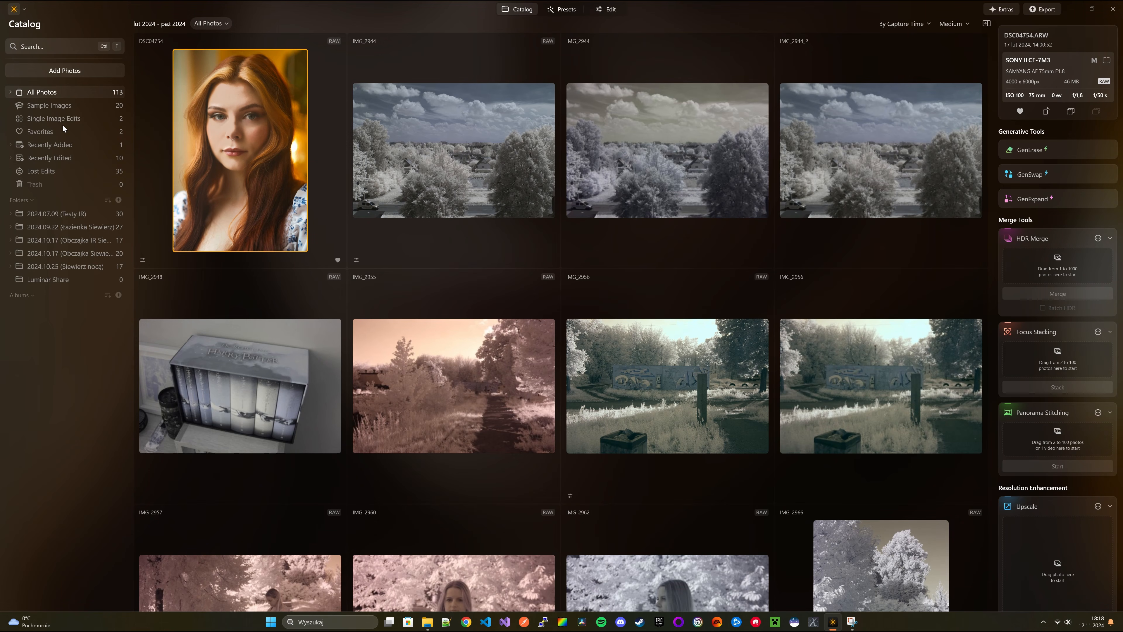
left_click(84, 69)
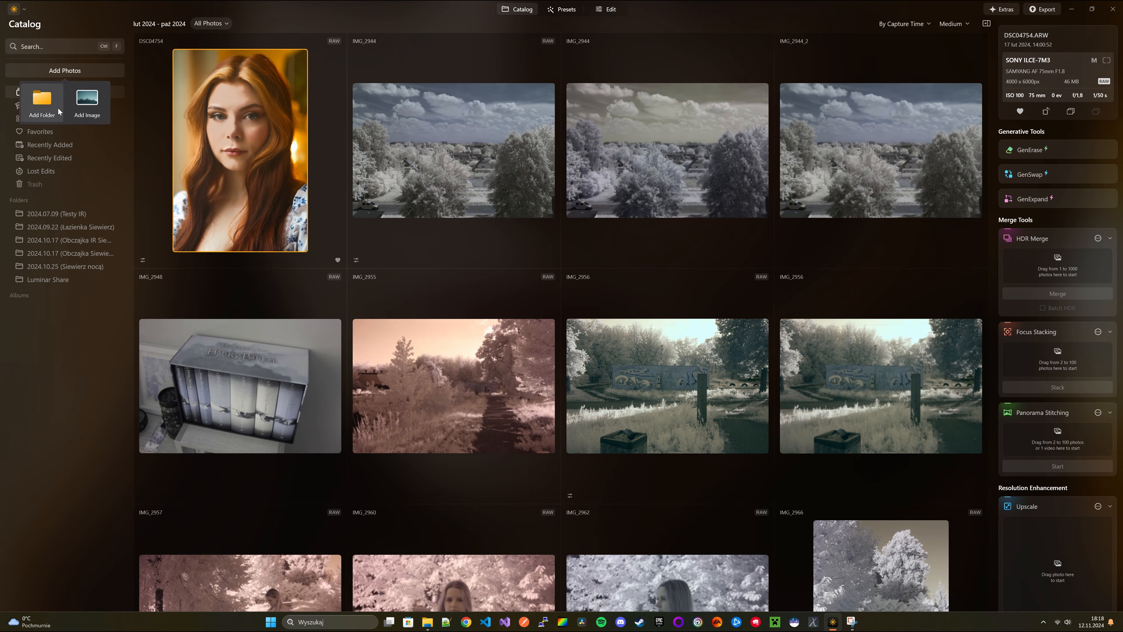
left_click(83, 96)
scroll(51, 56, "up", 3)
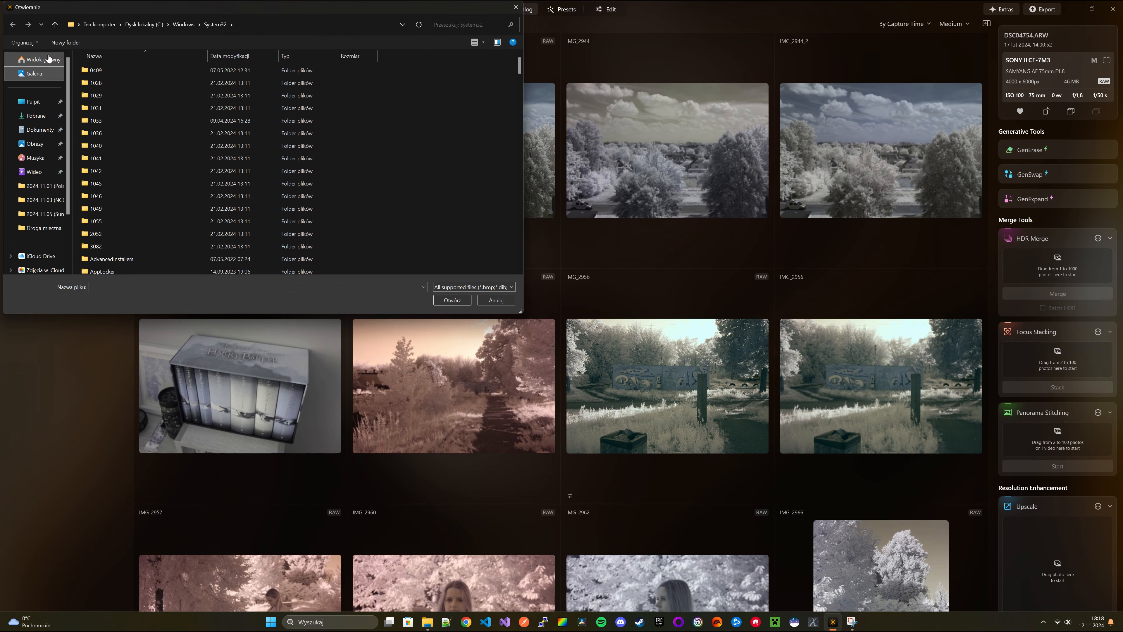
left_click(49, 59)
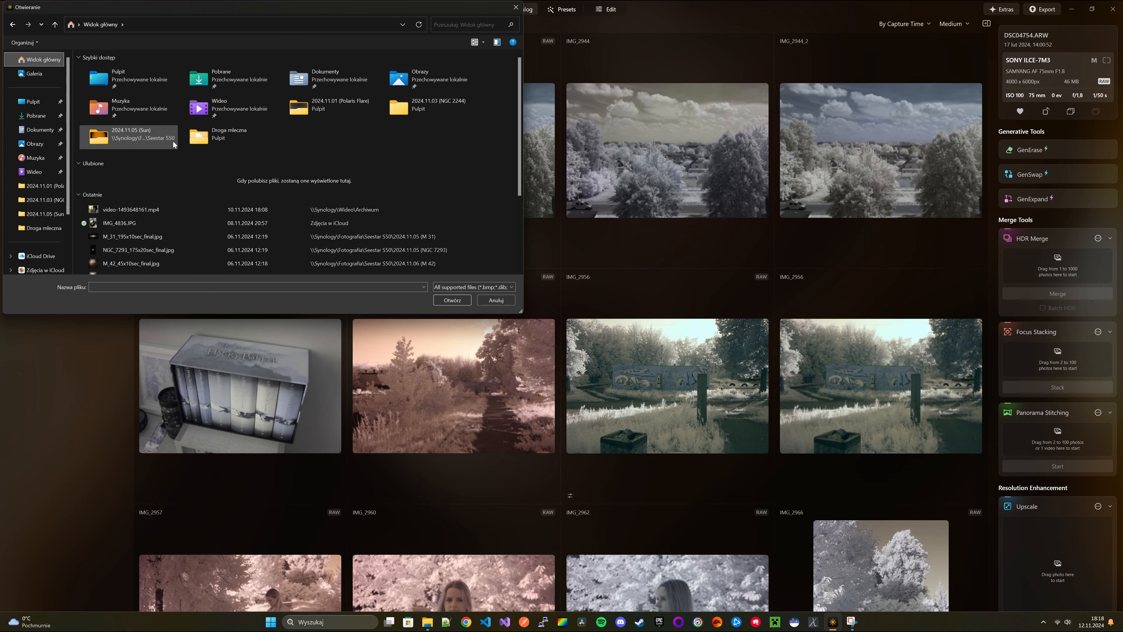
double_click(223, 135)
left_click(150, 133)
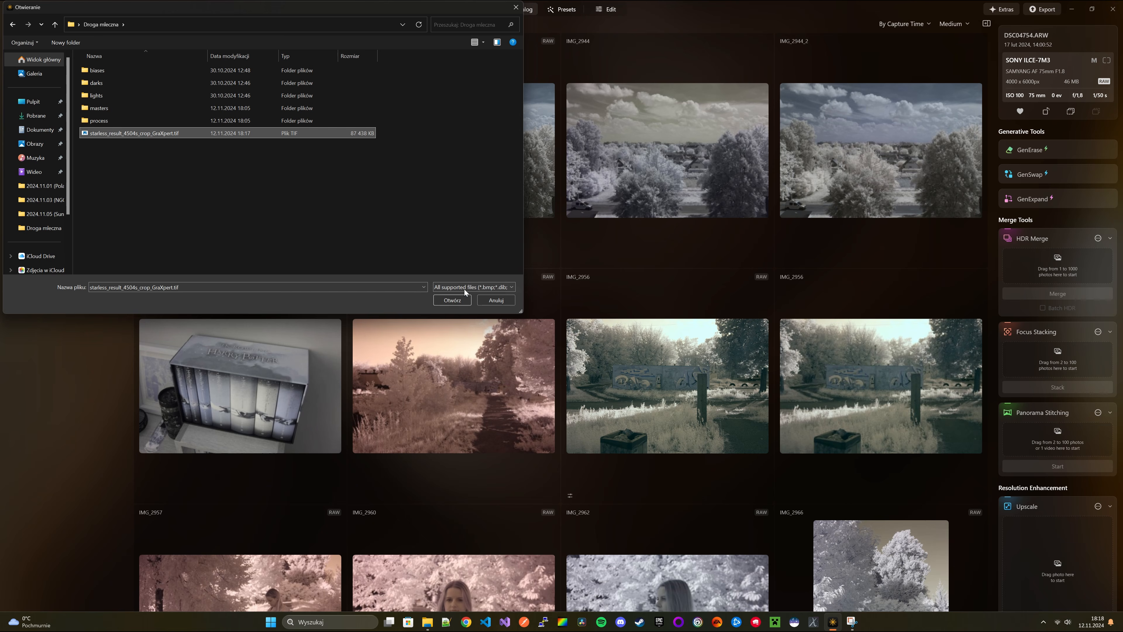
left_click(452, 300)
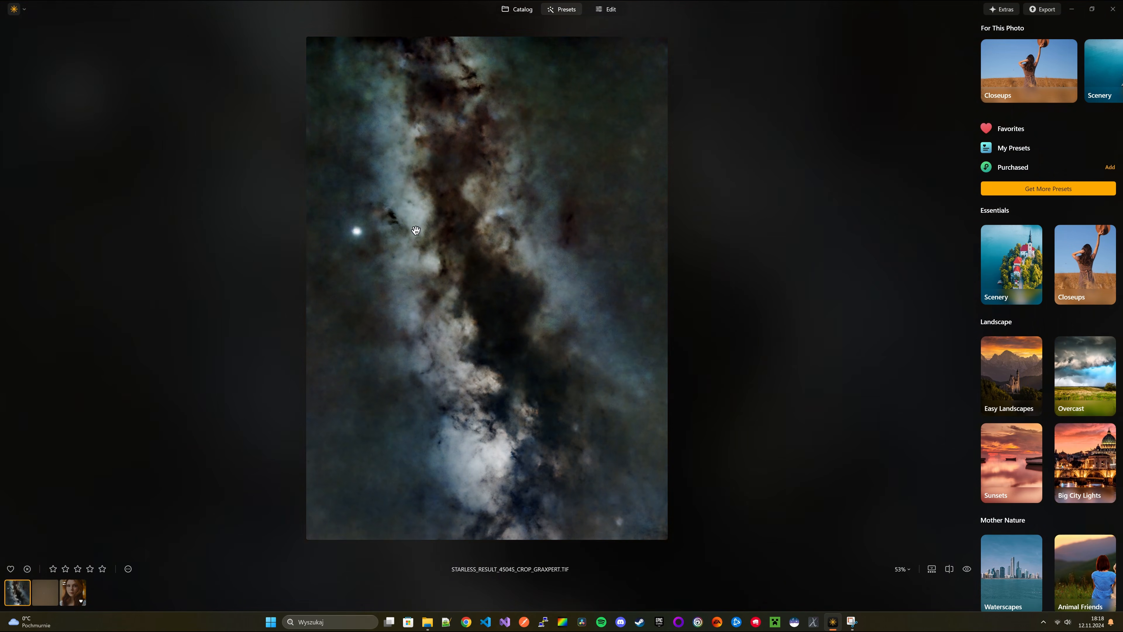
Open the imported starless Milky Way image in the editing workspace and maximize the window
left_click(392, 223)
left_click(391, 223)
left_click(1044, 11)
left_click(786, 101)
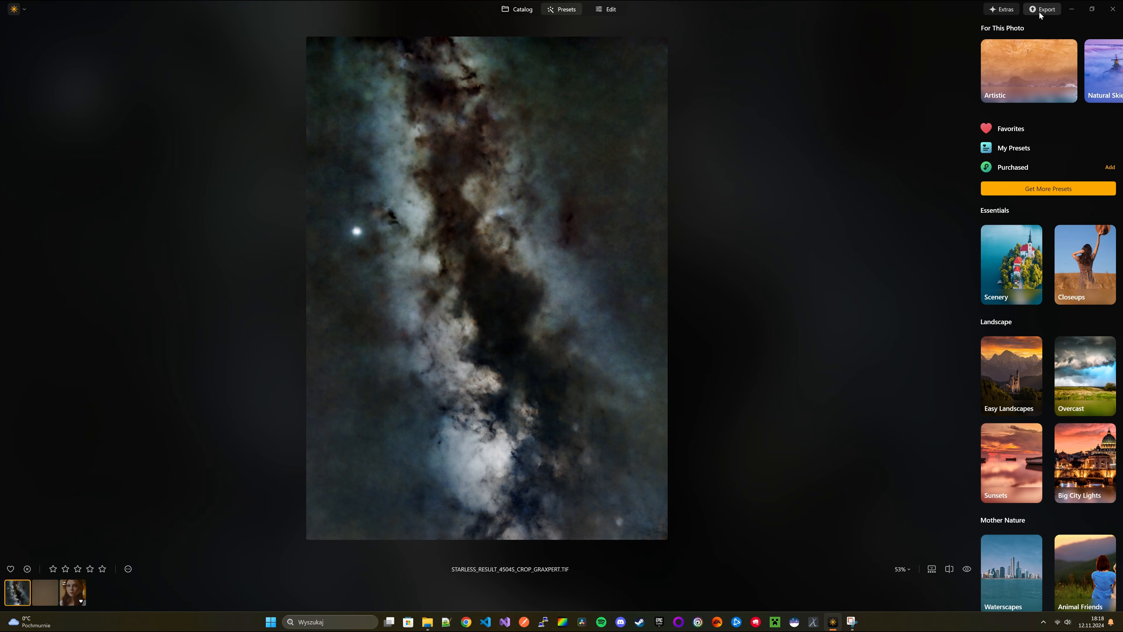
double_click(529, 11)
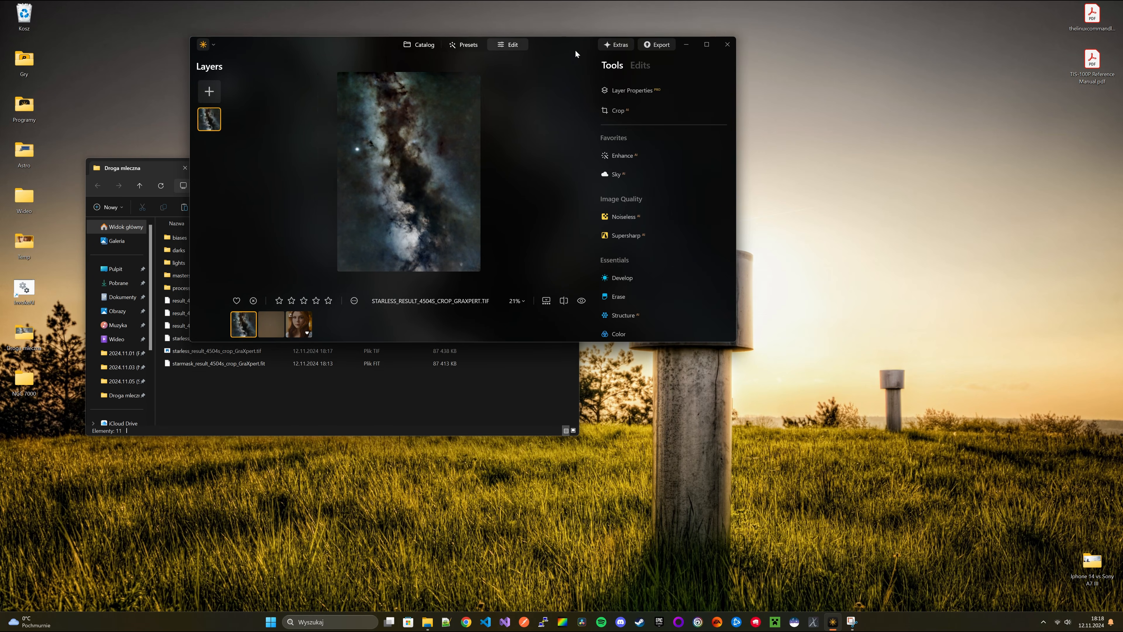
double_click(583, 44)
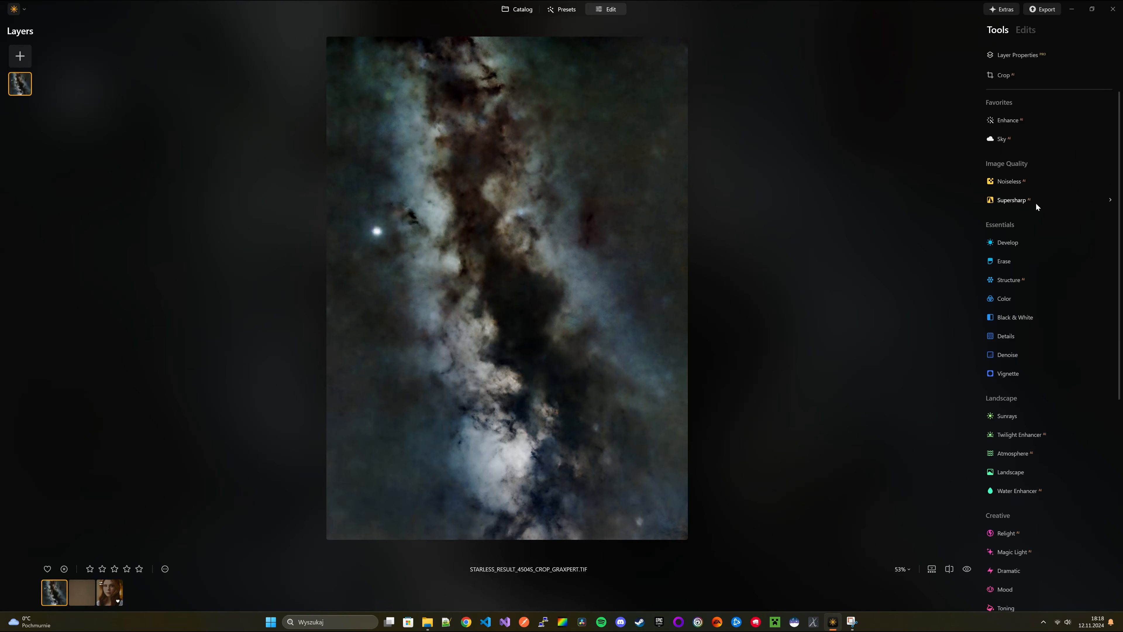
Apply Noiseless AI noise reduction at the Middle level to the starless image and compare it with the unprocessed version
left_click(1016, 181)
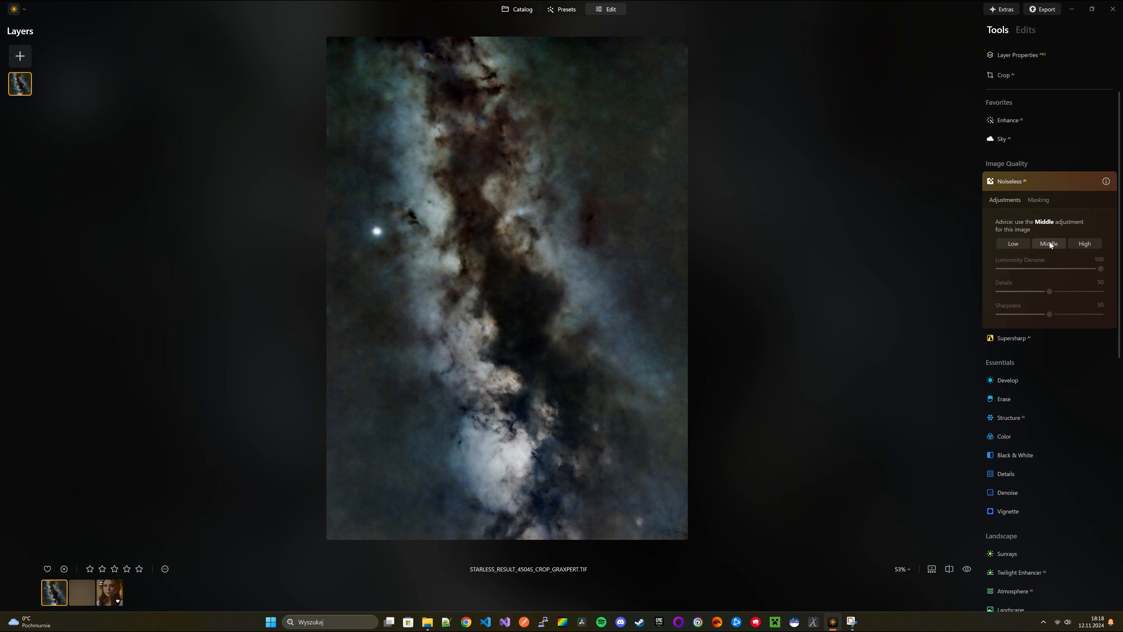
left_click(1049, 244)
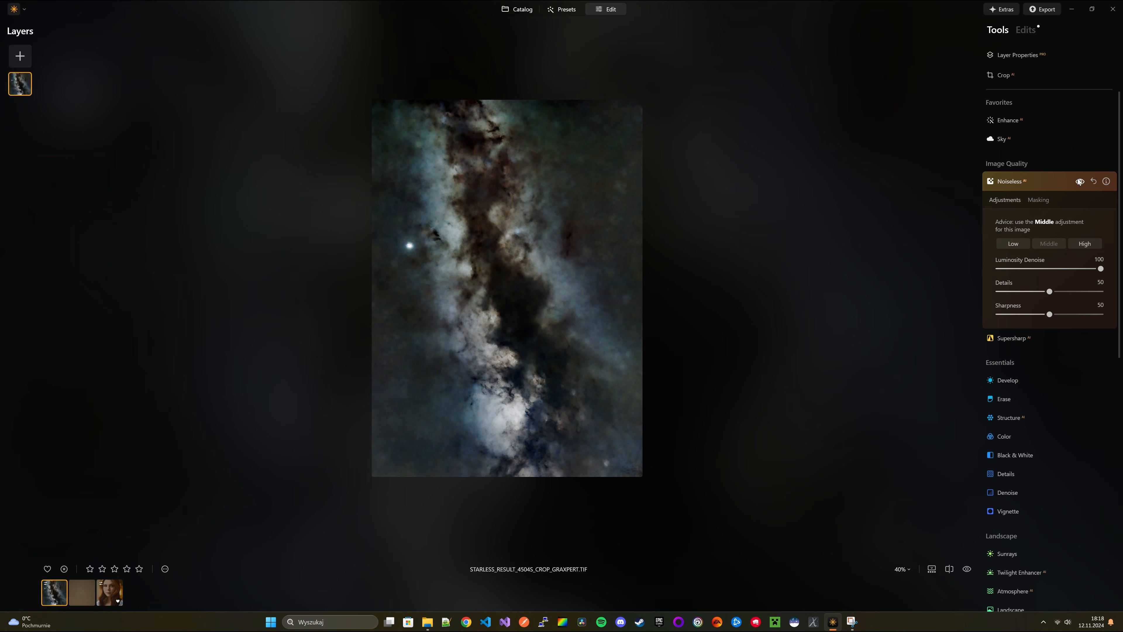
left_click(1079, 181)
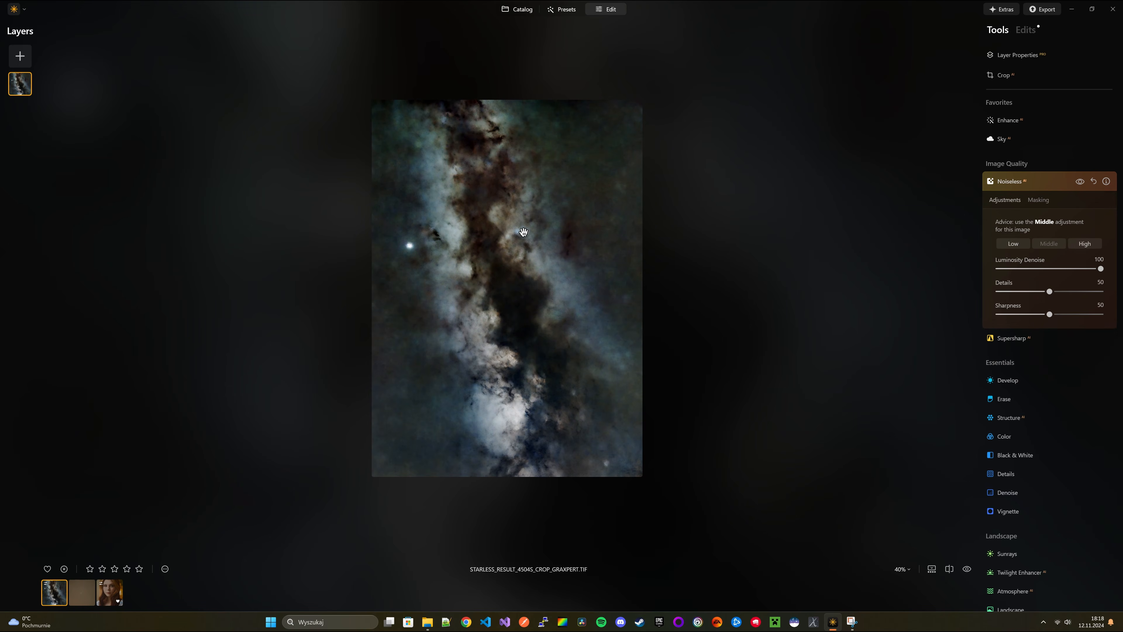
Try to erase the bright star left of the dark dust lane with the Erase tool, and restore the image
left_click(1008, 399)
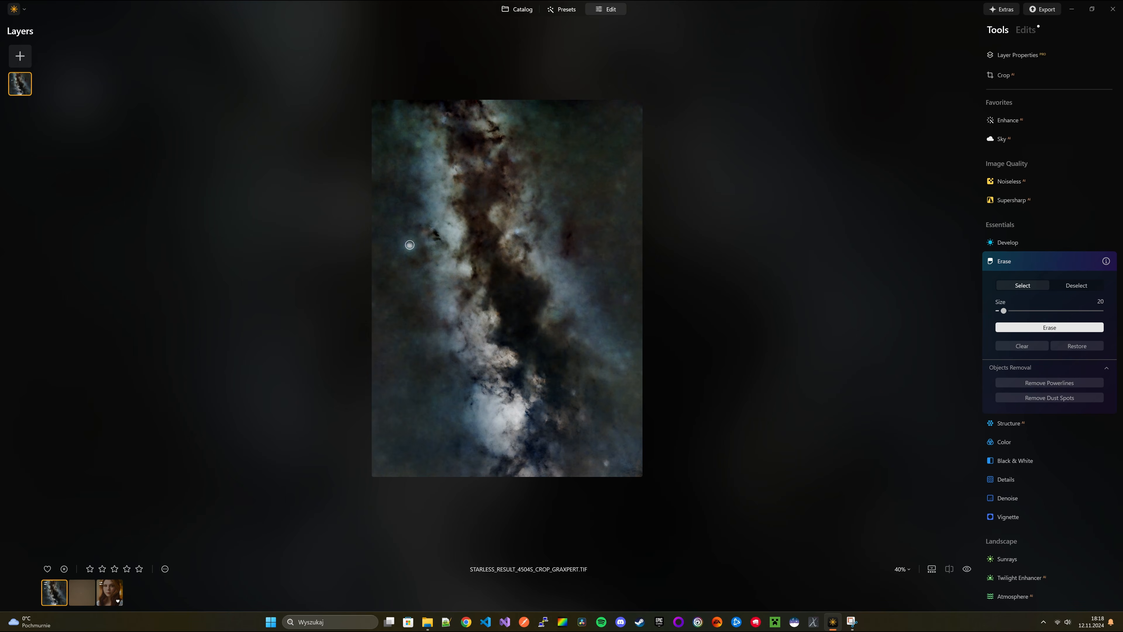
left_click(409, 245)
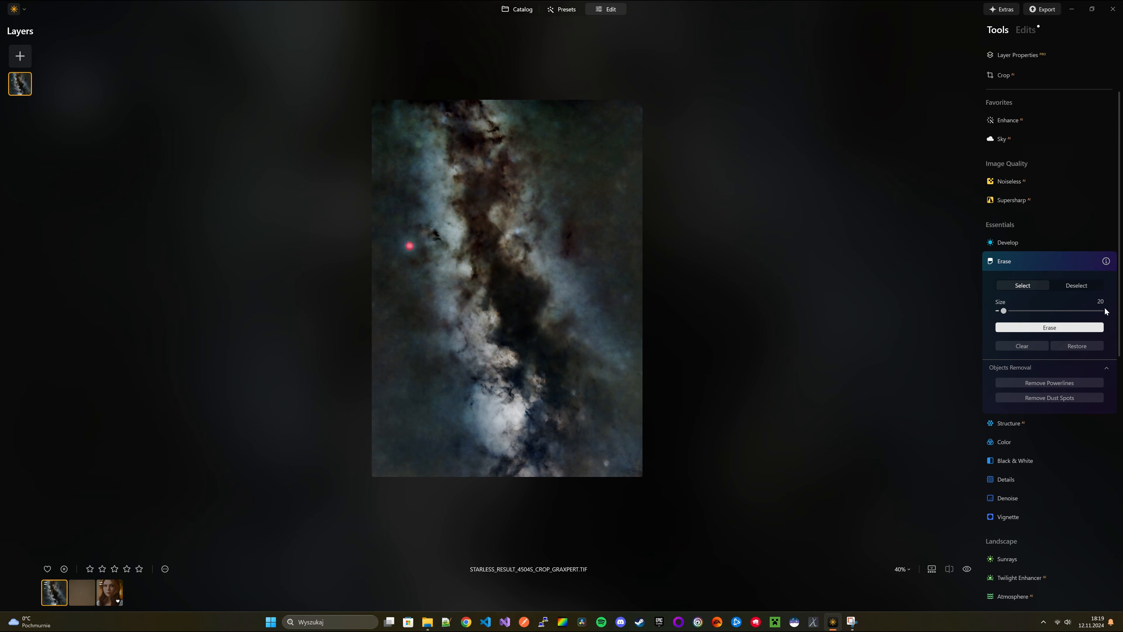
scroll(409, 246, "up", 1)
left_click(1052, 327)
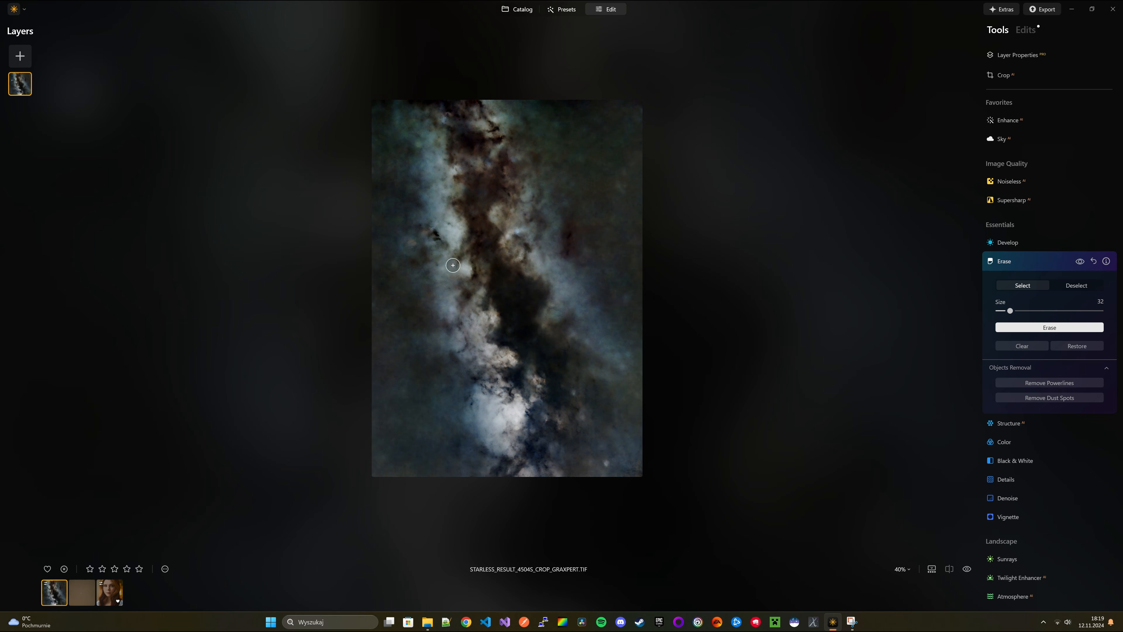
left_click(407, 246)
left_click(1077, 346)
Erase the bright star left of the dust lane with a size 20 brush and retouch the glow it leaves
scroll(408, 244, "down", 3)
left_click(409, 245)
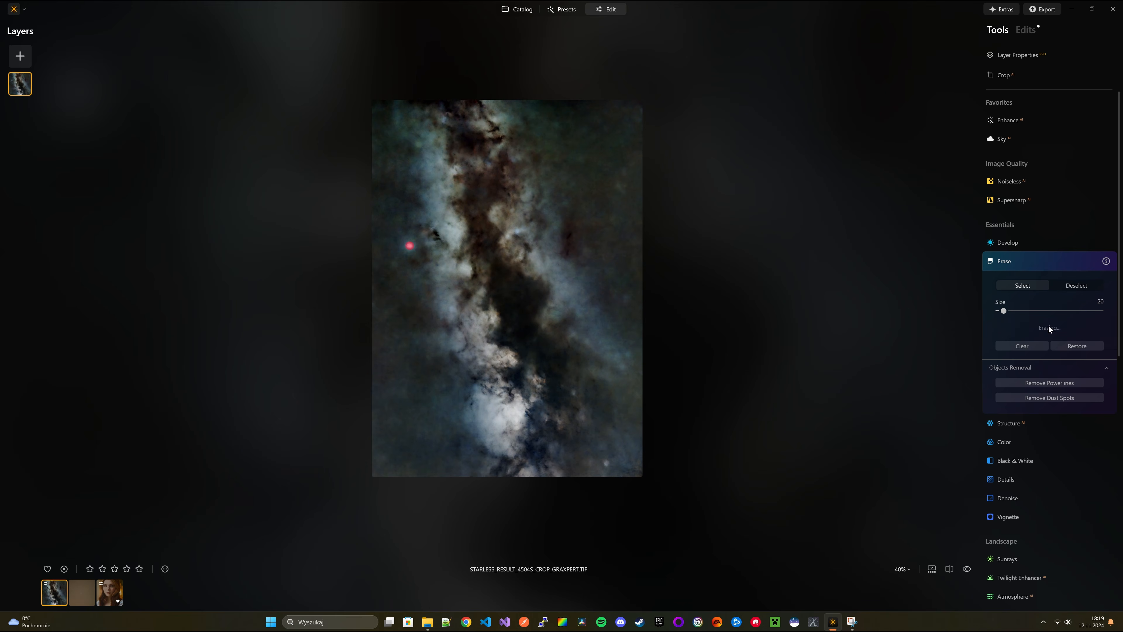
left_click(407, 245)
left_click(411, 249)
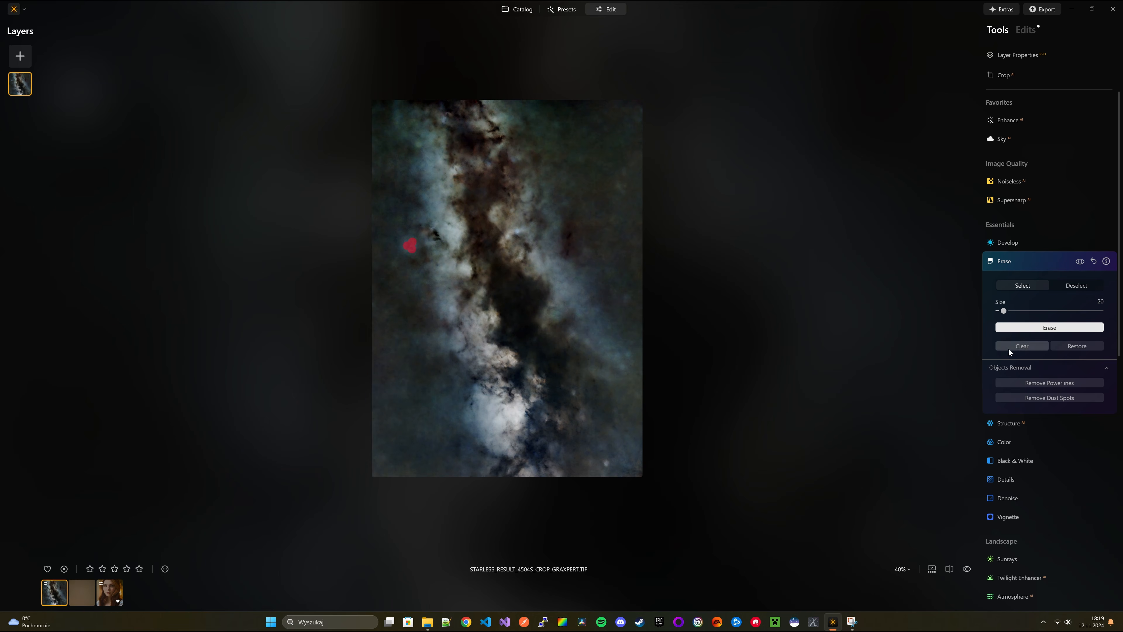
left_click(1034, 323)
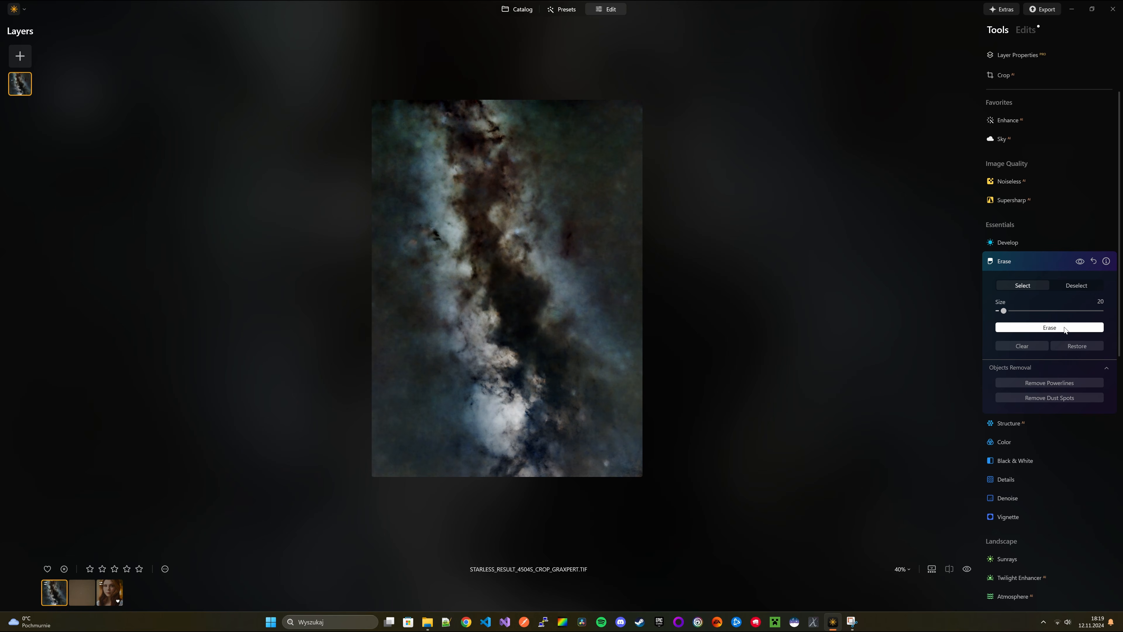
Paint over the patch where the bright star was and its surroundings, erasing the residue in repeated passes
left_click(413, 241)
left_click(417, 245)
left_click(413, 251)
left_click(405, 247)
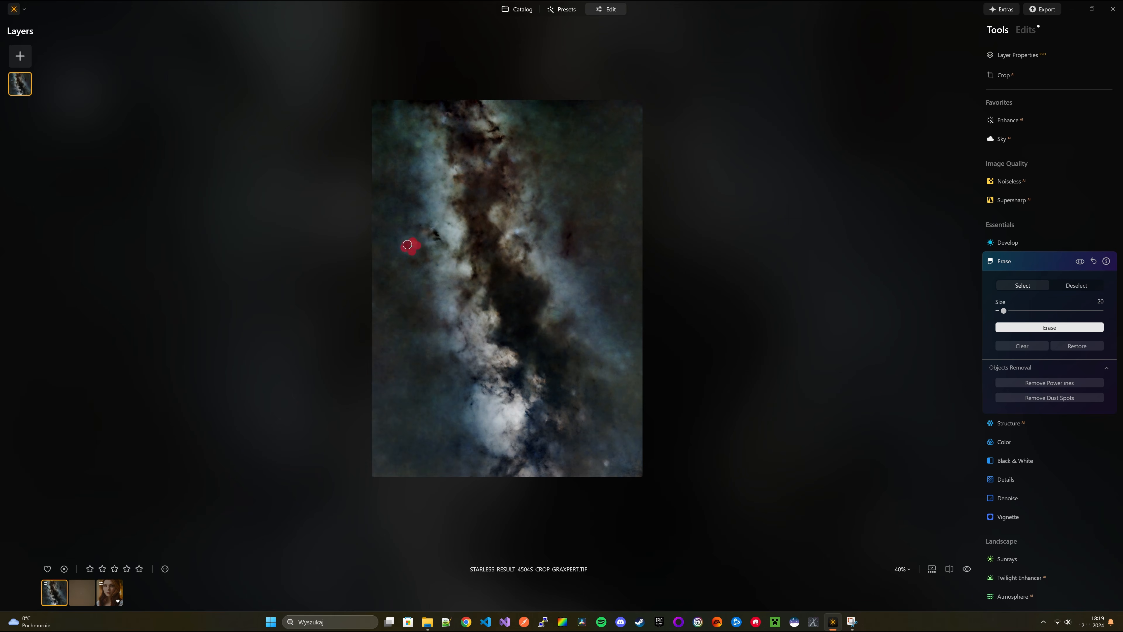
left_click(1049, 327)
left_click(409, 241)
left_click_drag(402, 244, 409, 246)
left_click(1036, 327)
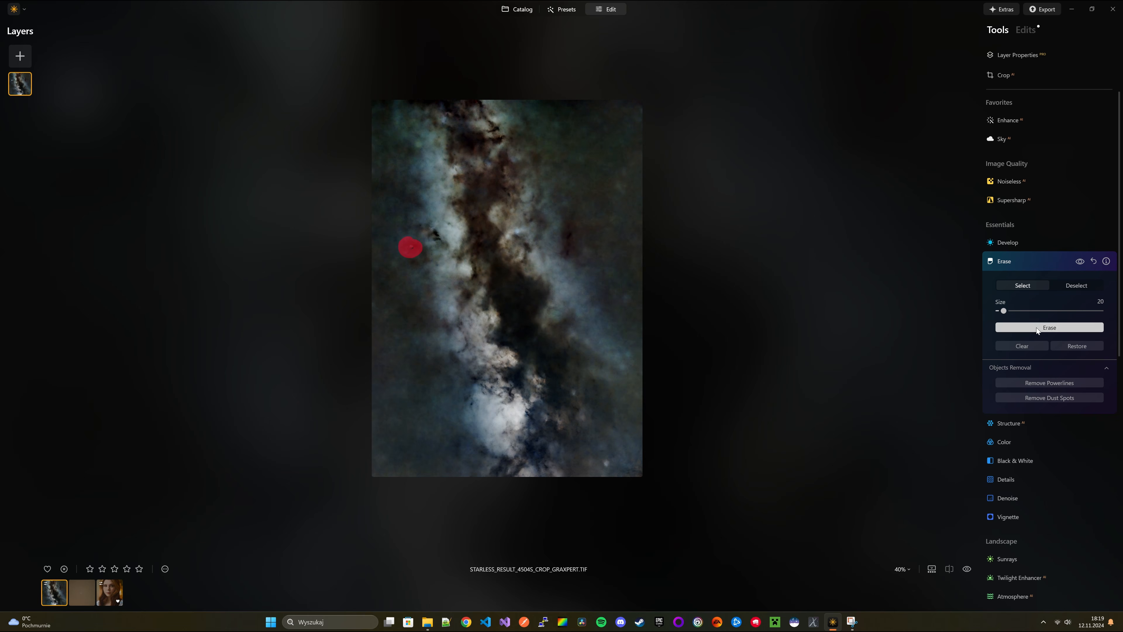
Erase the last traces around the outer edge of the retouched star area to blend it into the background
left_click(416, 243)
left_click(403, 239)
left_click(397, 250)
left_click(407, 256)
left_click(1015, 328)
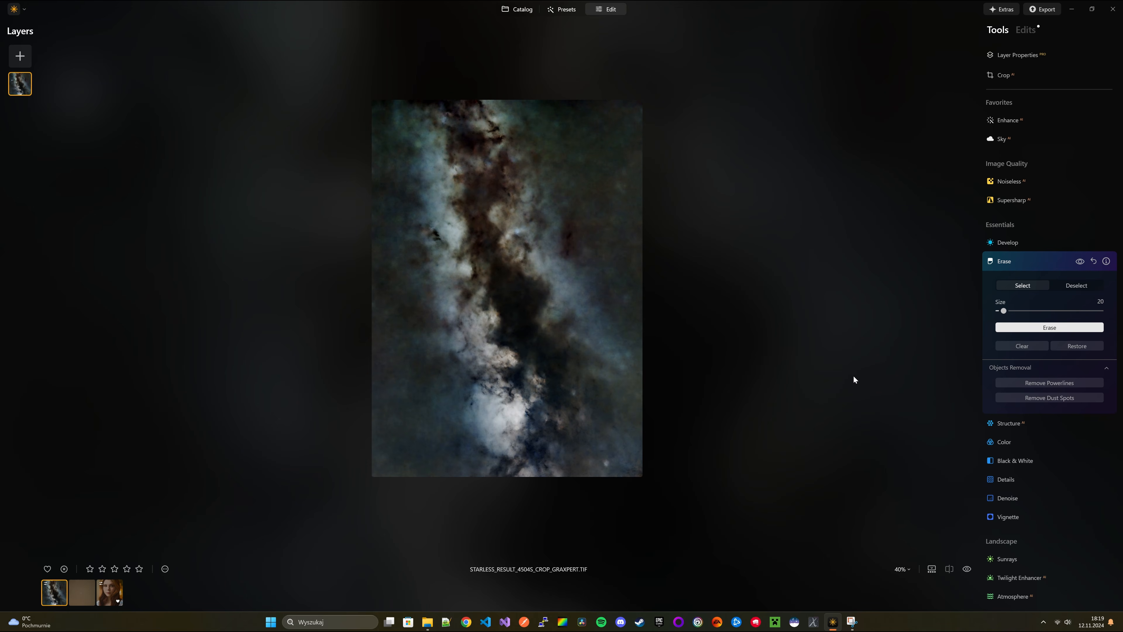
left_click(399, 244)
left_click(1065, 328)
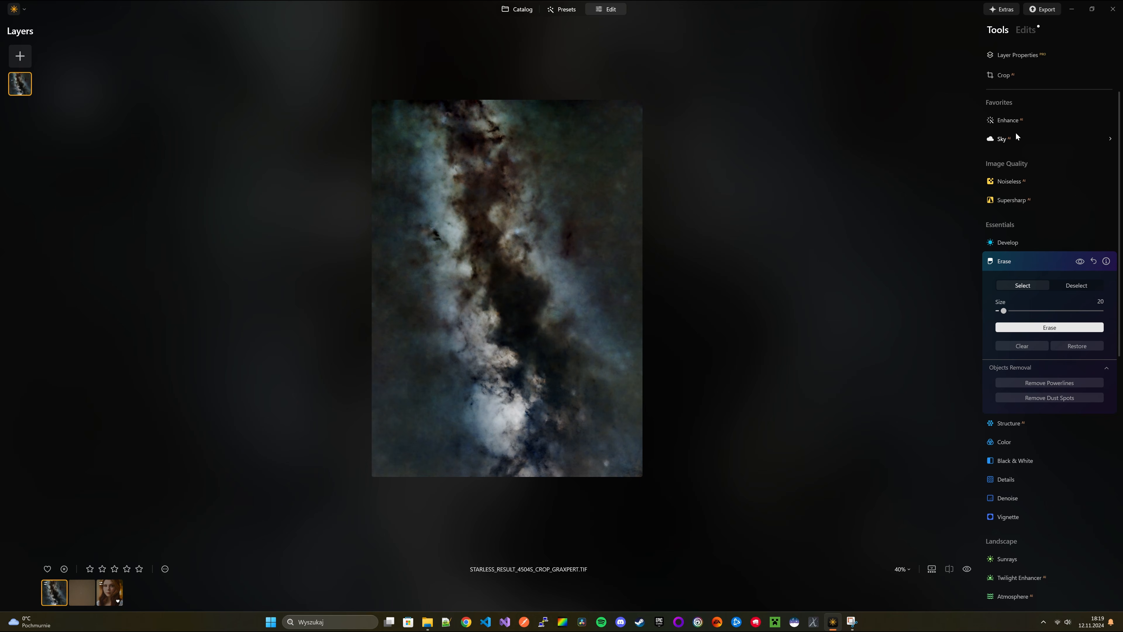
Add a radial gradient mask in Develop over the bright Milky Way core and enlarge it to cover the whole cloud
left_click(1015, 244)
left_click(1035, 262)
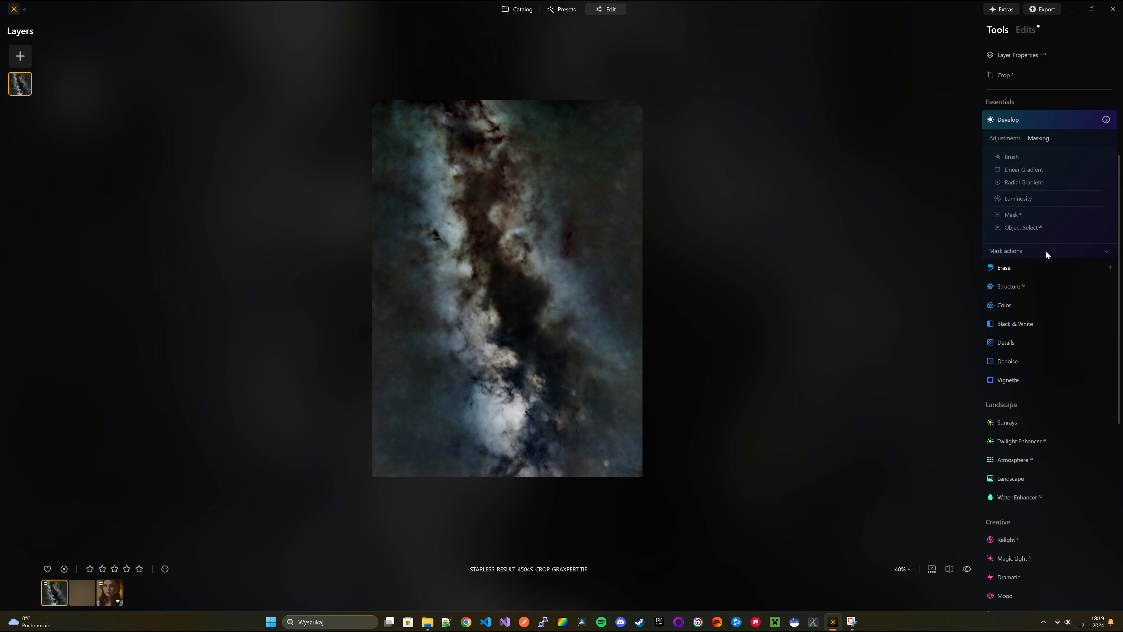
left_click(1024, 182)
left_click(497, 449)
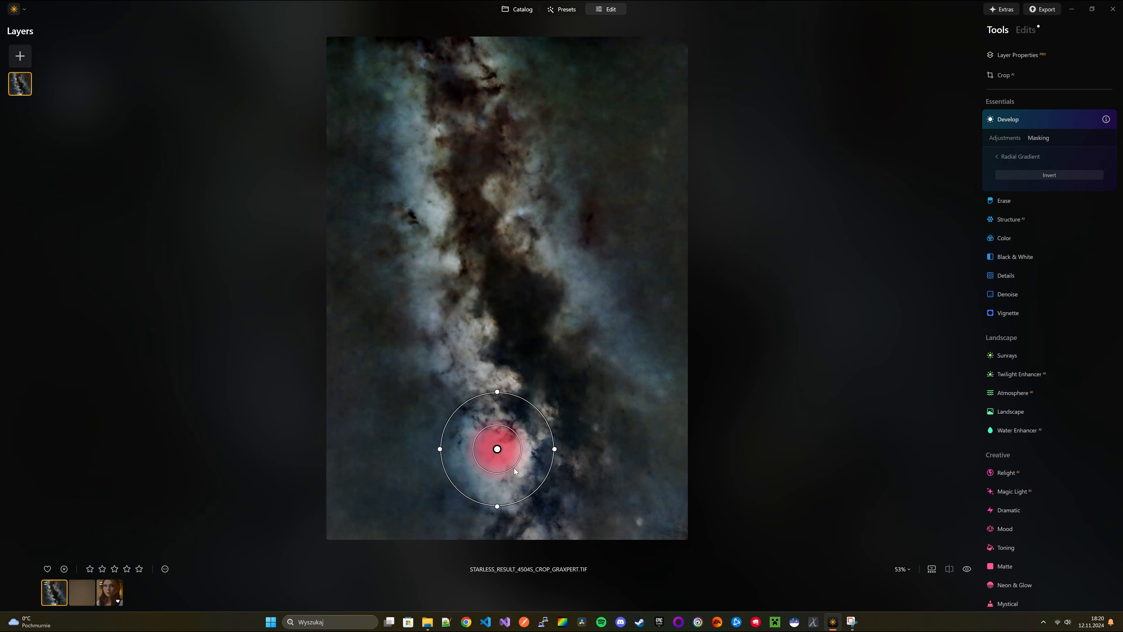
left_click_drag(497, 447, 500, 456)
left_click_drag(548, 411, 555, 405)
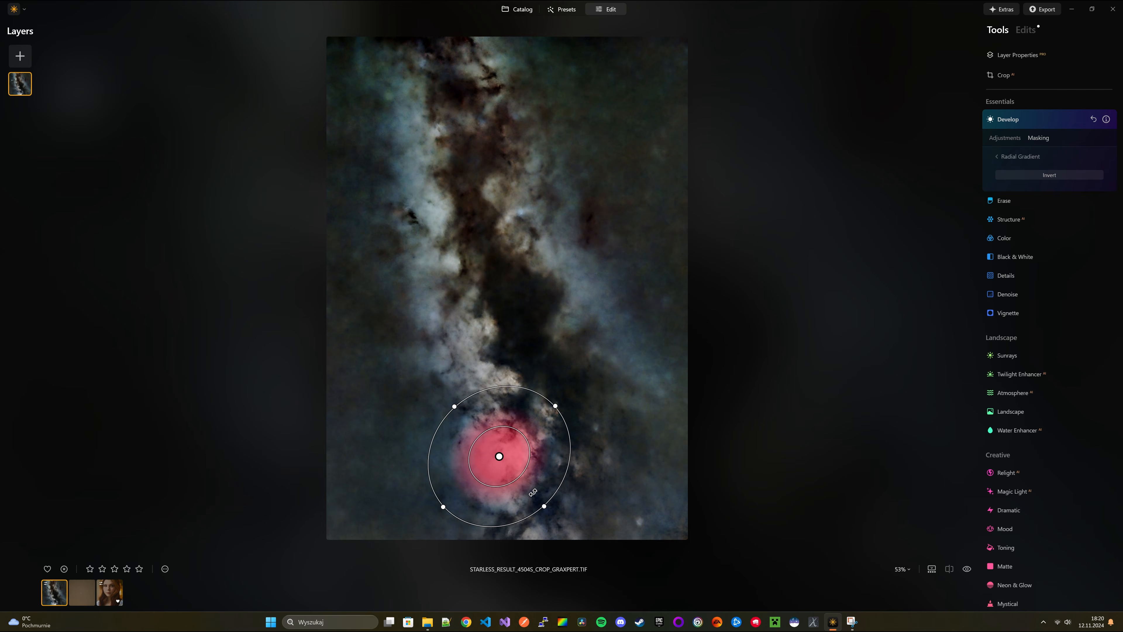
left_click_drag(544, 505, 550, 512)
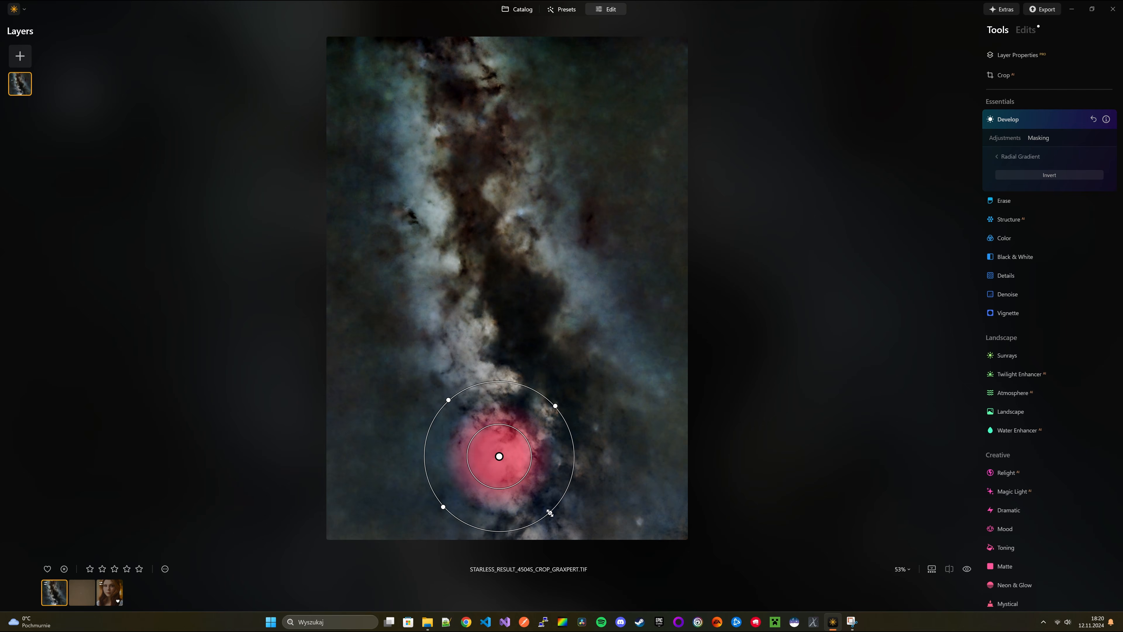
Set the highlights of the masked core area to -54
left_click(1007, 137)
left_click_drag(1049, 225, 1022, 231)
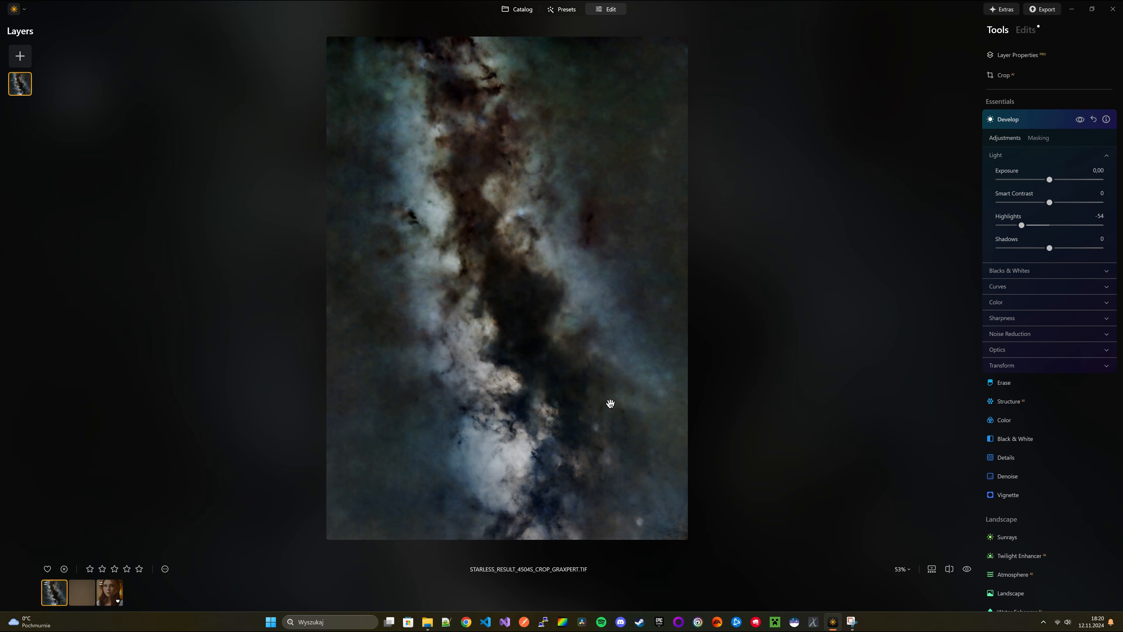
scroll(570, 396, "down", 1)
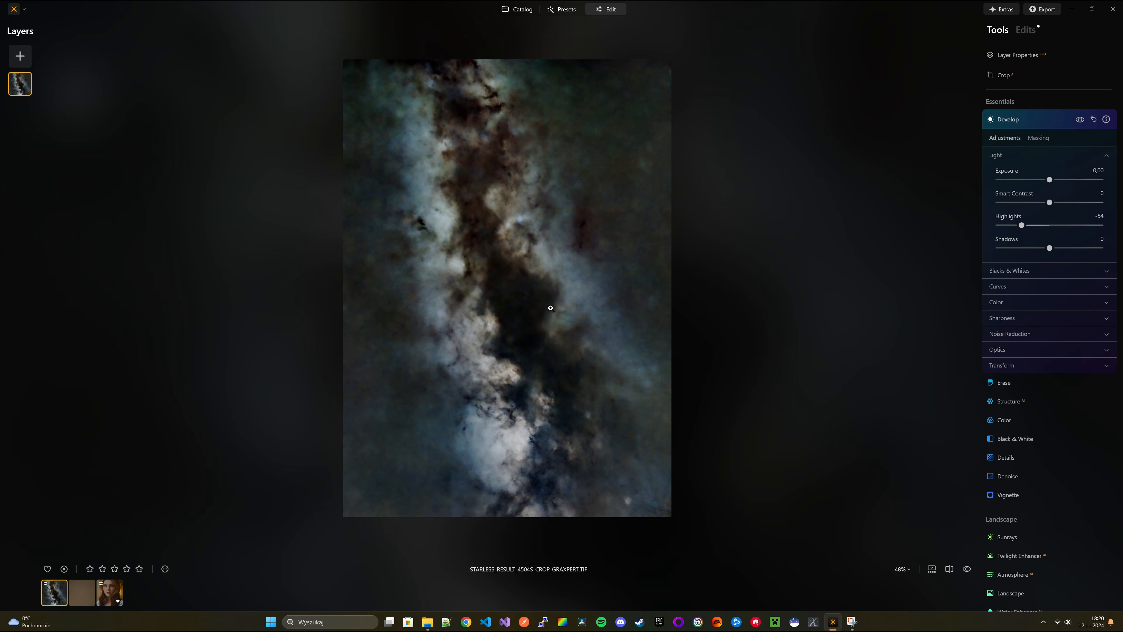
scroll(1023, 179, "up", 3)
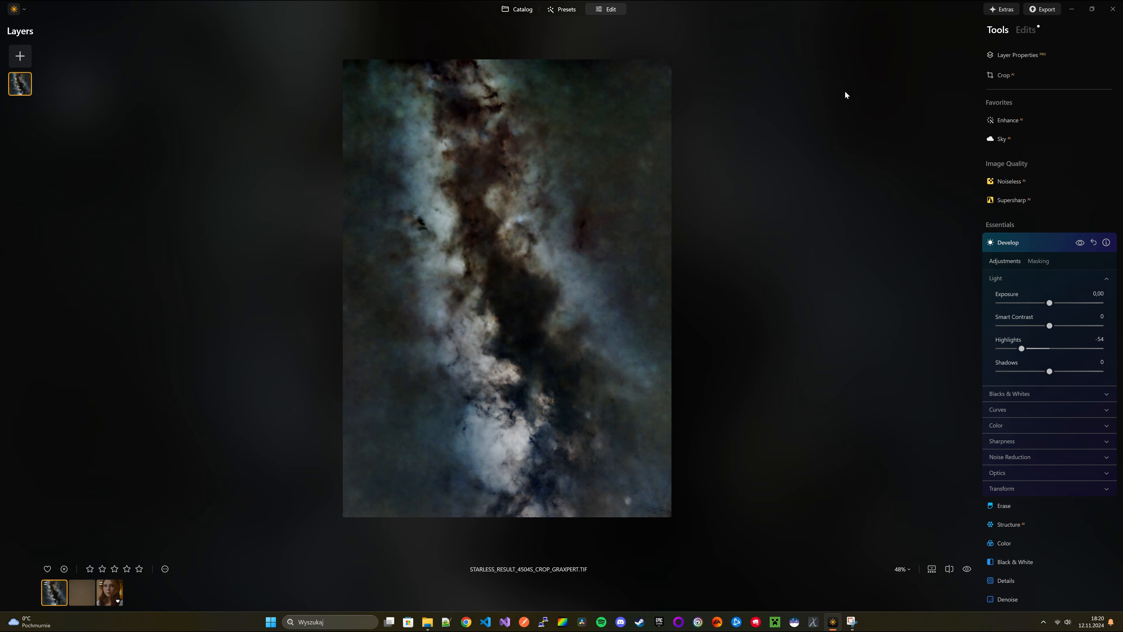
Start exporting the image to a folder and choose Droga mleczna on the desktop as the location
left_click(1051, 11)
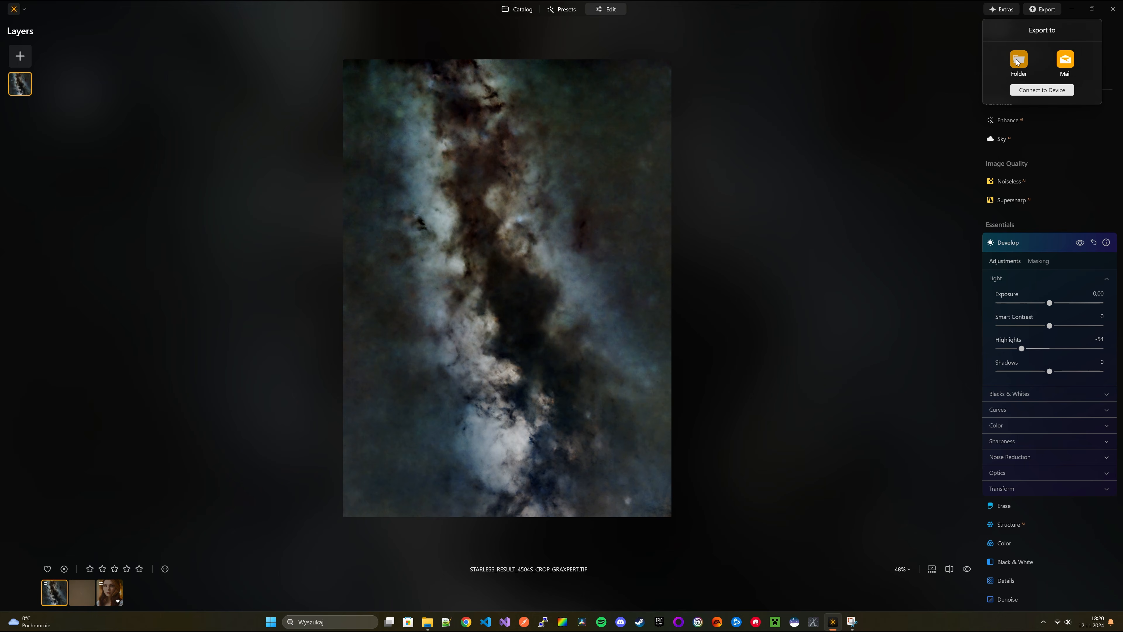
left_click(1017, 62)
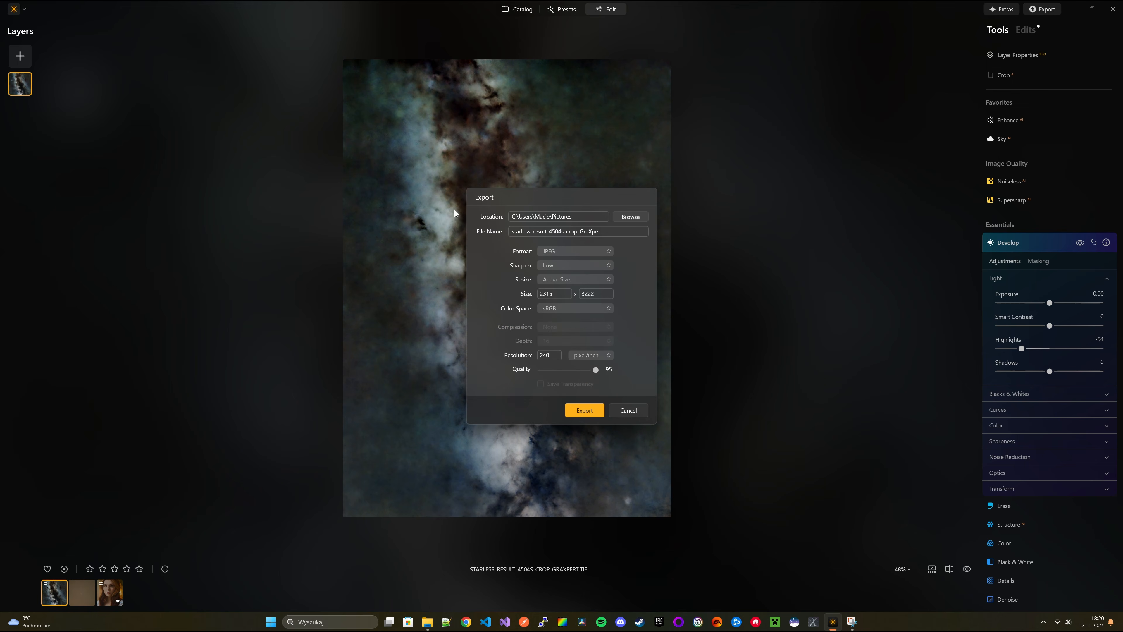
left_click(623, 218)
left_click(499, 274)
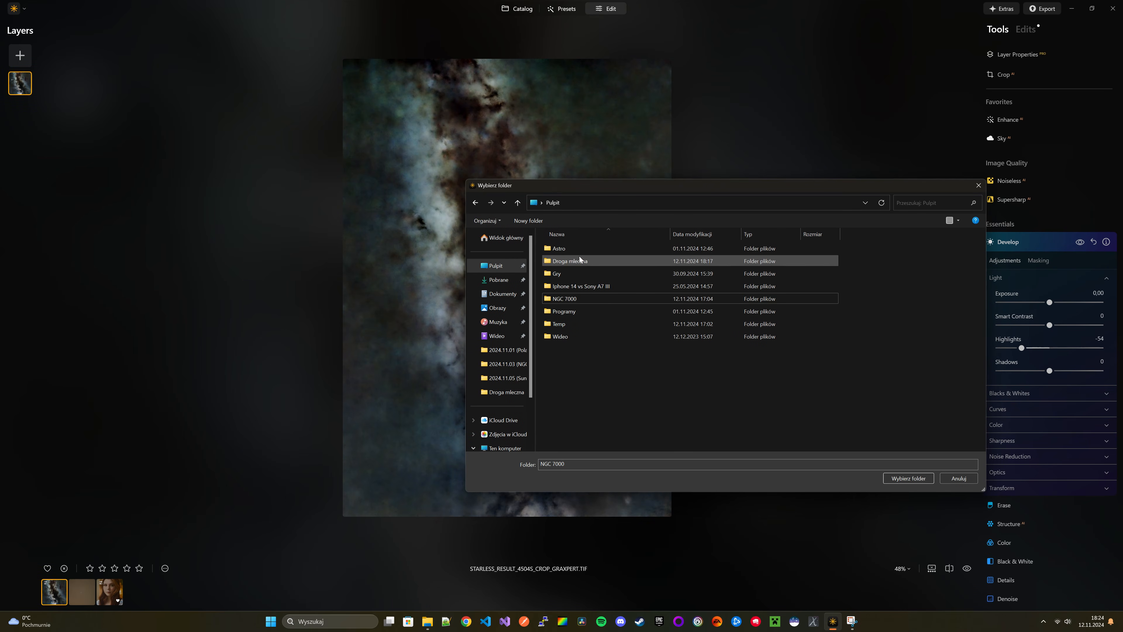
double_click(558, 260)
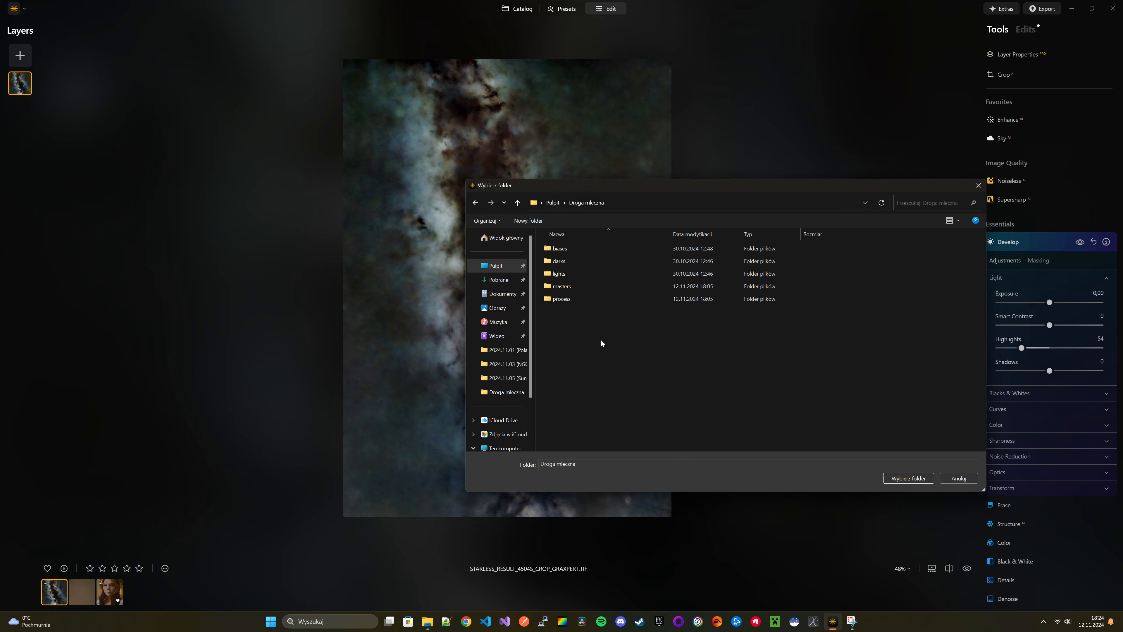
left_click(907, 478)
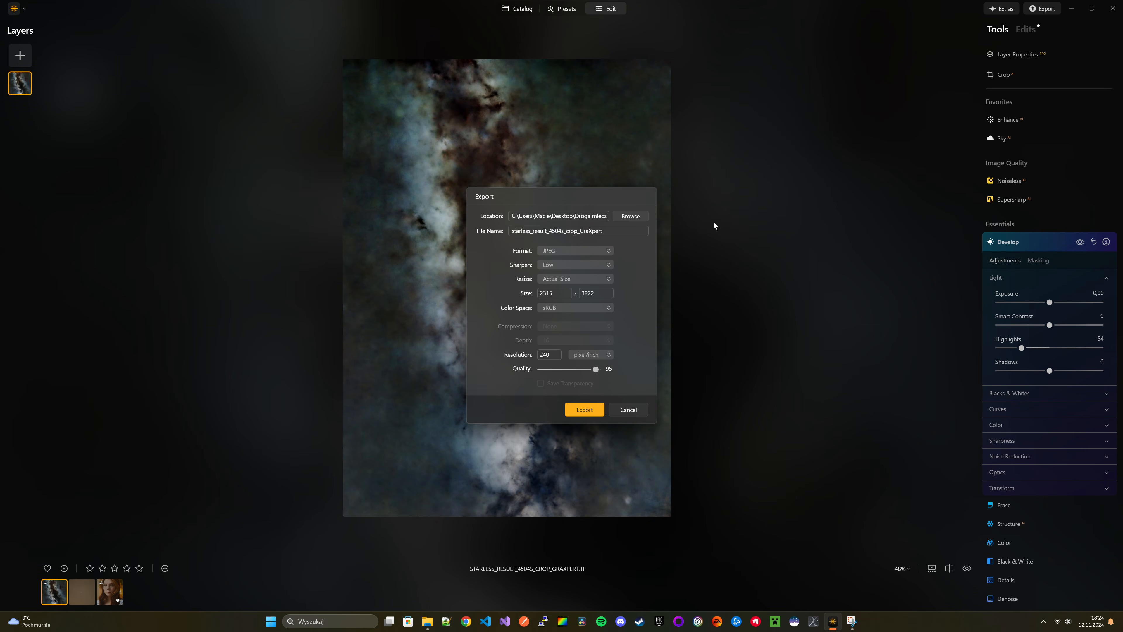
Export the image as an uncompressed TIFF with 16-bit depth, replacing the existing starless_result_4504s_crop_GraXpert.tif
left_click(590, 251)
left_click(588, 293)
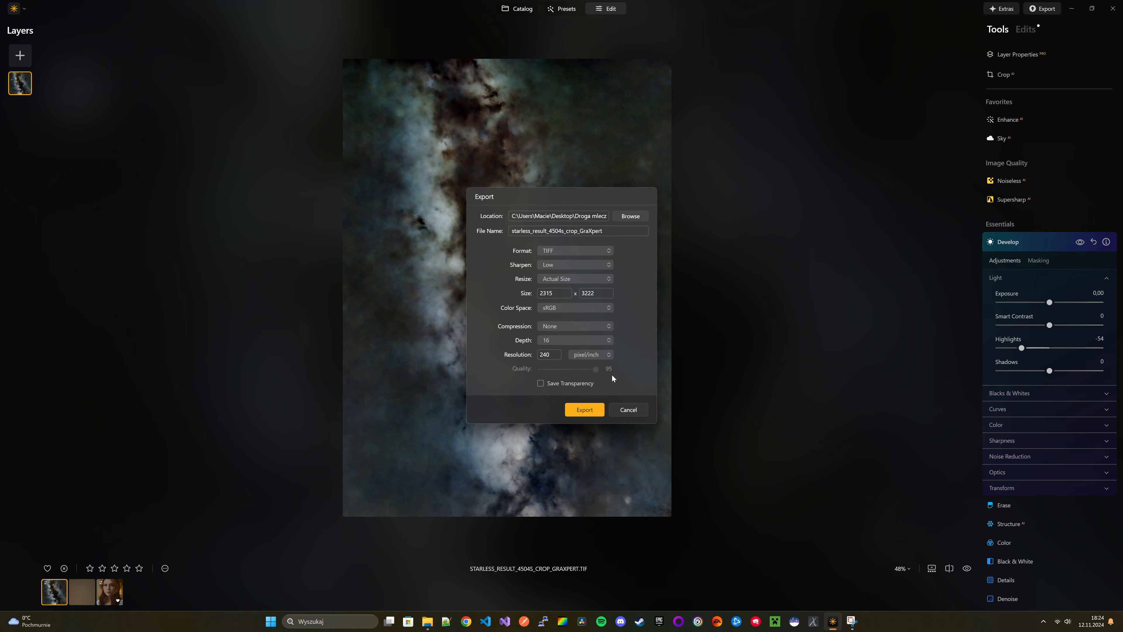
left_click(543, 340)
left_click(509, 346)
left_click(589, 412)
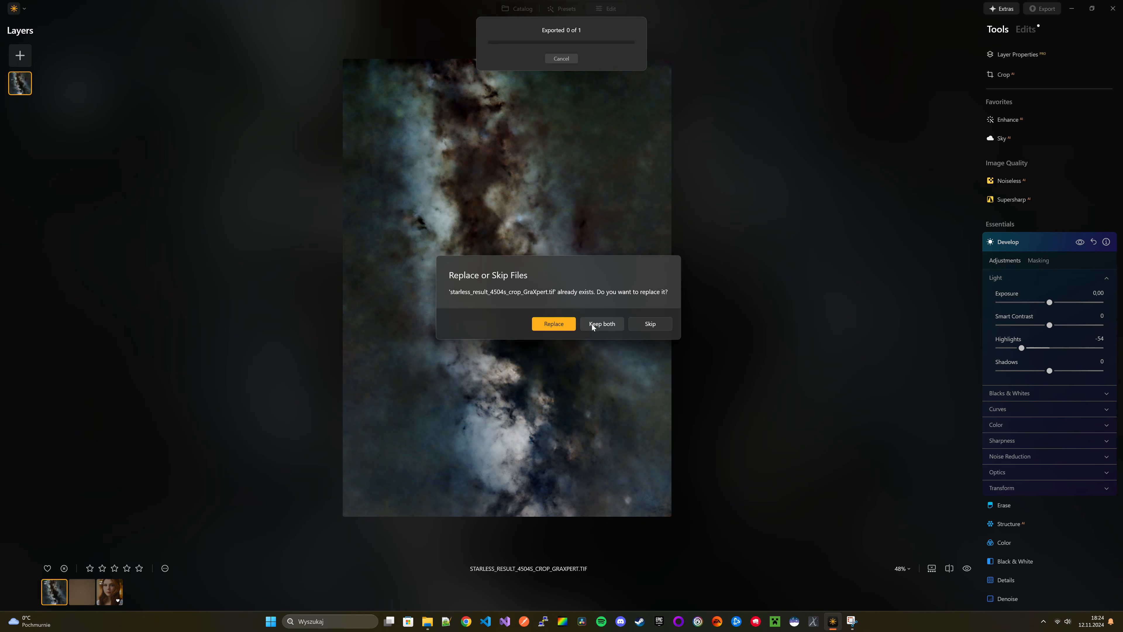
left_click(554, 324)
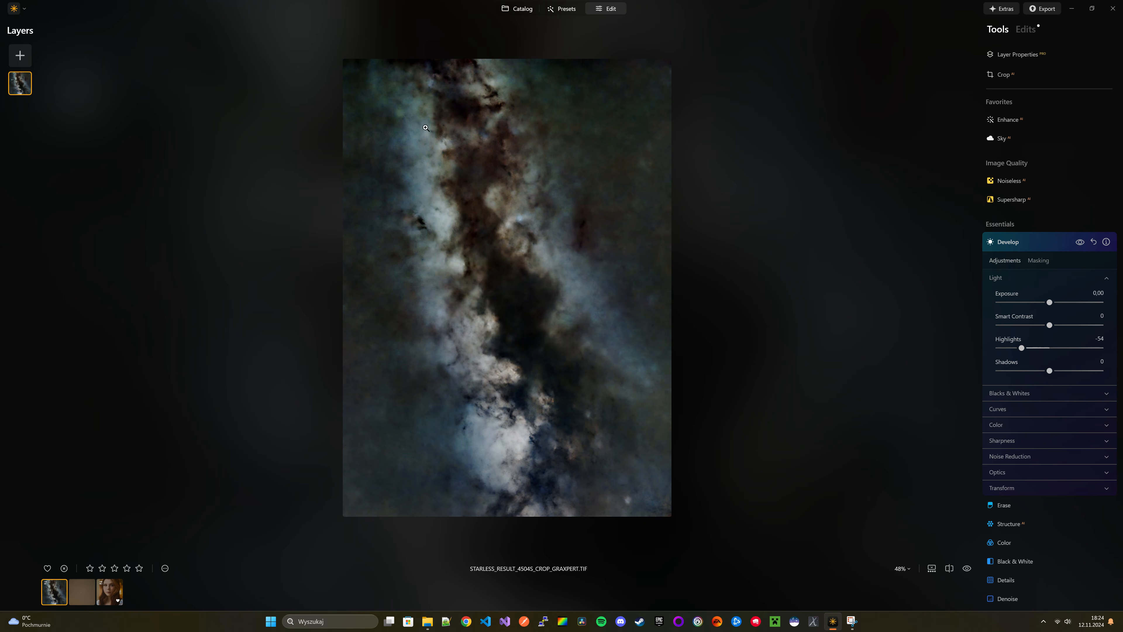
Close Luminar Neo, launch Siril and open starless_result_4504s_crop_GraXpert.tif from the Droga mleczna folder
left_click(1111, 9)
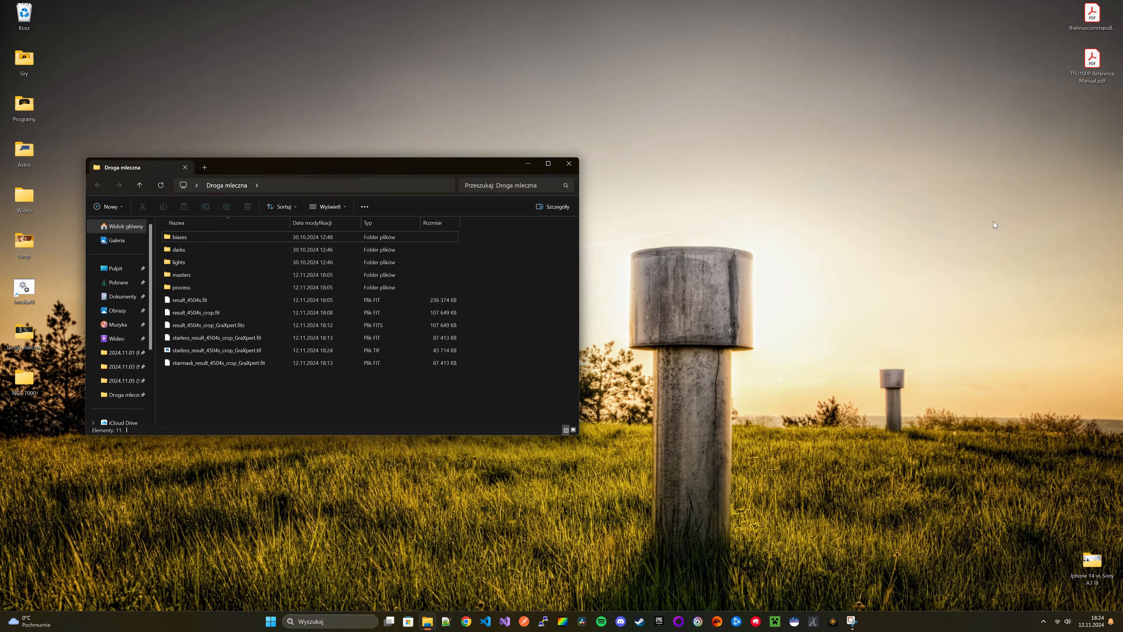
left_click(795, 620)
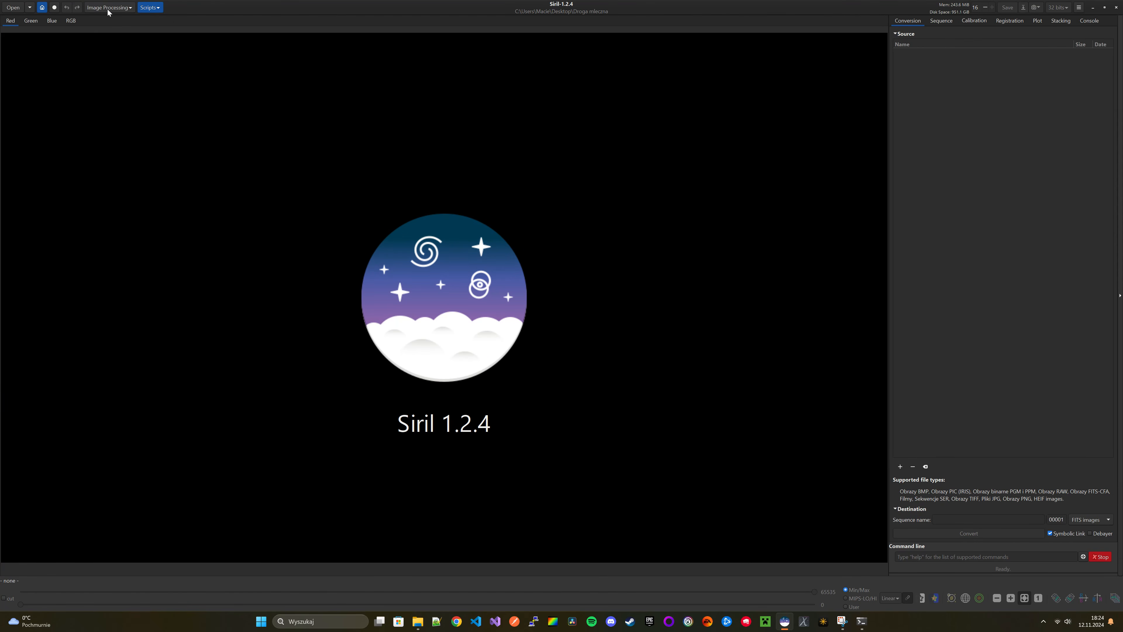
left_click(108, 8)
left_click(108, 9)
left_click(16, 9)
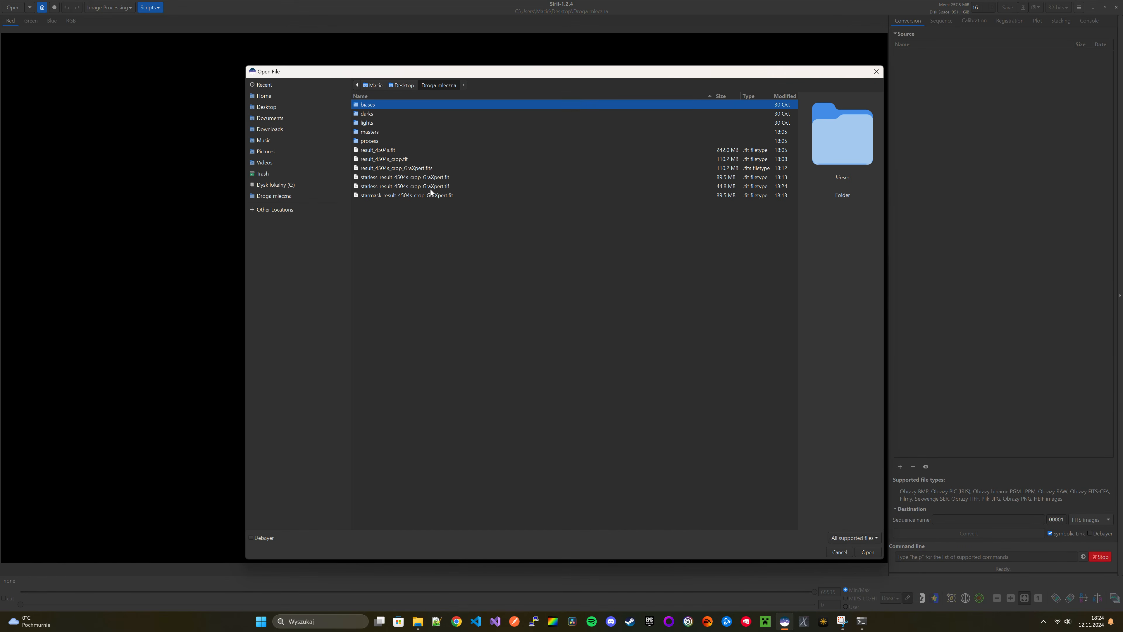
left_click(431, 188)
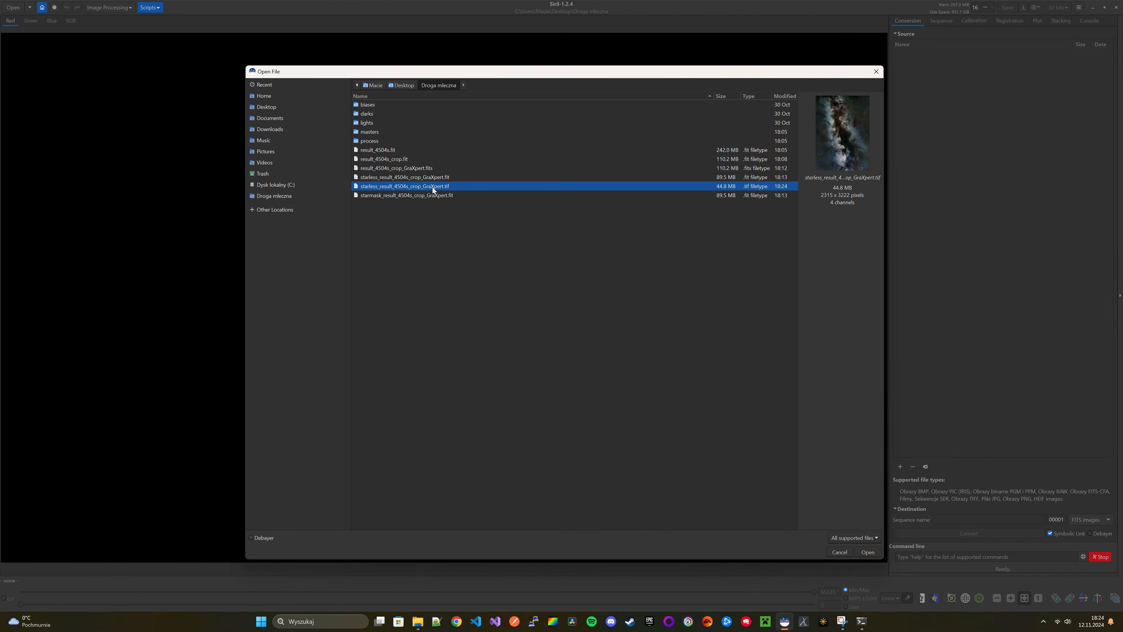
left_click(866, 552)
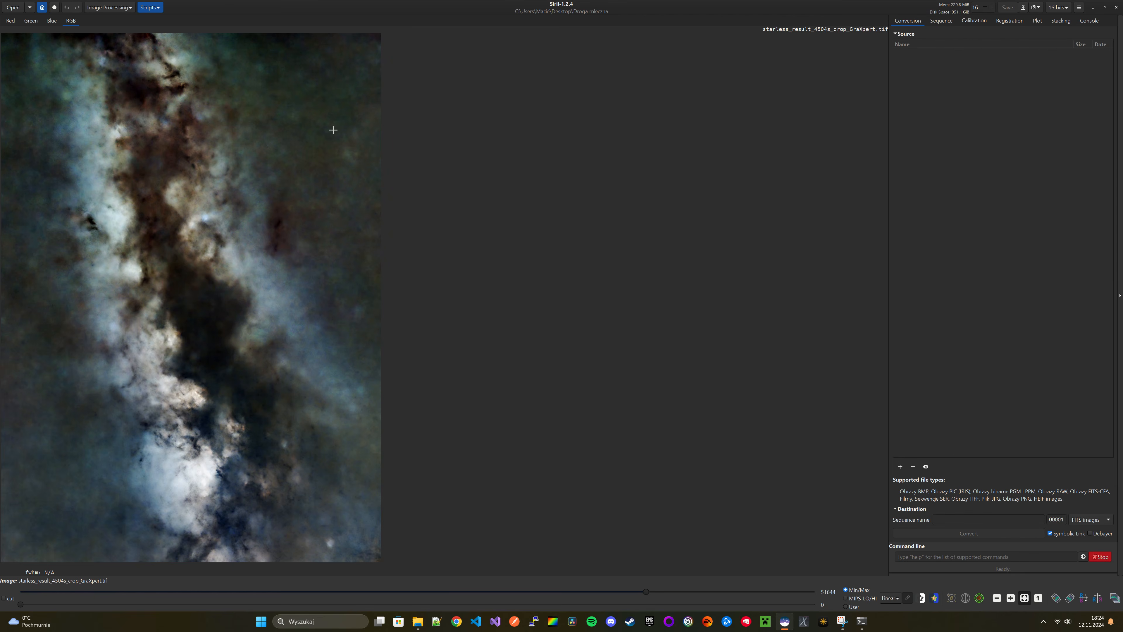
Save the starless image as the FITS file biases.fit in Droga mleczna with 32-bit floating point samples
left_click(1023, 7)
left_click(806, 536)
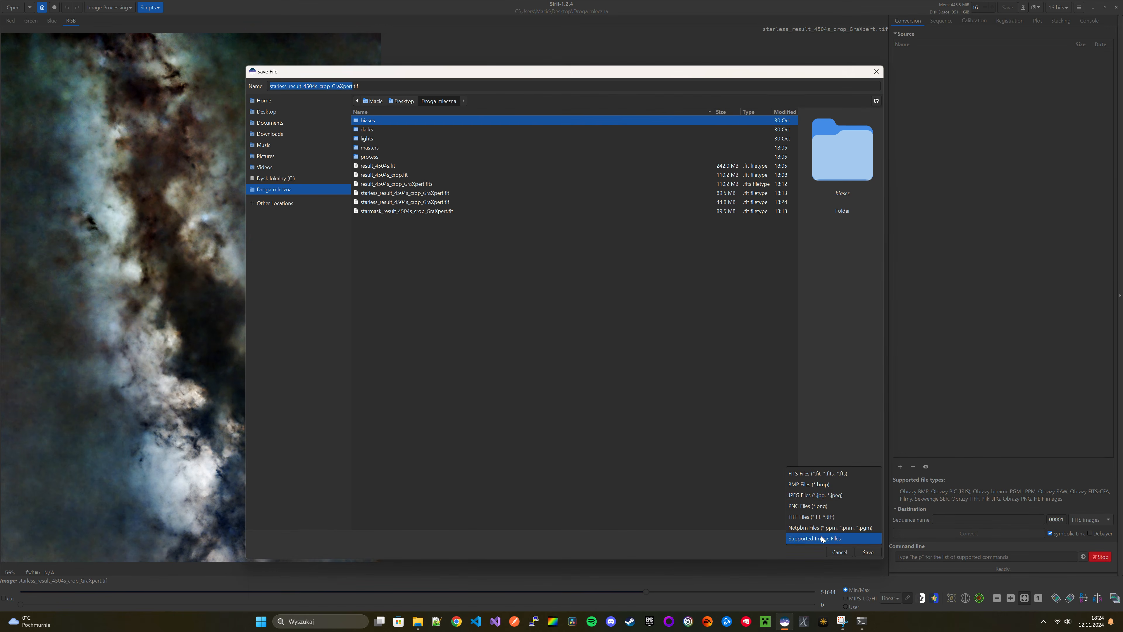
left_click(831, 472)
left_click(867, 552)
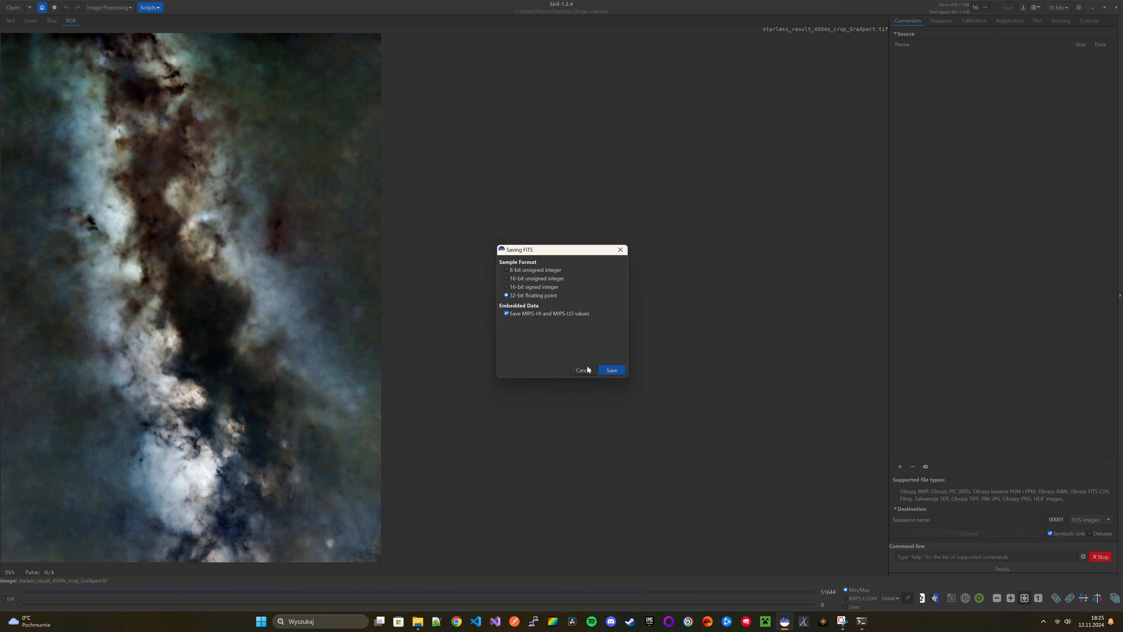
left_click(612, 370)
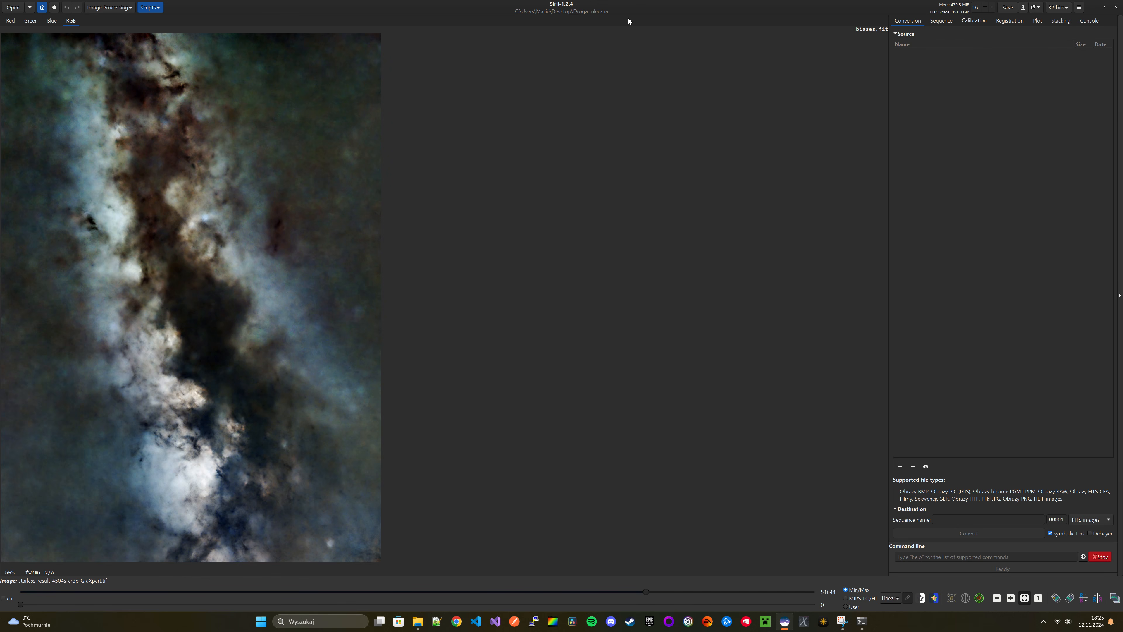
left_click(12, 8)
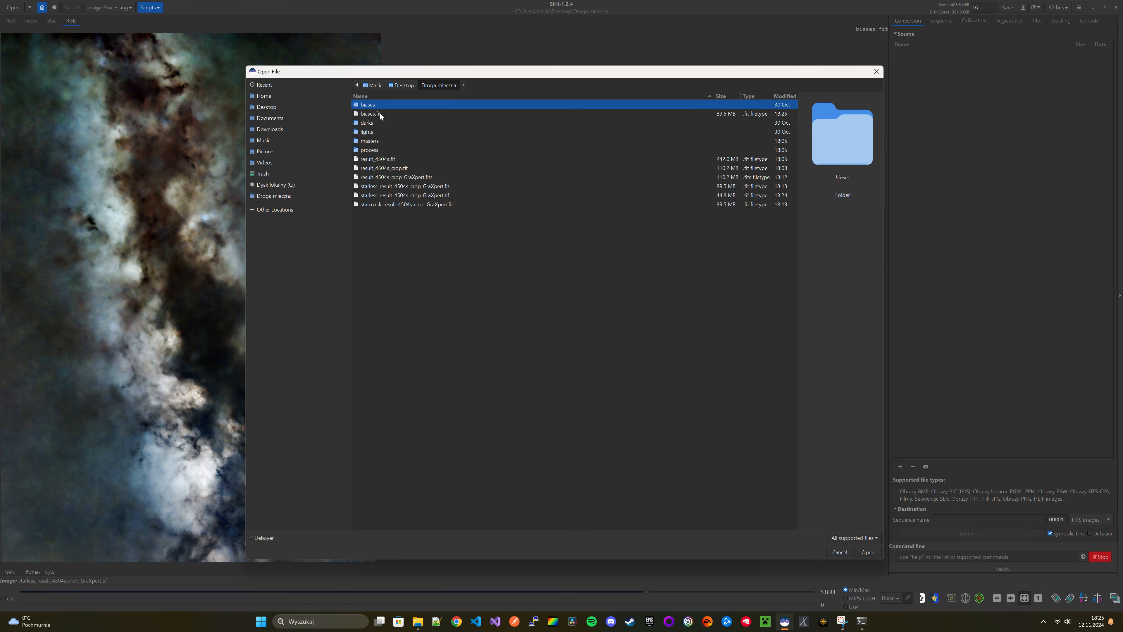
left_click(865, 552)
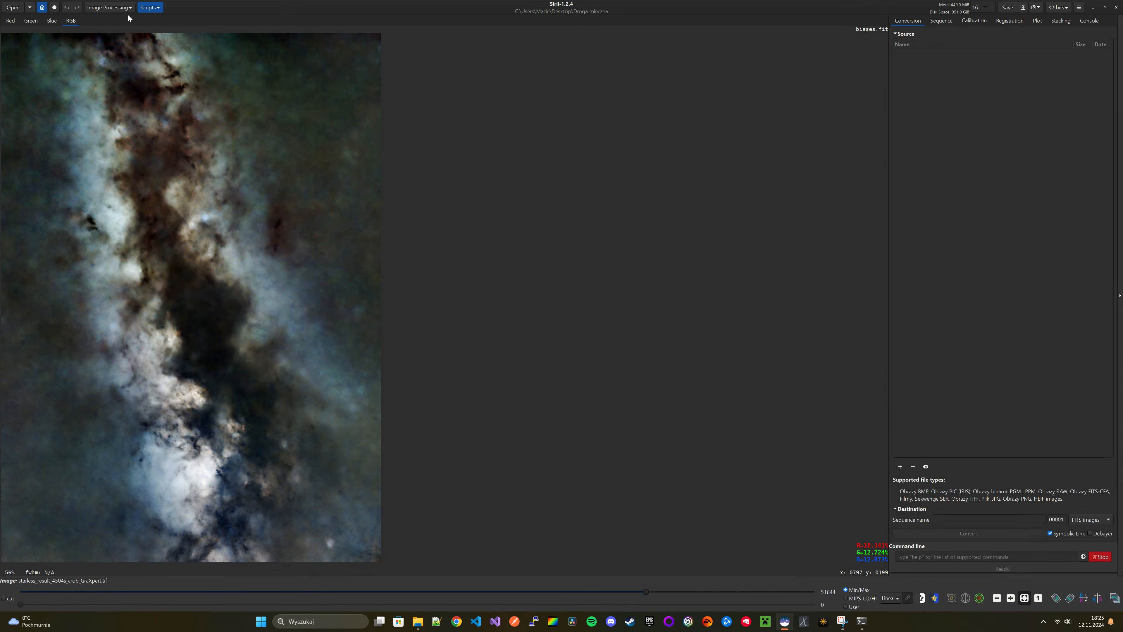
Start Star Recomposition with biases.fit as the background image and starmask_result_4504s_crop_GraXpert.fit as the star image
left_click(112, 9)
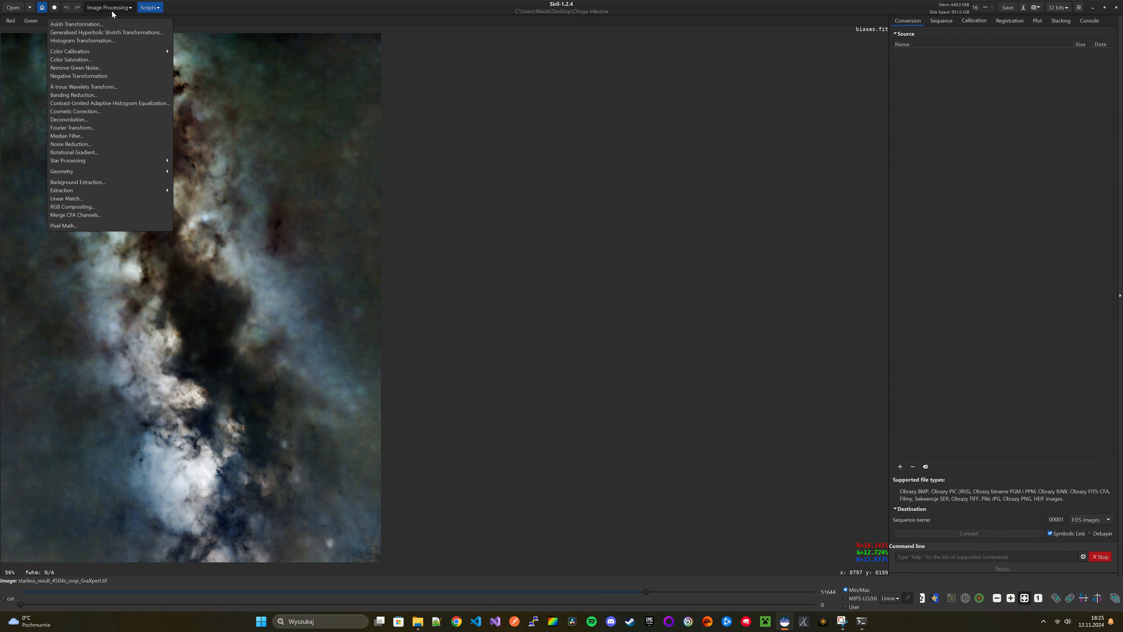
left_click(110, 160)
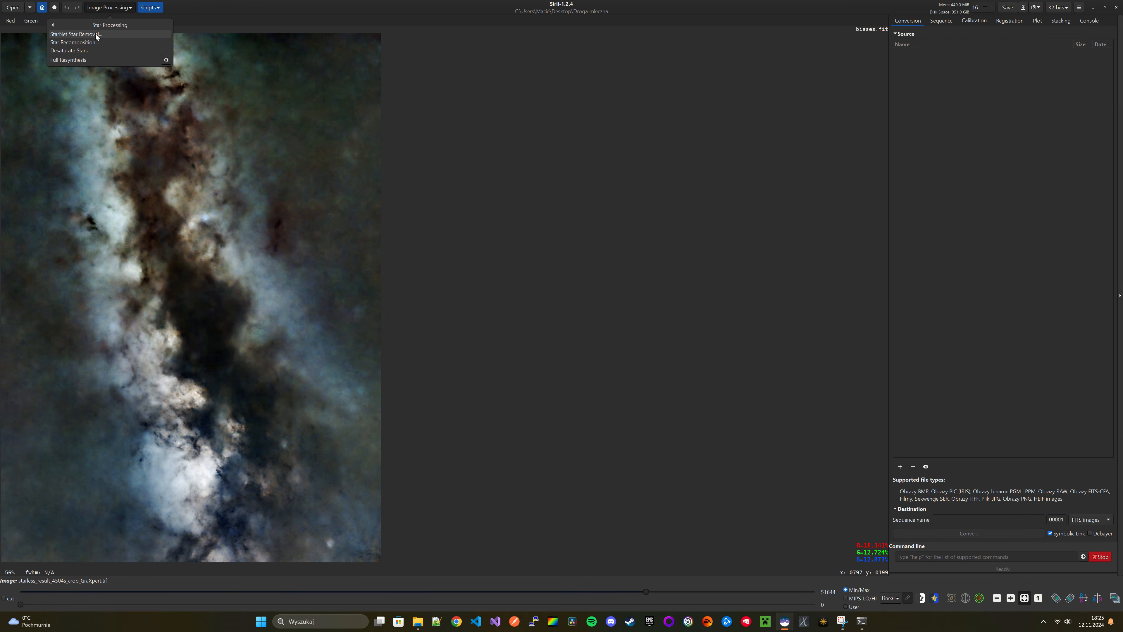
left_click(97, 42)
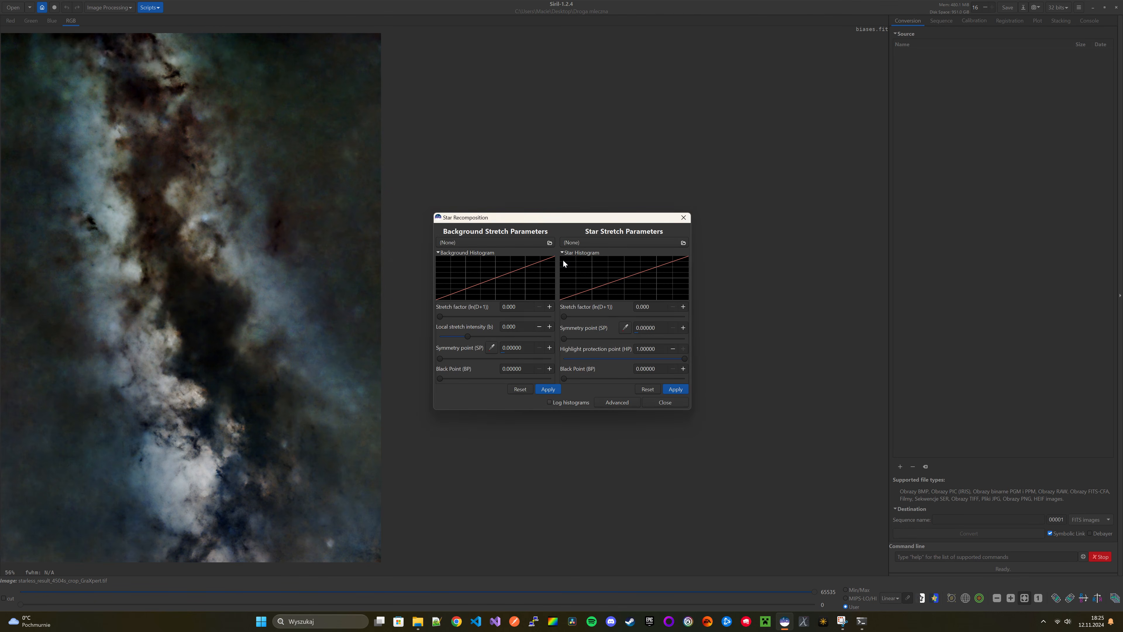
left_click(526, 242)
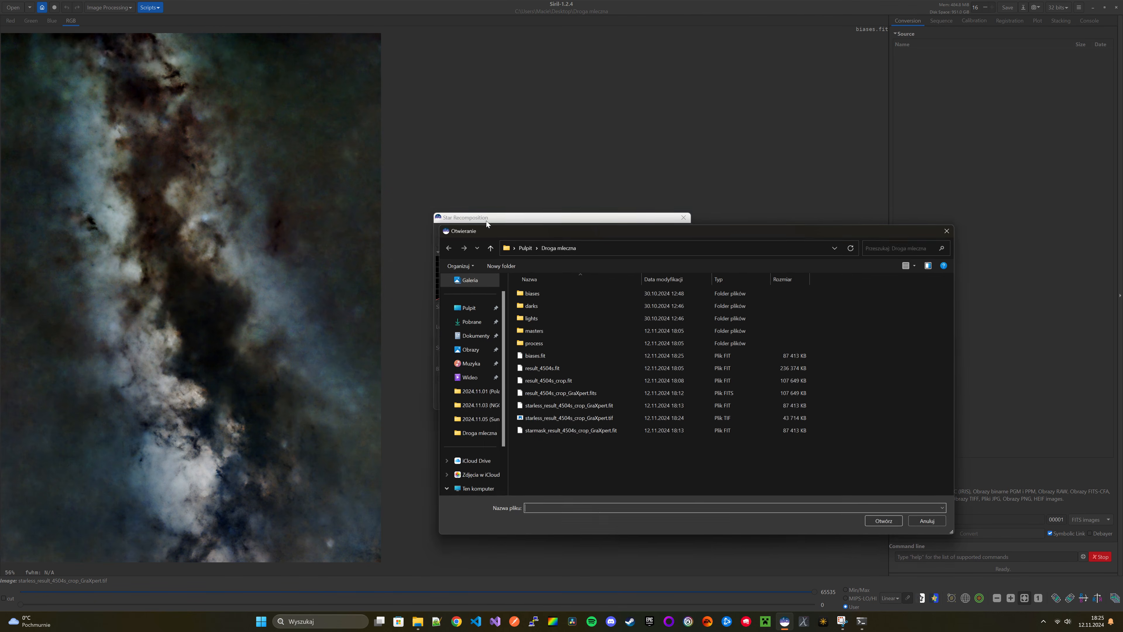
left_click(548, 354)
left_click(885, 522)
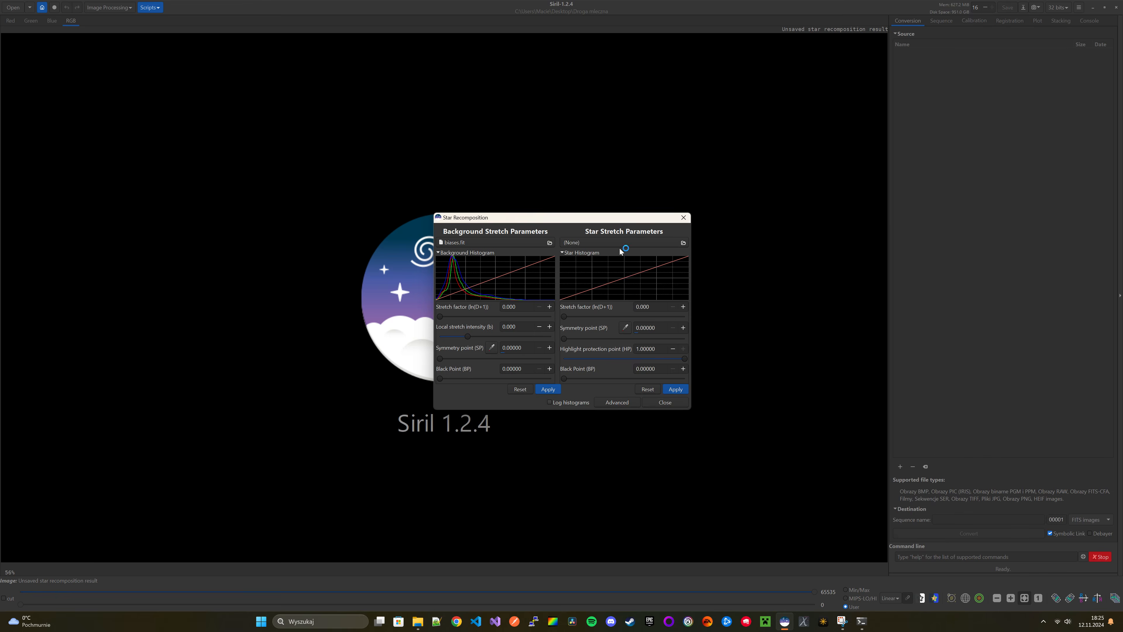
left_click(618, 242)
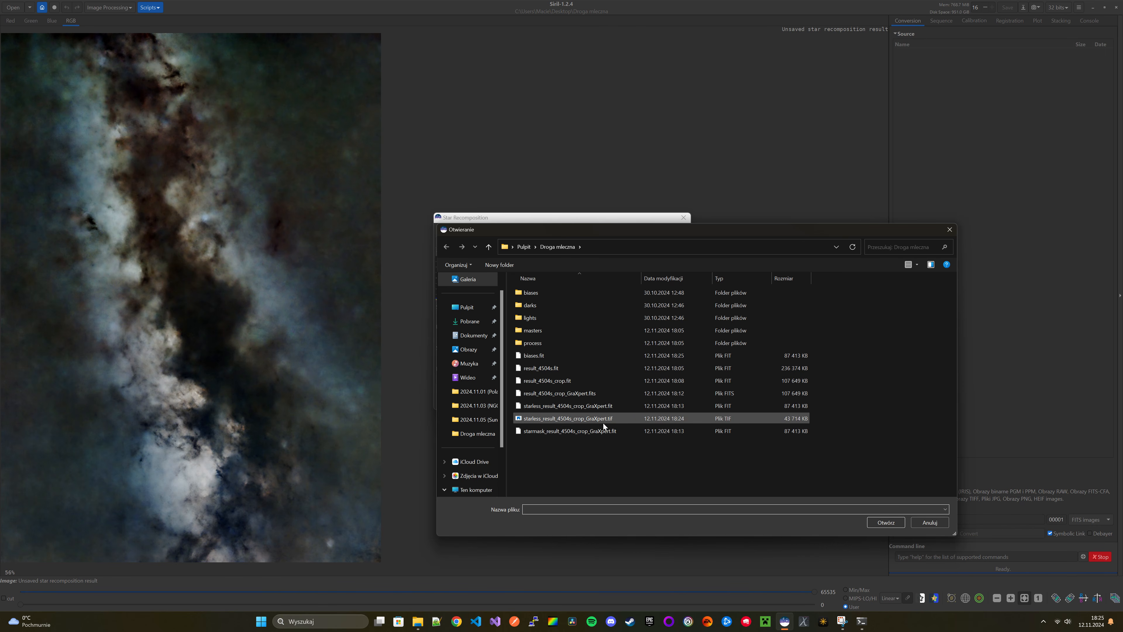
left_click(595, 433)
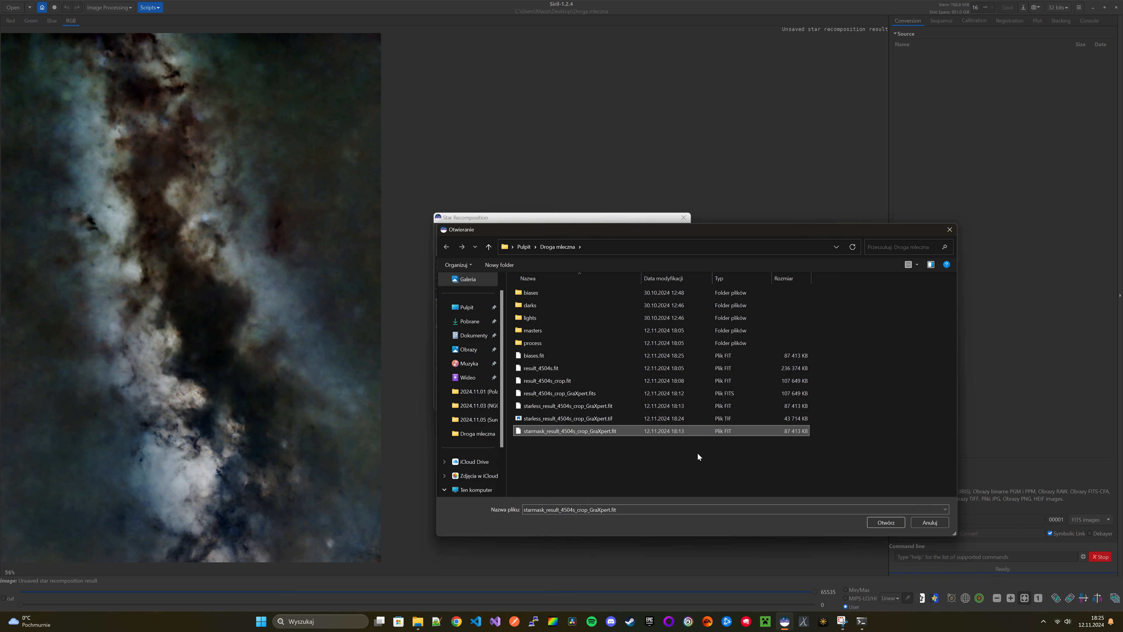
left_click(886, 523)
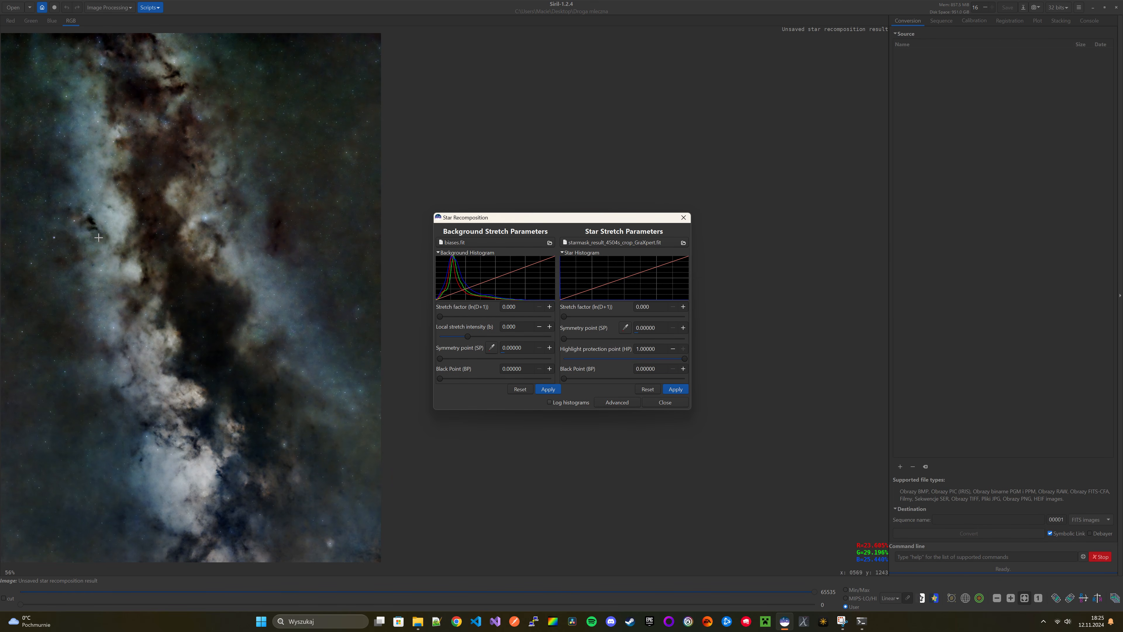
Set the star stretch factor to about 4.722 and the star symmetry point to 0.02090
left_click_drag(565, 317, 620, 314)
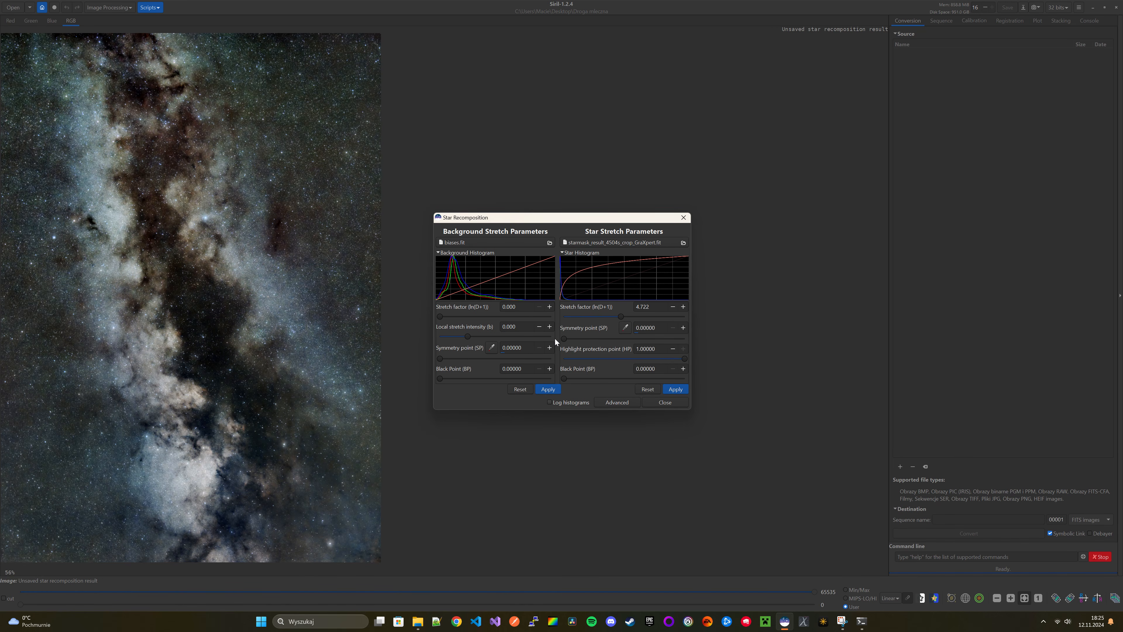
left_click_drag(564, 340, 566, 340)
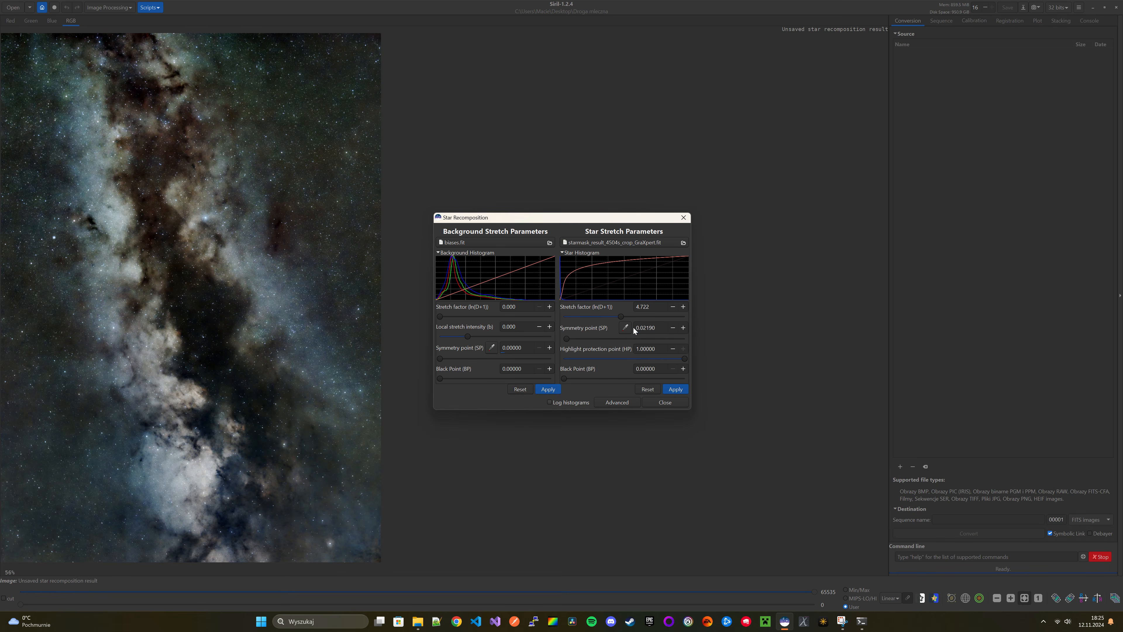
left_click(670, 330)
Raise the black point of the star stretch to 0.00800
scroll(322, 438, "up", 5)
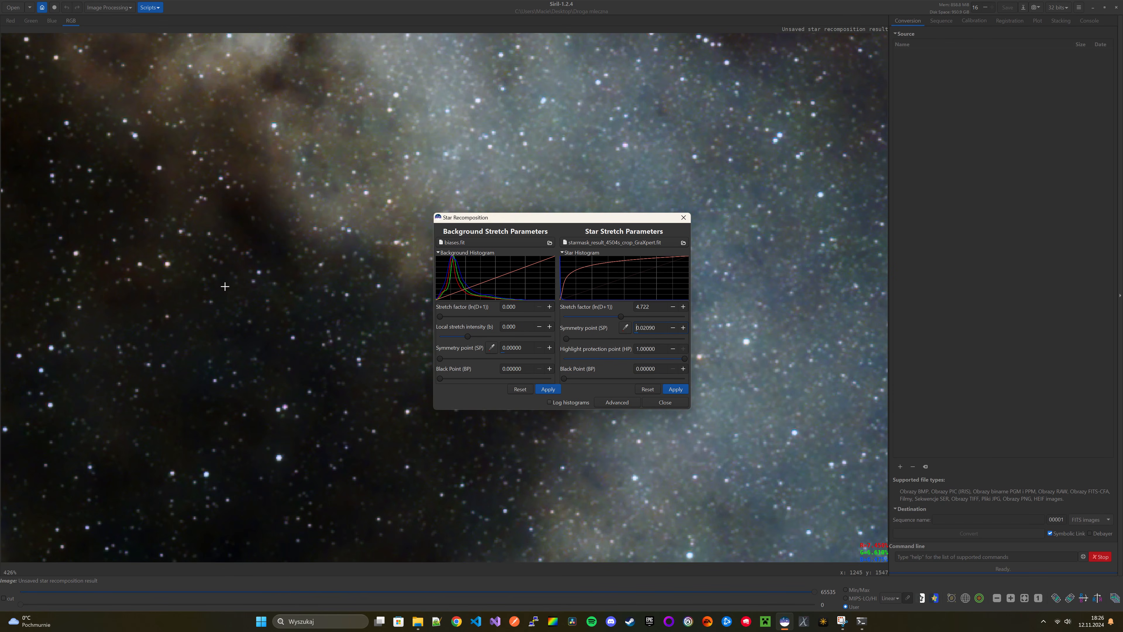
scroll(225, 287, "up", 3)
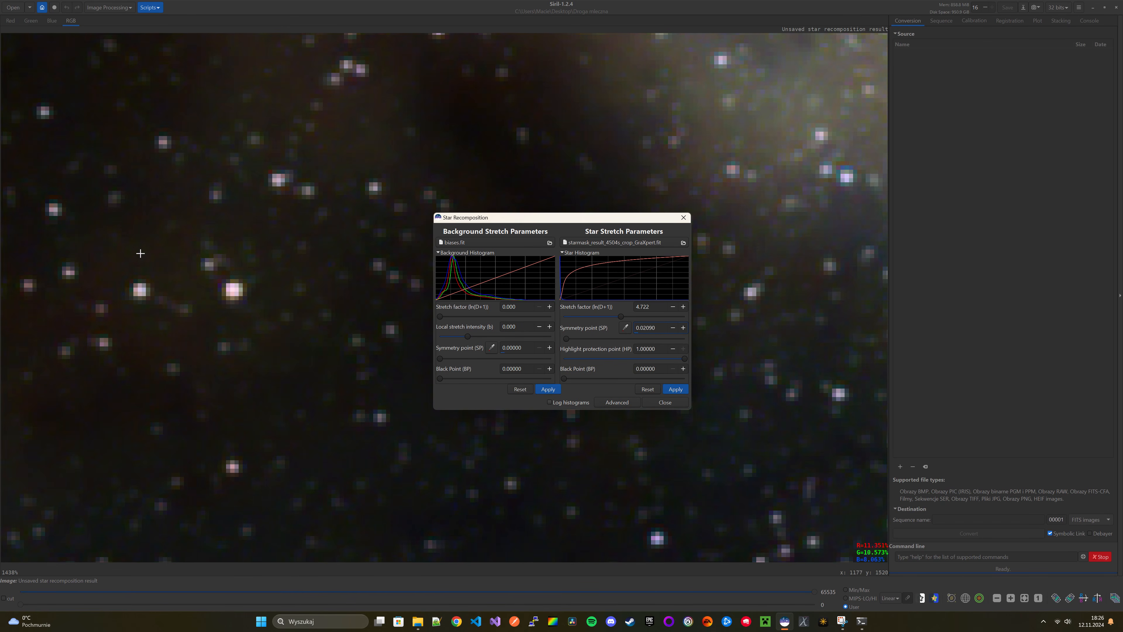
left_click(683, 369)
left_click(683, 369)
left_click(683, 369)
left_click(684, 370)
left_click(683, 369)
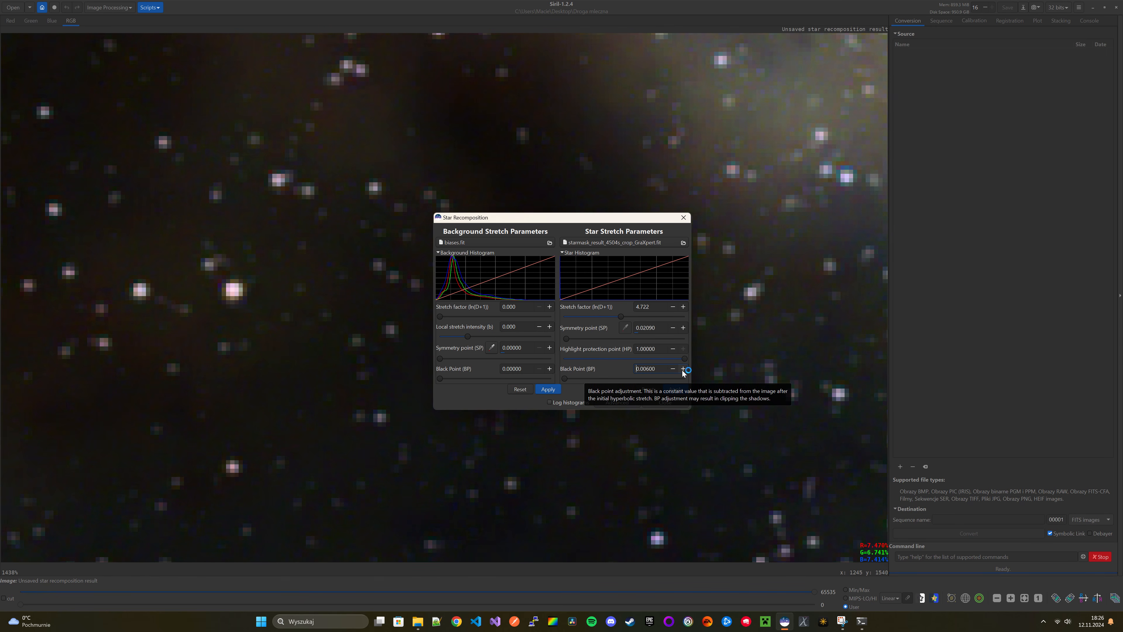
left_click(683, 369)
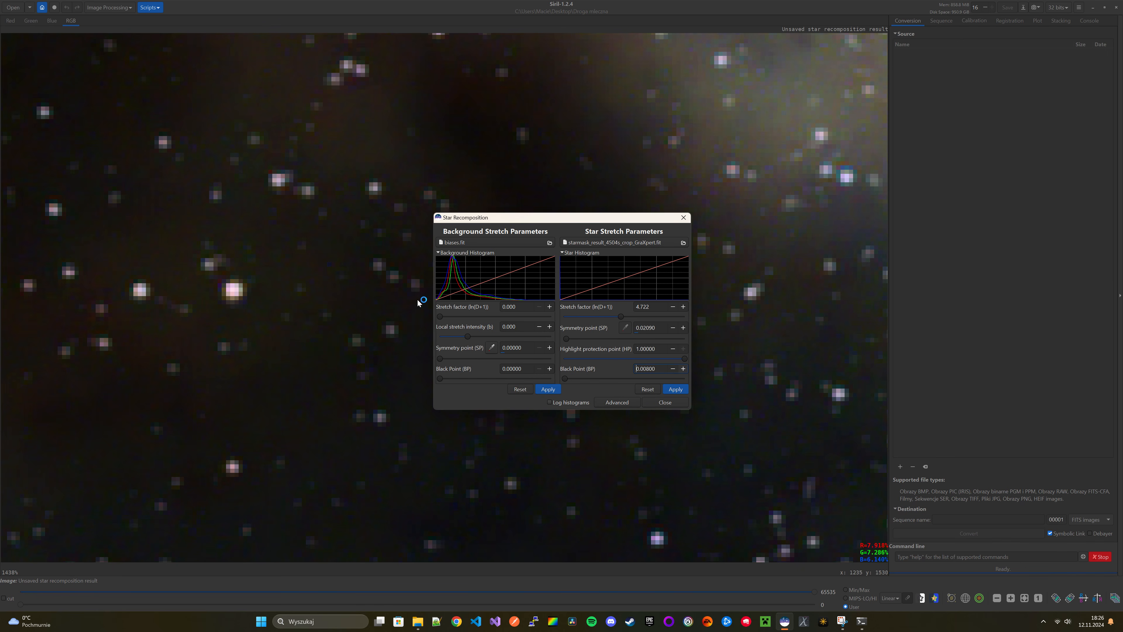
Check the whole recomposed image, apply the star stretch and close Star Recomposition
scroll(114, 236, "down", 8)
scroll(114, 236, "down", 2)
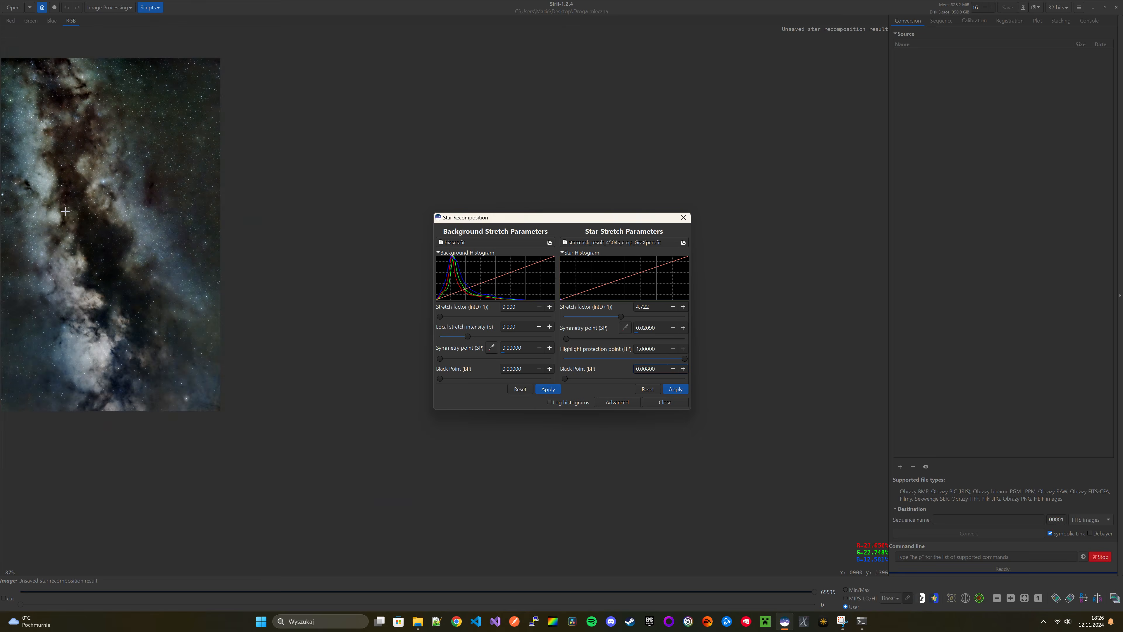
scroll(20, 200, "up", 2)
scroll(20, 200, "down", 2)
scroll(20, 200, "up", 1)
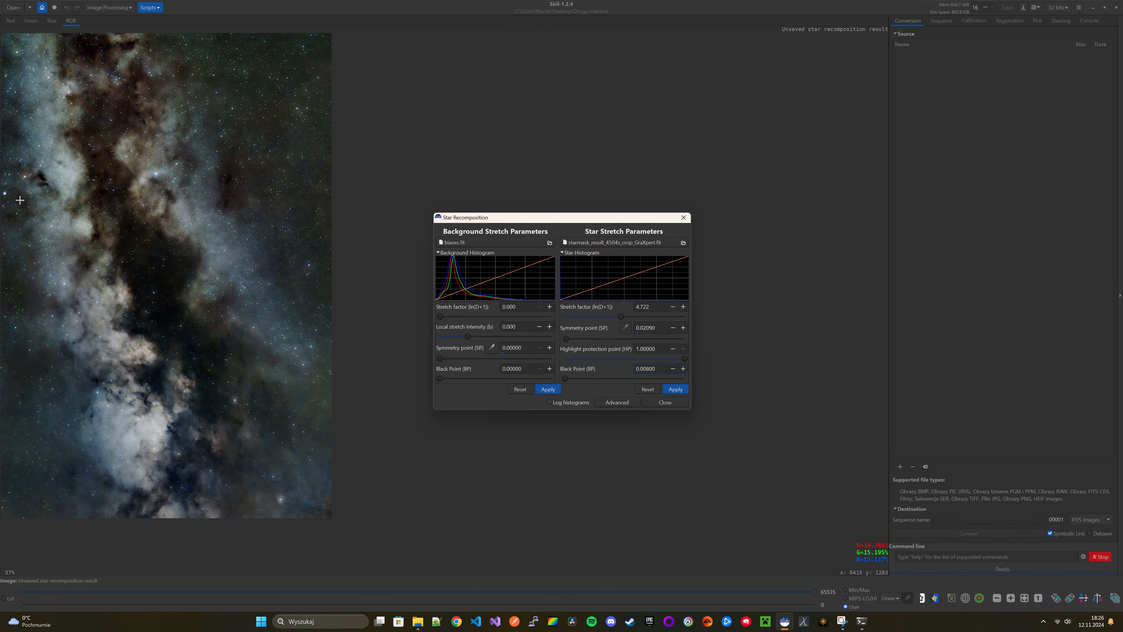
left_click(677, 389)
left_click(654, 403)
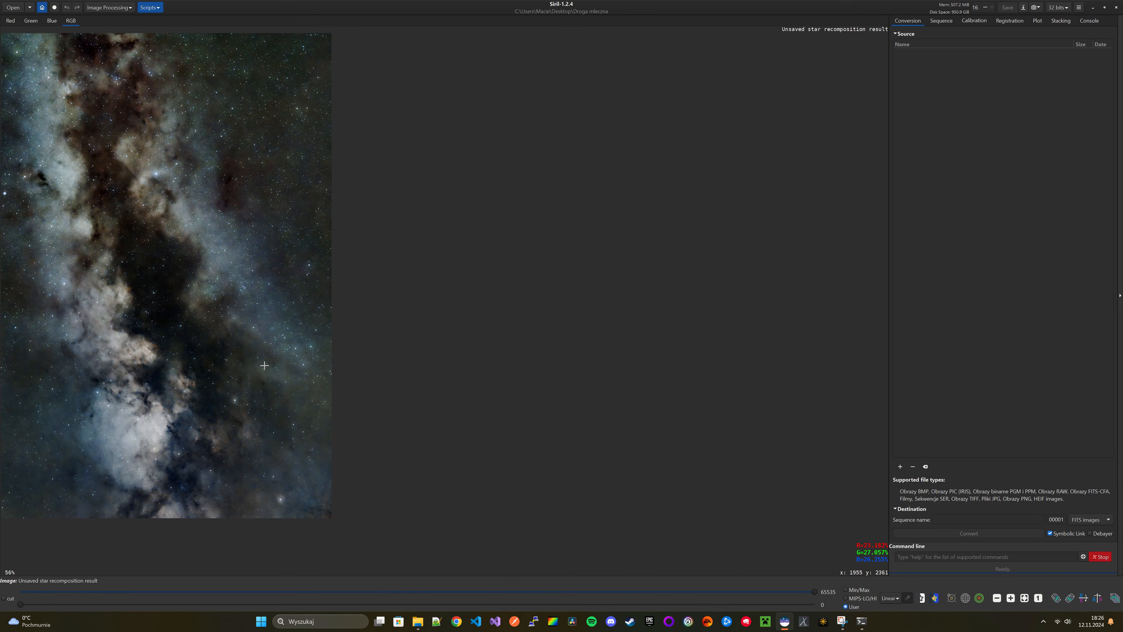
Examine the stars and dust clouds in the recomposed Milky Way image up close and as a whole
scroll(281, 390, "up", 1)
scroll(300, 233, "up", 4)
scroll(300, 233, "down", 1)
scroll(301, 233, "up", 1)
scroll(300, 232, "down", 3)
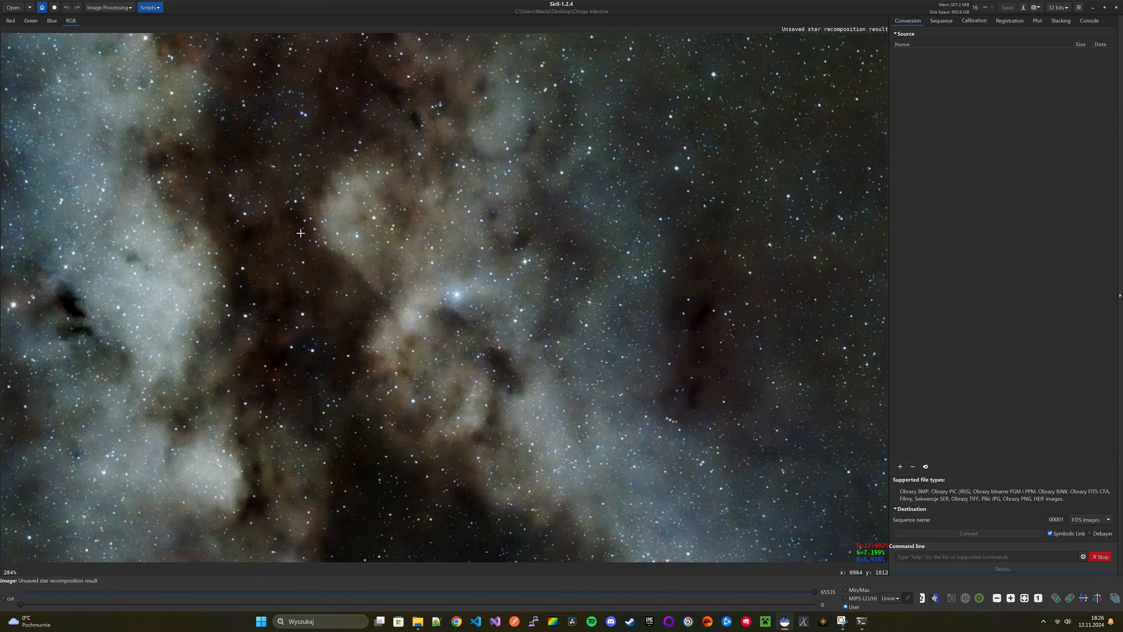
scroll(301, 232, "down", 2)
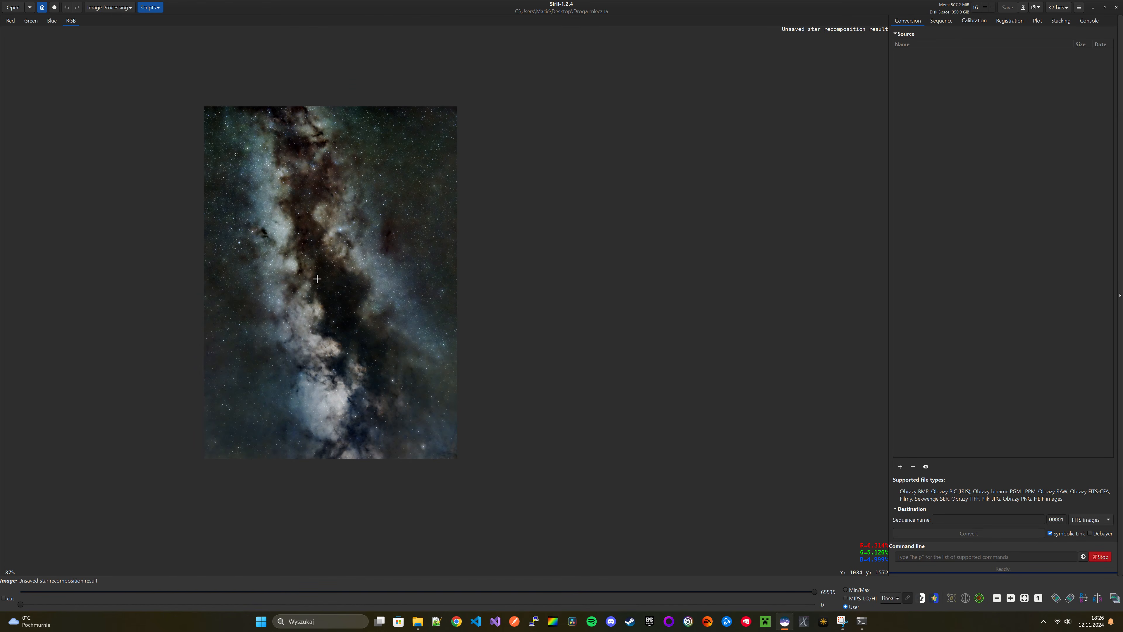
scroll(317, 278, "up", 1)
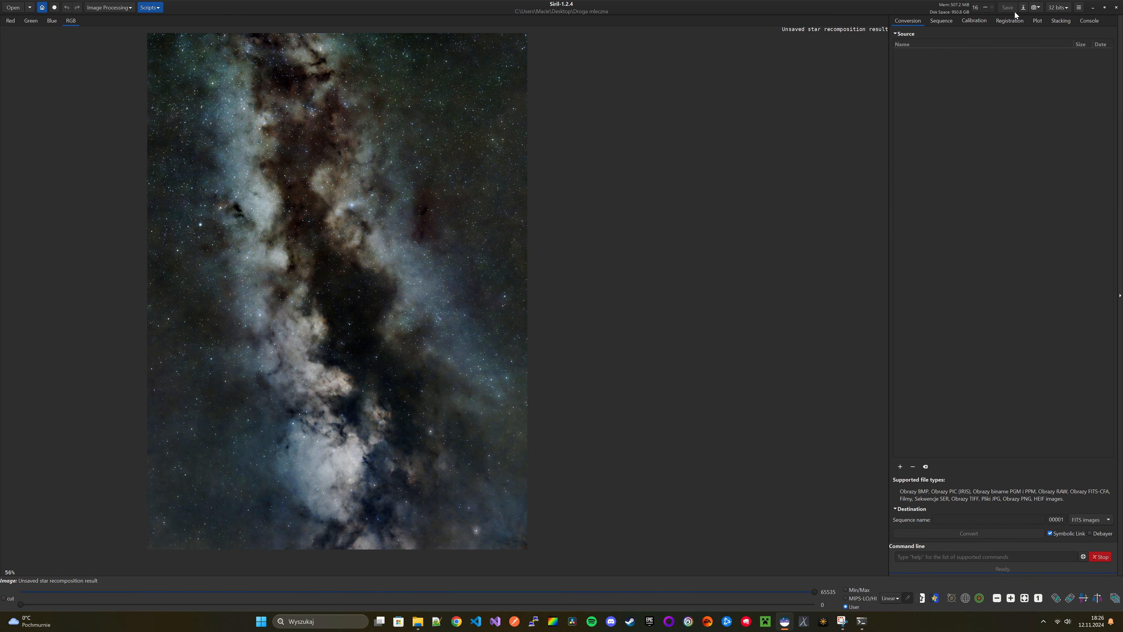
Start saving the recomposed image in TIFF format and name it star recomposition result.tif
left_click(1023, 7)
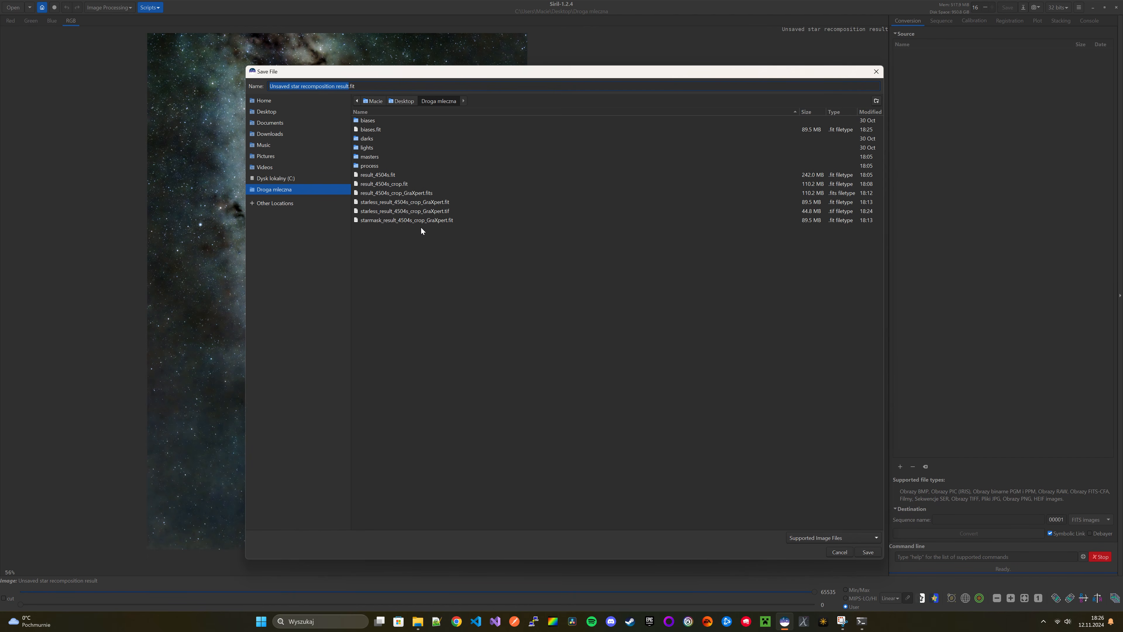
left_click(838, 536)
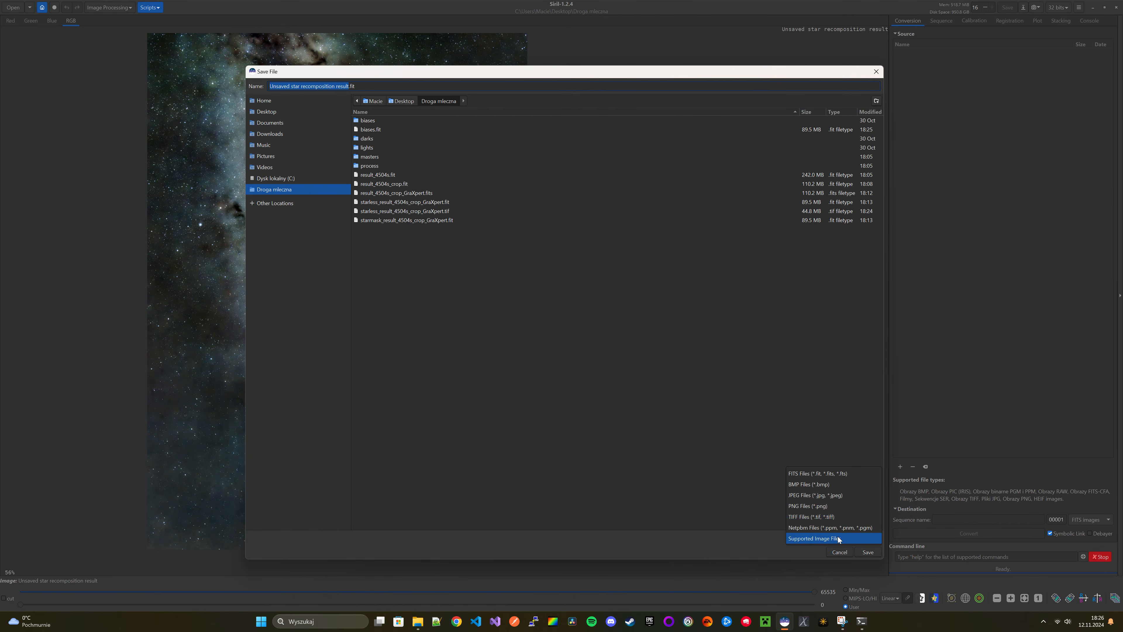
left_click(803, 518)
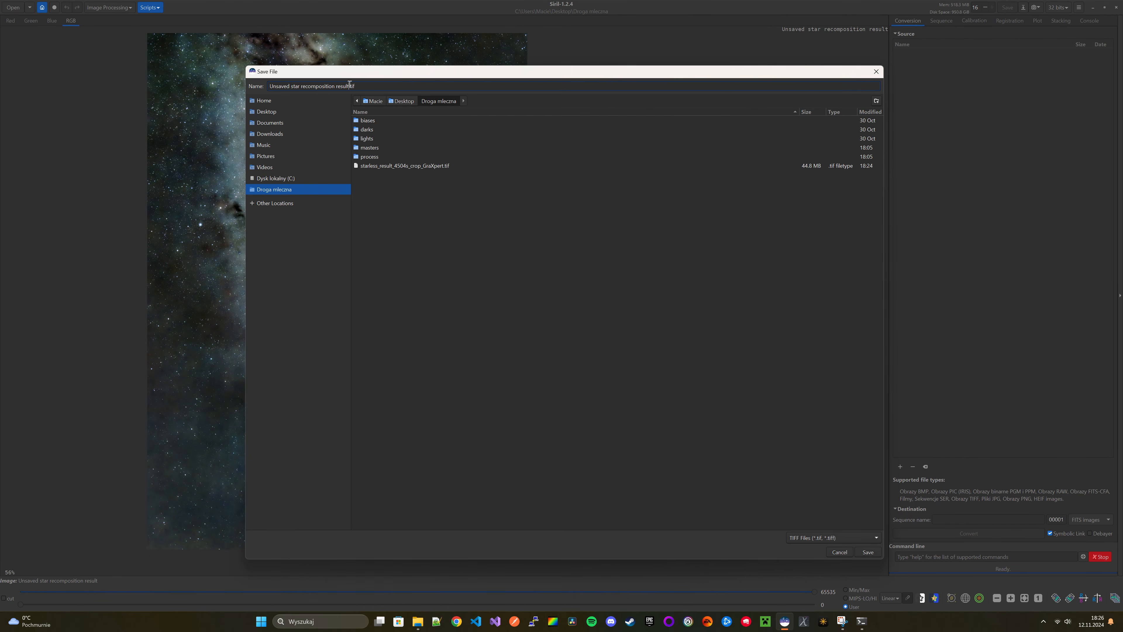
left_click_drag(349, 84, 217, 69)
left_click(313, 85)
left_click_drag(291, 87, 207, 87)
key("BackSpace")
left_click(383, 85)
Return to the Droga mleczna folder as the destination and save the TIFF there
left_click(724, 364)
left_click(876, 554)
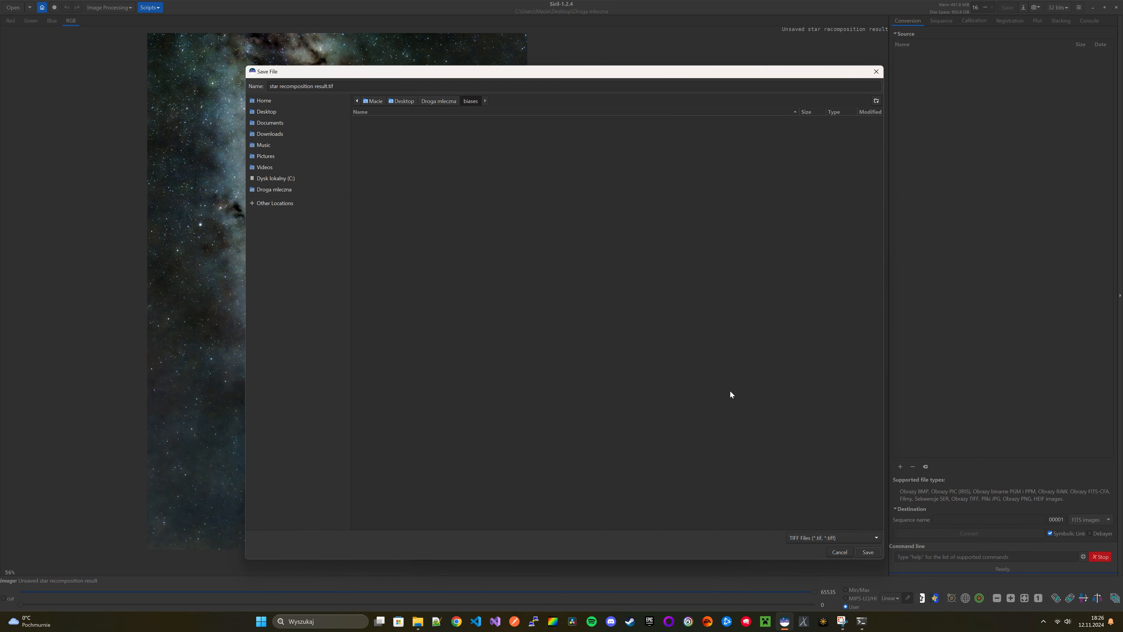
left_click(439, 101)
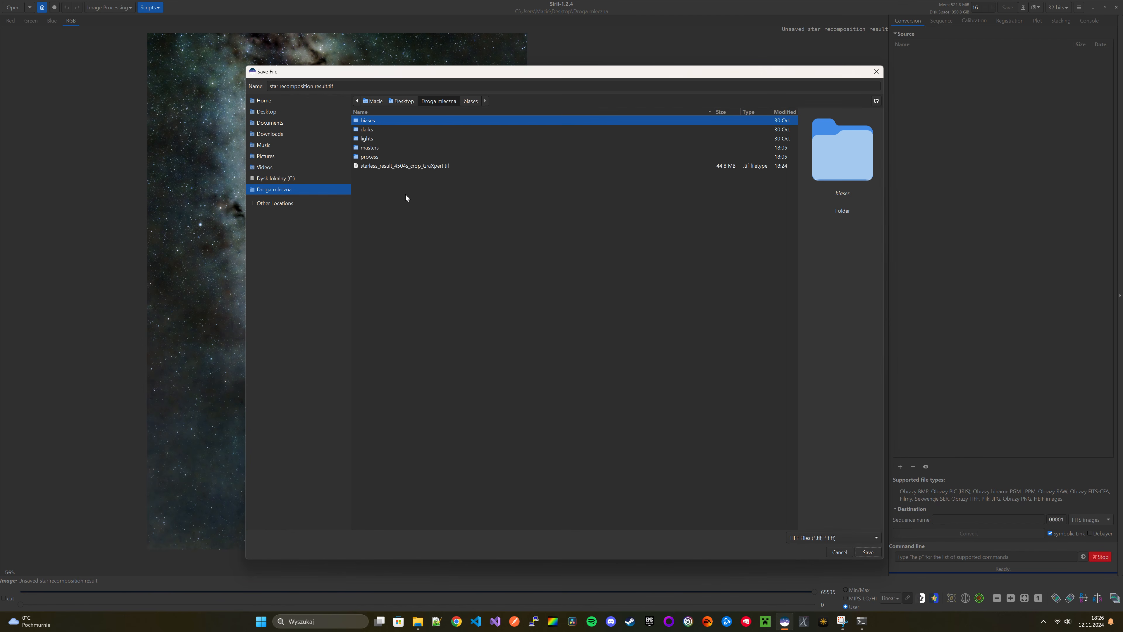
left_click(867, 552)
left_click(436, 101)
left_click(413, 99)
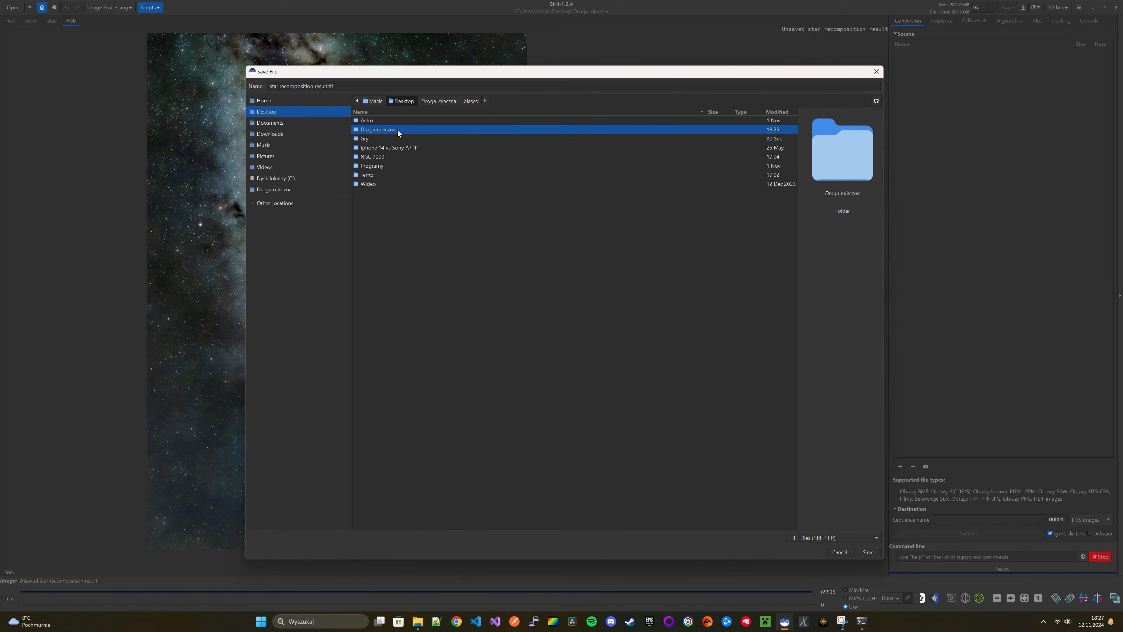
left_click(869, 554)
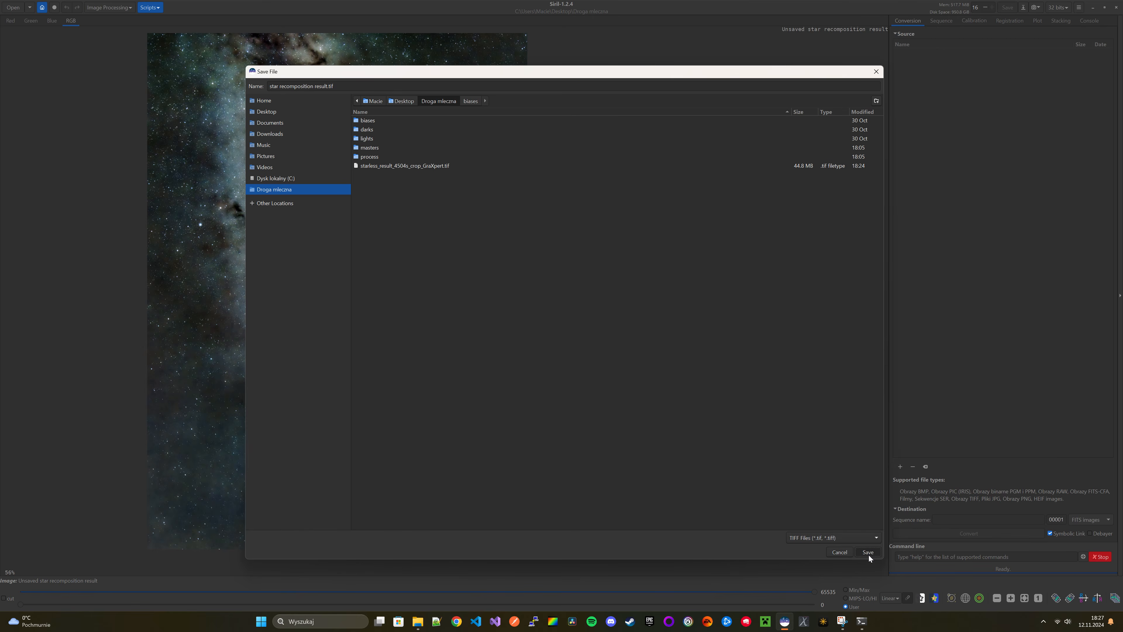
left_click(868, 552)
left_click(673, 371)
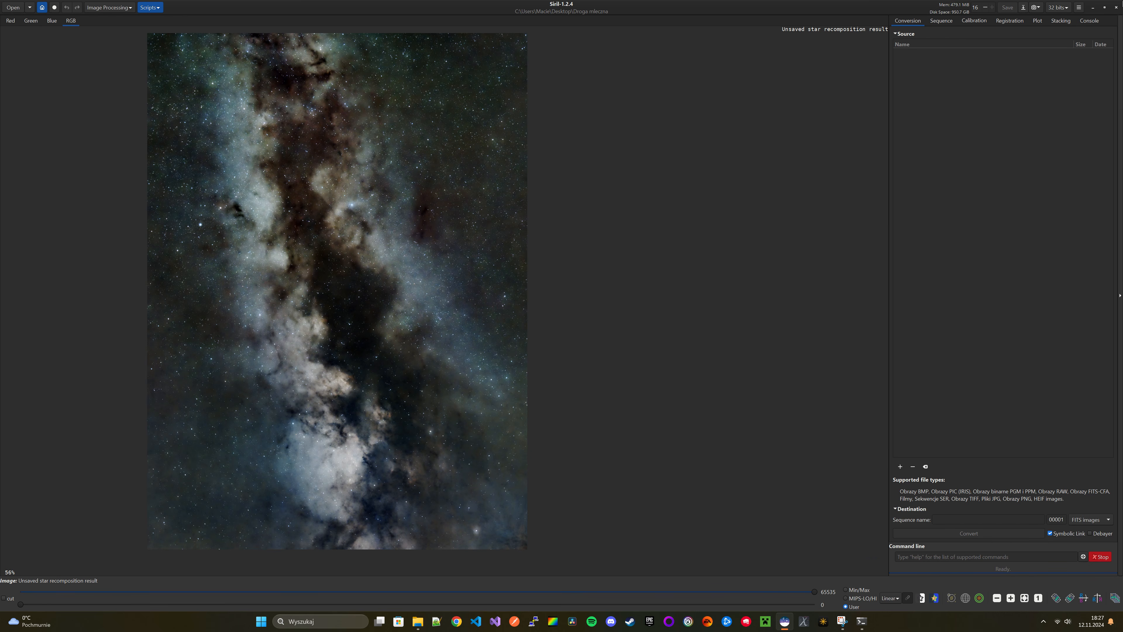
Close Siril and launch it again with no image loaded
left_click(785, 621)
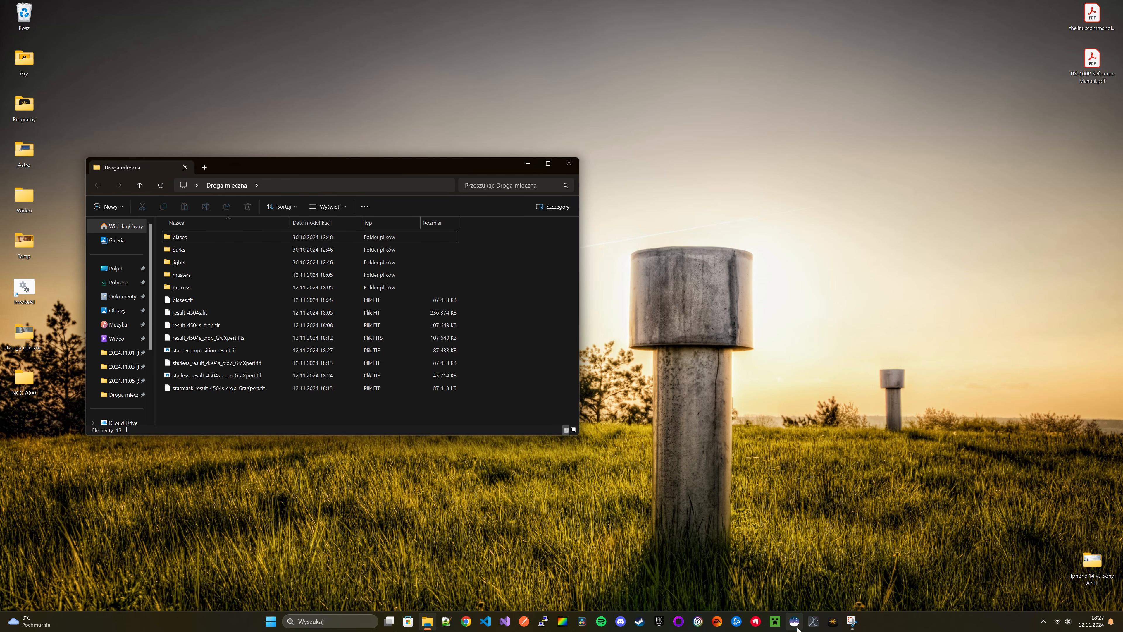
left_click(795, 622)
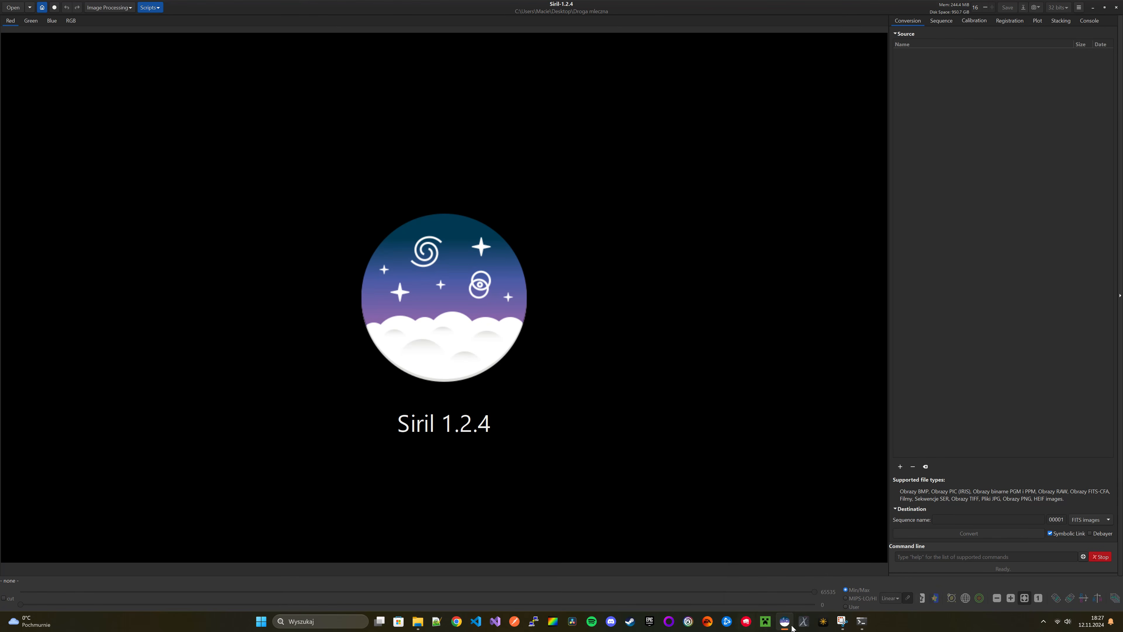
Close Siril and switch to Luminar Neo, showing its photo catalog
right_click(789, 622)
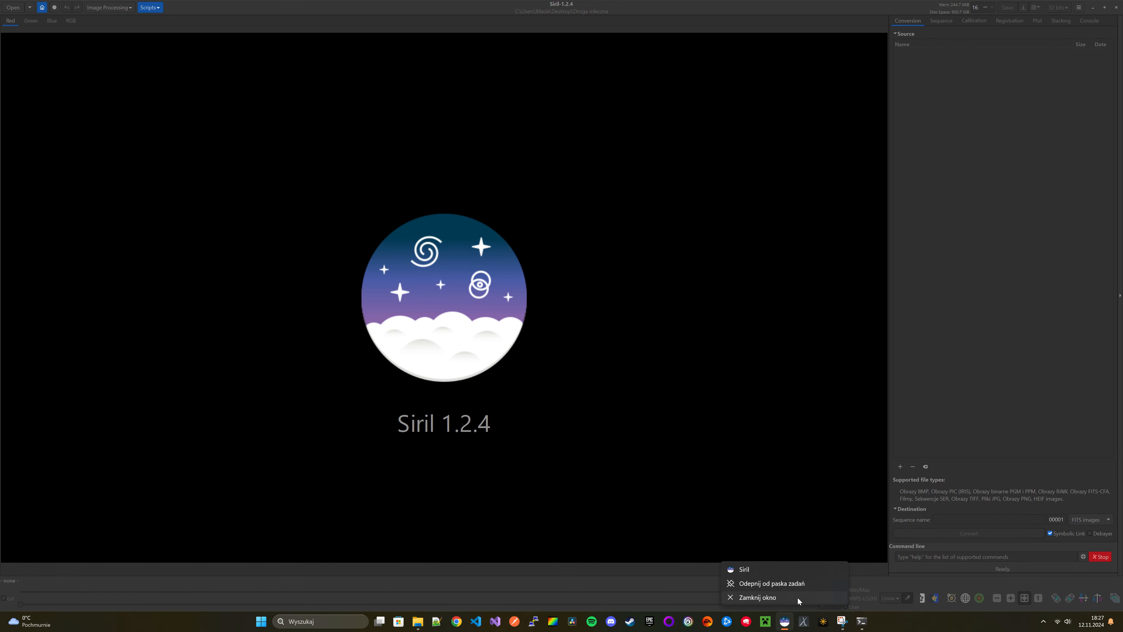
left_click(757, 597)
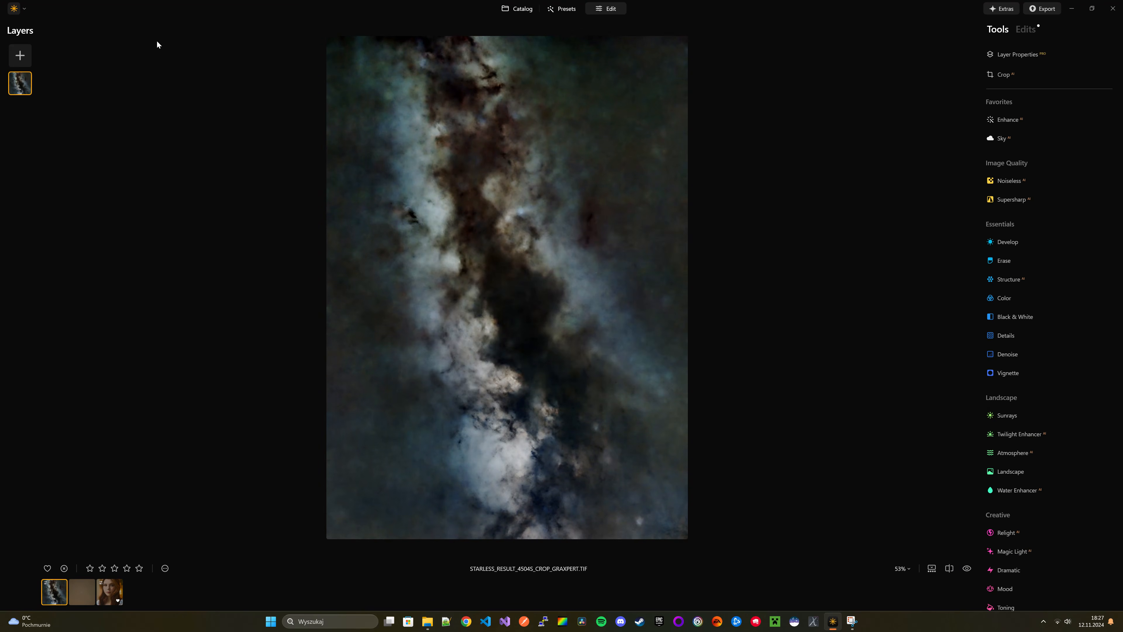
left_click(24, 10)
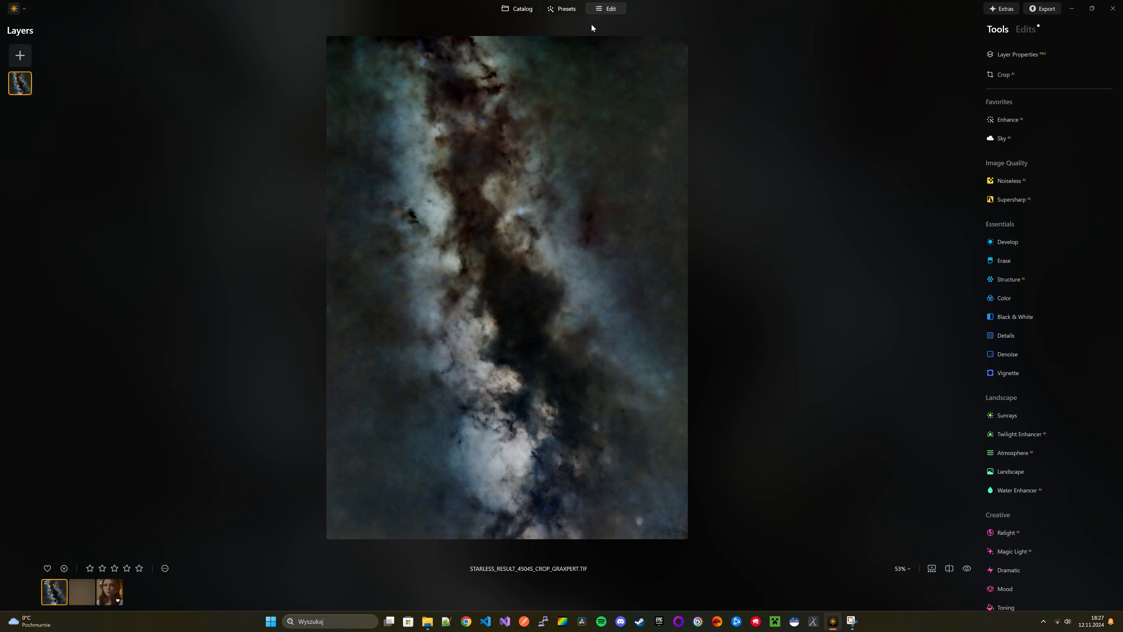
left_click(502, 10)
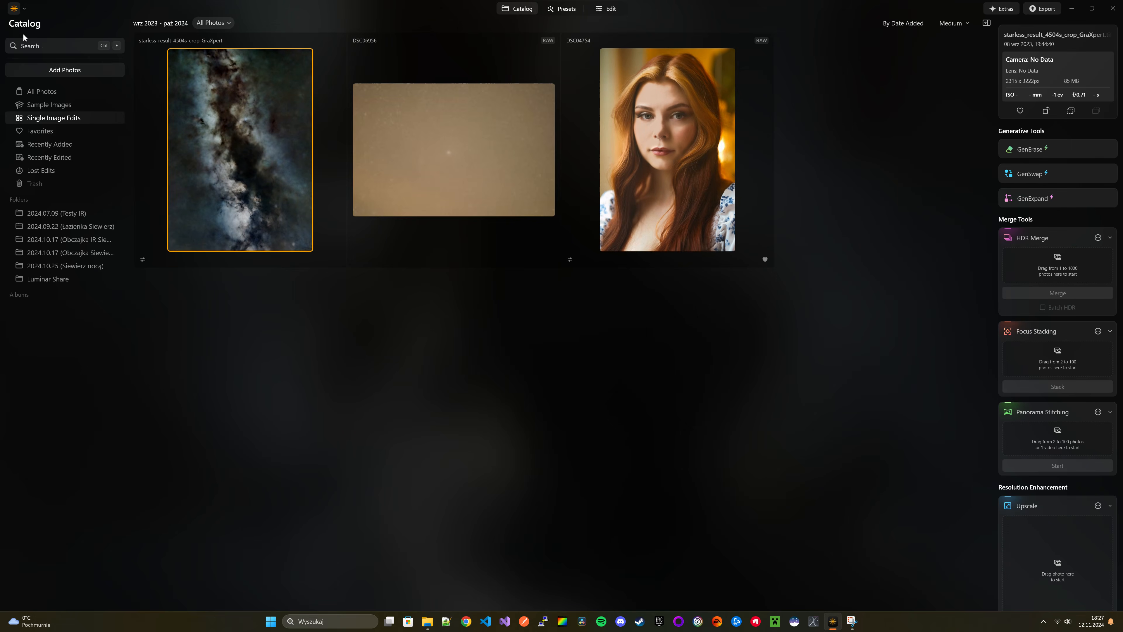
Add star recomposition result.tif from the Droga mleczna folder to the catalog and open it for editing
left_click(52, 70)
left_click(86, 99)
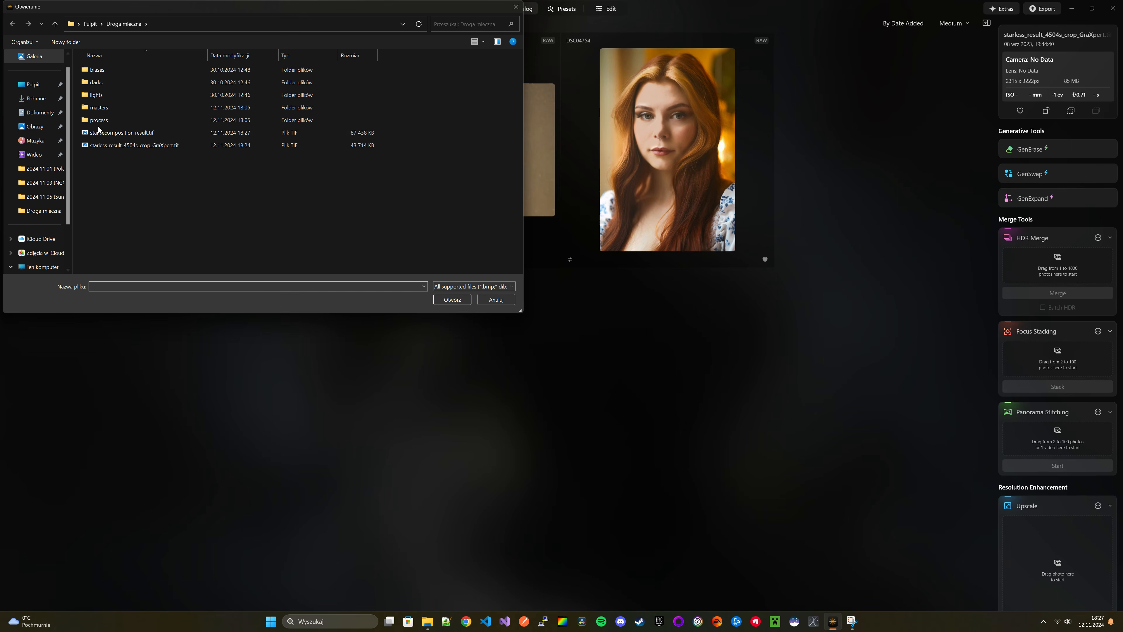
double_click(126, 135)
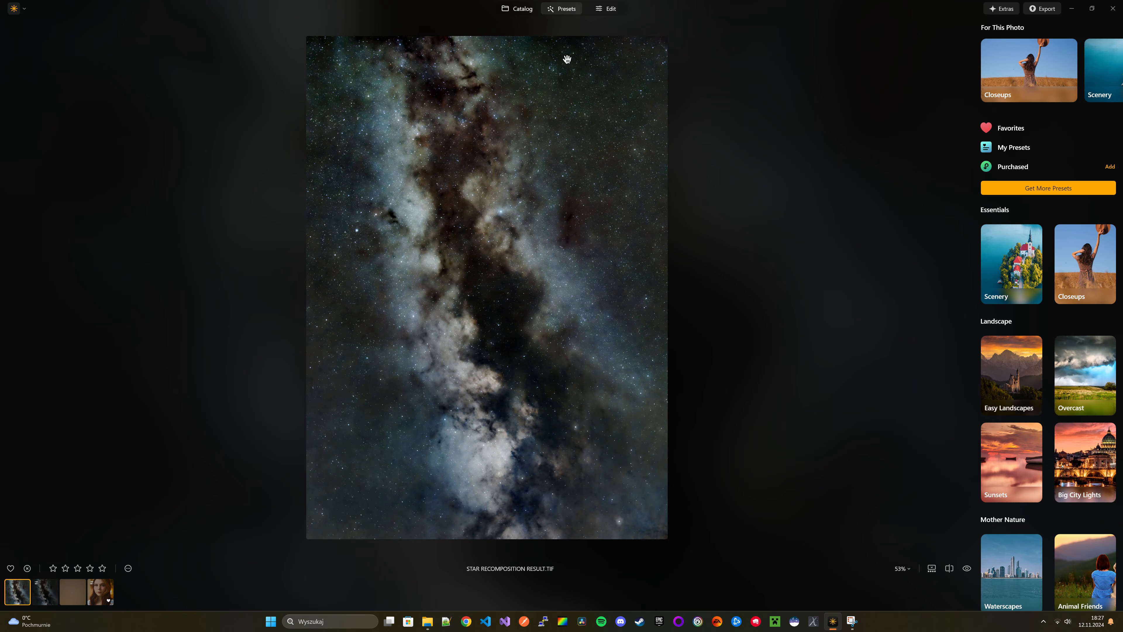
left_click(590, 3)
left_click(623, 13)
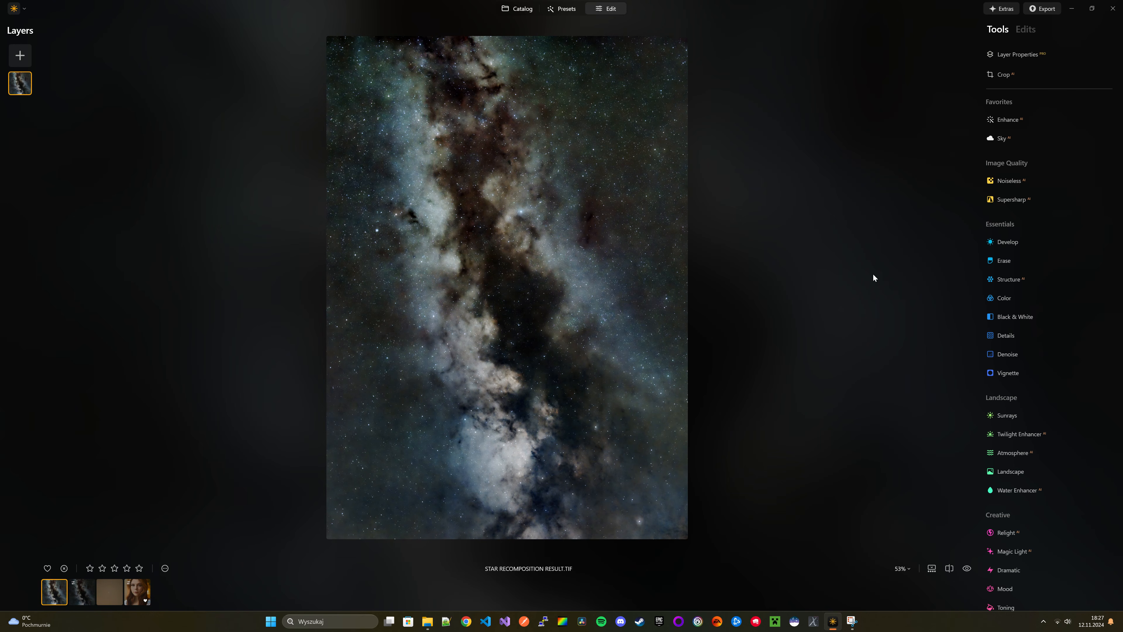
Sharpen the image with Supersharp in Universal mode, trying the Middle strength before settling on Low
scroll(593, 185, "up", 1)
scroll(599, 158, "down", 1)
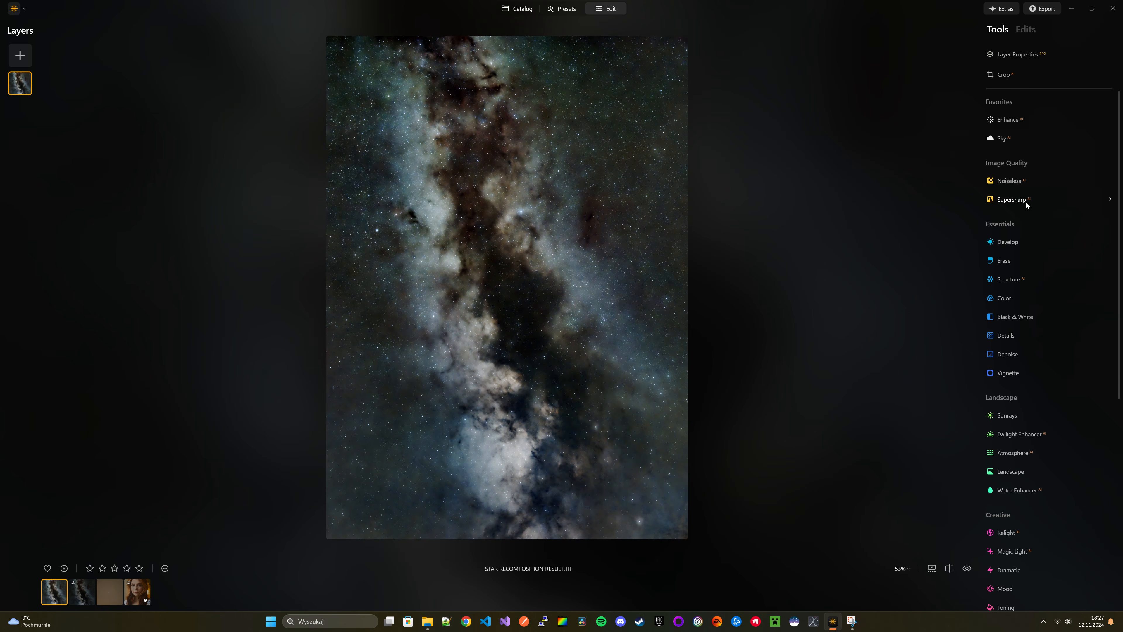
left_click(1017, 199)
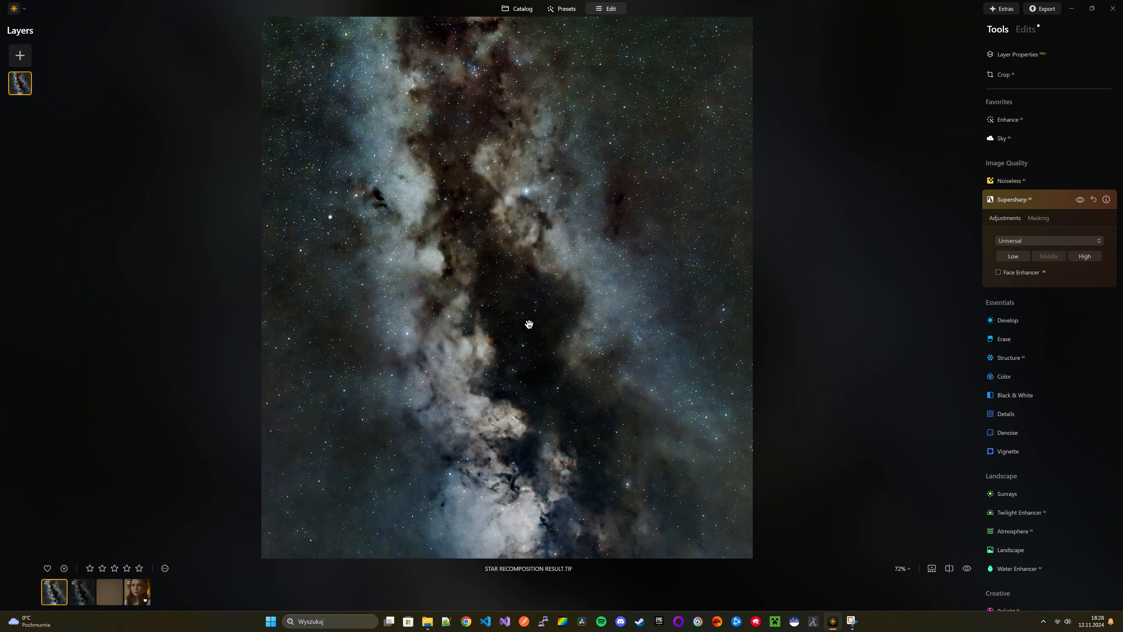
scroll(532, 210, "down", 3)
left_click(1080, 200)
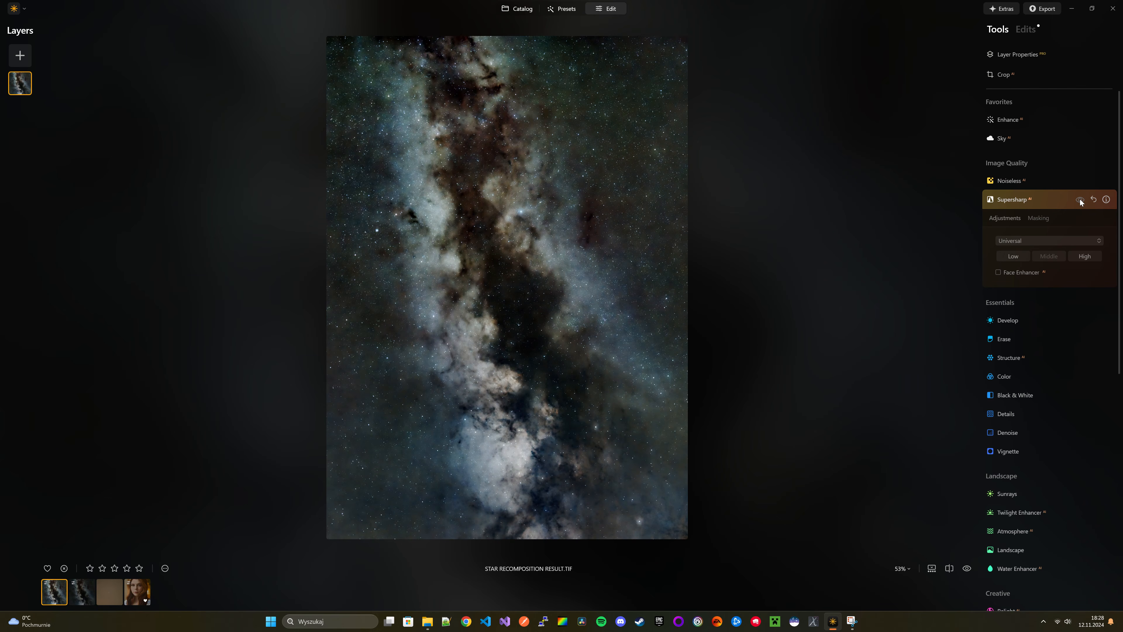
left_click(1013, 260)
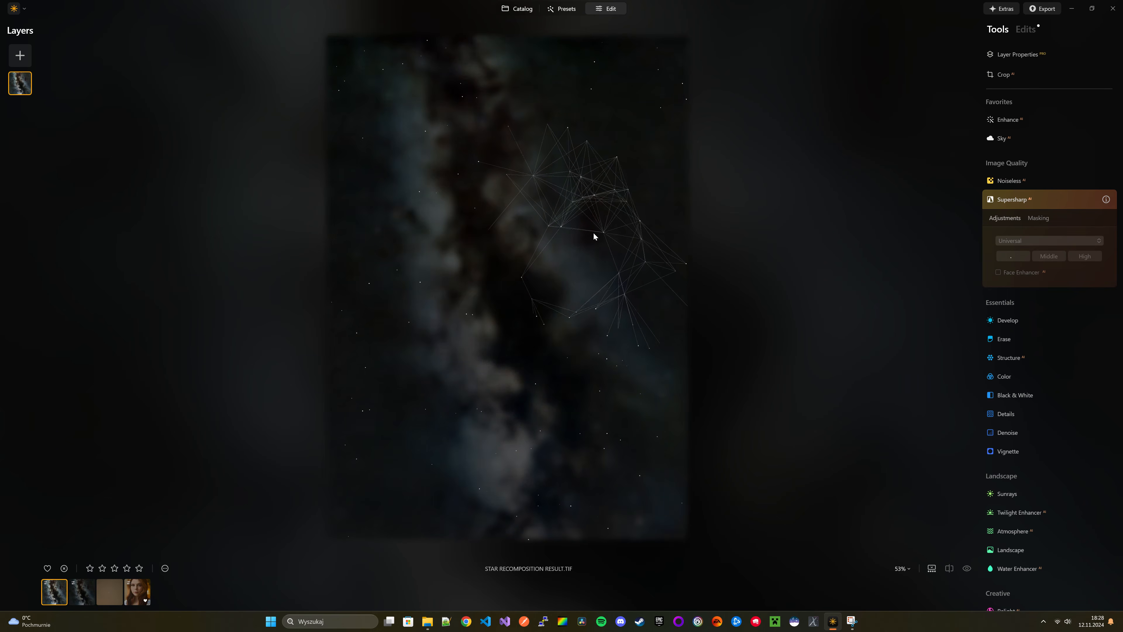
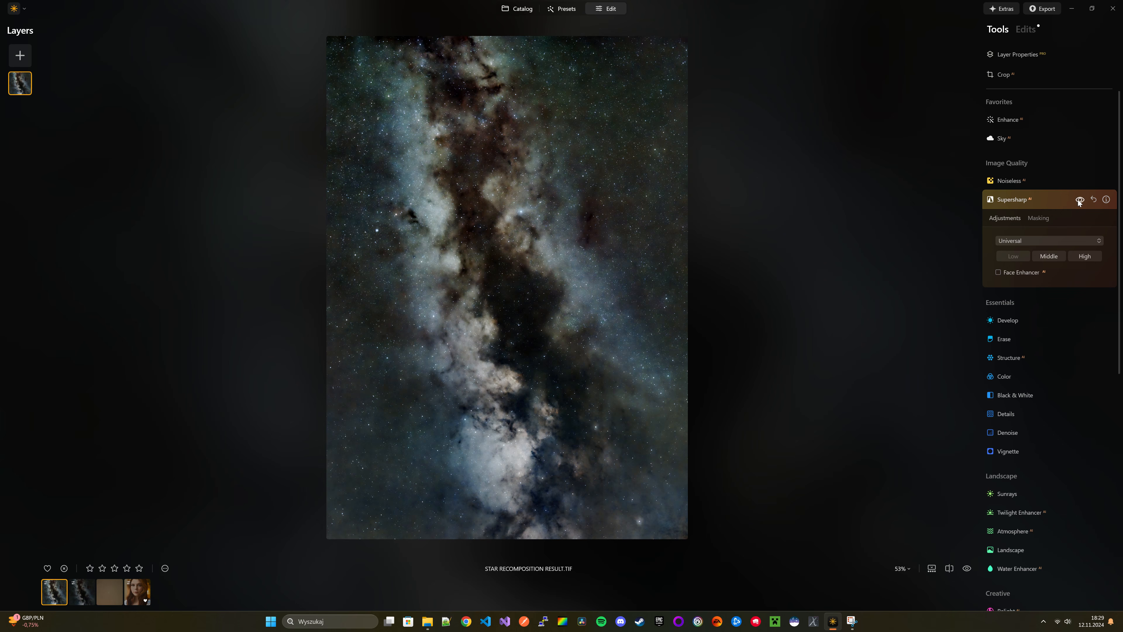
Compare the image with and without the Supersharp effect, both close up on the stars and as a whole
left_click(1080, 201)
left_click(1080, 201)
left_click(1080, 201)
scroll(399, 288, "up", 1)
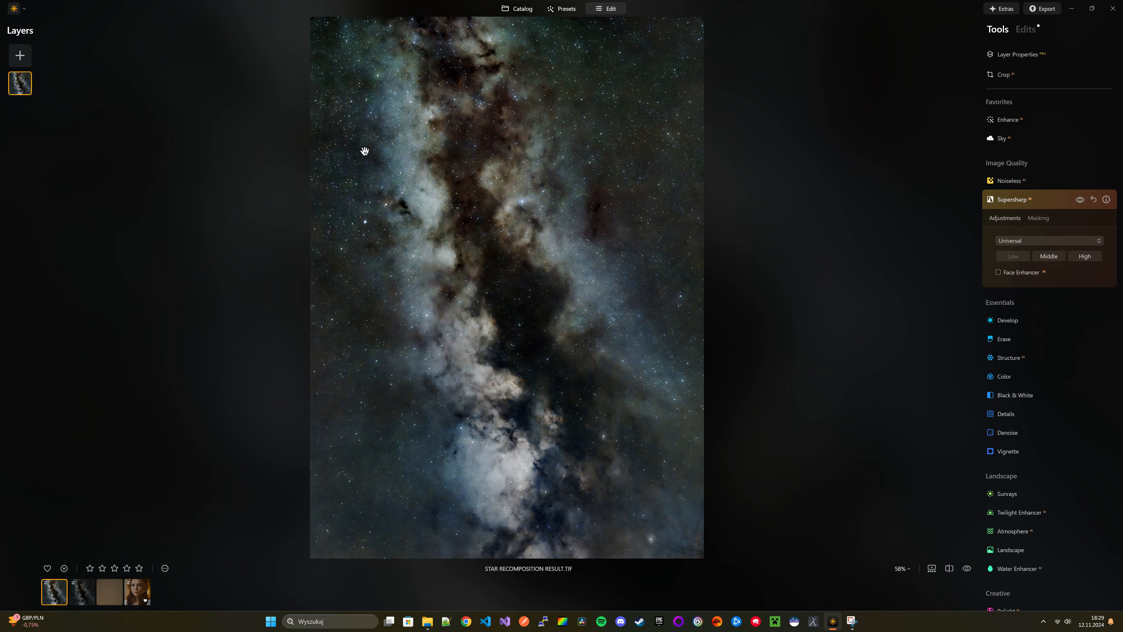
scroll(543, 241, "up", 10)
left_click(1080, 201)
left_click(1080, 201)
left_click(1080, 201)
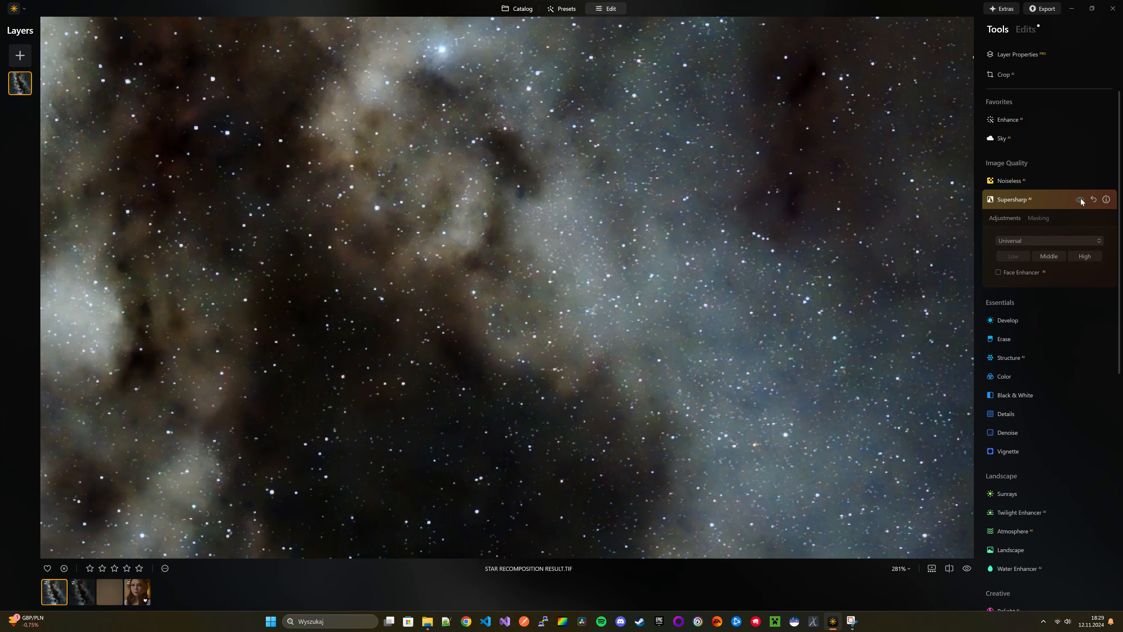
left_click(1080, 201)
left_click(1080, 201)
left_click(1080, 201)
left_click(1080, 201)
left_click(1080, 199)
scroll(654, 249, "down", 6)
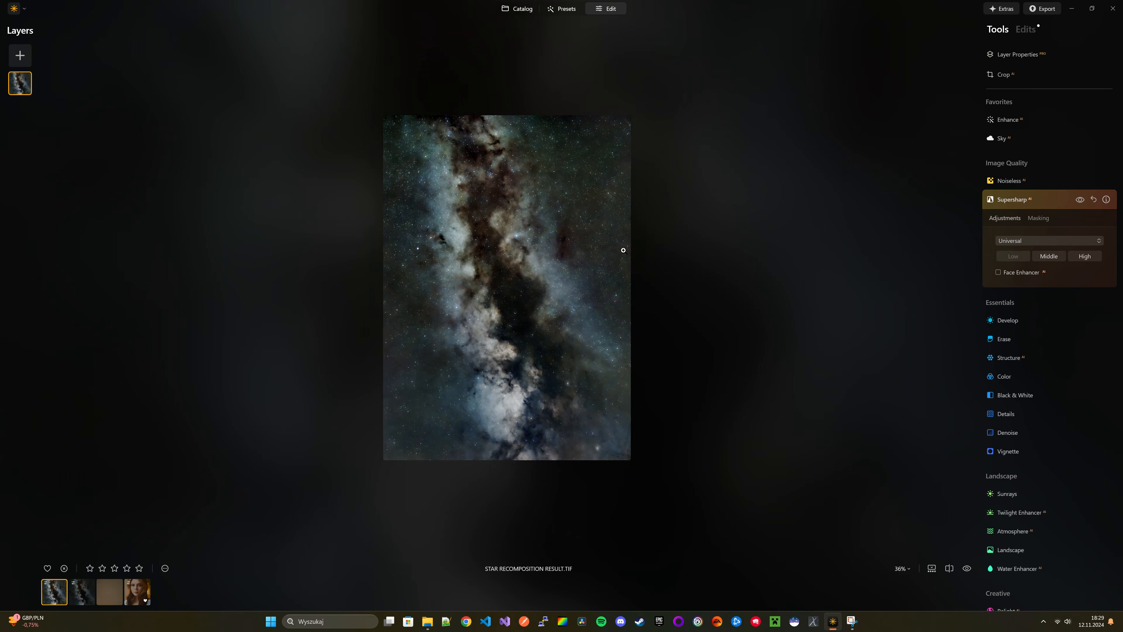
scroll(624, 251, "up", 1)
left_click(1075, 200)
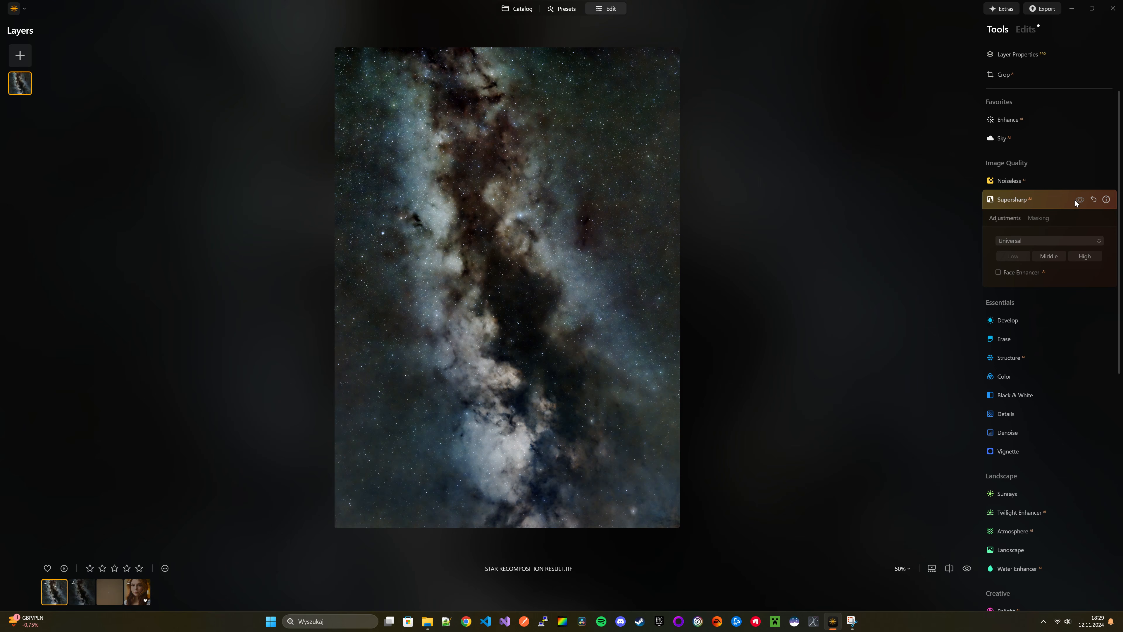
left_click(1076, 200)
left_click(1076, 200)
left_click(1074, 200)
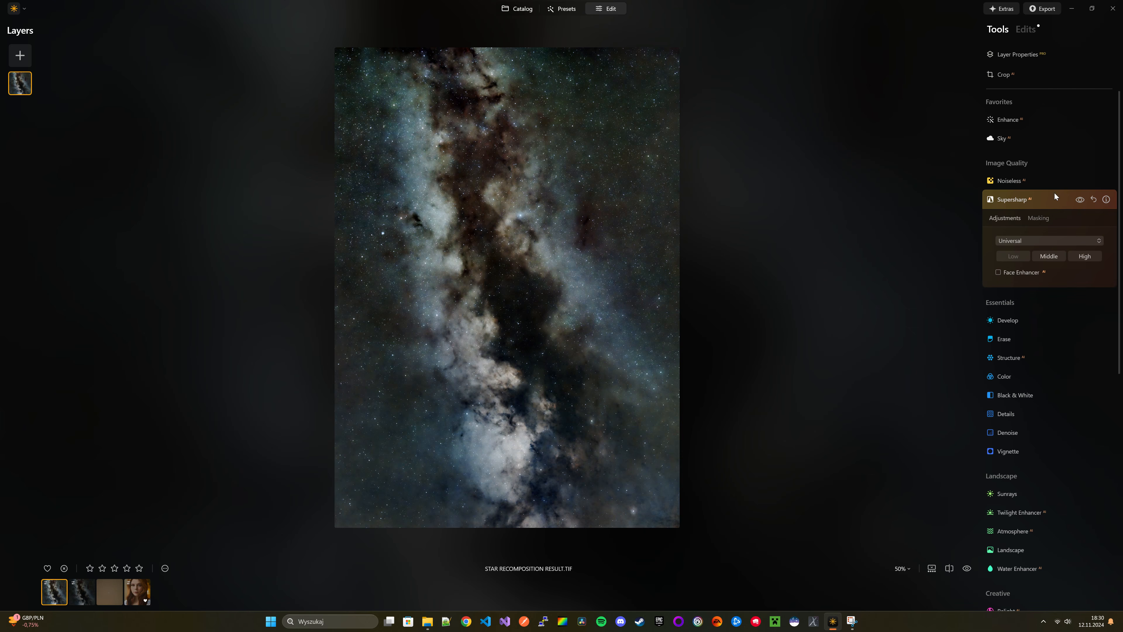
Examine the sharpened stars and dust clouds at several magnifications, including the upper part of the image at 100%
scroll(421, 271, "up", 3)
scroll(333, 266, "down", 2)
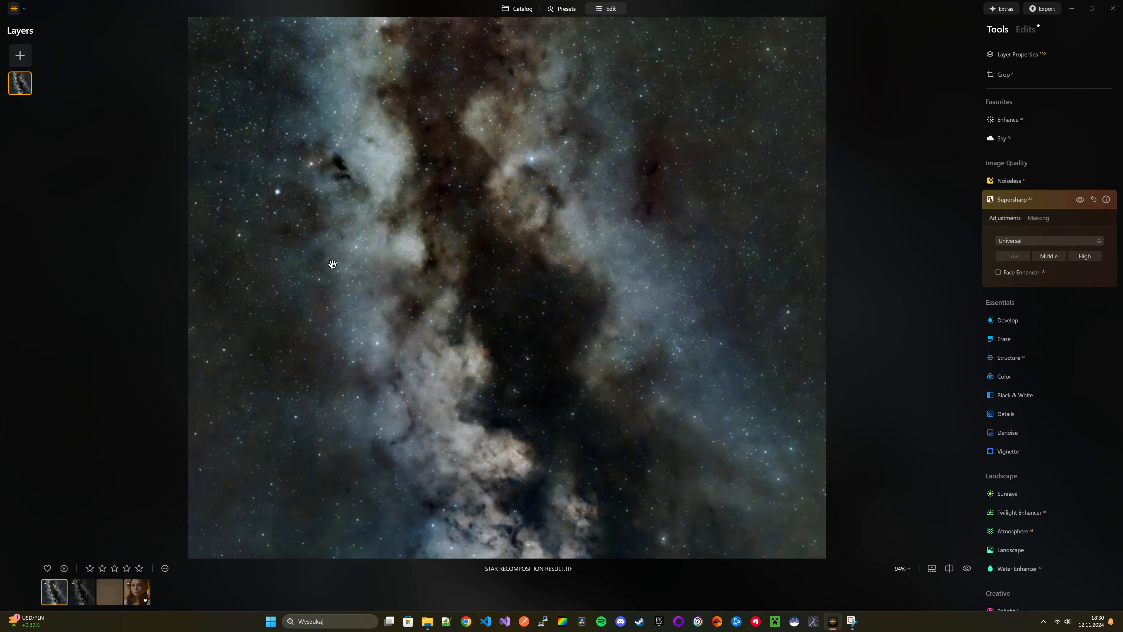
scroll(334, 265, "up", 3)
scroll(333, 268, "down", 5)
scroll(334, 268, "up", 2)
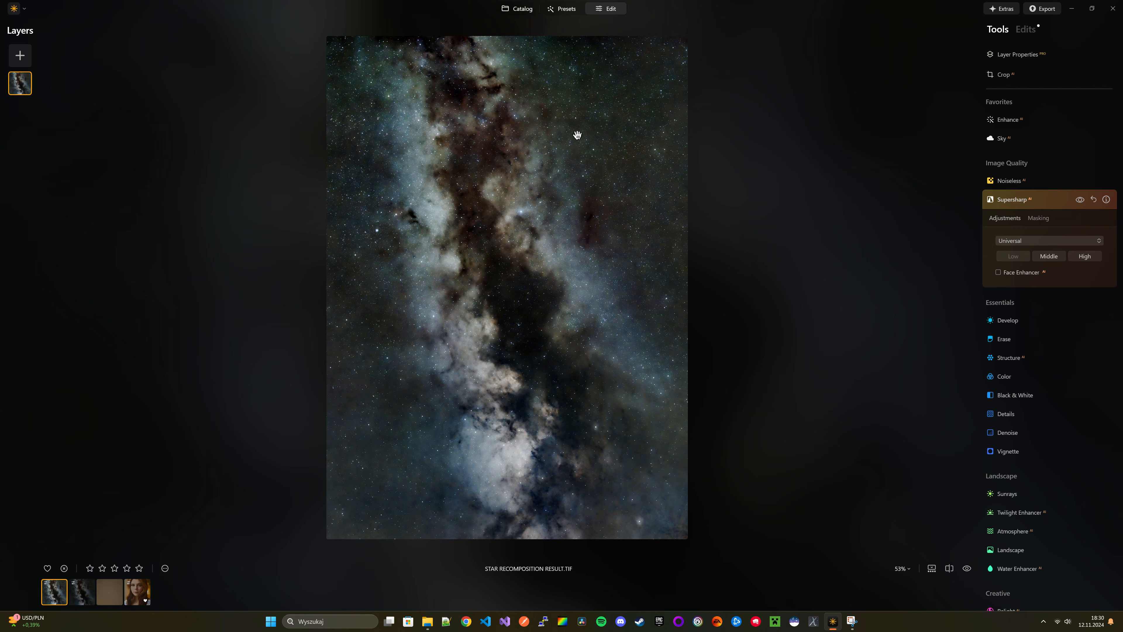
left_click(620, 89)
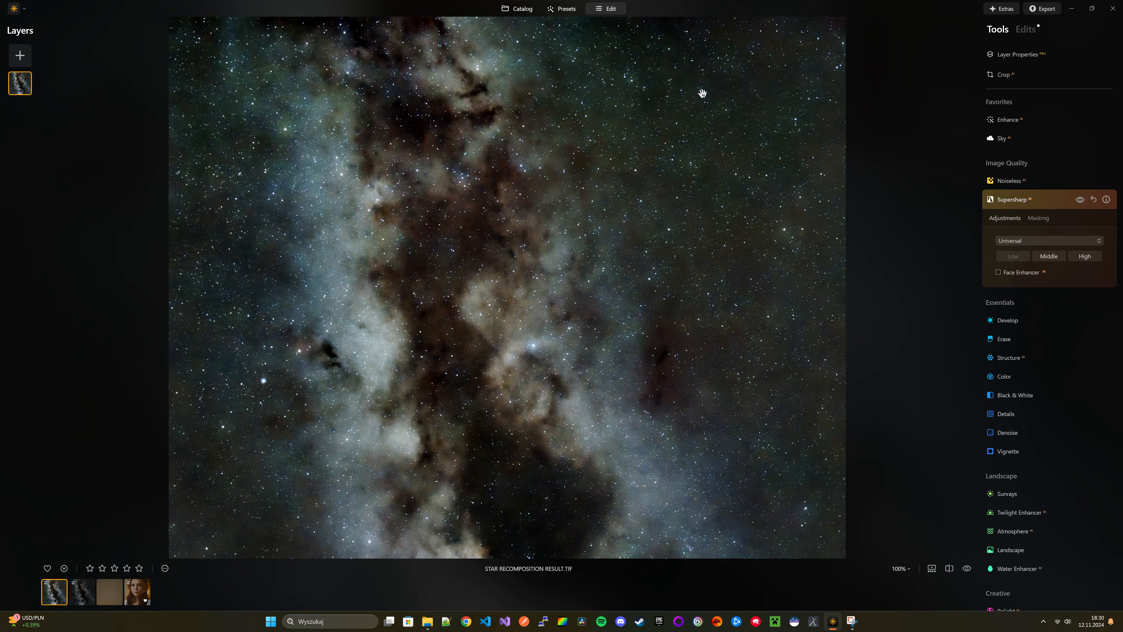
left_click(665, 138)
Set Remove Color Cast to 16 in the Color adjustments
left_click(1037, 321)
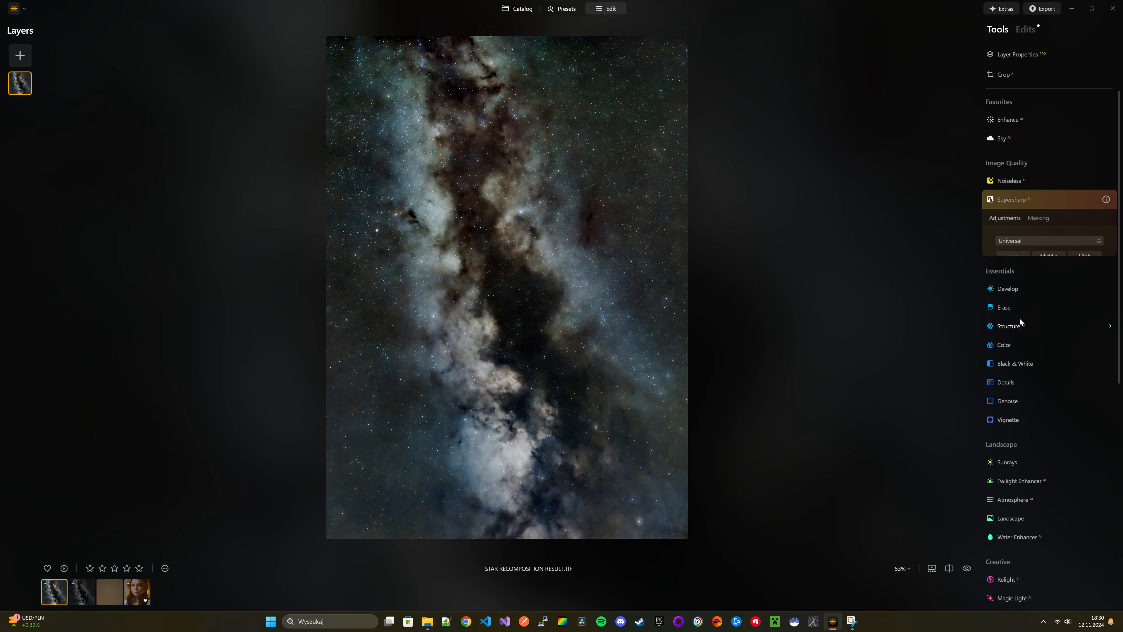
scroll(1035, 372, "down", 1)
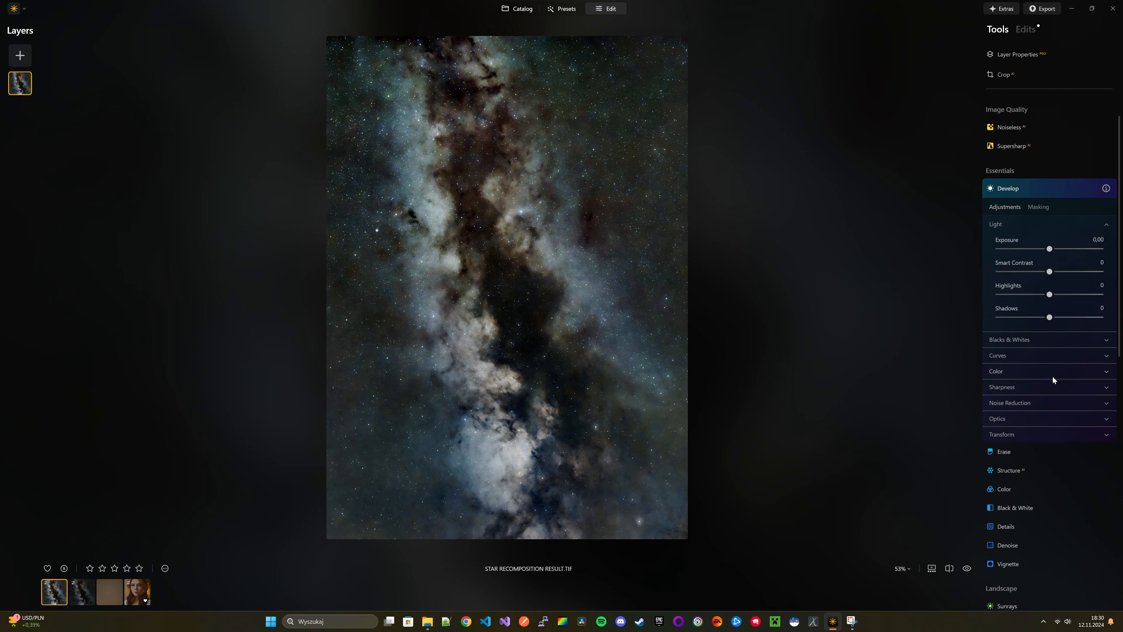
left_click(1013, 333)
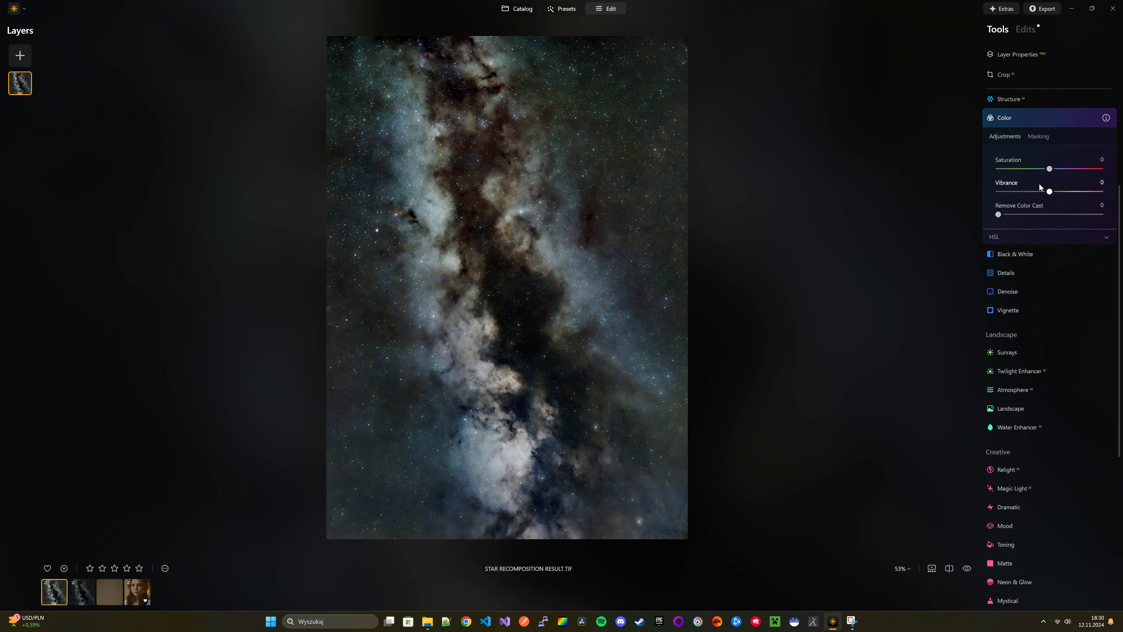
mouse_move(999, 268)
left_mouse_down()
mouse_move(1049, 268)
mouse_move(1013, 269)
left_mouse_up()
Suppress the greens in the HSL adjustments by setting the green hue to -82 and its saturation to -73
left_click(1016, 285)
scroll(1041, 283, "down", 1)
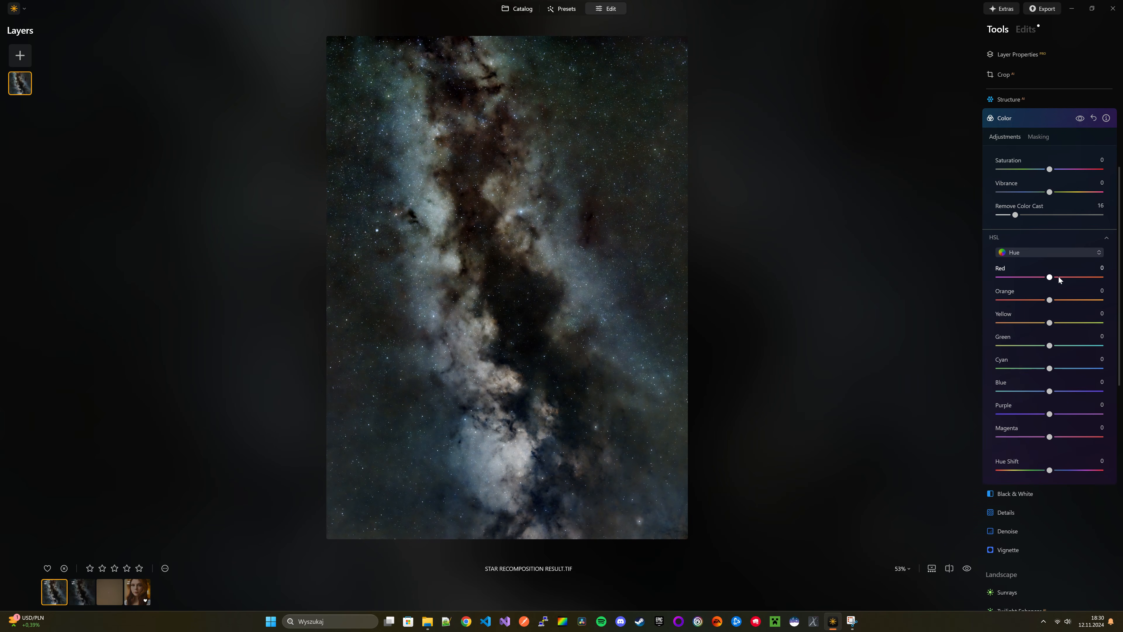
left_click(1036, 252)
left_click(1034, 285)
left_click_drag(1049, 345, 1007, 346)
left_click(1059, 252)
left_click(1035, 272)
left_click(1052, 254)
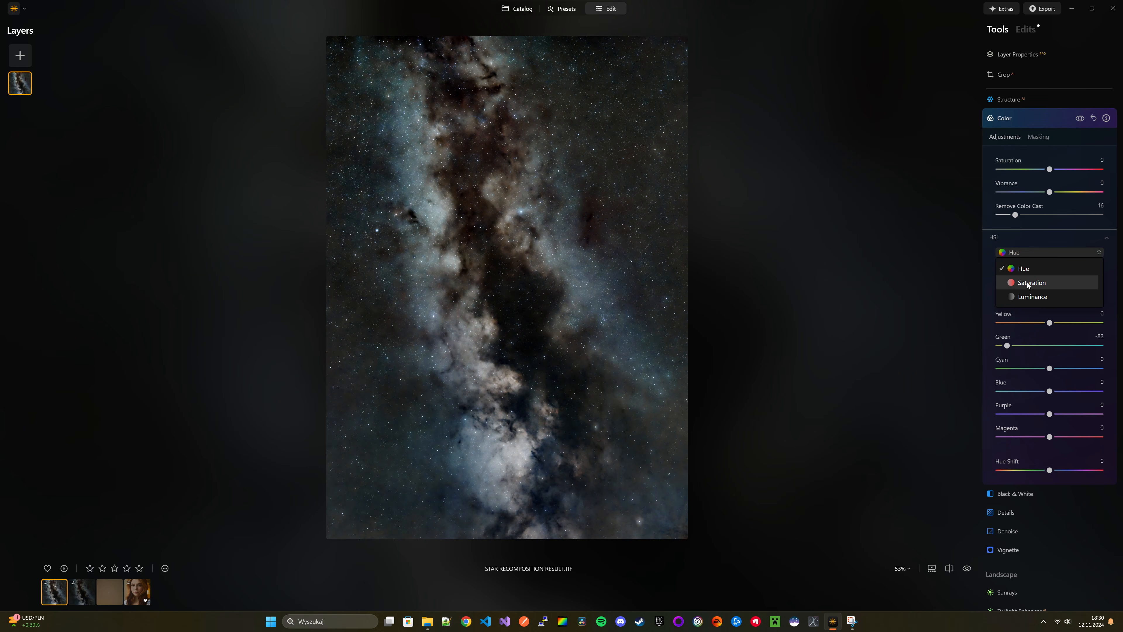
Raise the red saturation and luminance slightly in the HSL adjustments and adjust the orange luminance
left_click(1027, 286)
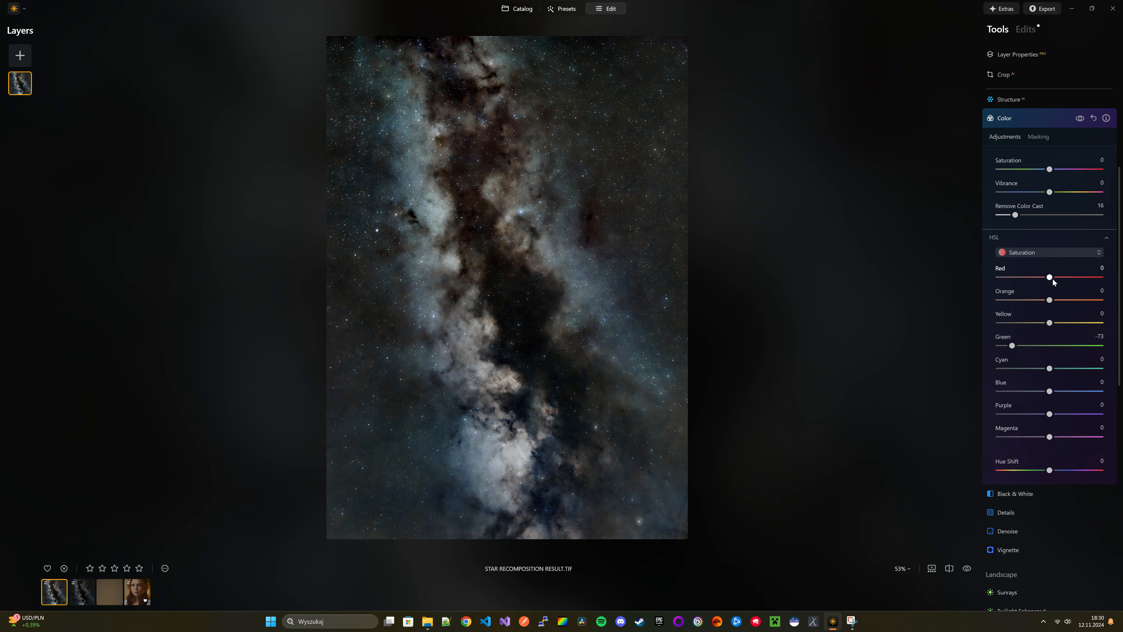
left_click_drag(1050, 279, 1113, 285)
mouse_move(1033, 278)
left_mouse_down()
mouse_move(1065, 278)
mouse_move(1053, 281)
left_mouse_up()
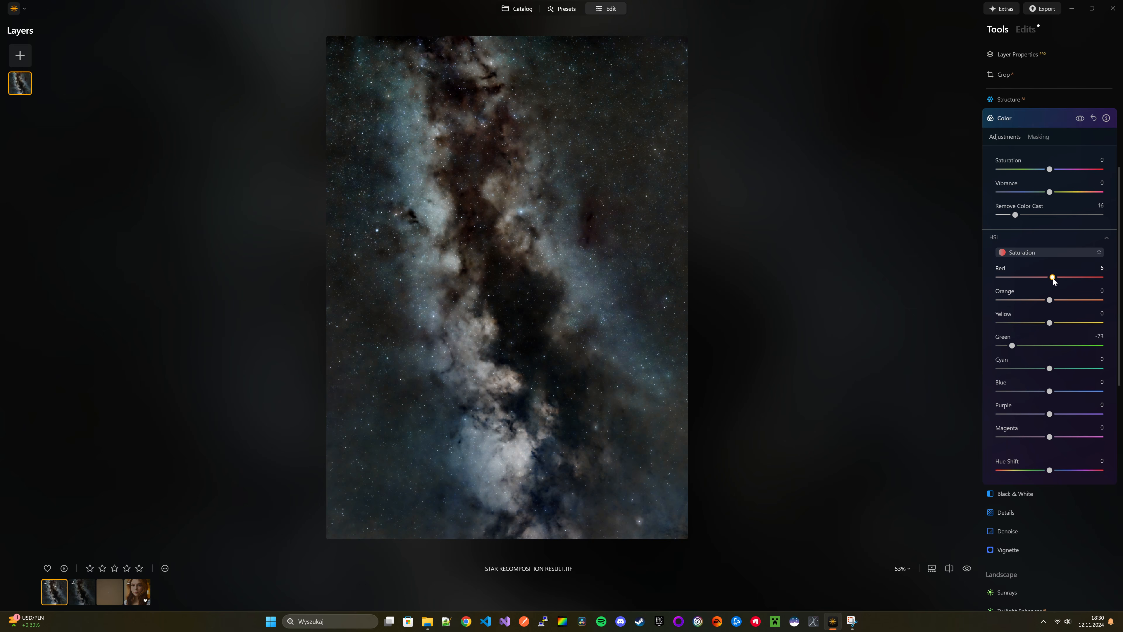
left_click(1062, 254)
left_click(1026, 294)
left_click_drag(1049, 277, 1076, 300)
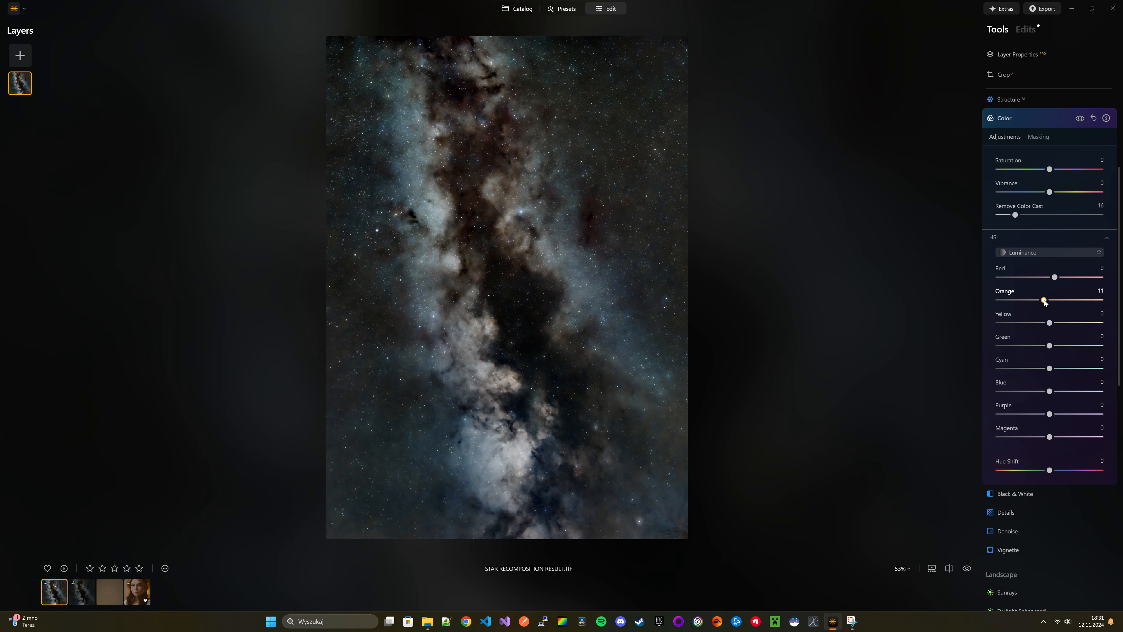
Fine-tune HSL saturation and luminance for the other colors, with saturation at 12 for orange, 11 for yellow and -10 for blue
left_click(1061, 253)
left_click(1050, 297)
left_click_drag(1050, 301, 1057, 326)
left_click(1049, 252)
left_click(1033, 294)
left_click_drag(1046, 326, 1043, 395)
Reduce the HSL saturation of purple to -37 and of magenta to -50
left_click(1043, 252)
left_click(1036, 282)
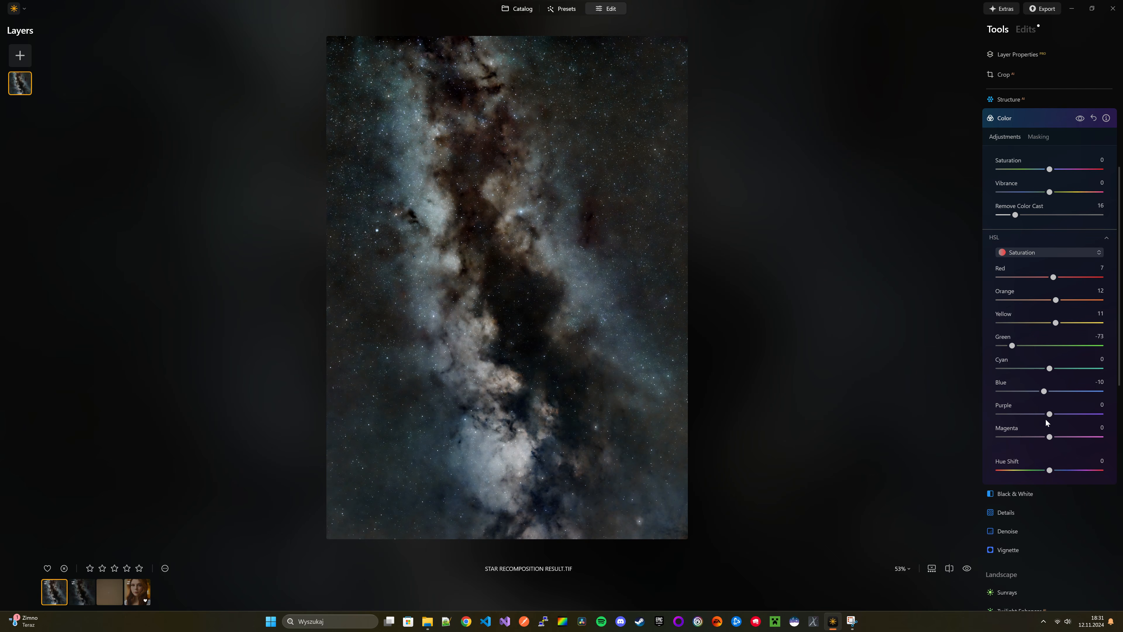
left_click_drag(1051, 415, 1024, 437)
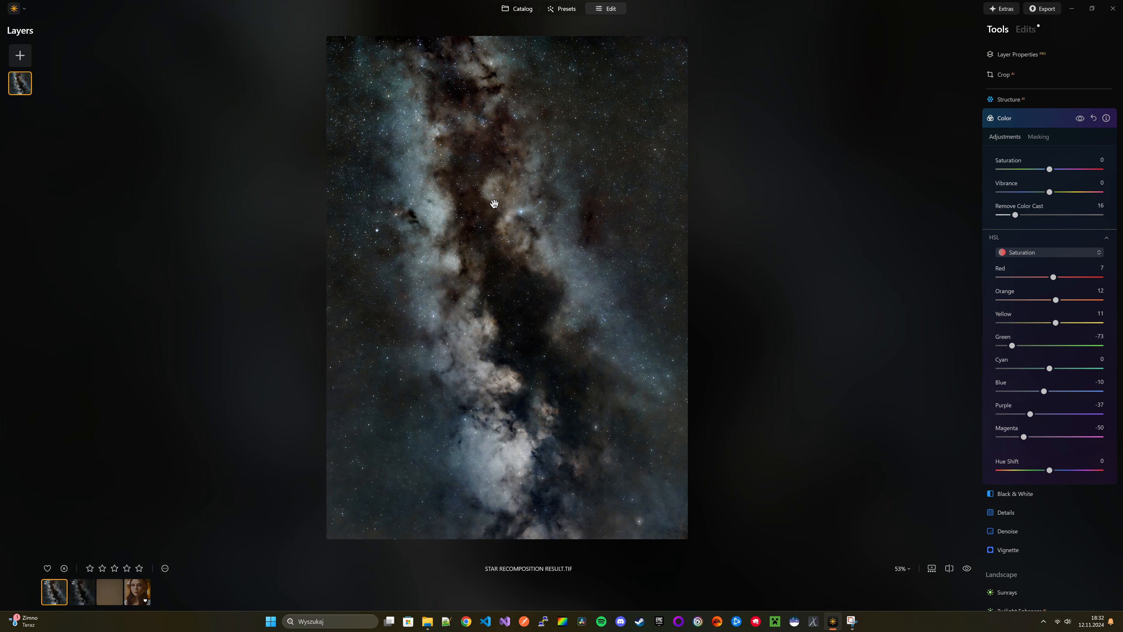
In the Develop light adjustments, set Smart Contrast to -20, Highlights to 18 and Shadows to -19
scroll(1017, 345, "up", 4)
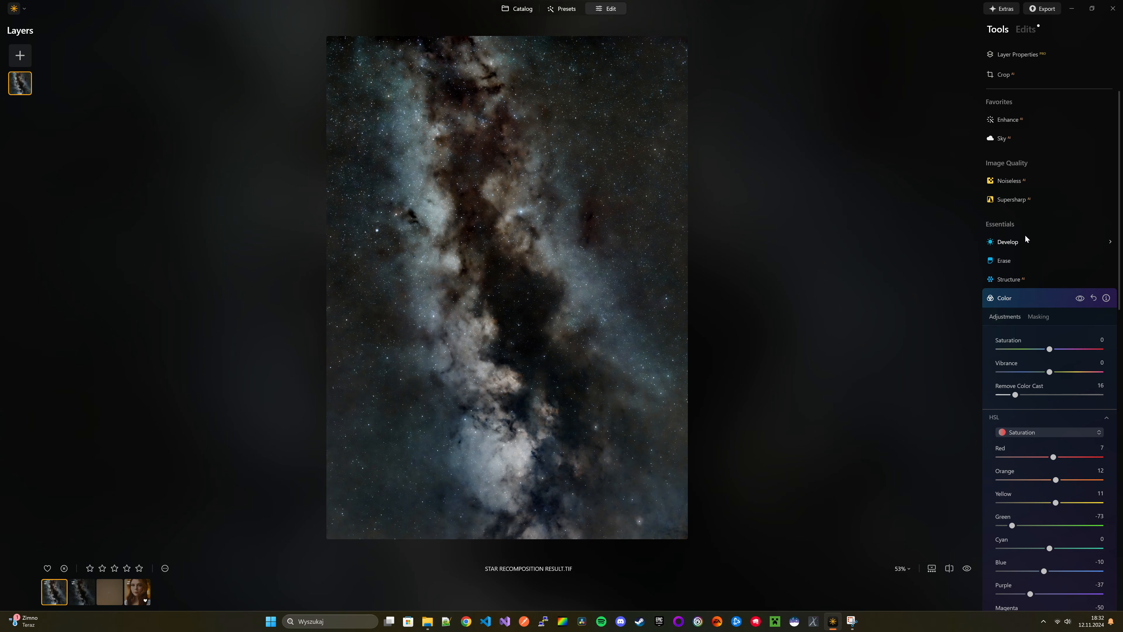
left_click(1010, 247)
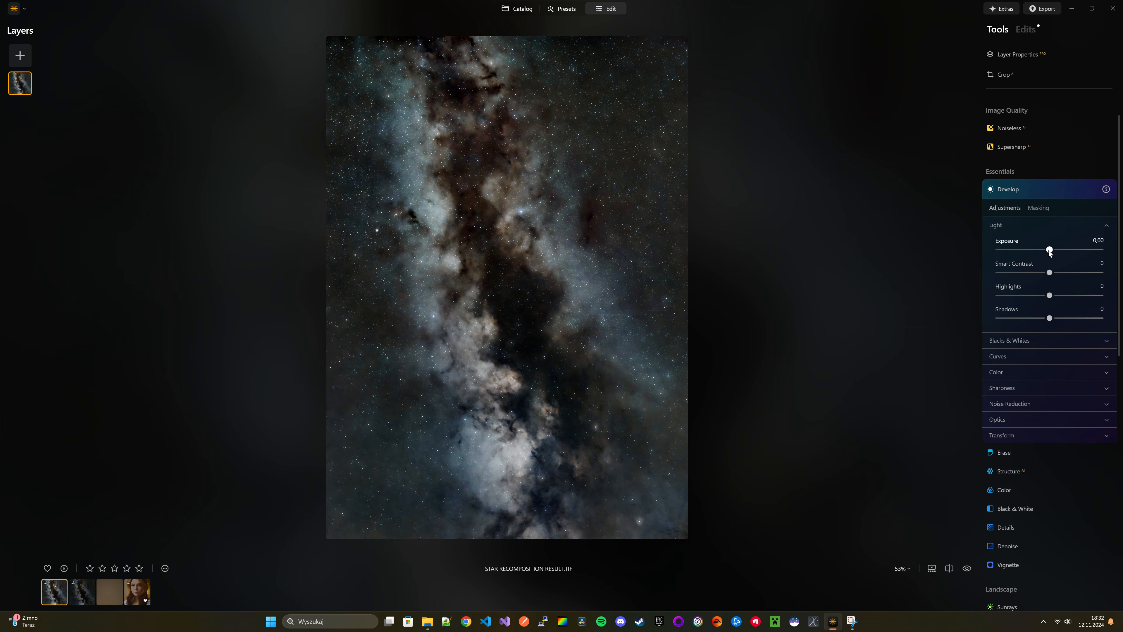
mouse_move(1050, 272)
left_mouse_down()
mouse_move(1063, 272)
mouse_move(1033, 273)
mouse_move(1099, 273)
mouse_move(1039, 274)
left_mouse_up()
left_click_drag(1049, 295, 1040, 321)
Open the Blacks & Whites adjustments of the Develop tool
left_click(1034, 340)
scroll(1044, 327, "down", 3)
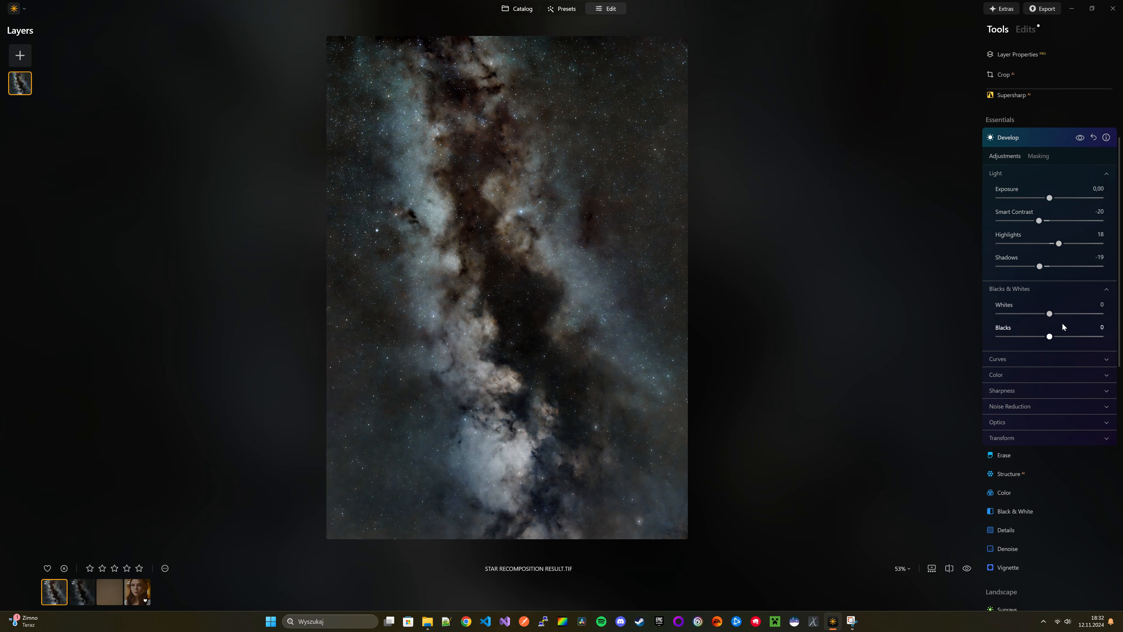
scroll(1050, 344, "down", 1)
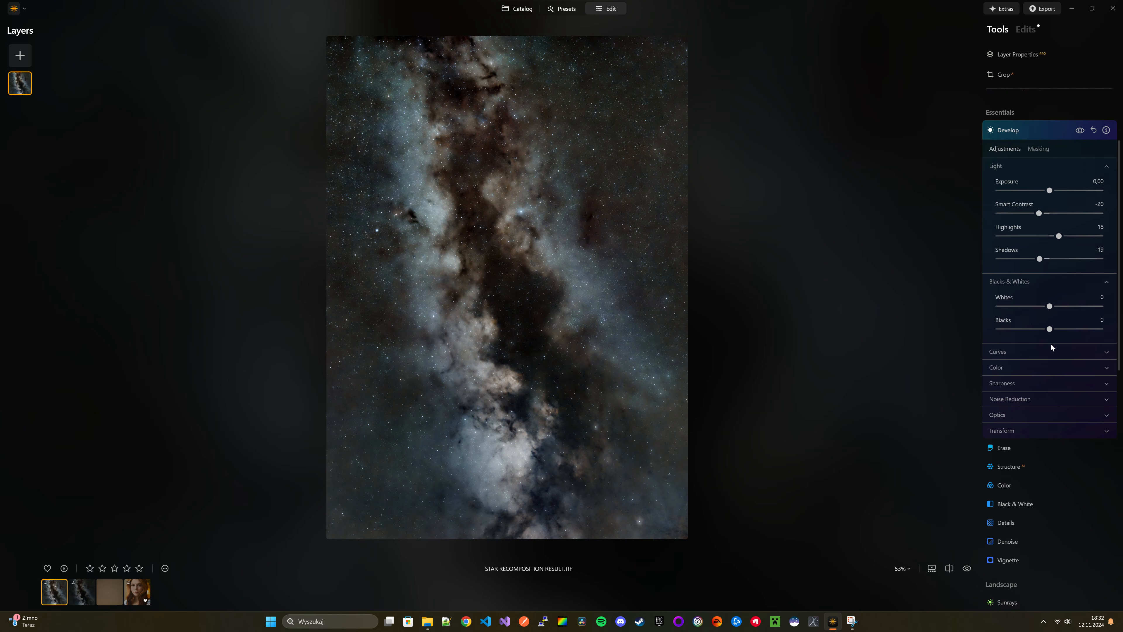
Set Blacks to -3 and Whites to -2 in the Develop adjustments
scroll(1039, 330, "up", 1)
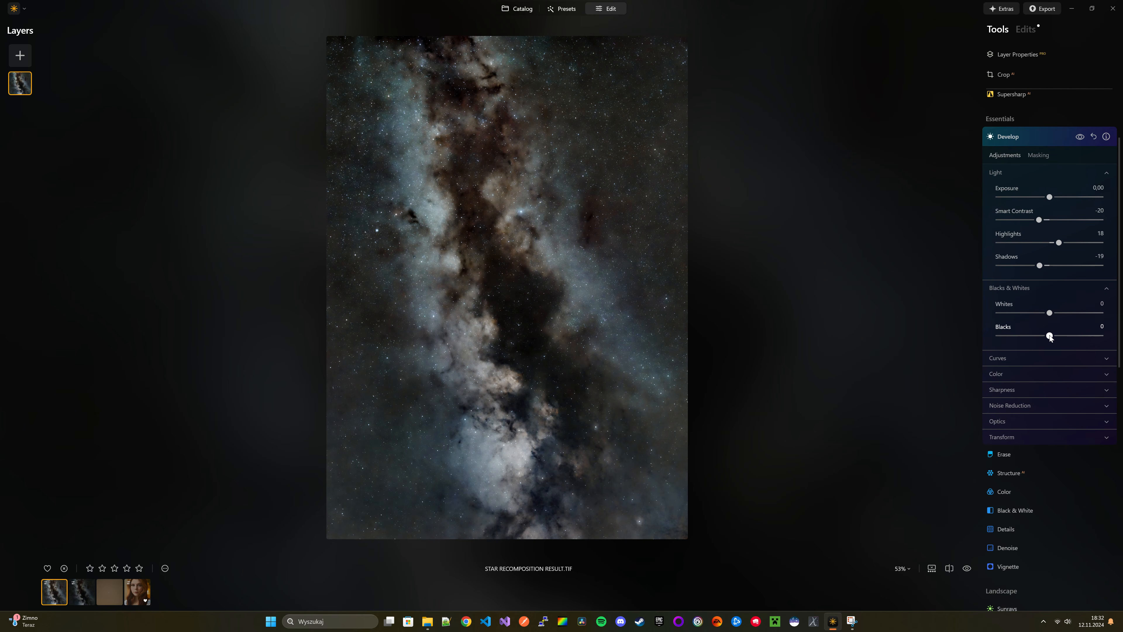
mouse_move(1050, 335)
left_mouse_down()
mouse_move(1037, 336)
mouse_move(1051, 338)
left_mouse_up()
left_click_drag(1049, 313, 1050, 315)
Examine the Curves, Color and Sharpness settings of the Develop tool
left_click(1055, 358)
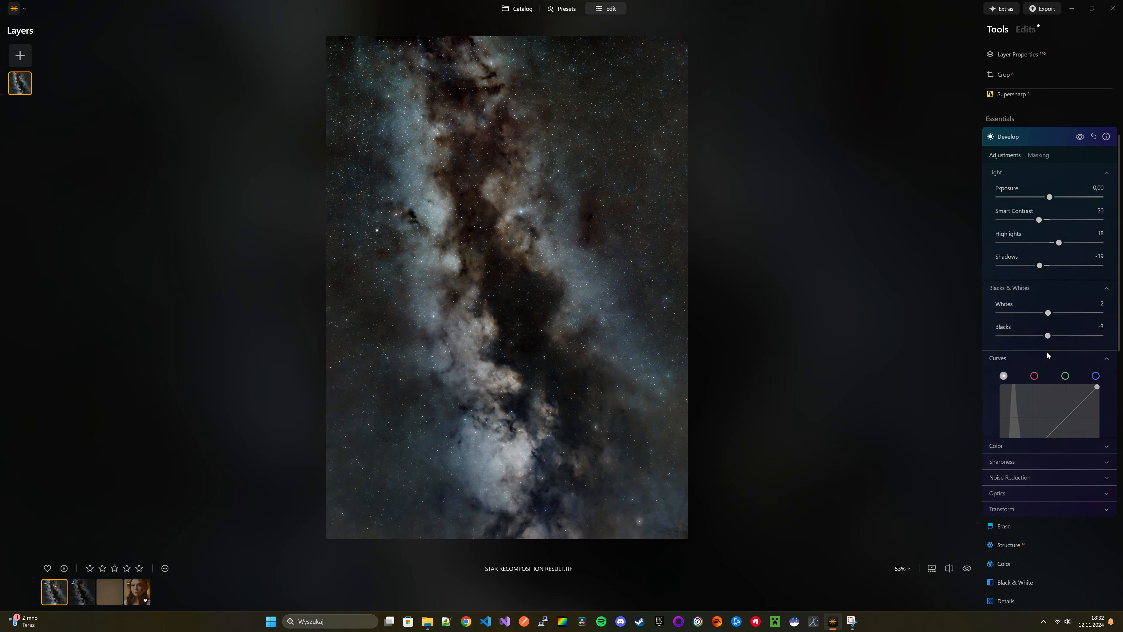
scroll(1055, 346, "down", 2)
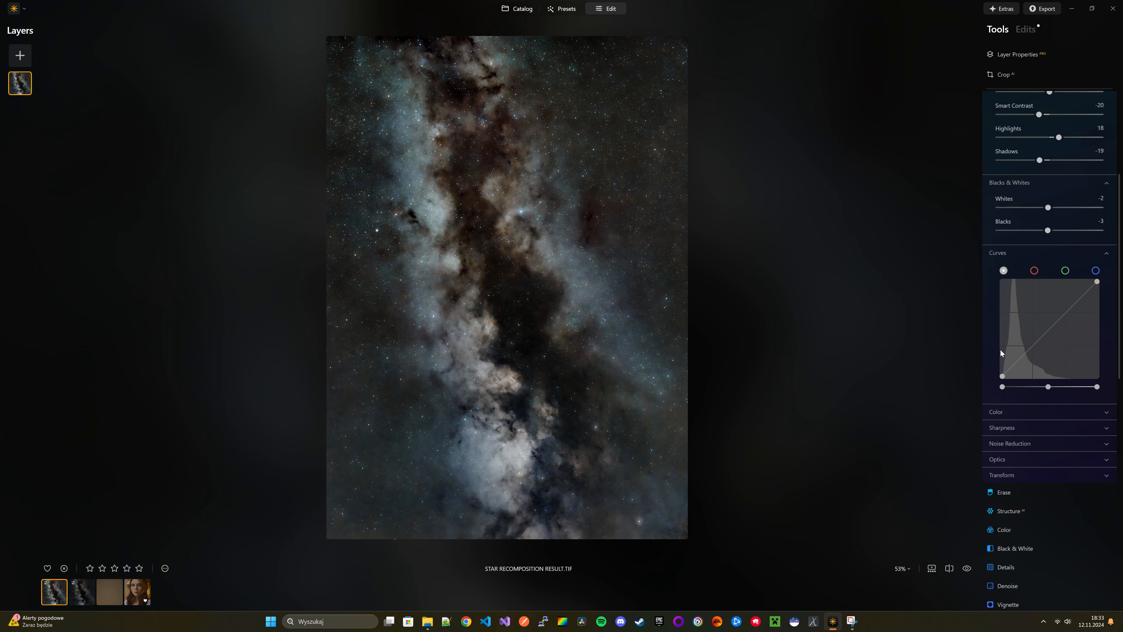
scroll(1000, 349, "down", 1)
left_click(1045, 359)
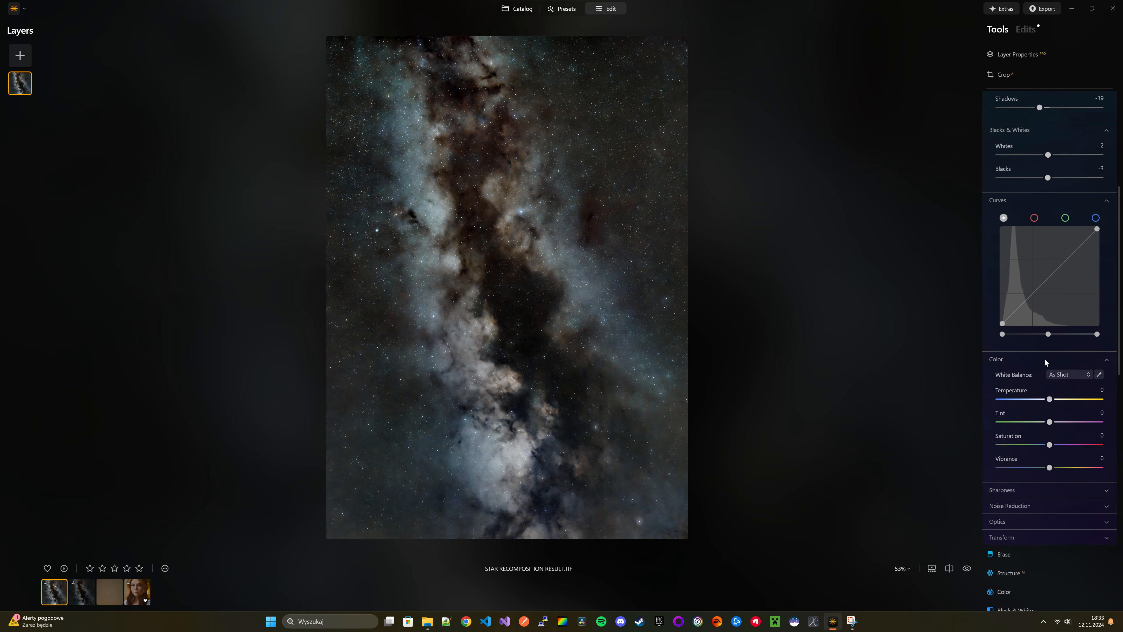
scroll(1045, 362, "down", 1)
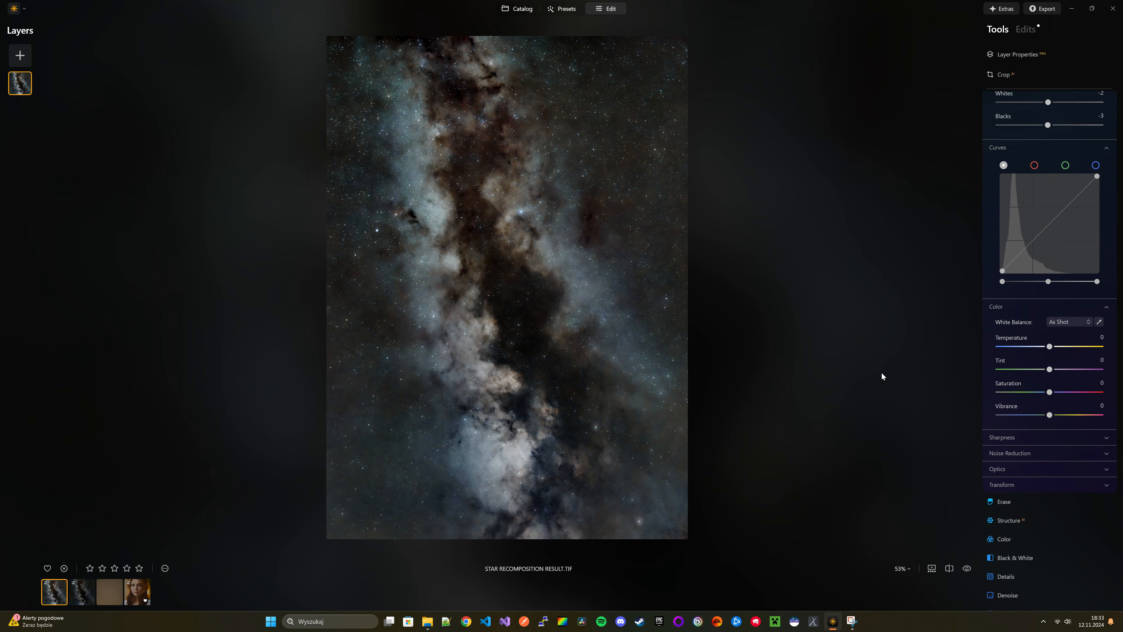
left_click(1051, 311)
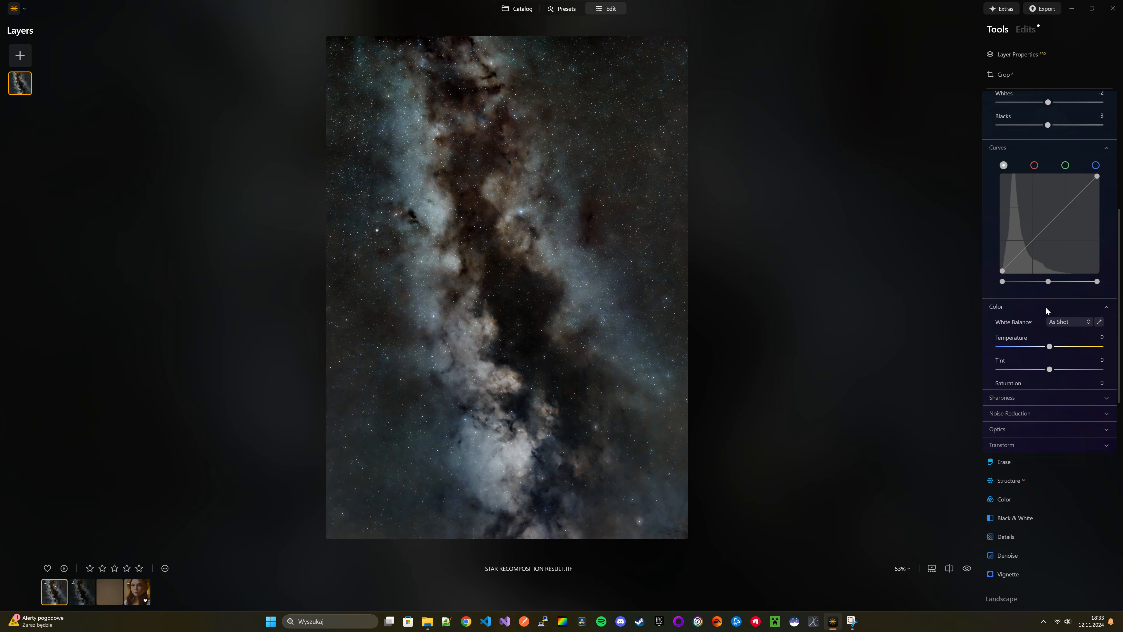
scroll(1048, 300, "down", 1)
left_click(1058, 271)
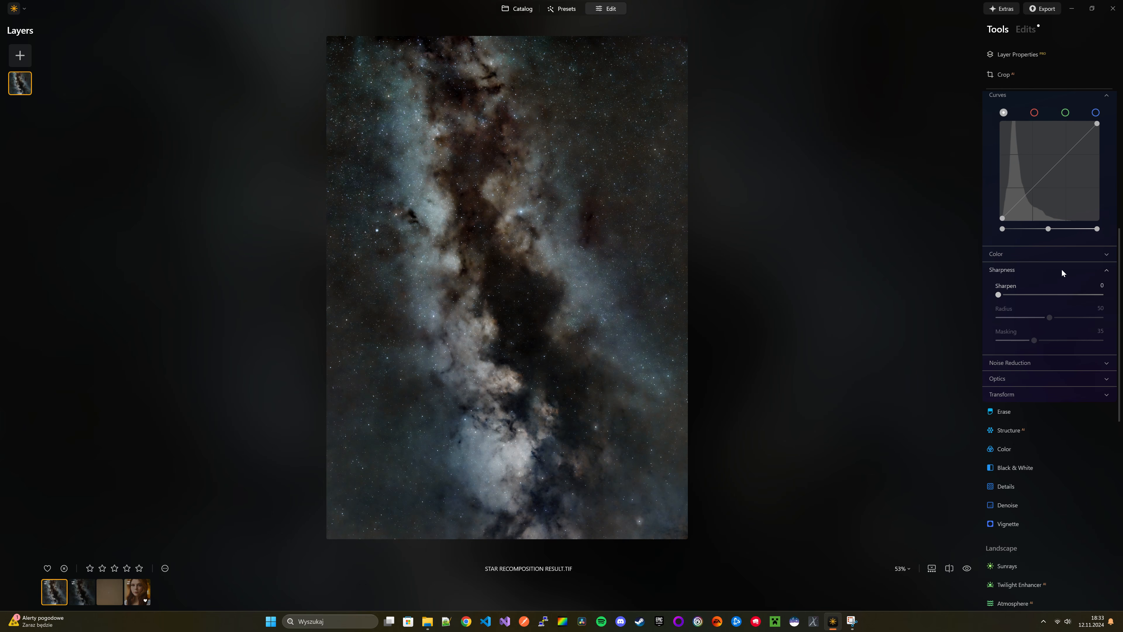
left_click(1036, 275)
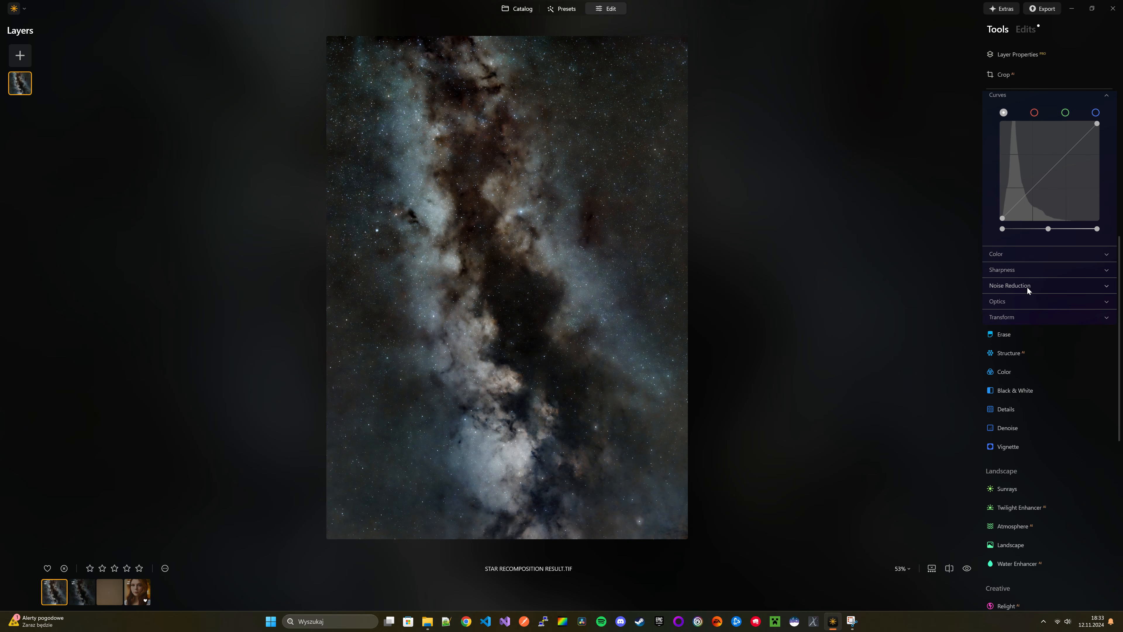
Try luminosity noise reduction at 100 on the Milky Way image
left_click(1022, 286)
left_click_drag(1000, 313, 1119, 310)
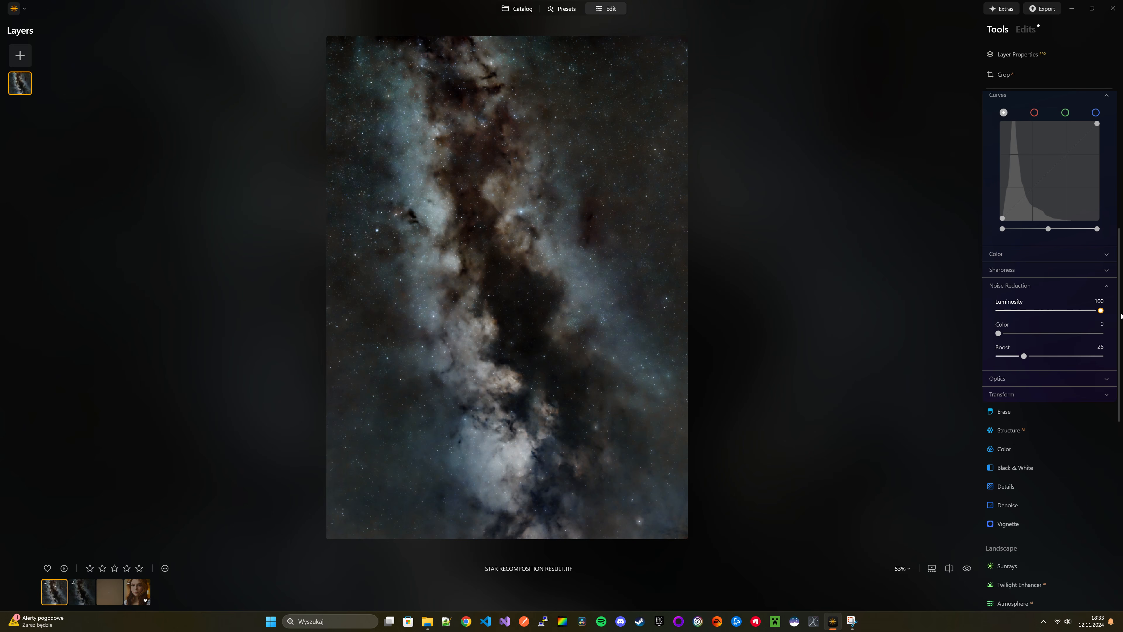
left_click_drag(1100, 310, 877, 283)
left_click(1046, 290)
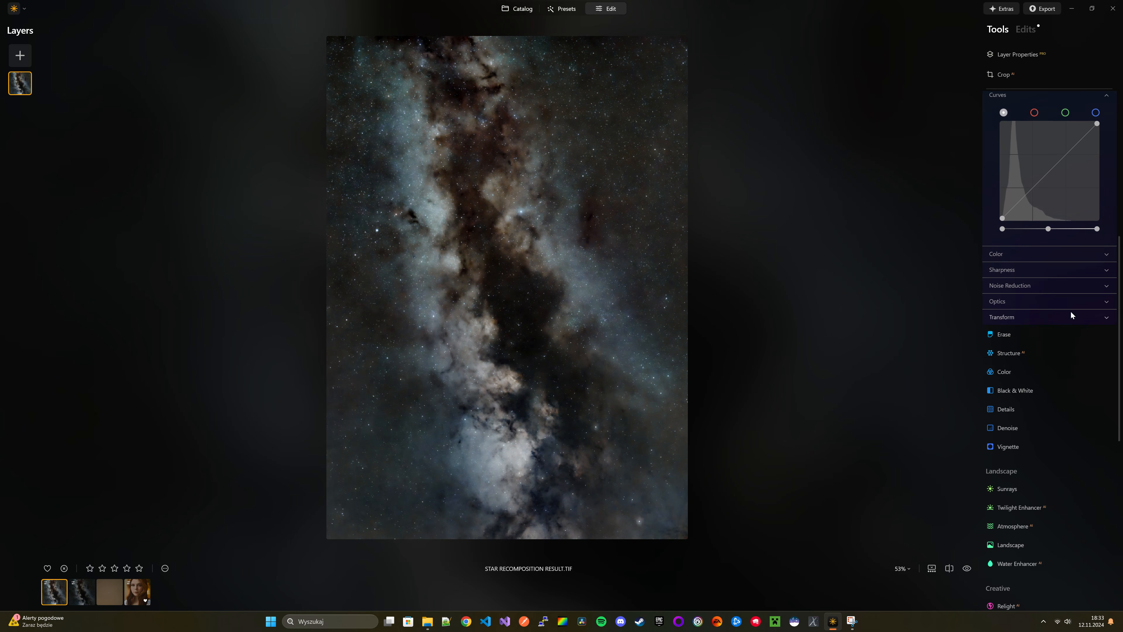
Apply a Dehaze of 18 to the image with the Landscape tool
scroll(1061, 288, "down", 1)
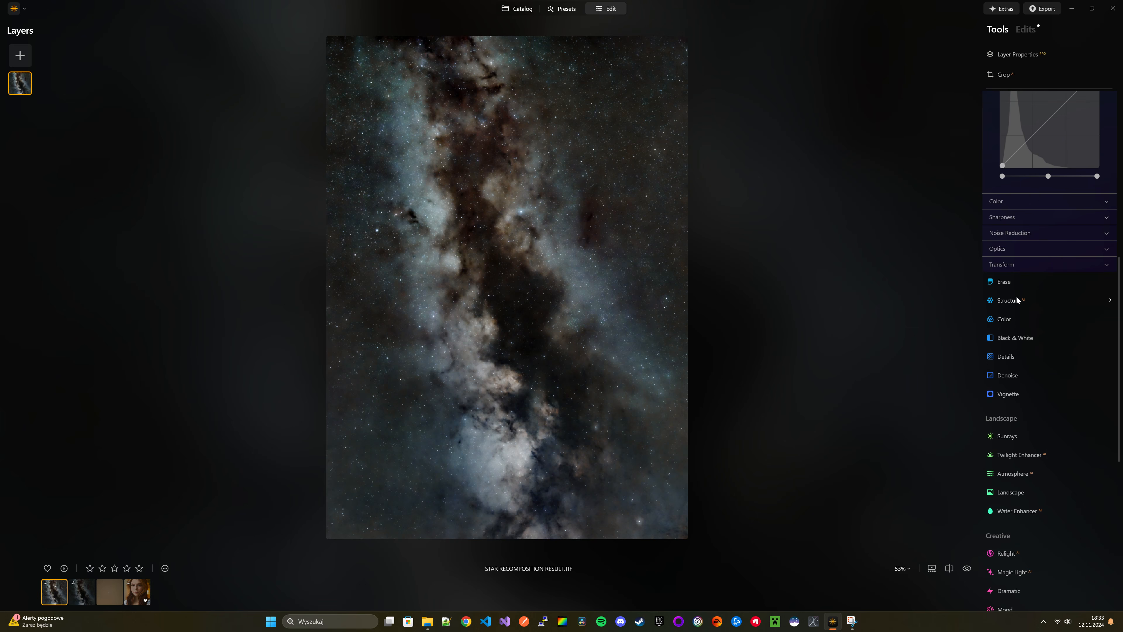
scroll(995, 308, "down", 1)
scroll(1017, 283, "up", 1)
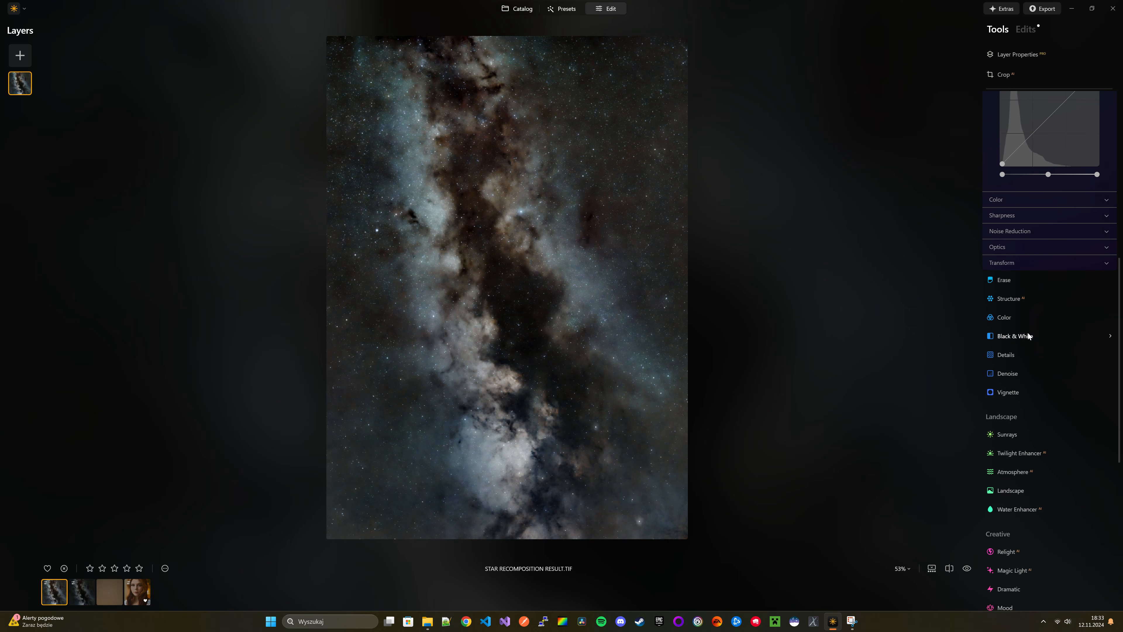
scroll(1017, 361, "down", 1)
scroll(1021, 309, "down", 1)
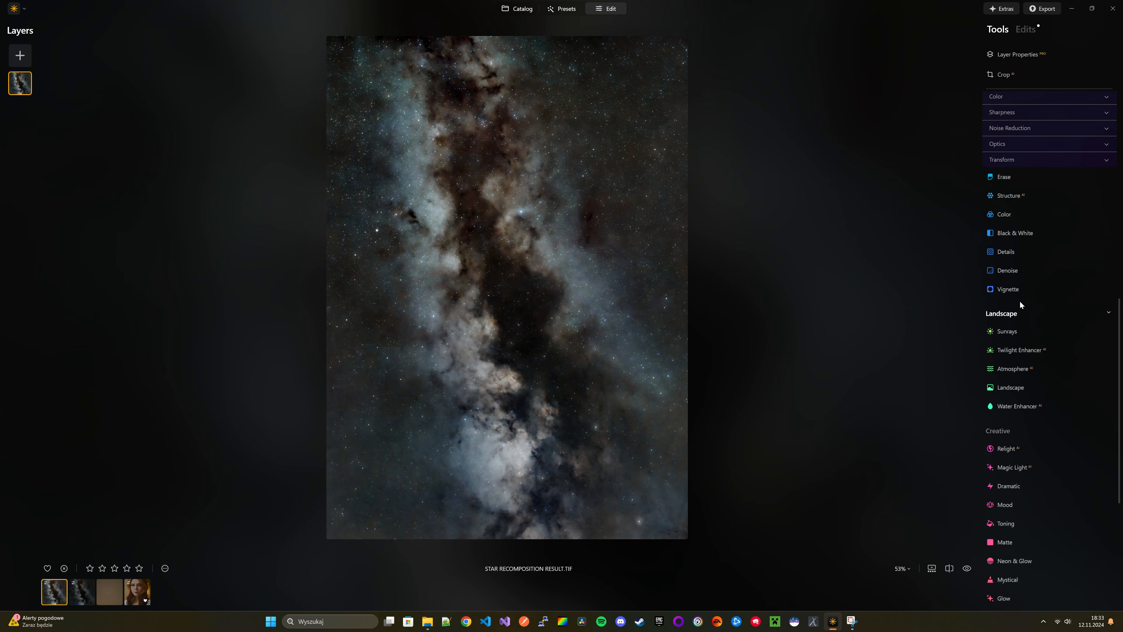
scroll(1001, 301, "down", 1)
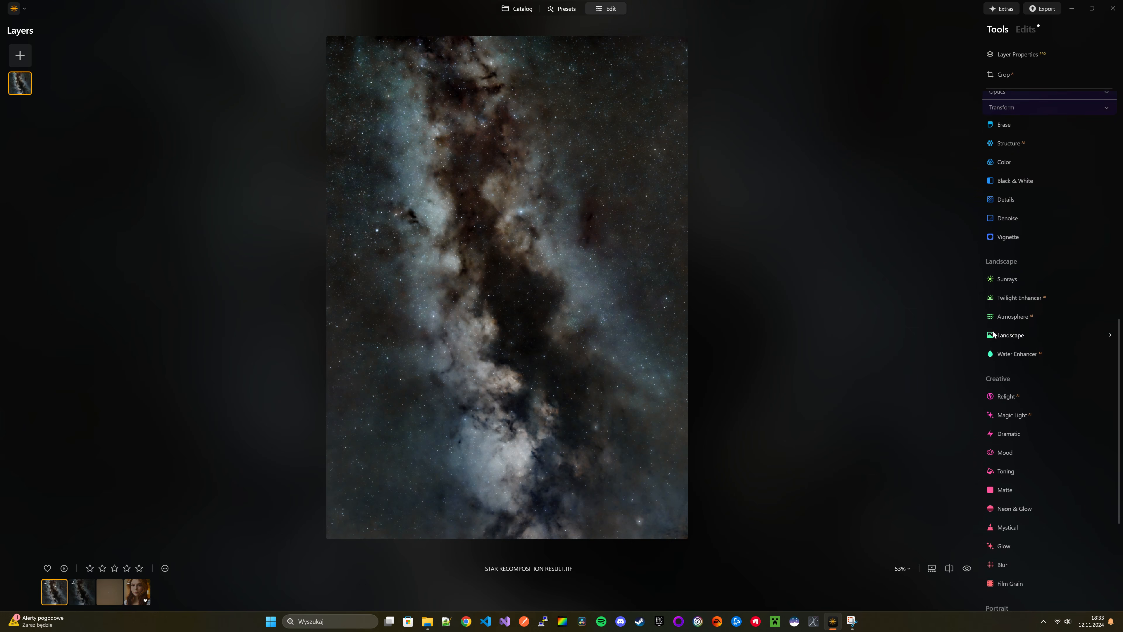
left_click(1018, 310)
scroll(1023, 291, "down", 2)
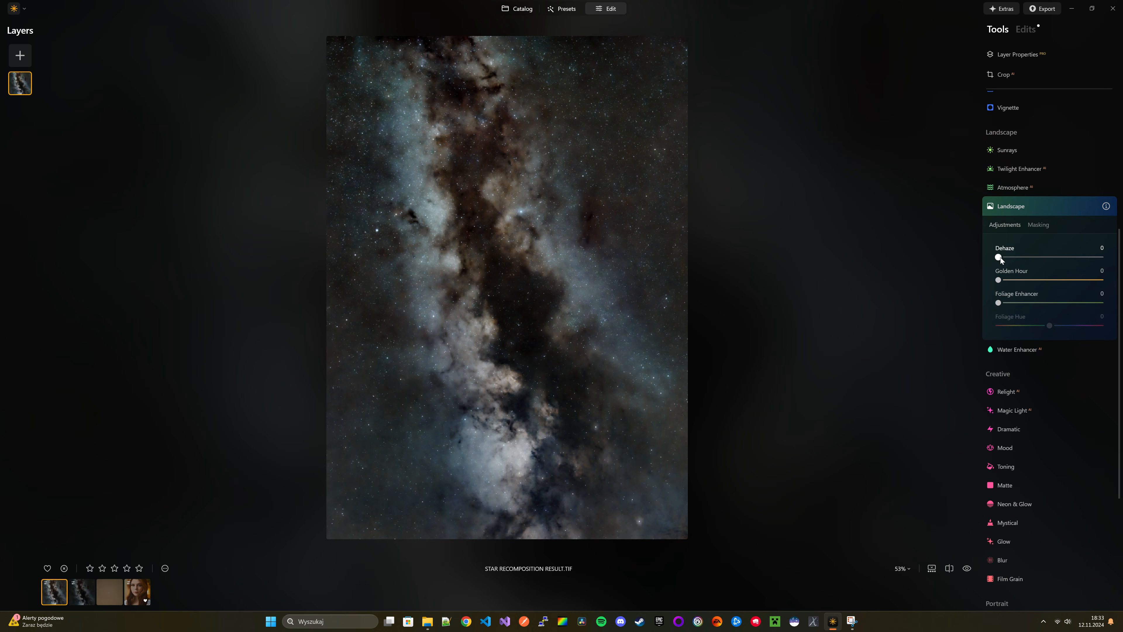
left_click_drag(1000, 256, 1019, 257)
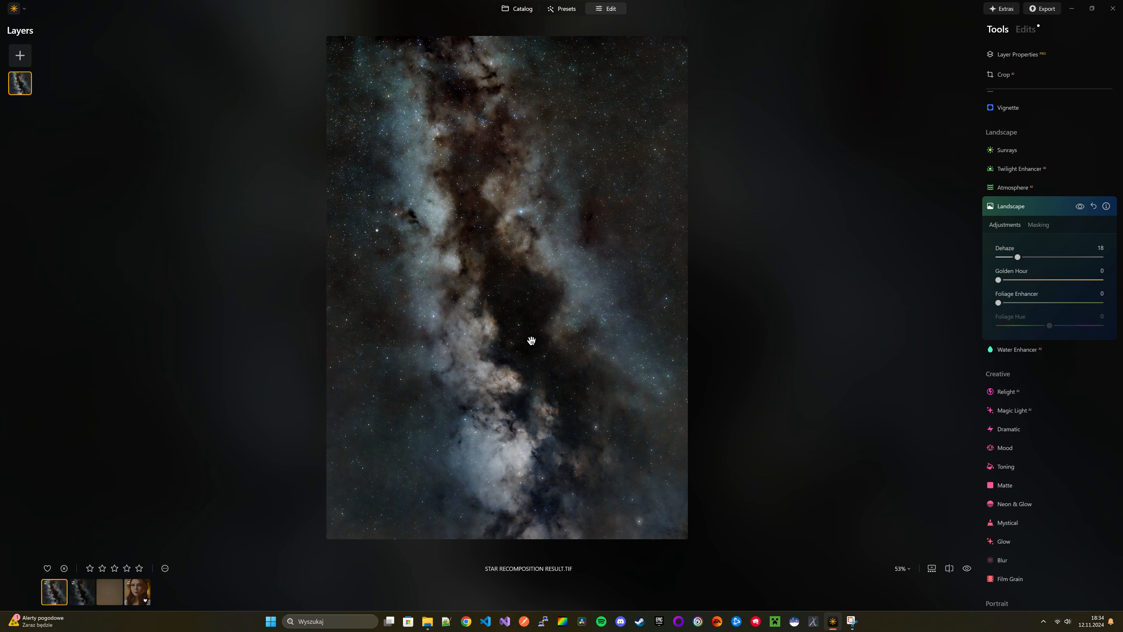
scroll(1008, 283, "down", 2)
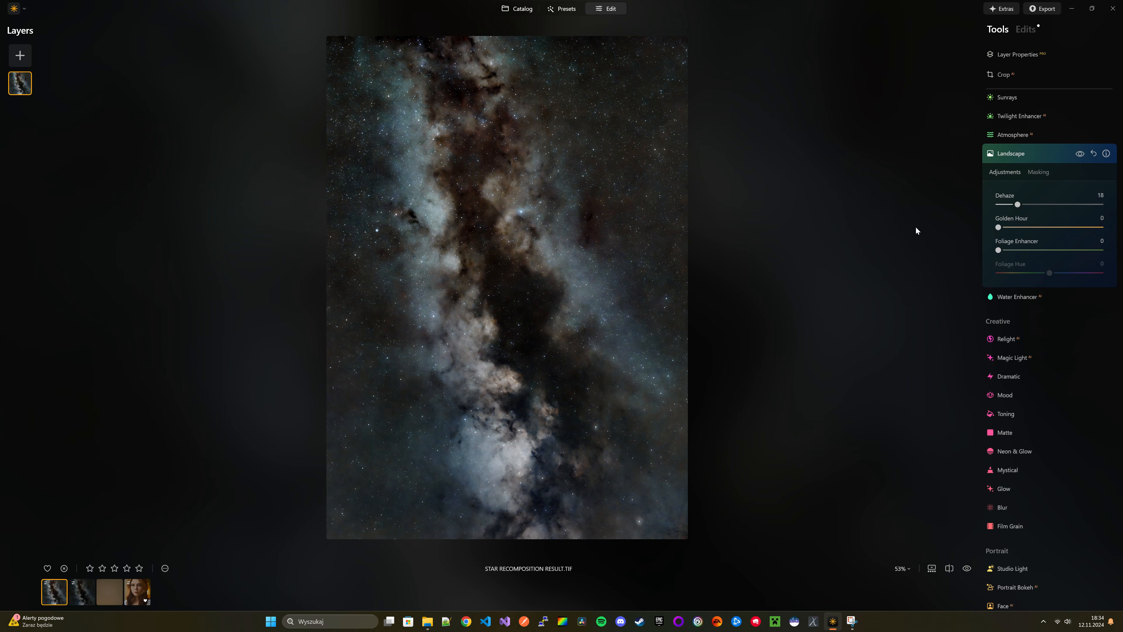
key("super+Tab")
left_click(621, 190)
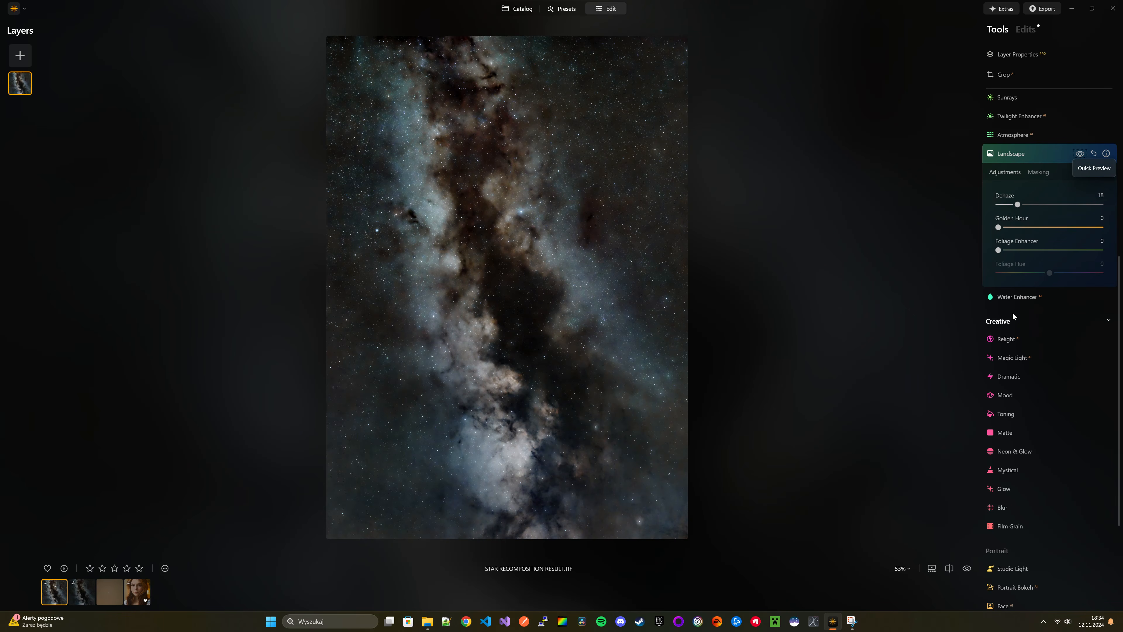
Add a Glow effect of the Orton Effect Soft type with an amount of 28
scroll(1013, 320, "down", 1)
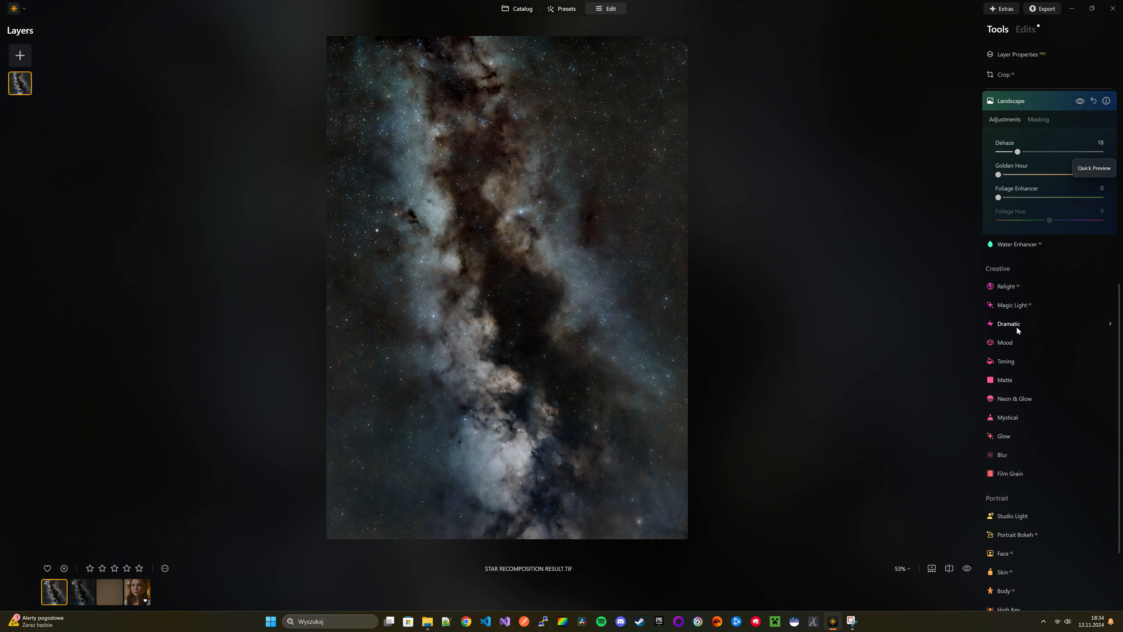
scroll(1021, 341, "down", 1)
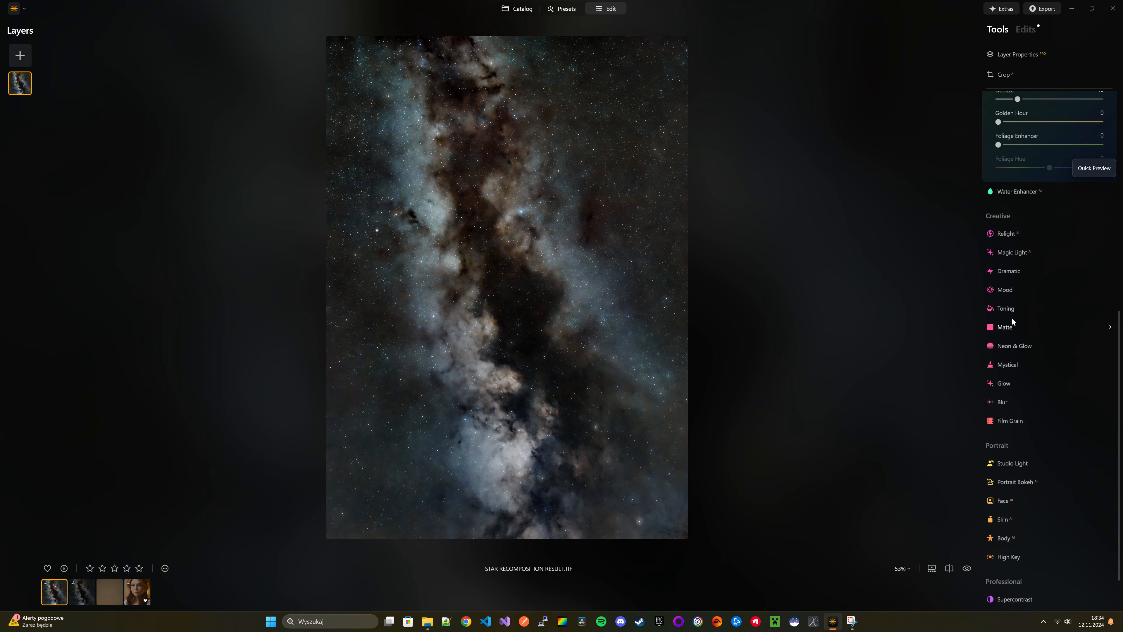
left_click(1010, 363)
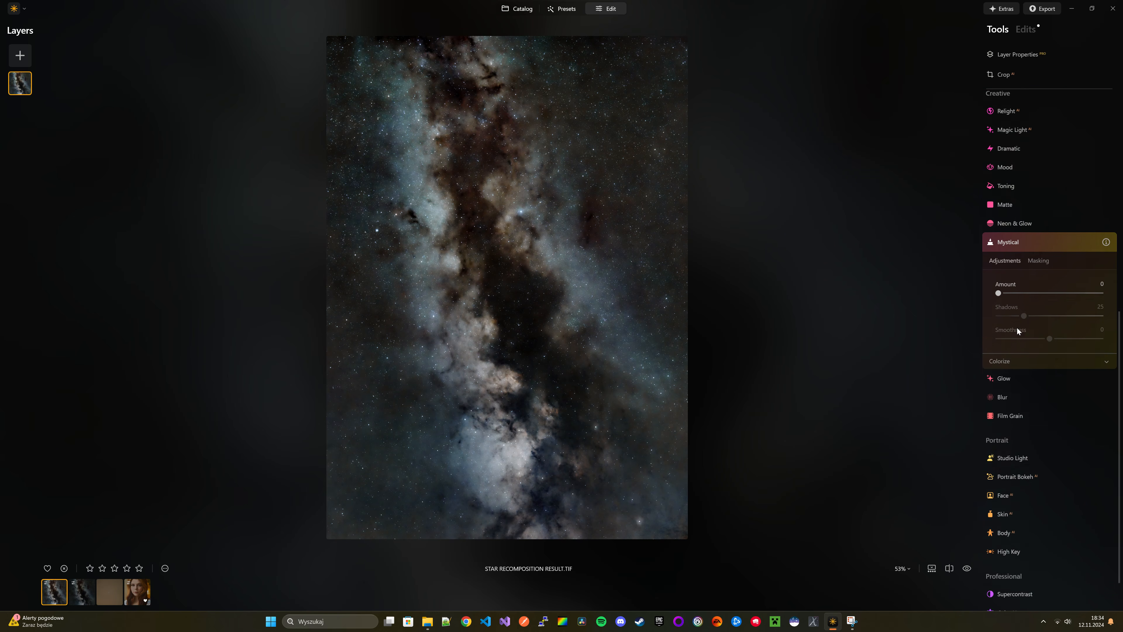
left_click(1011, 427)
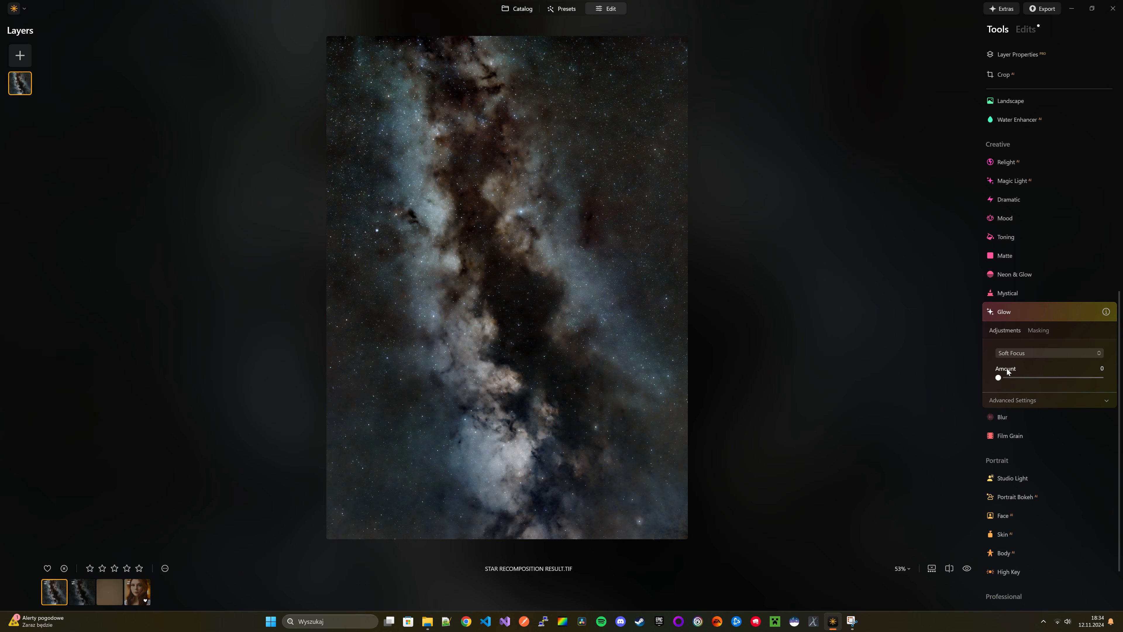
left_click(1026, 357)
left_click(1026, 412)
left_click_drag(998, 379, 1027, 377)
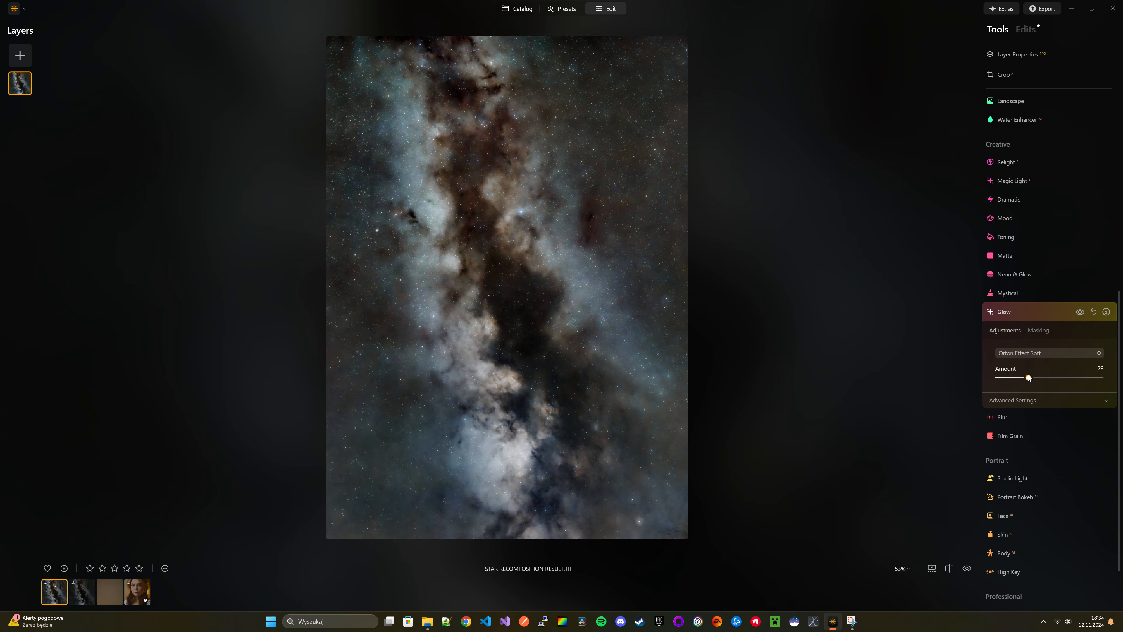
Set the Glow effect's advanced settings to Softness 31, Brightness -10 and Contrast 10
left_click(1030, 399)
scroll(1038, 377, "down", 1)
left_click_drag(1014, 372, 1055, 418)
Compare the image with and without the Glow effect
left_click(1081, 260)
left_click(1081, 259)
left_click(1082, 260)
left_click(1082, 260)
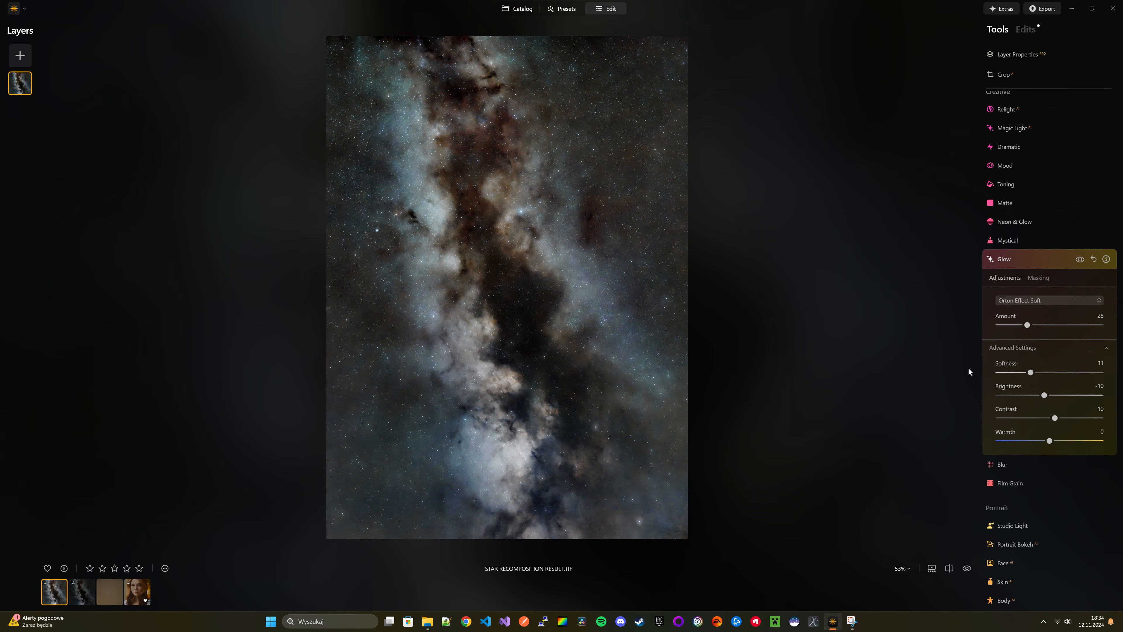
scroll(1061, 398, "down", 3)
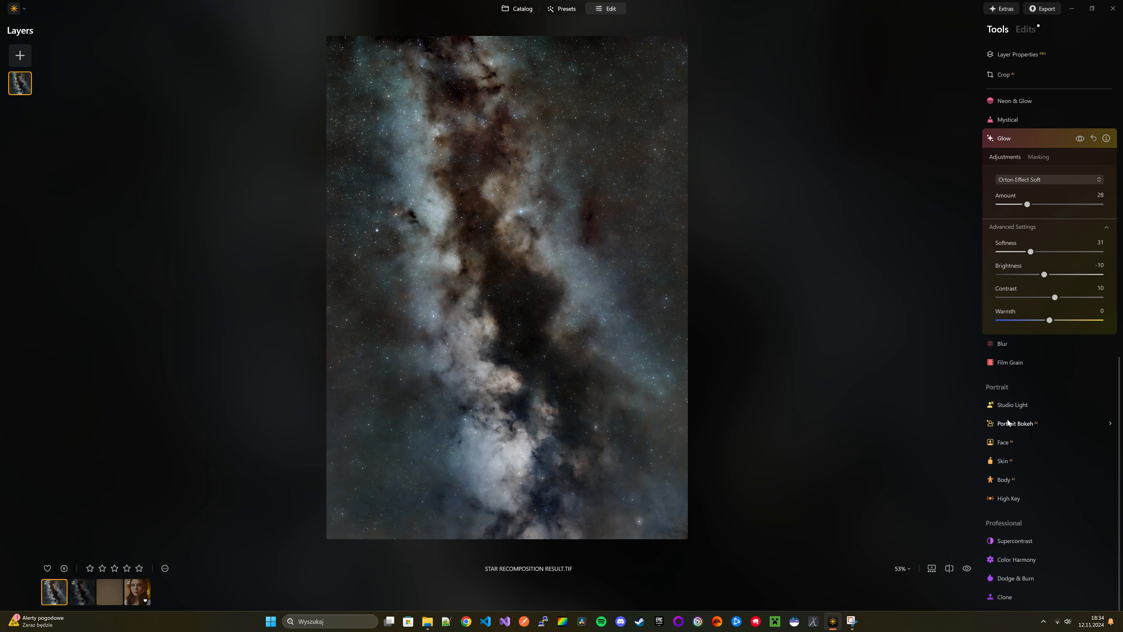
key("super+Tab")
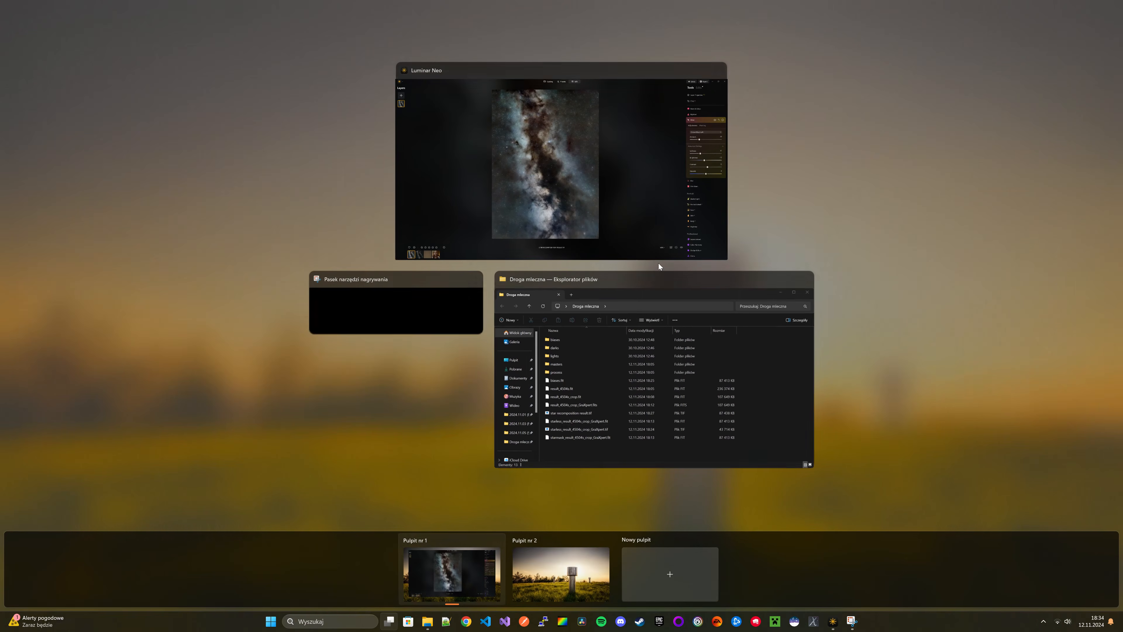
left_click(570, 151)
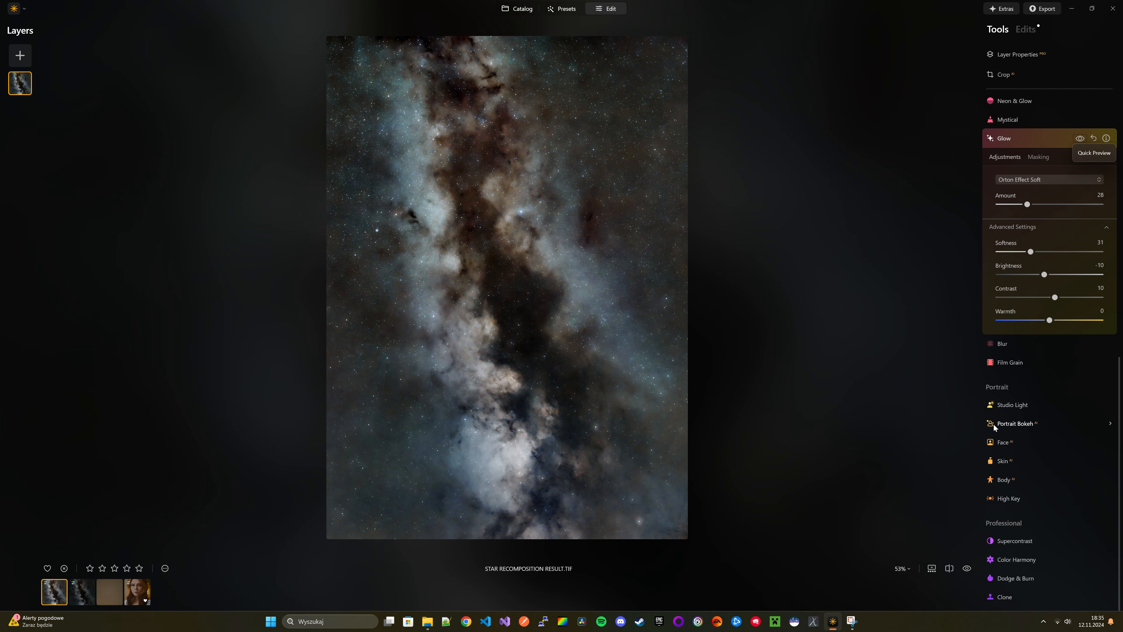
scroll(1056, 321, "up", 2)
scroll(1052, 414, "down", 2)
Set Supercontrast's Shadows Contrast to 2 and its Highlights and Midtones Contrast to 0
left_click(1014, 541)
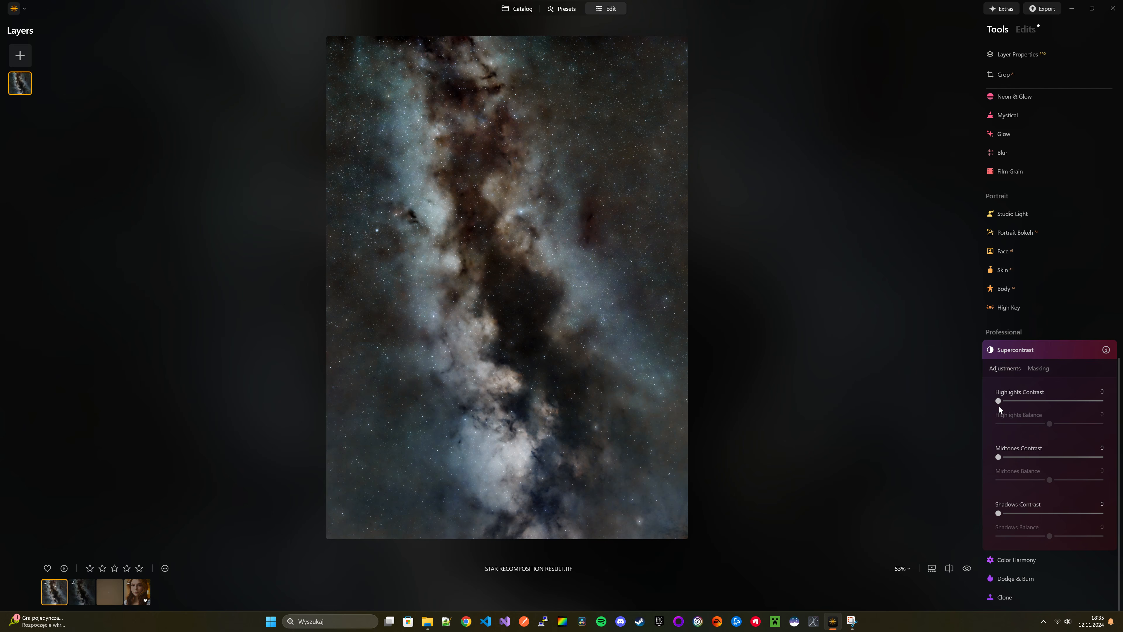
left_click_drag(1016, 402, 961, 408)
left_click_drag(998, 457, 955, 457)
mouse_move(998, 513)
left_mouse_down()
mouse_move(1072, 537)
mouse_move(985, 514)
mouse_move(1001, 514)
left_mouse_up()
double_click(1045, 536)
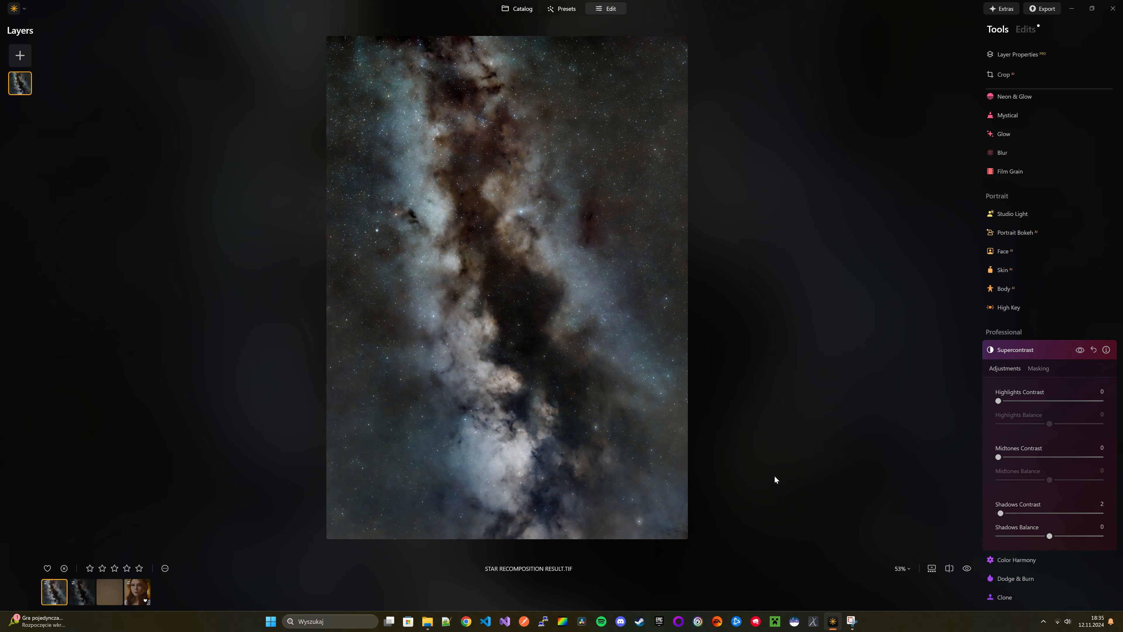
Mask Supercontrast with a nearly horizontal linear gradient covering roughly the lowest quarter of the image
scroll(1034, 484, "up", 10)
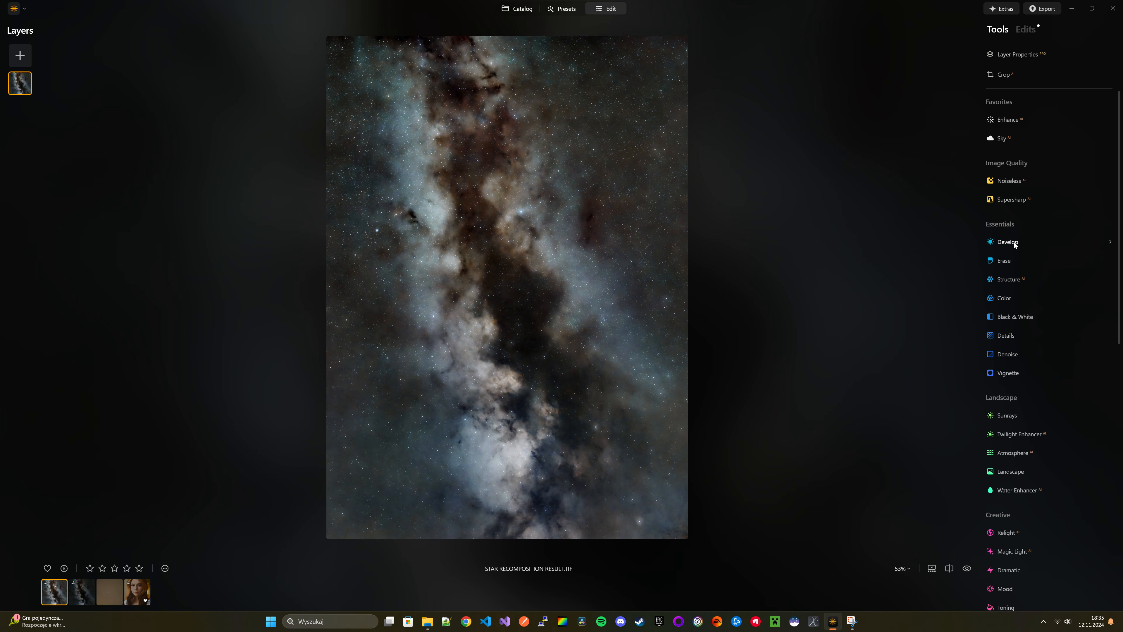
scroll(1022, 457, "down", 10)
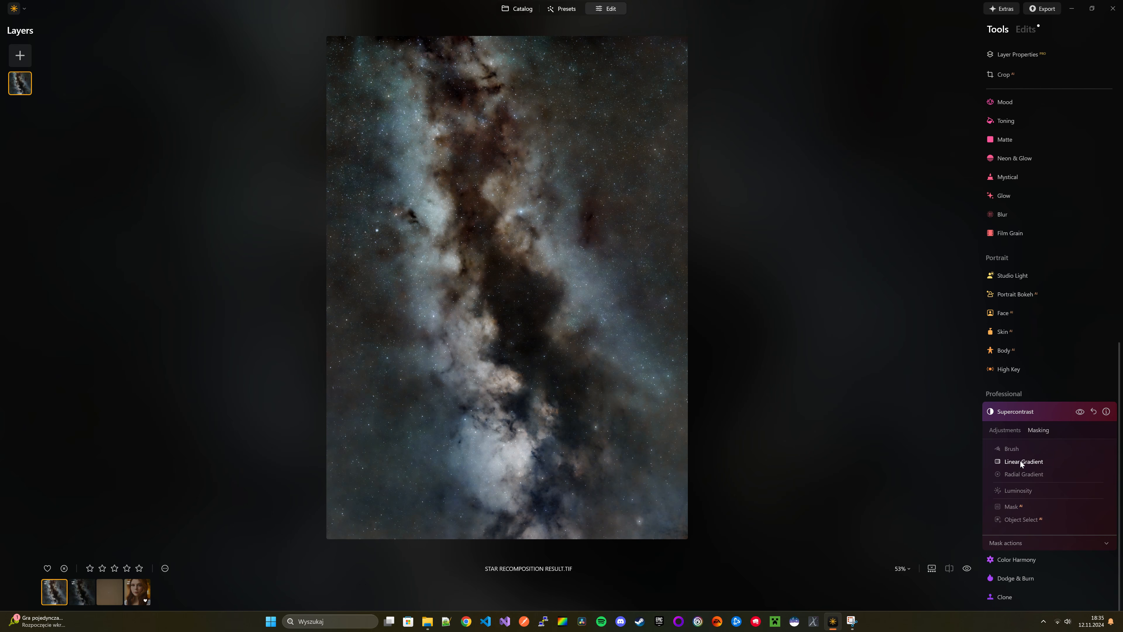
left_click(1021, 461)
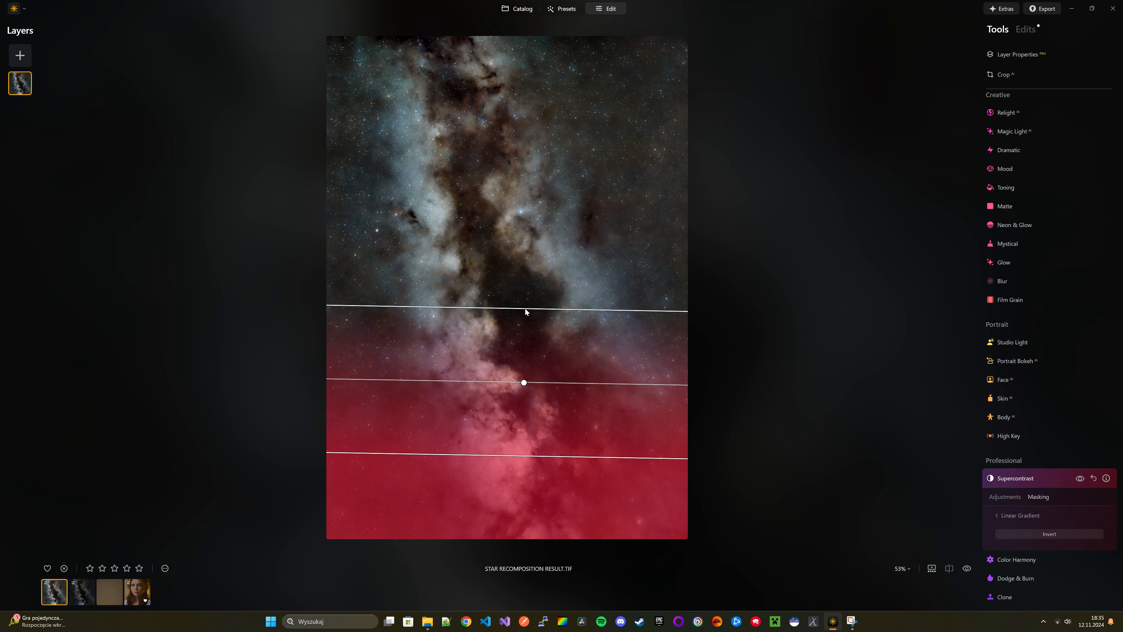
left_click_drag(524, 382, 530, 453)
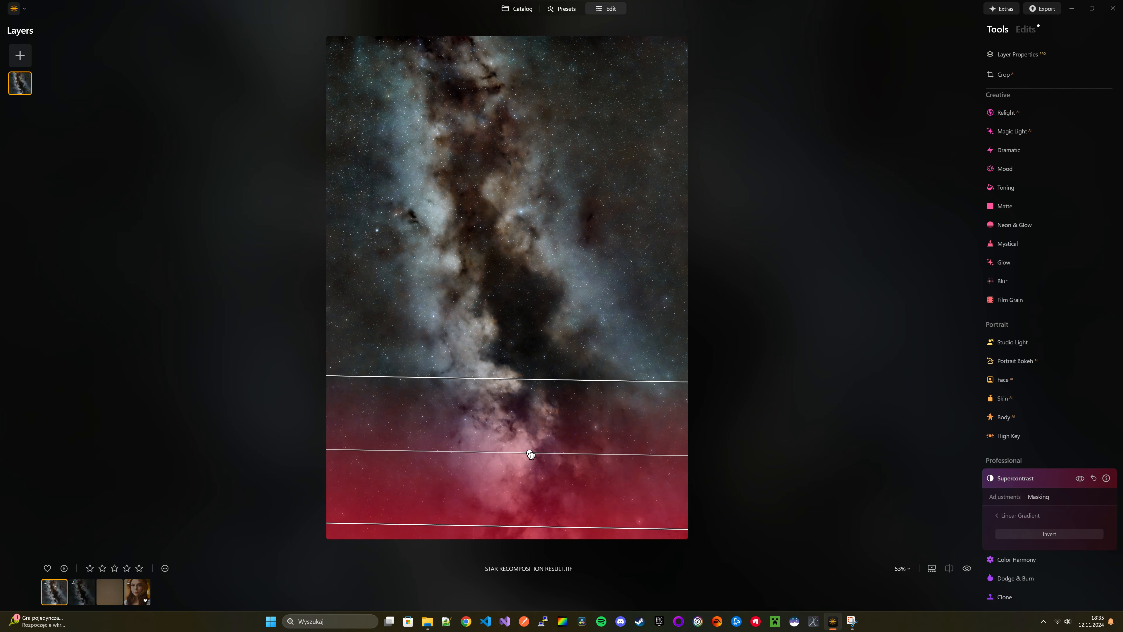
Set Supercontrast's Shadows Contrast to 8 and Shadows Balance to 35, and preview the image without the effect
left_click(1003, 497)
scroll(1039, 478, "down", 2)
left_click_drag(998, 536, 1068, 560)
left_click_drag(1008, 537, 1007, 538)
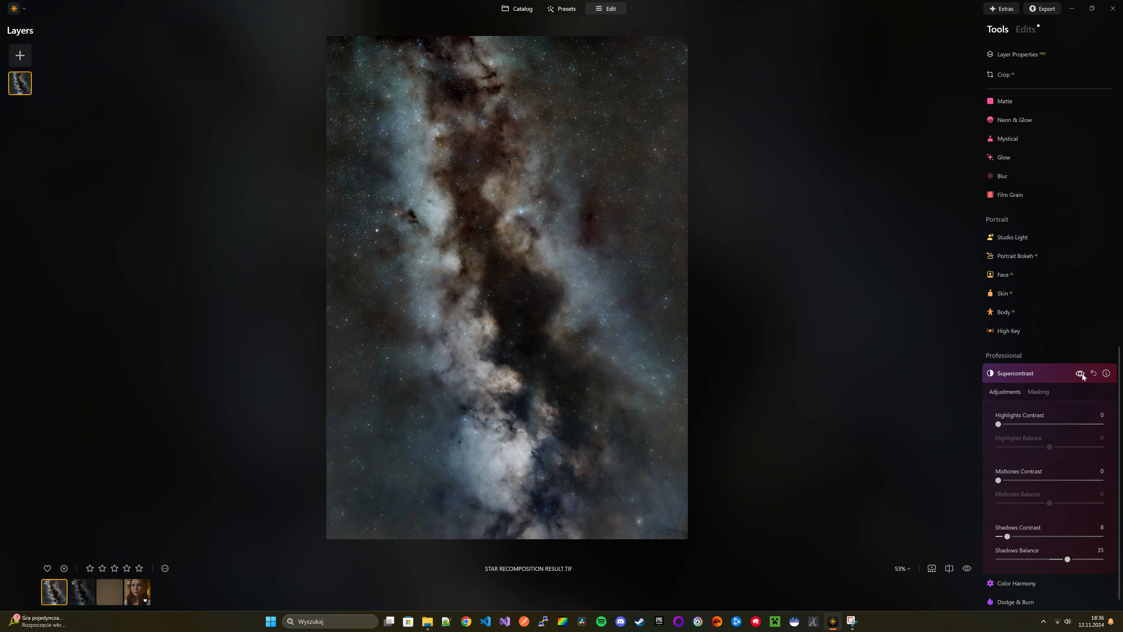
left_click(1079, 374)
scroll(1039, 382, "up", 10)
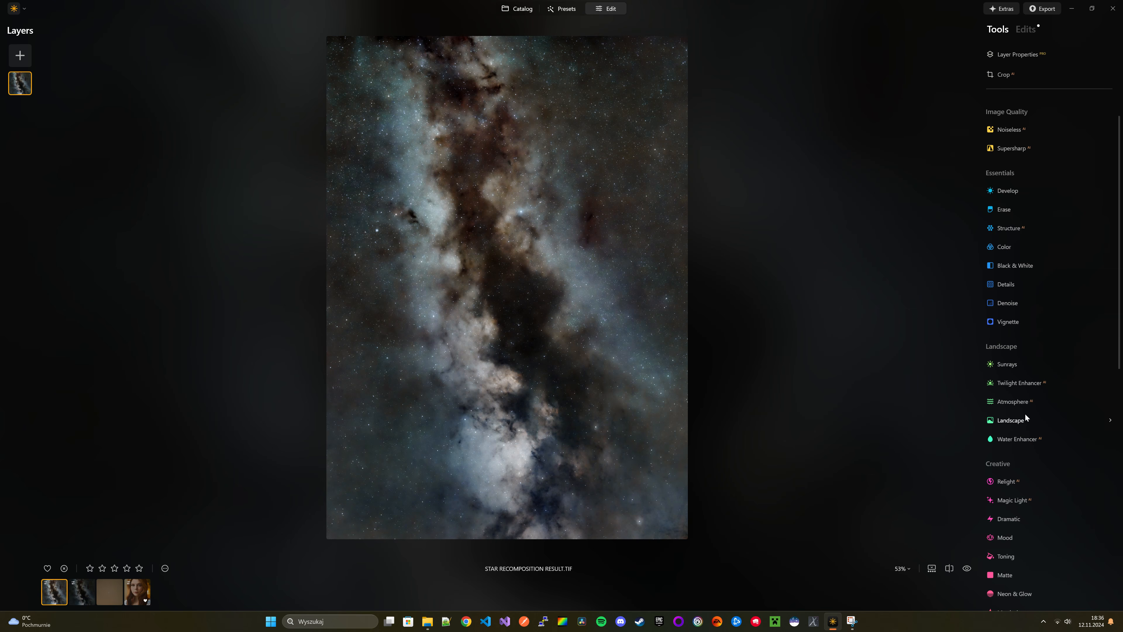
Add a Vignette with its Amount set to -35 to darken the edges of the Milky Way image
left_click(1010, 323)
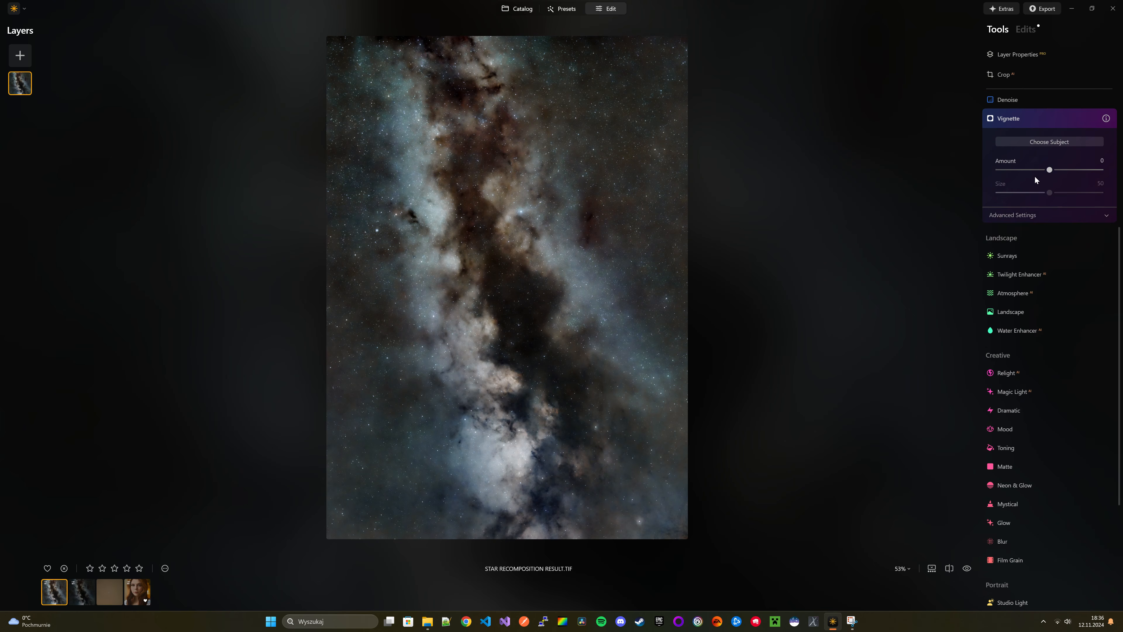
mouse_move(1050, 170)
left_mouse_down()
mouse_move(1020, 172)
mouse_move(1033, 175)
left_mouse_up()
scroll(1020, 181, "up", 5)
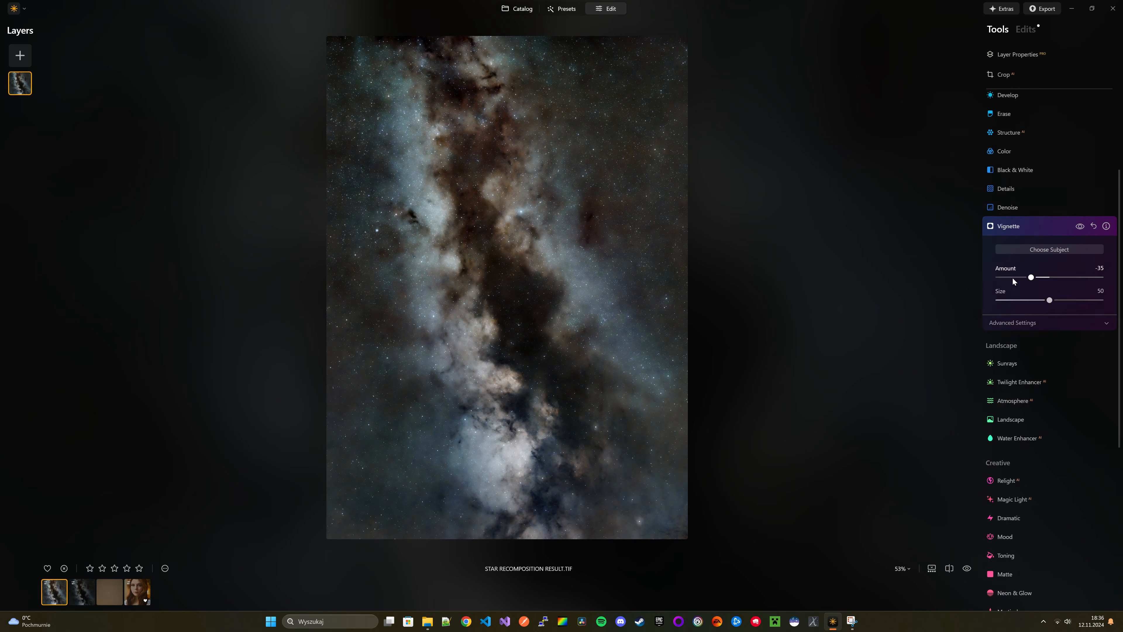
Crop the Milky Way image slightly tighter, trimming mainly its left side while keeping the portrait format
left_click(1014, 78)
left_click_drag(482, 35, 500, 44)
left_click_drag(505, 514, 515, 413)
key("Return")
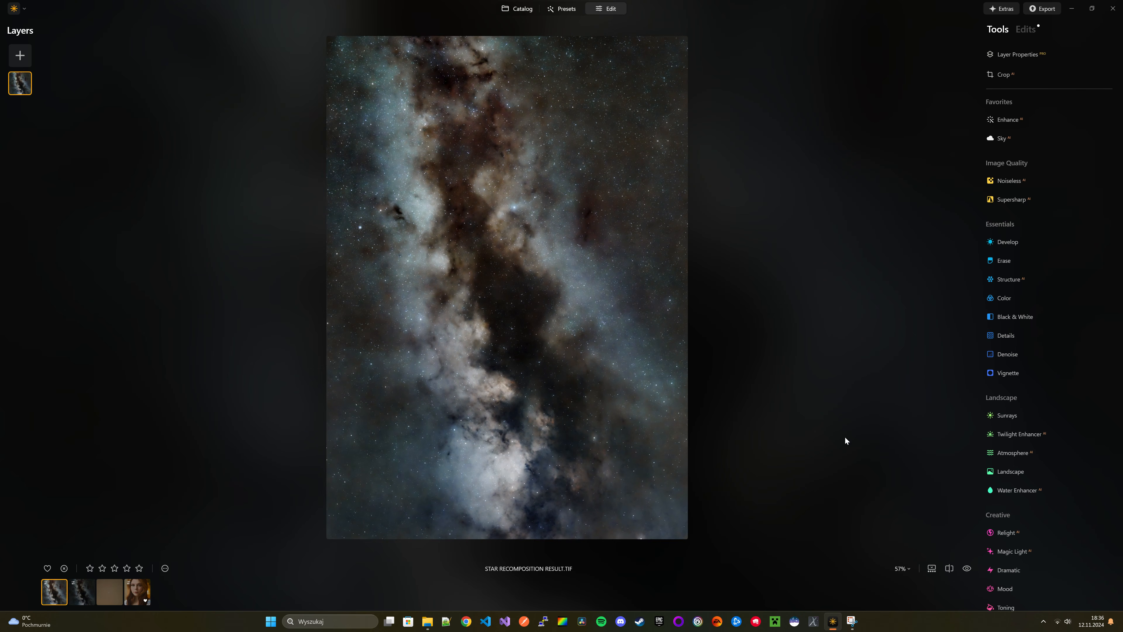
Compare the finished Milky Way image repeatedly with its version before the edits
left_click(968, 568)
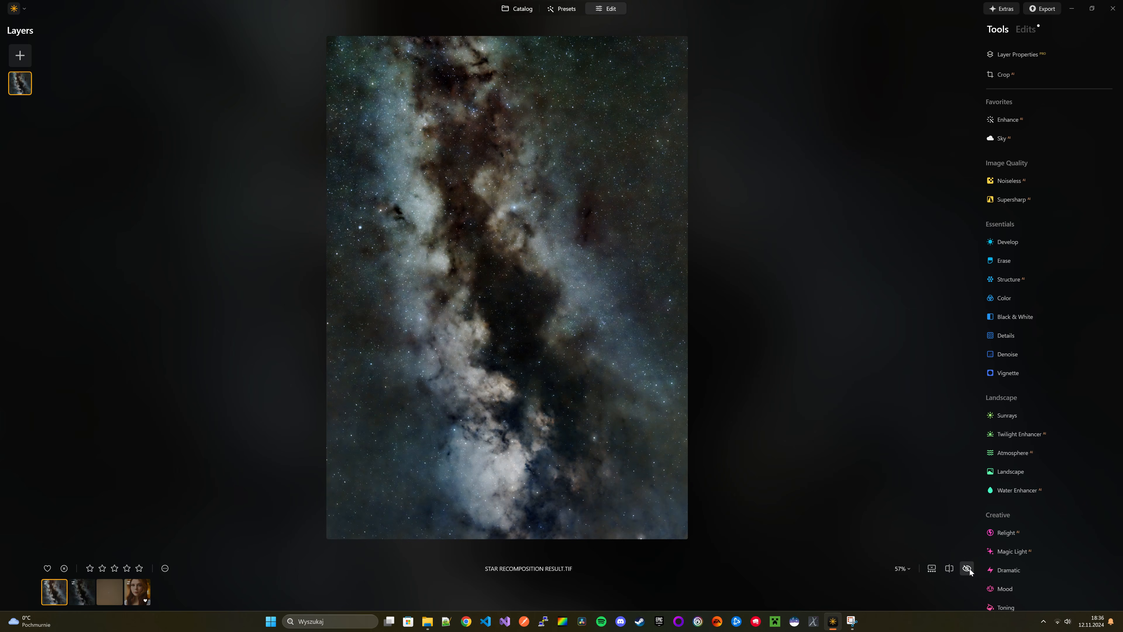
left_click(968, 568)
left_click(968, 569)
left_click(968, 568)
left_click(968, 568)
left_click(969, 569)
left_click(969, 569)
left_click(968, 568)
left_click(969, 568)
left_click(969, 568)
left_click(969, 568)
left_click(970, 568)
left_click(970, 568)
left_click(970, 568)
left_click(971, 568)
left_click(970, 568)
left_click(971, 568)
left_click(970, 568)
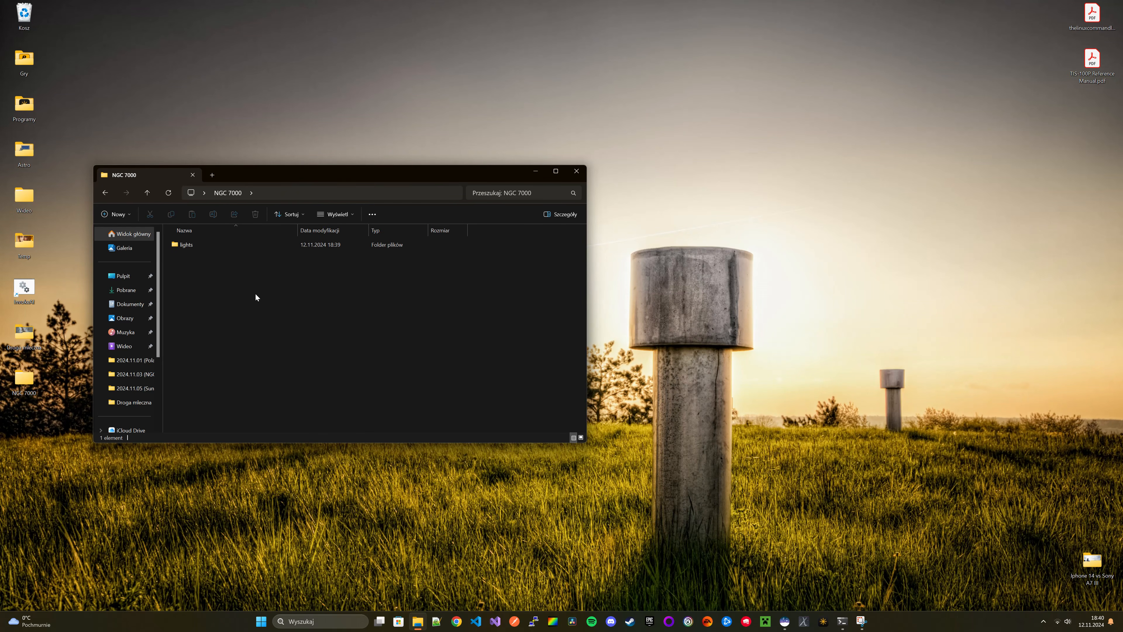
Look through the FIT light frames in the lights subfolder of the NGC 7000 folder and return to the parent folder
double_click(202, 247)
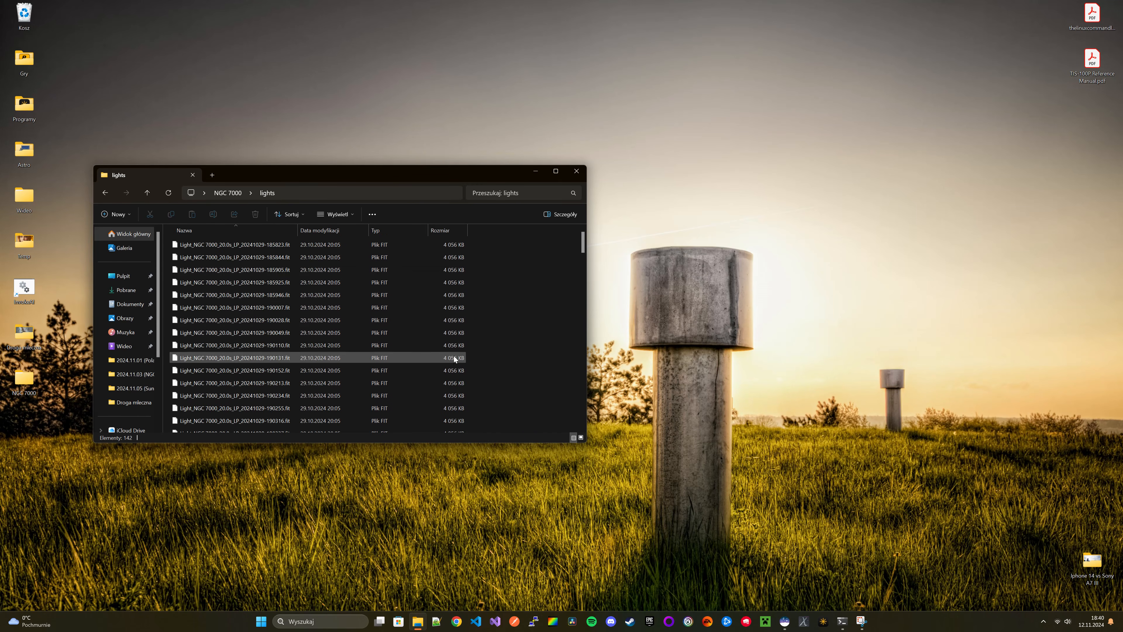
scroll(449, 362, "down", 1)
scroll(449, 361, "up", 1)
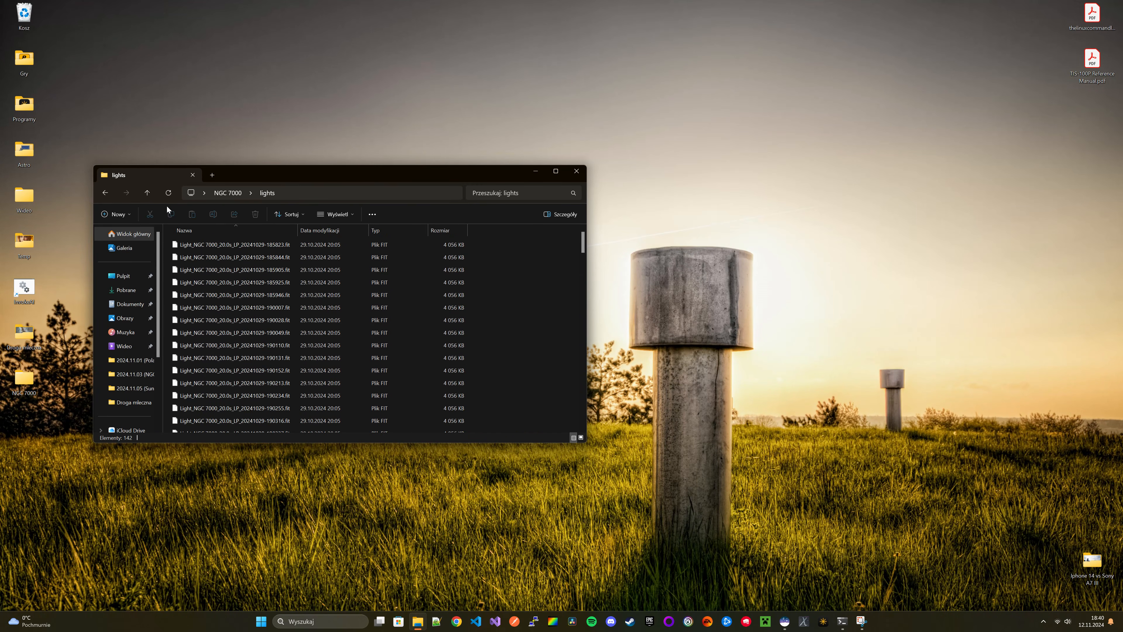
left_click(221, 198)
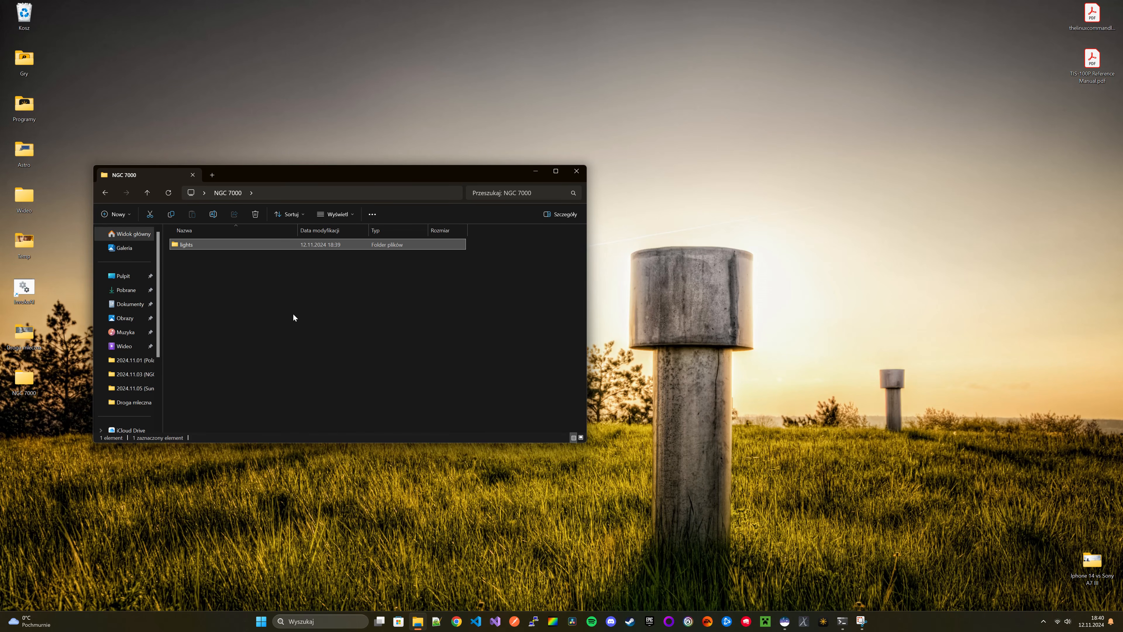
left_click(315, 342)
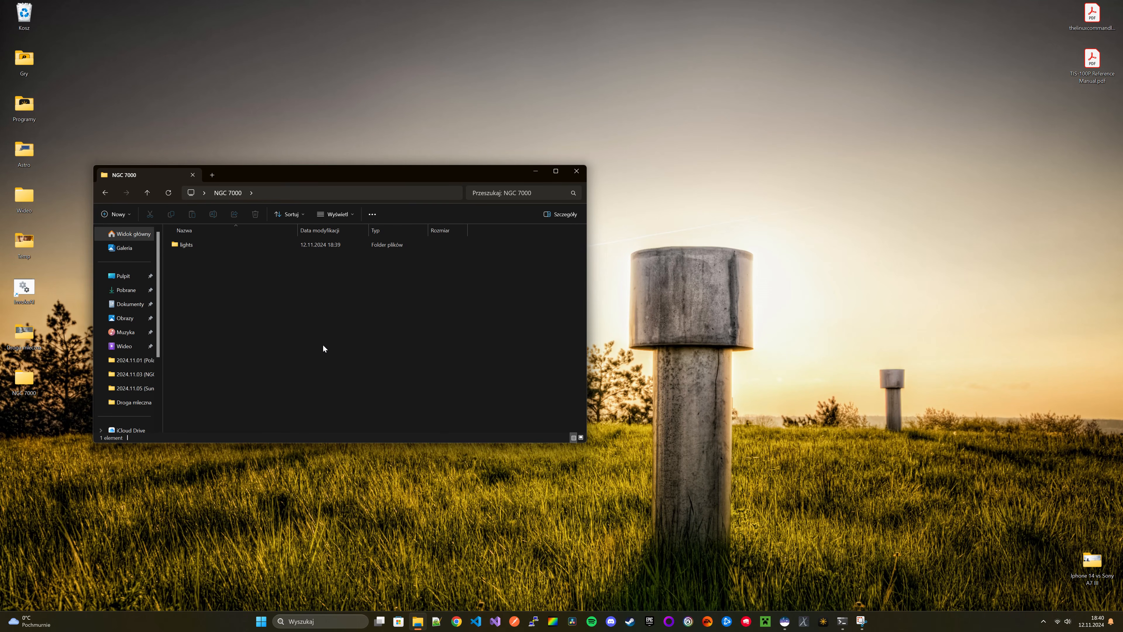
Switch to Siril and review the list of available preprocessing scripts
left_click(784, 621)
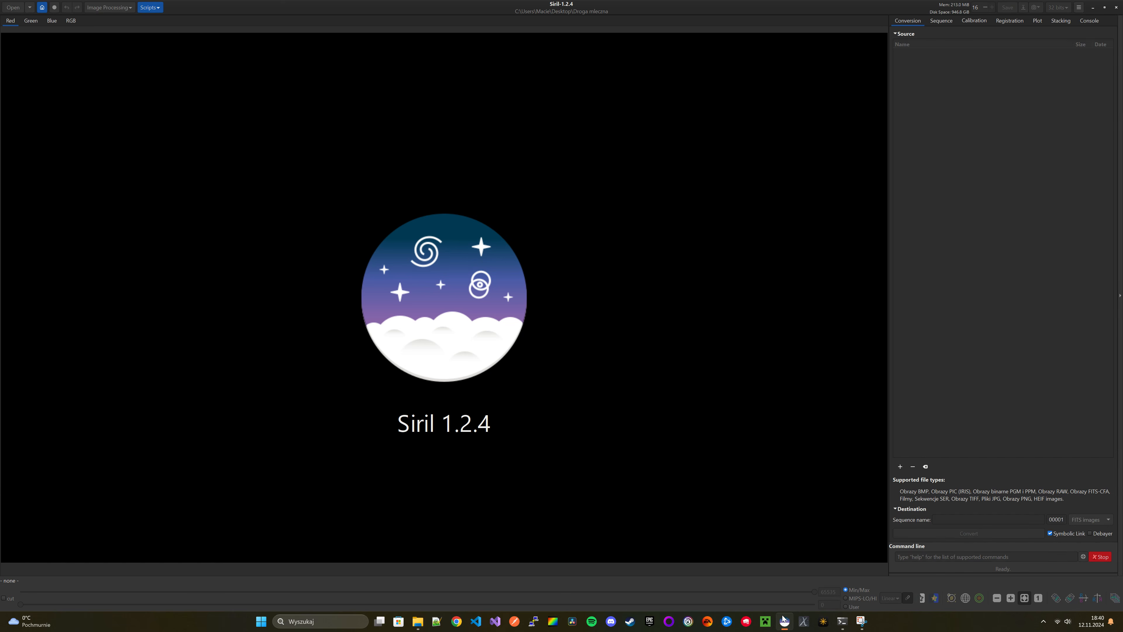
left_click(159, 9)
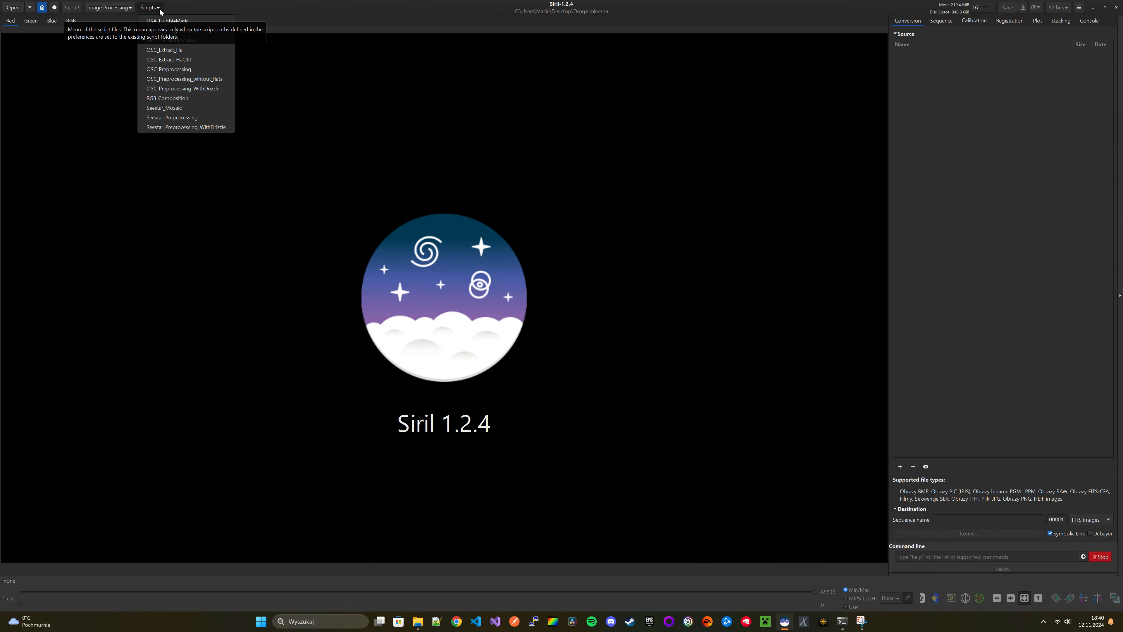
left_click(159, 8)
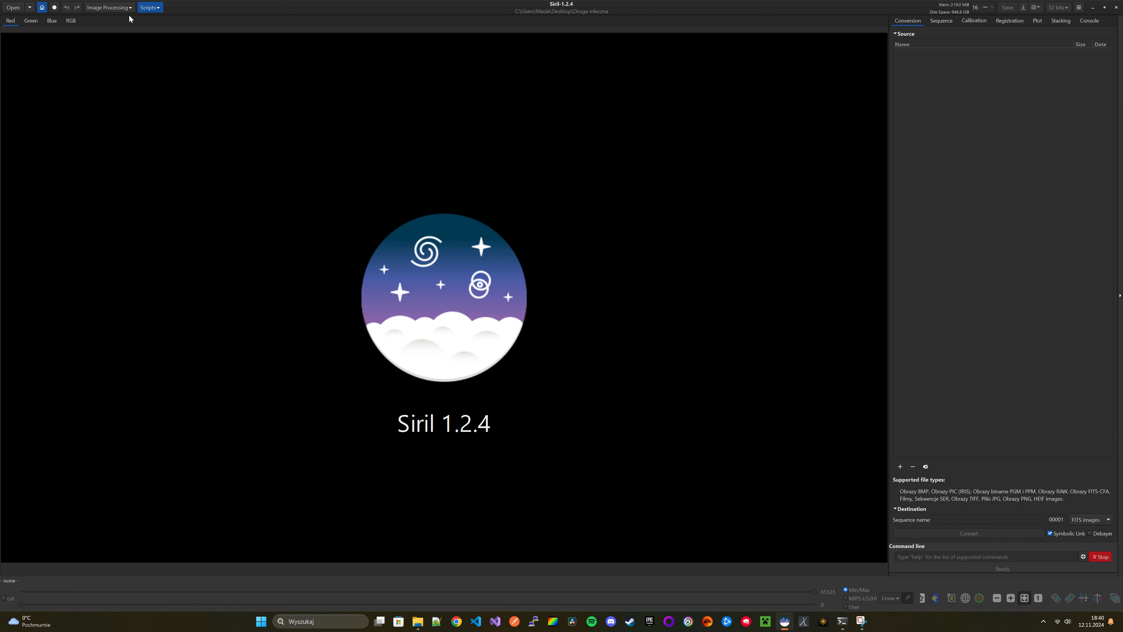
left_click(13, 7)
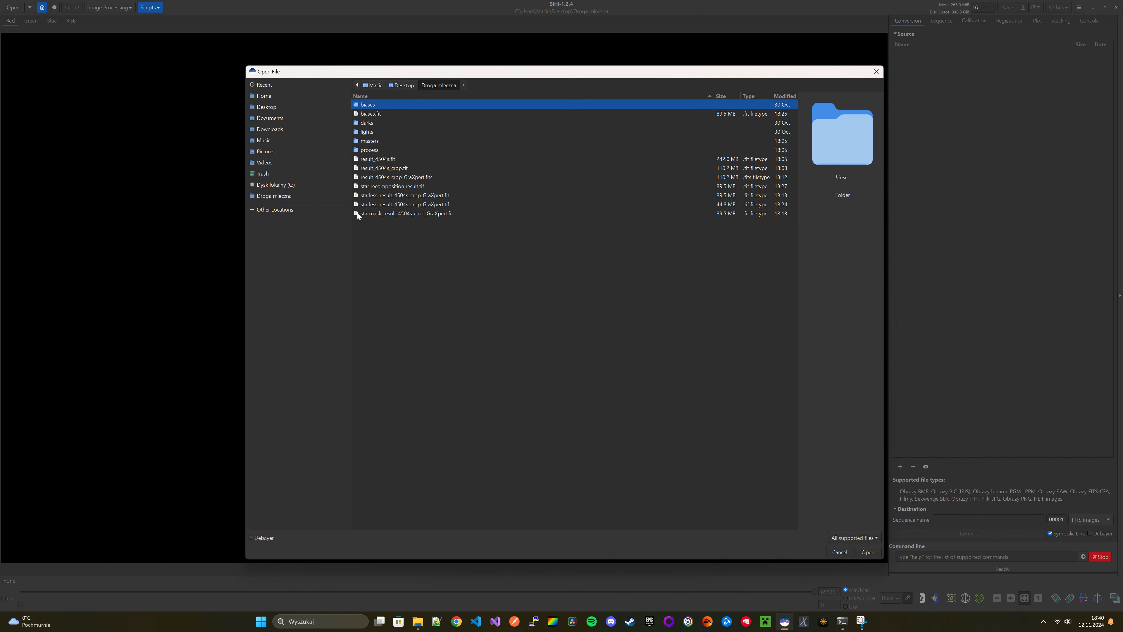
left_click(399, 85)
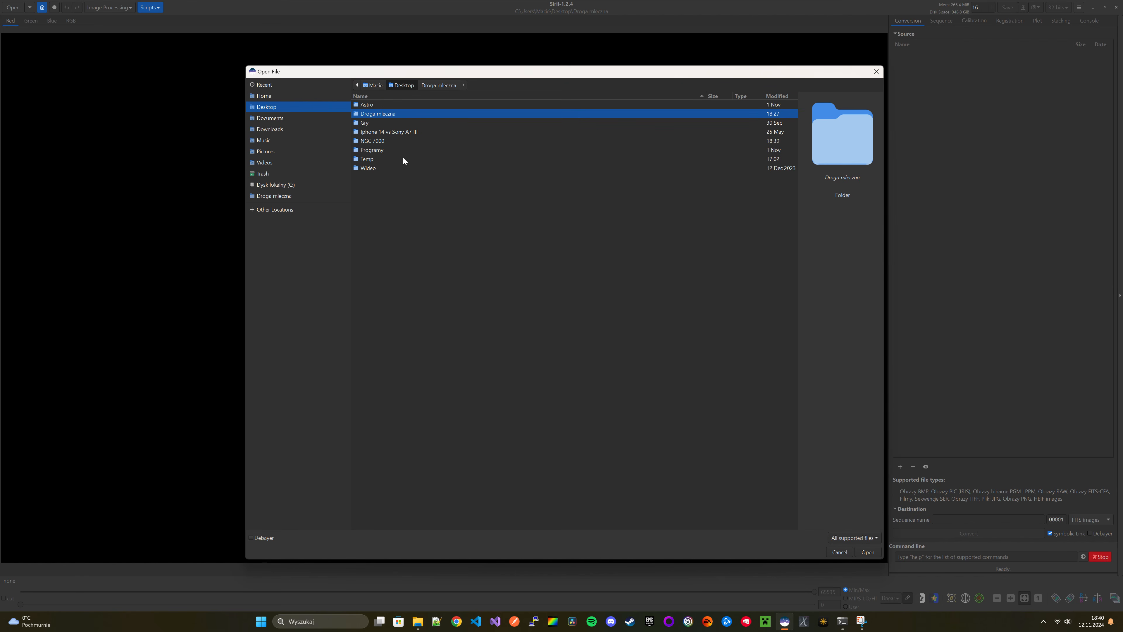
double_click(388, 140)
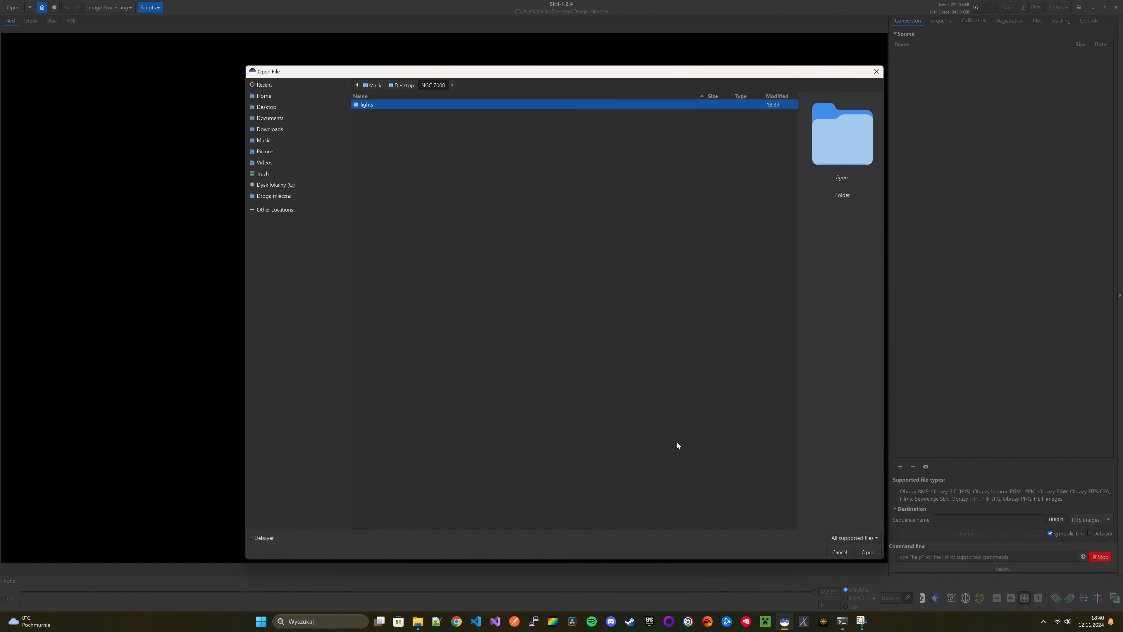
left_click(868, 552)
left_click(433, 85)
left_click(402, 84)
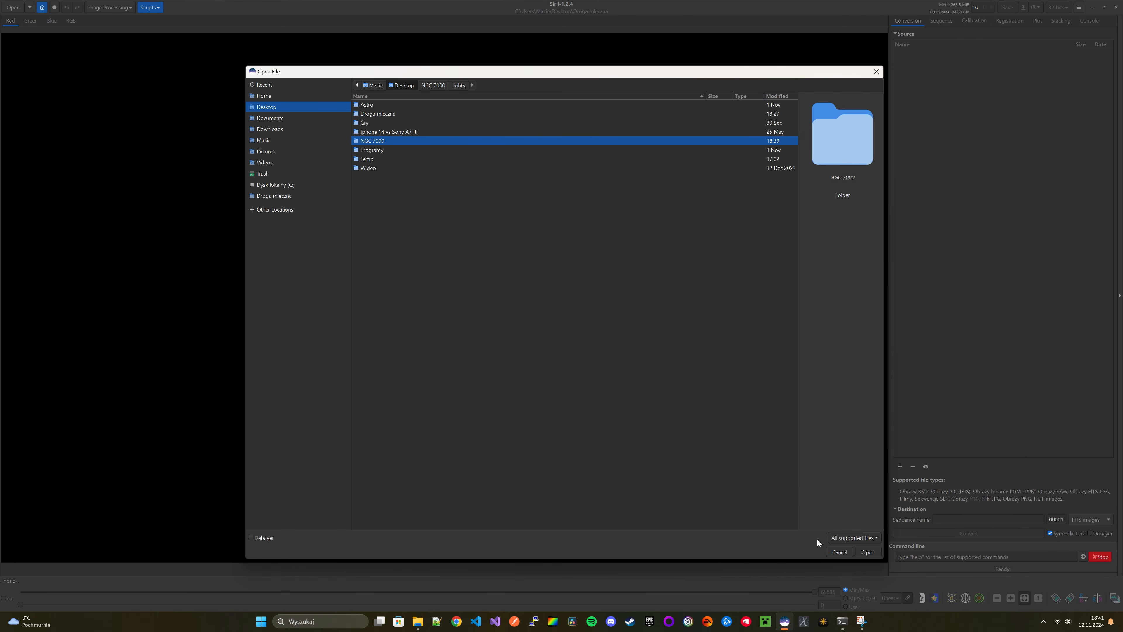
left_click(865, 554)
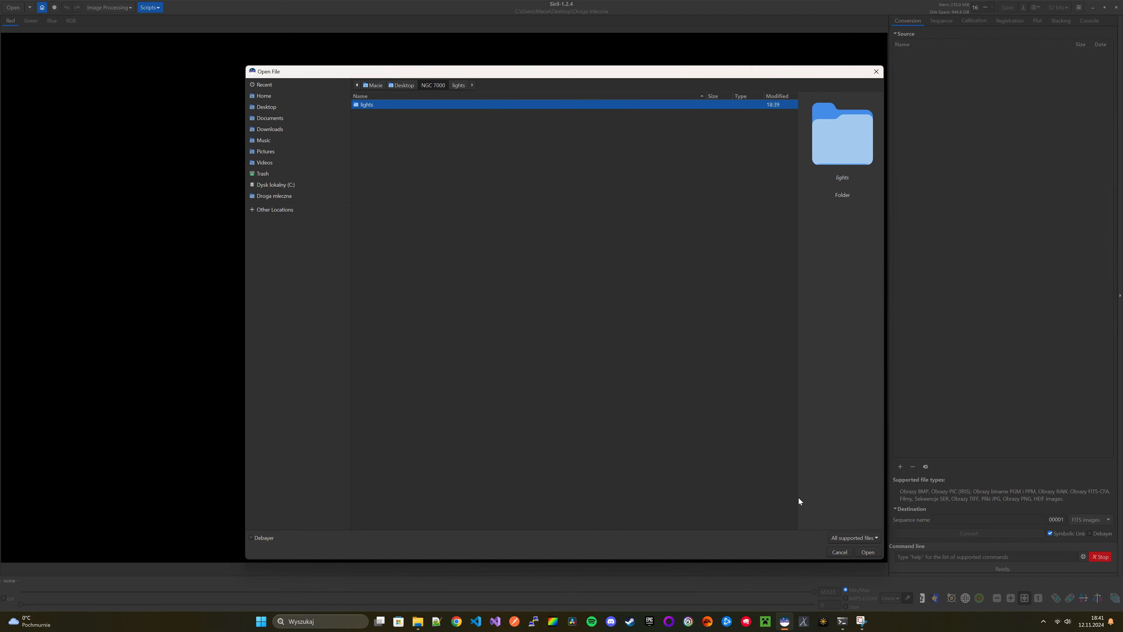
left_click(839, 553)
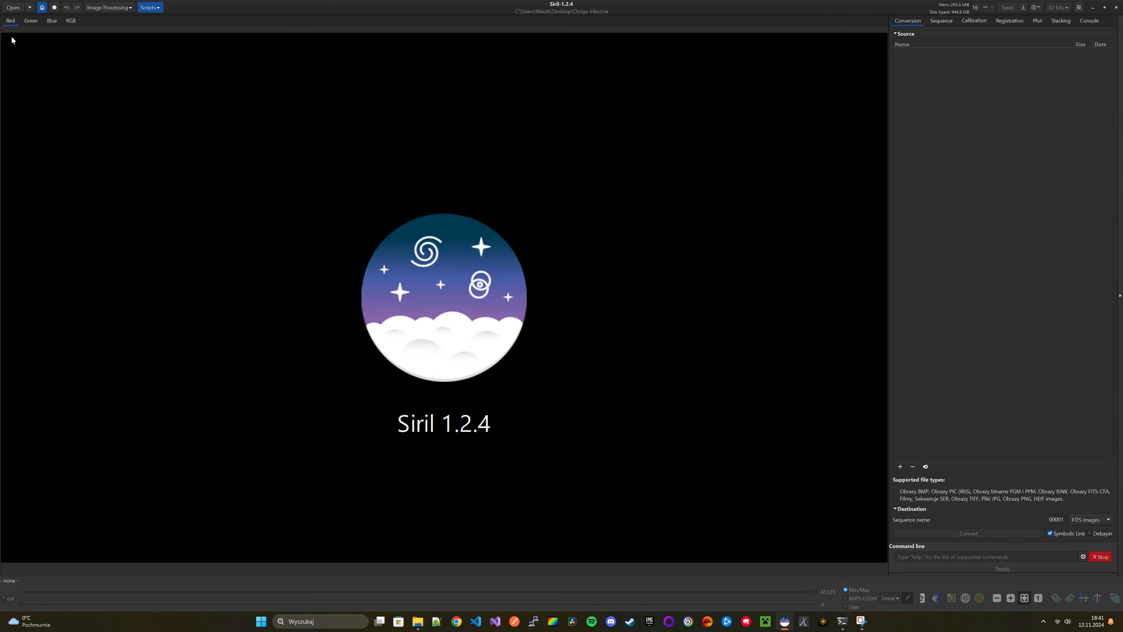
Set the working directory to the NGC 7000 folder on the Desktop and run the Seestar_Preprocessing script on it
left_click(42, 7)
left_click(402, 86)
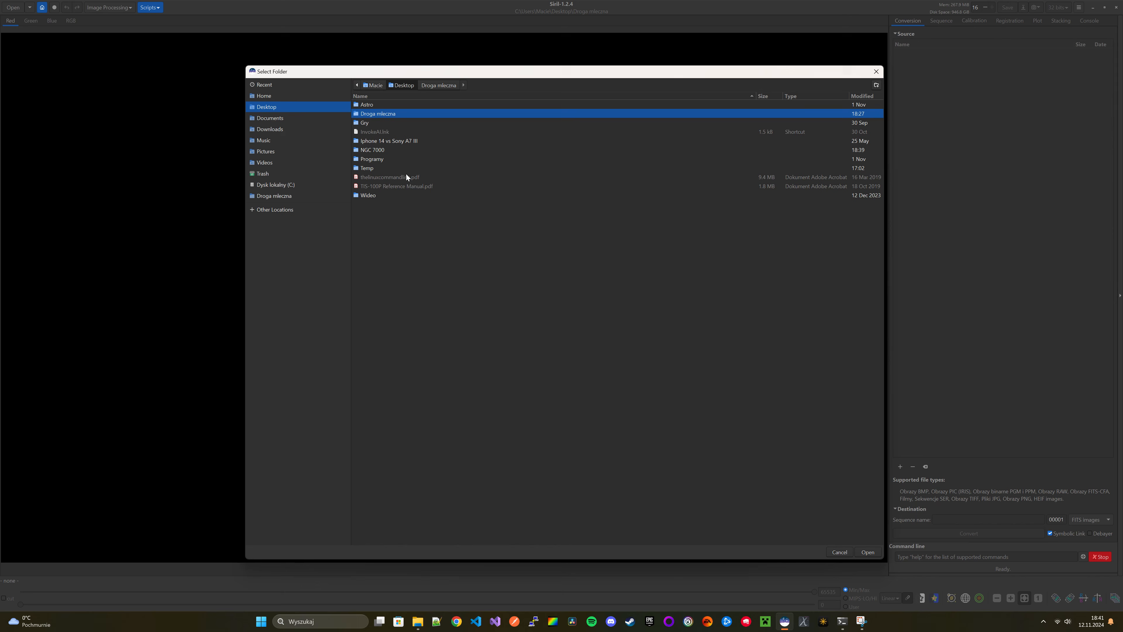
left_click(389, 151)
left_click(867, 552)
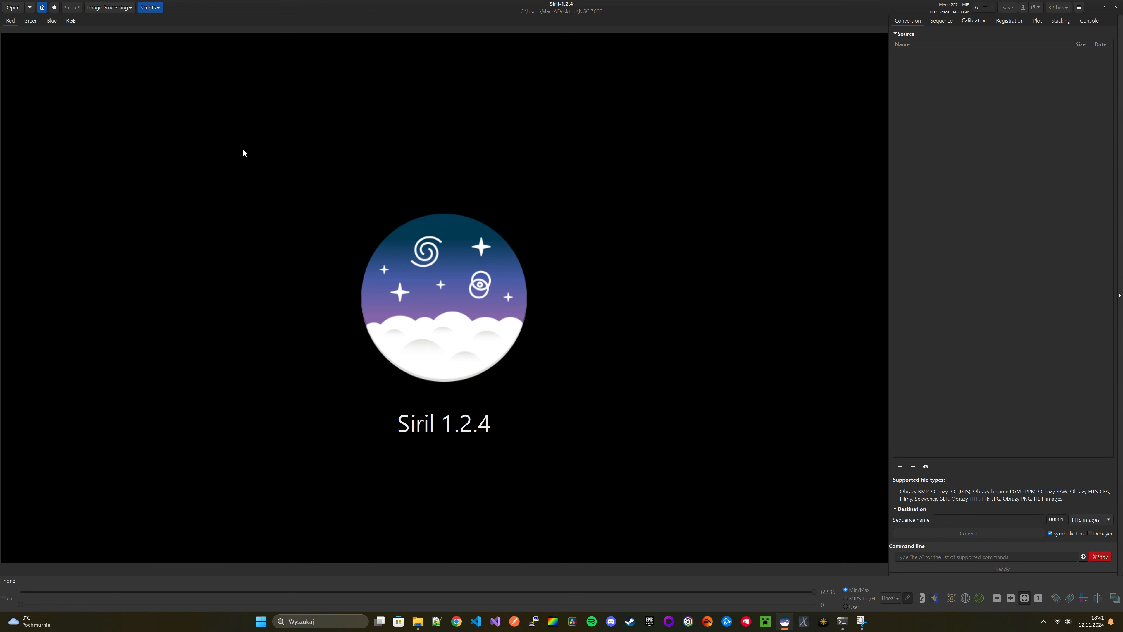
left_click(150, 7)
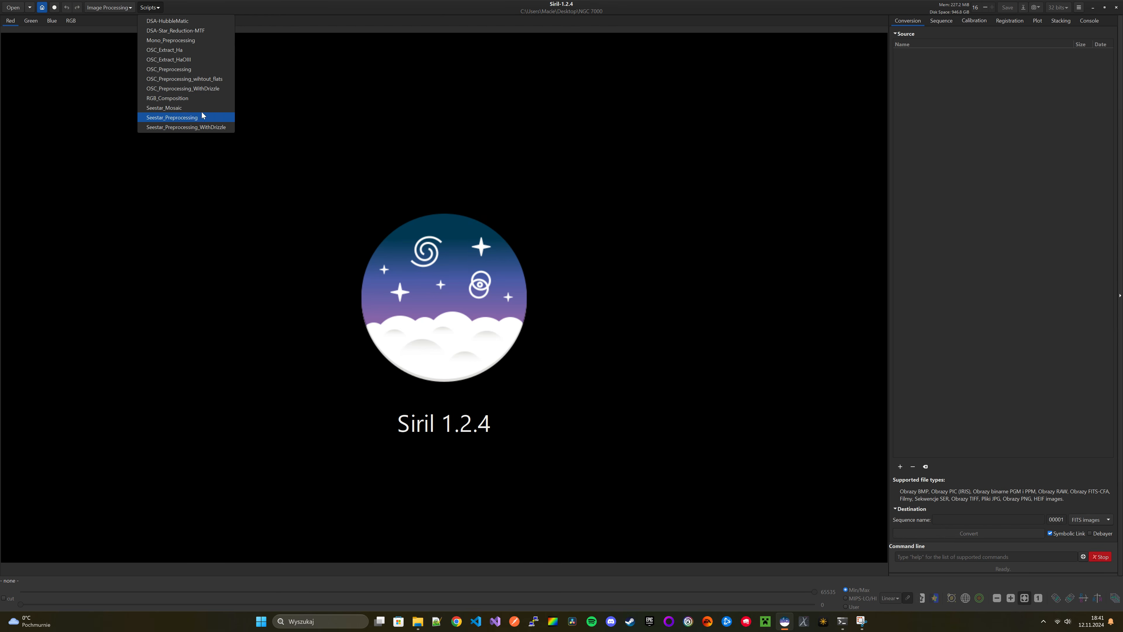
left_click(186, 119)
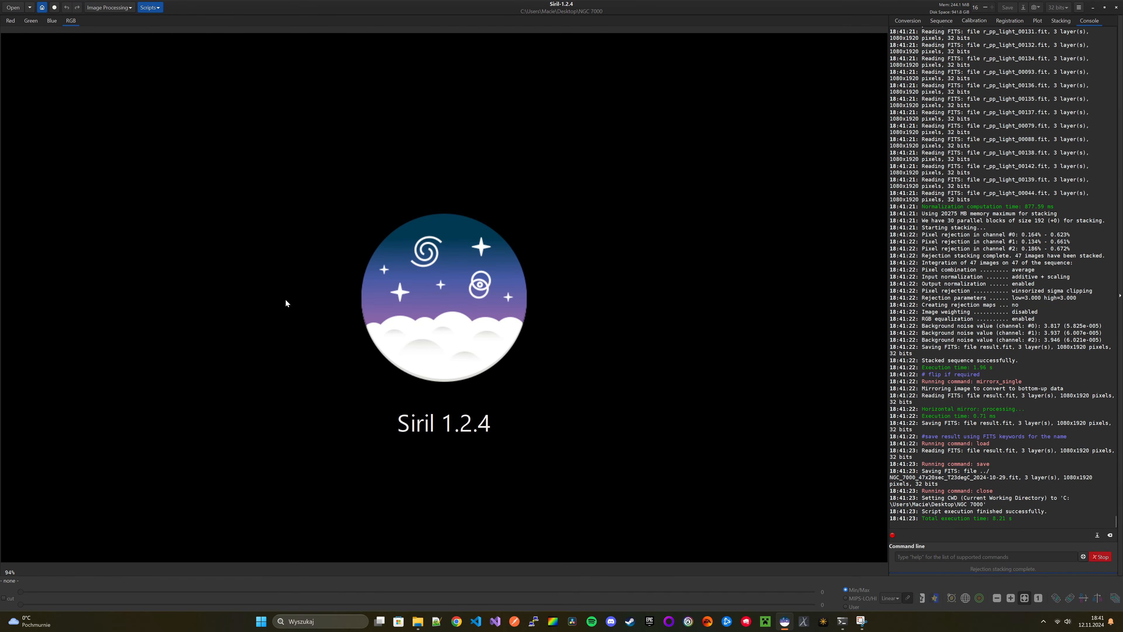
Open the stacked image NGC_7000_47x20sec_T23degC_2024-10-29.fit and display it in AutoStretch mode
left_click(15, 6)
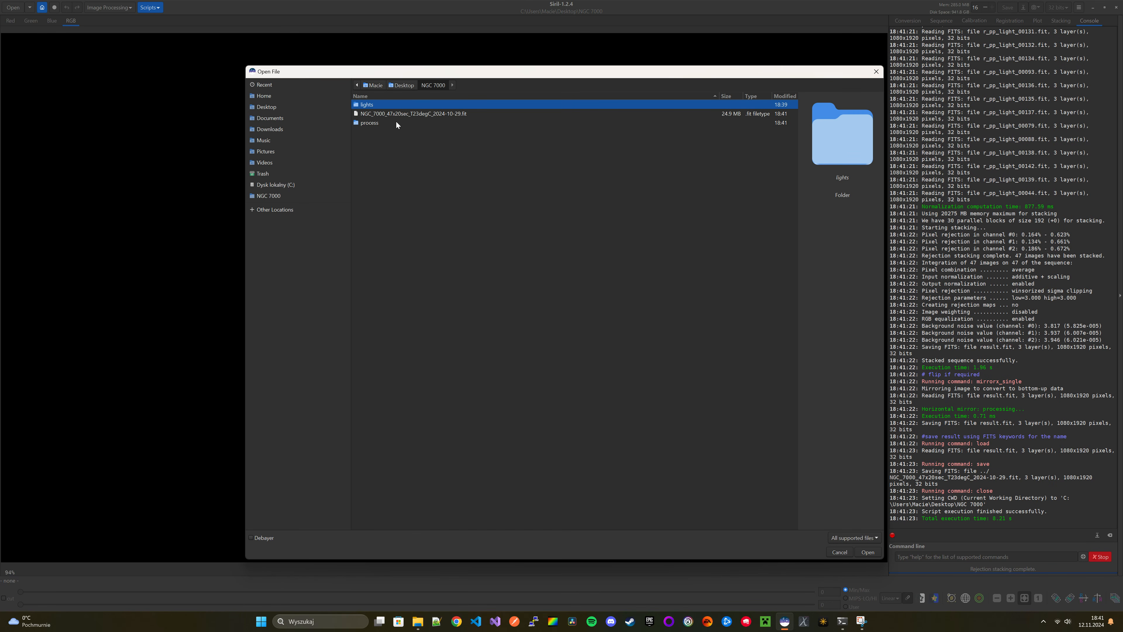
left_click(412, 116)
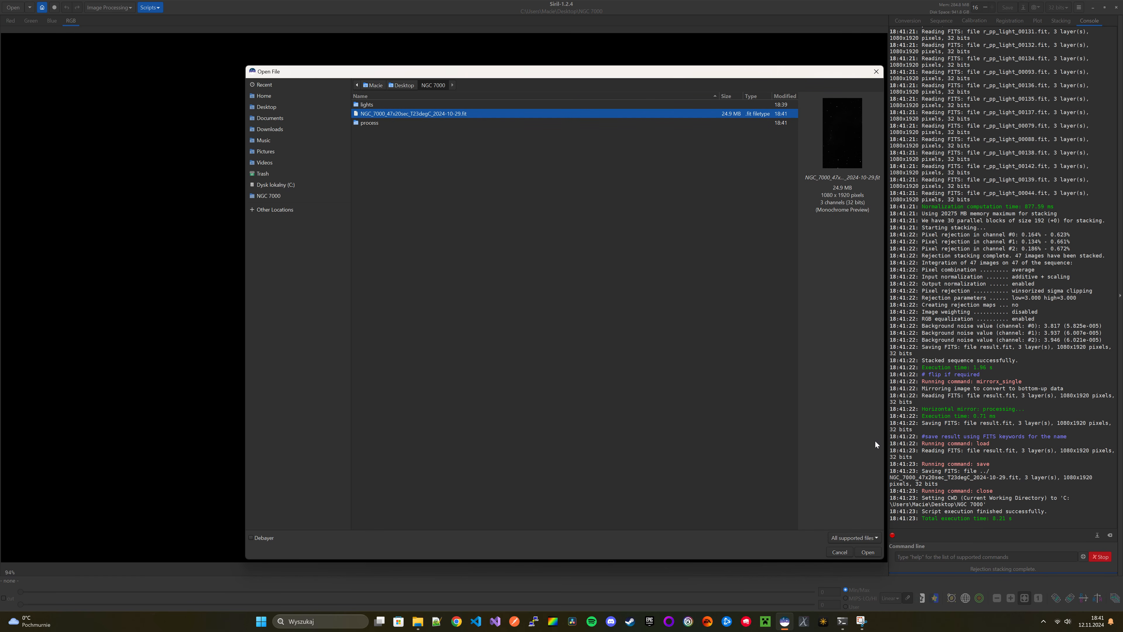
left_click(864, 552)
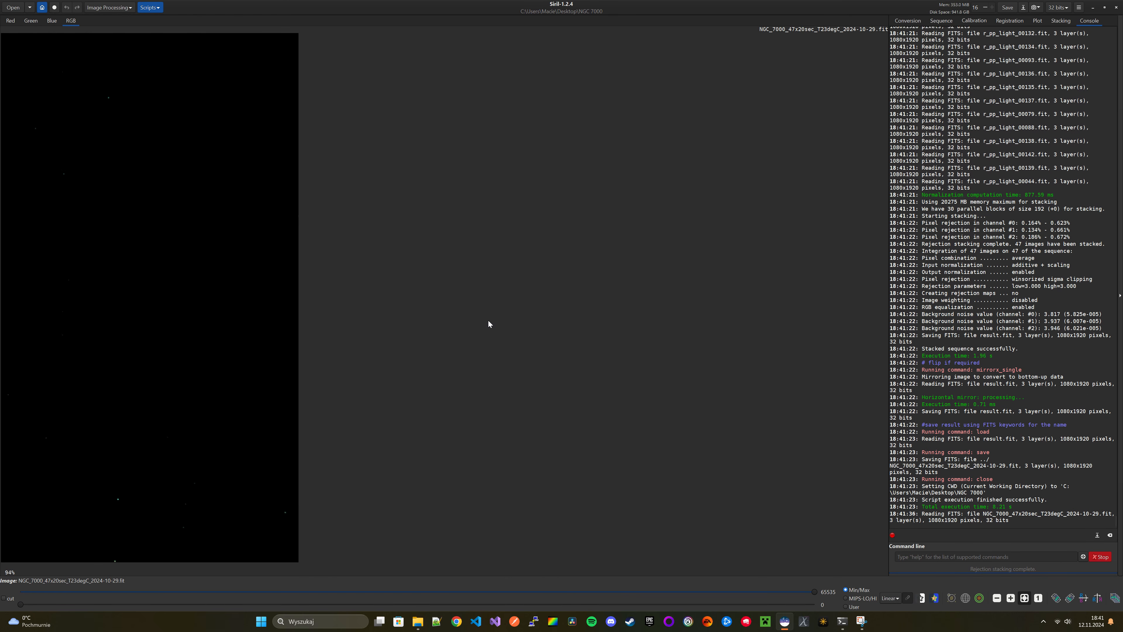
left_click(891, 598)
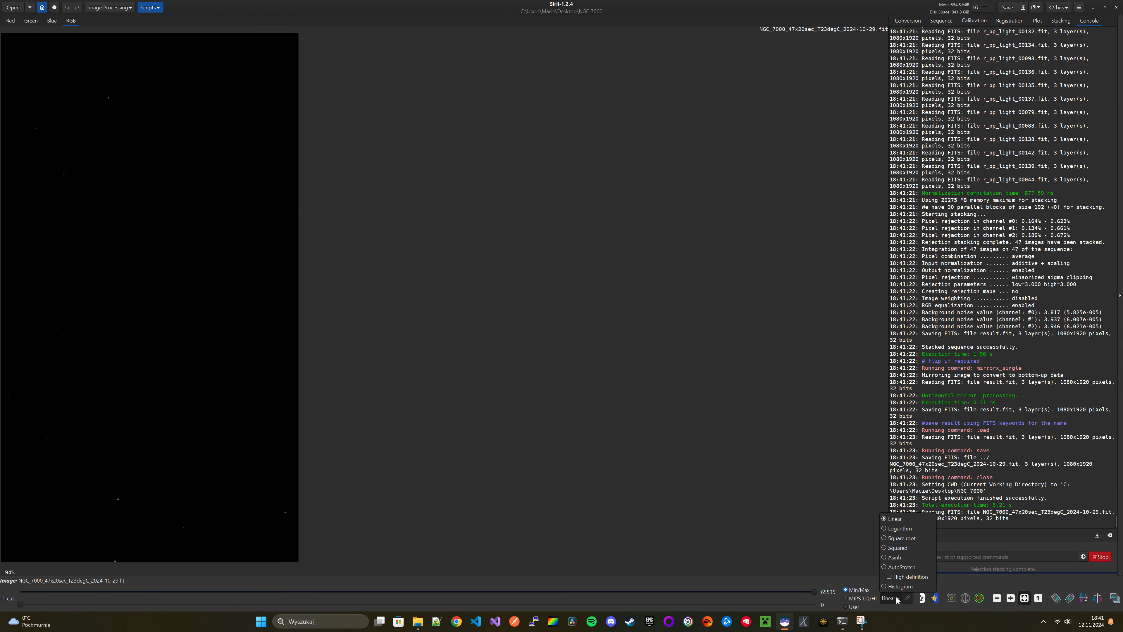
left_click(901, 567)
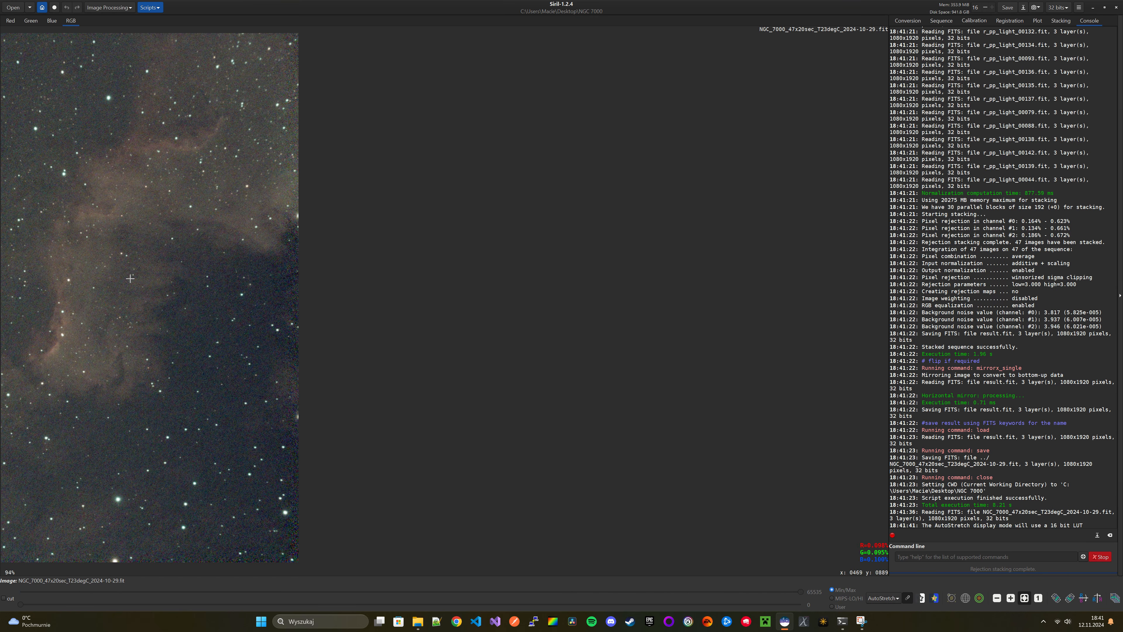
Examine the stacked NGC 7000 image close up and as a whole, checking the nebula and the frame edges
scroll(116, 295, "up", 1)
scroll(116, 295, "down", 3)
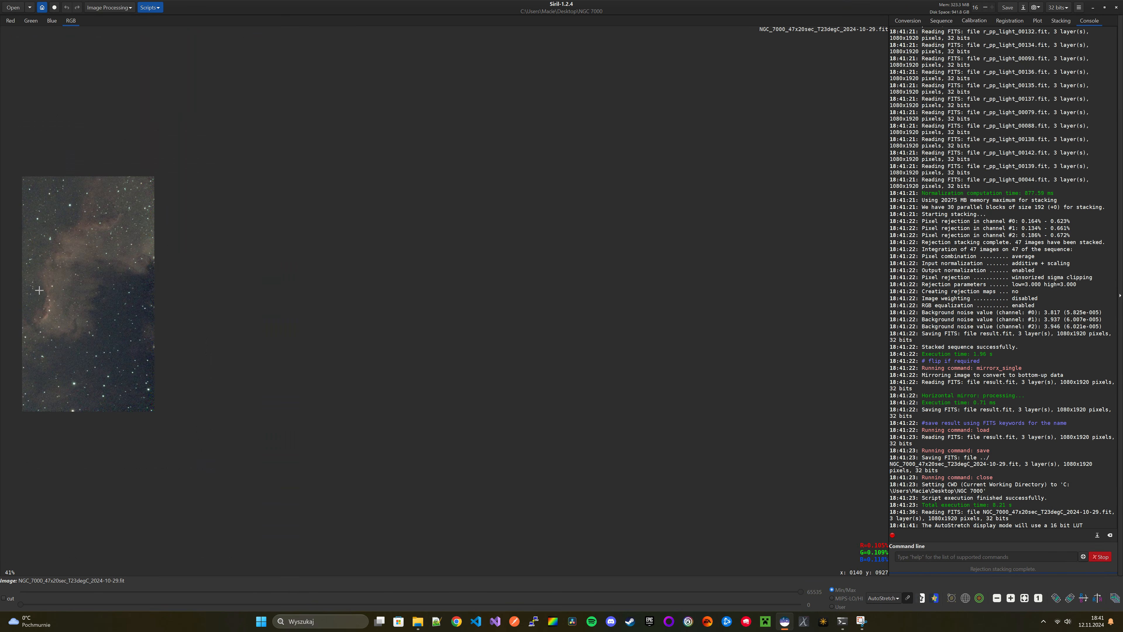
scroll(34, 291, "up", 2)
scroll(26, 306, "up", 3)
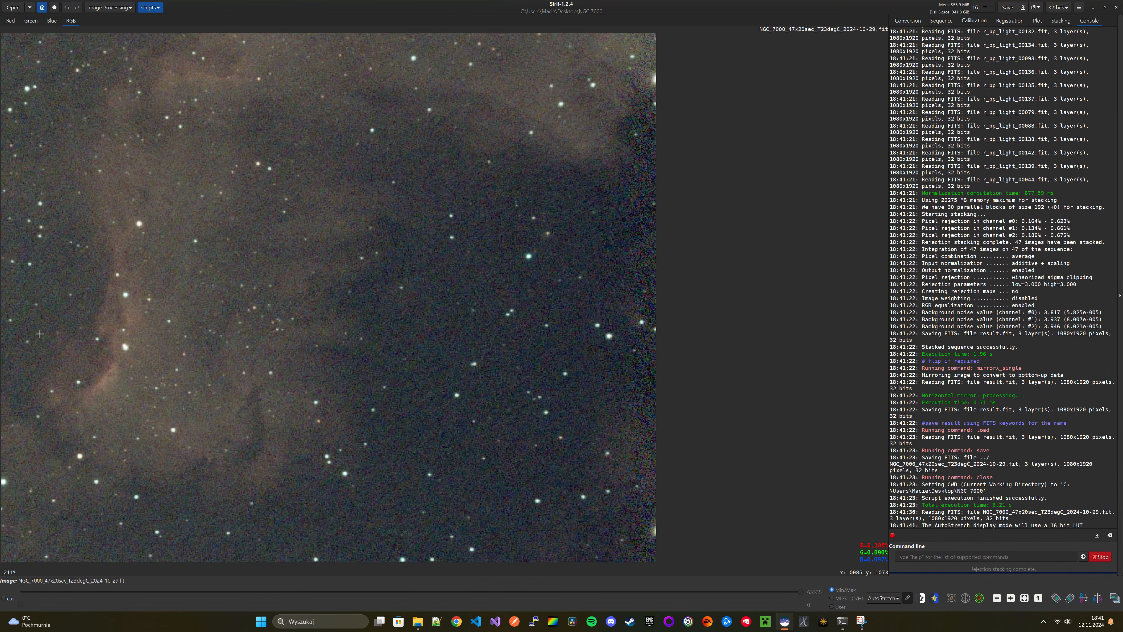
scroll(39, 334, "down", 2)
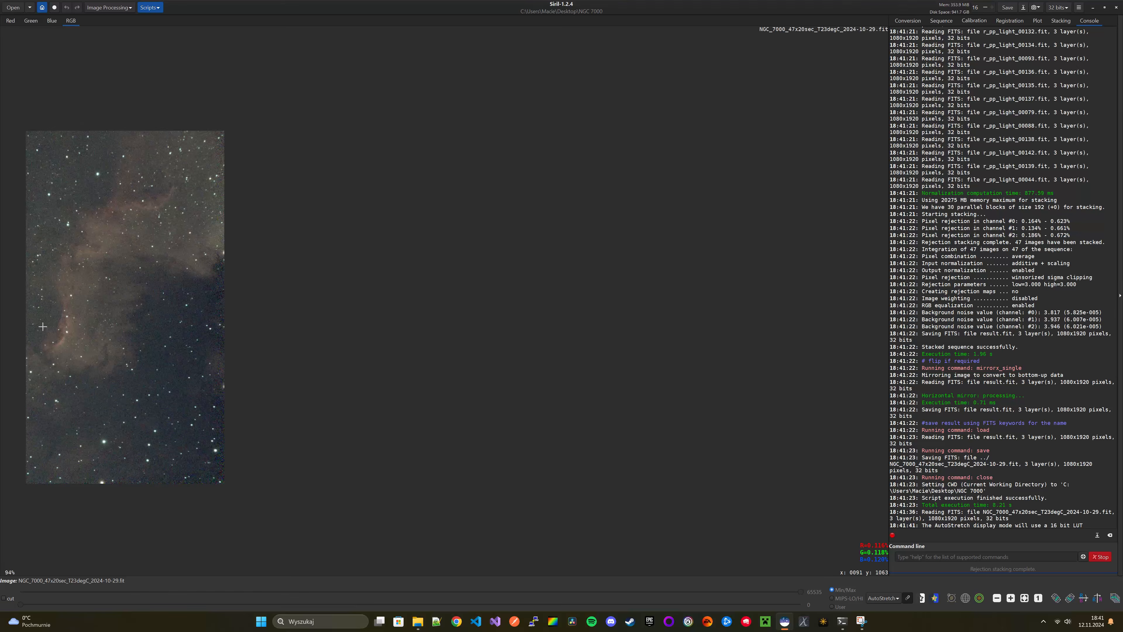
scroll(43, 326, "up", 2)
scroll(43, 327, "down", 1)
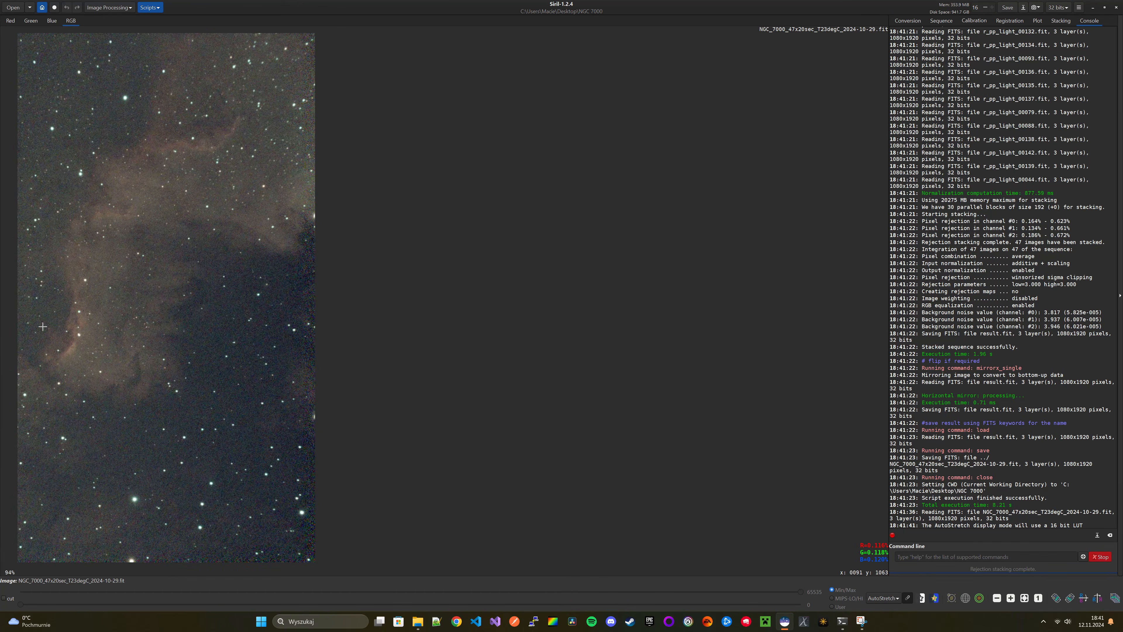
scroll(42, 326, "down", 1)
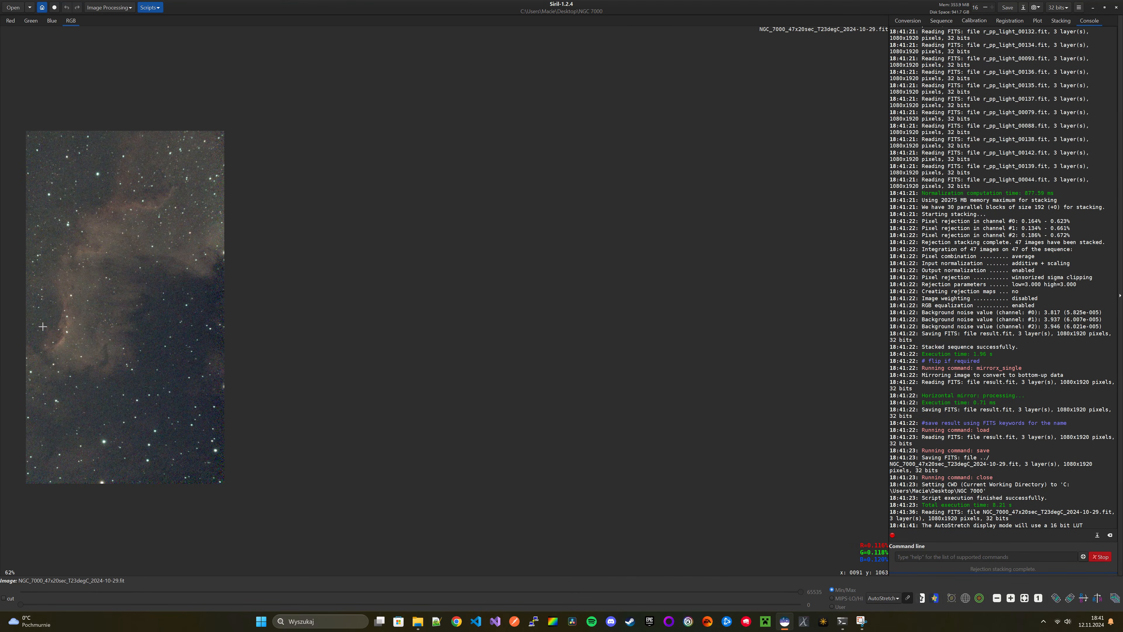
scroll(43, 326, "up", 1)
scroll(43, 326, "down", 1)
scroll(26, 335, "up", 1)
scroll(25, 335, "down", 1)
Draw a selection about 1010 by 1882 px over the nebula image, leaving the noisy right and lower edges outside
left_click_drag(27, 134, 212, 478)
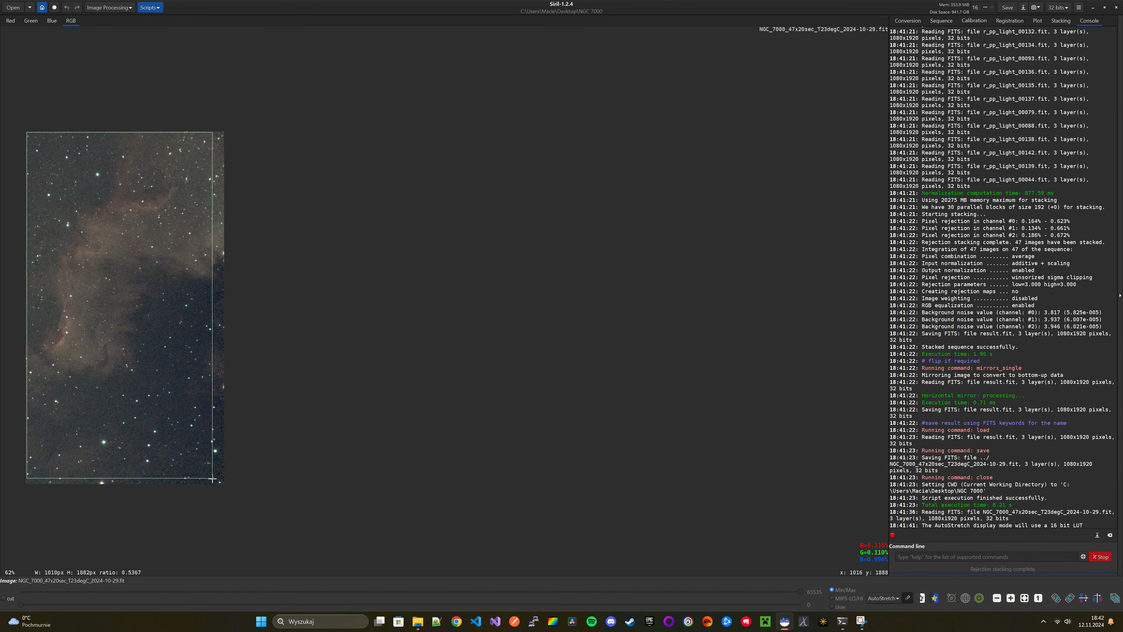
scroll(206, 475, "down", 2)
scroll(206, 474, "up", 4)
scroll(223, 435, "down", 1)
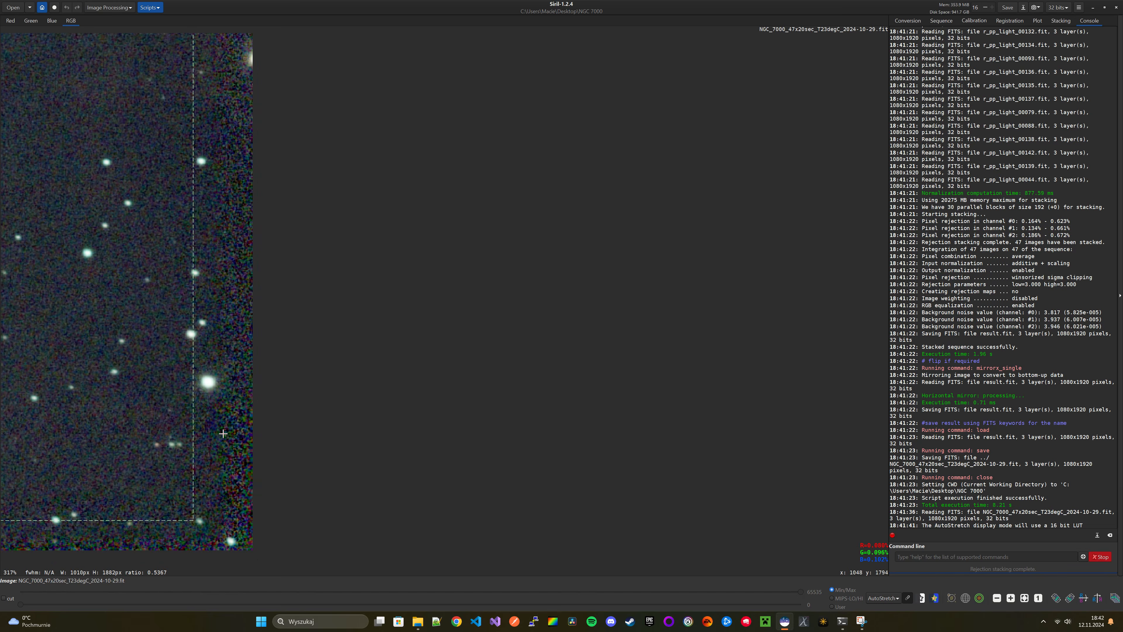
scroll(223, 437, "down", 1)
scroll(36, 325, "up", 2)
scroll(144, 387, "down", 1)
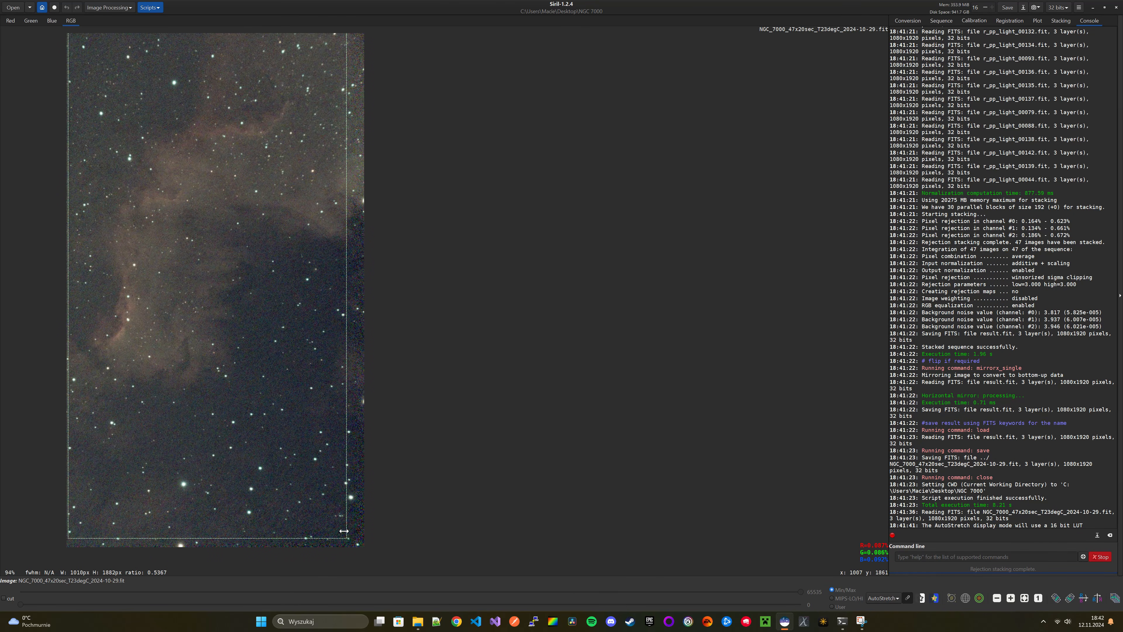
Adjust the selection's edges to about 1013 by 1878 px and crop the image to it
left_click_drag(345, 525, 298, 536)
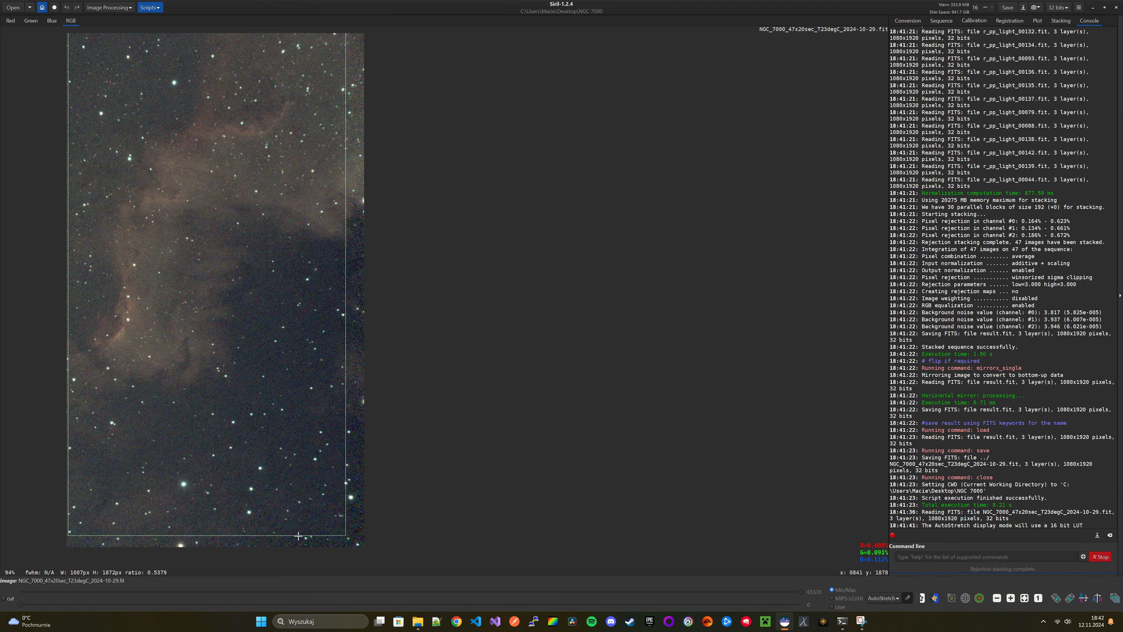
left_click_drag(67, 383, 66, 383)
scroll(223, 257, "up", 3)
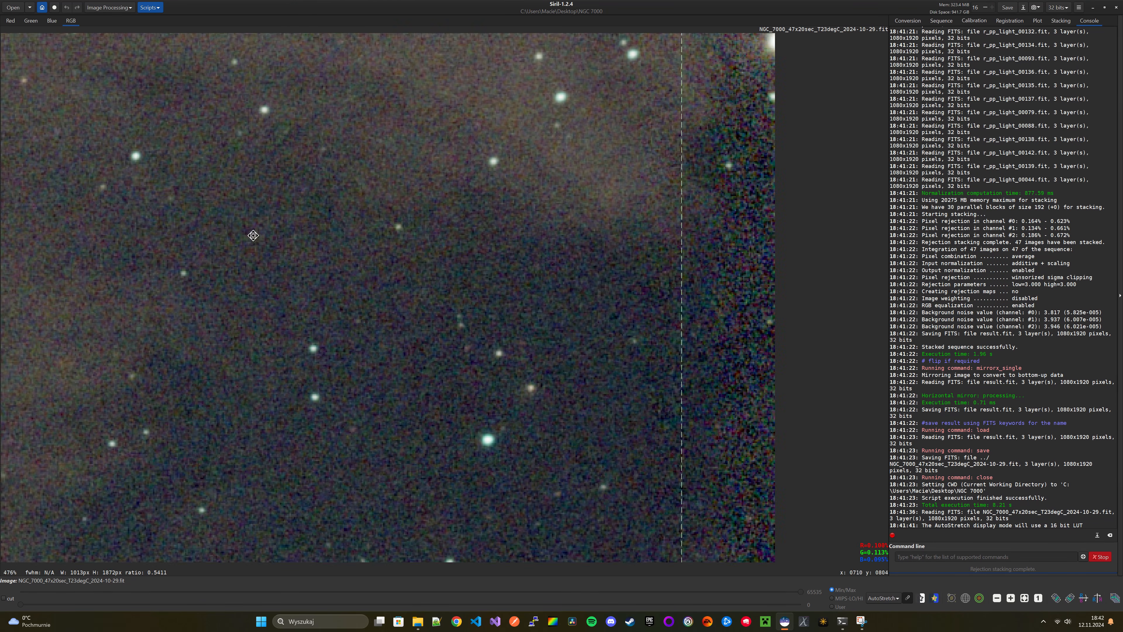
scroll(133, 177, "down", 8)
scroll(120, 196, "up", 5)
left_click_drag(158, 81, 158, 78)
right_click(258, 178)
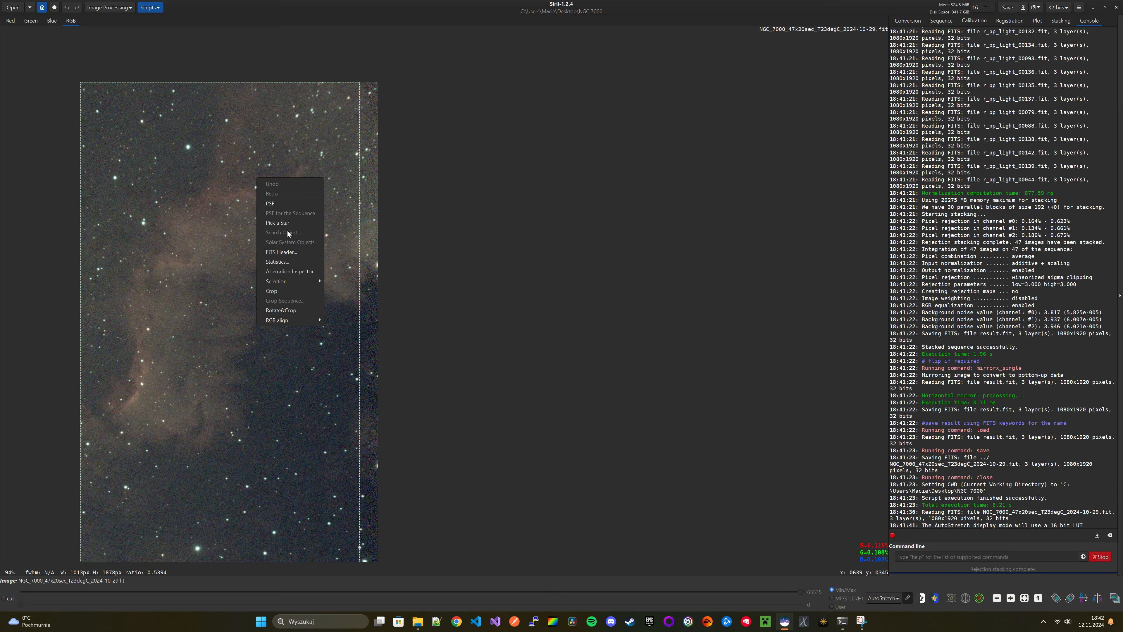
left_click(284, 291)
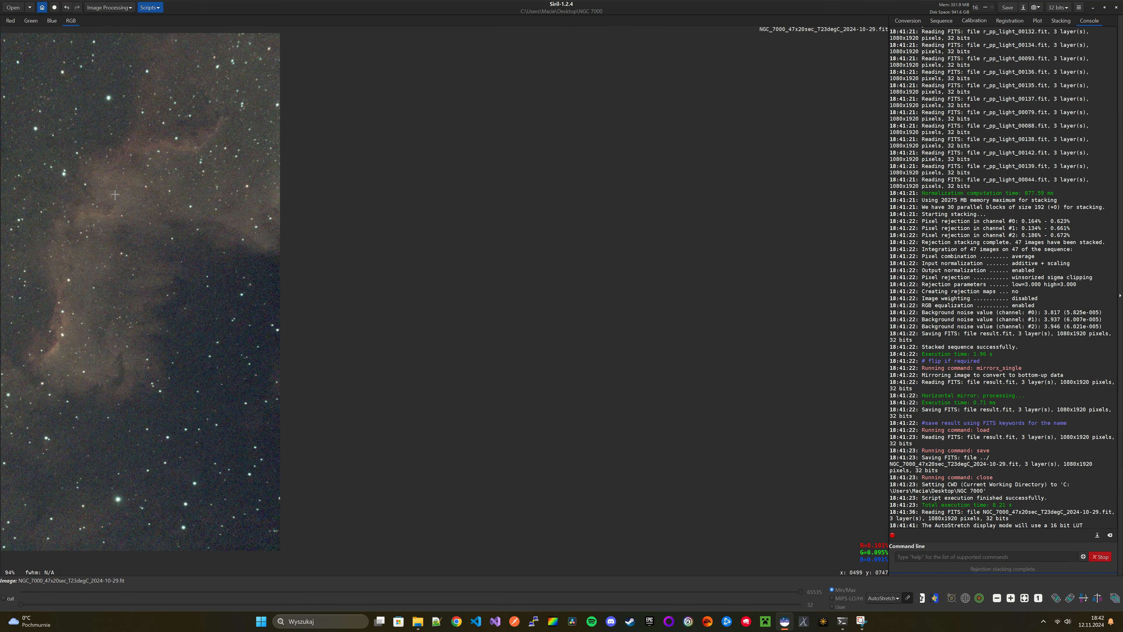
Remove green noise from the cropped image with the Average Neutral protection method, preserving lightness
left_click(105, 8)
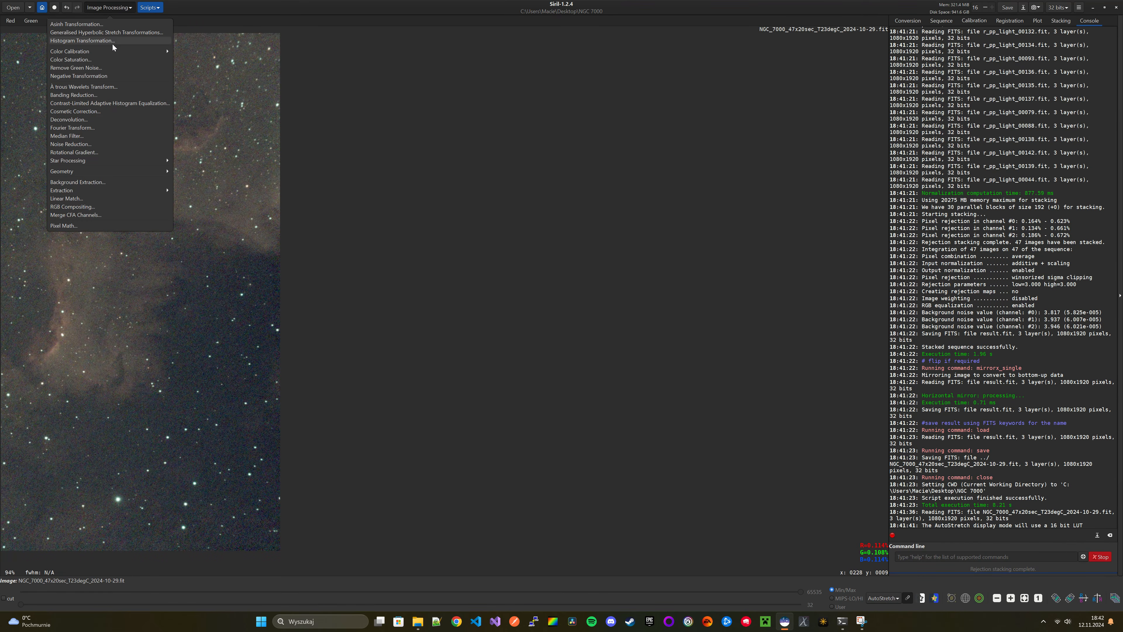
left_click(111, 69)
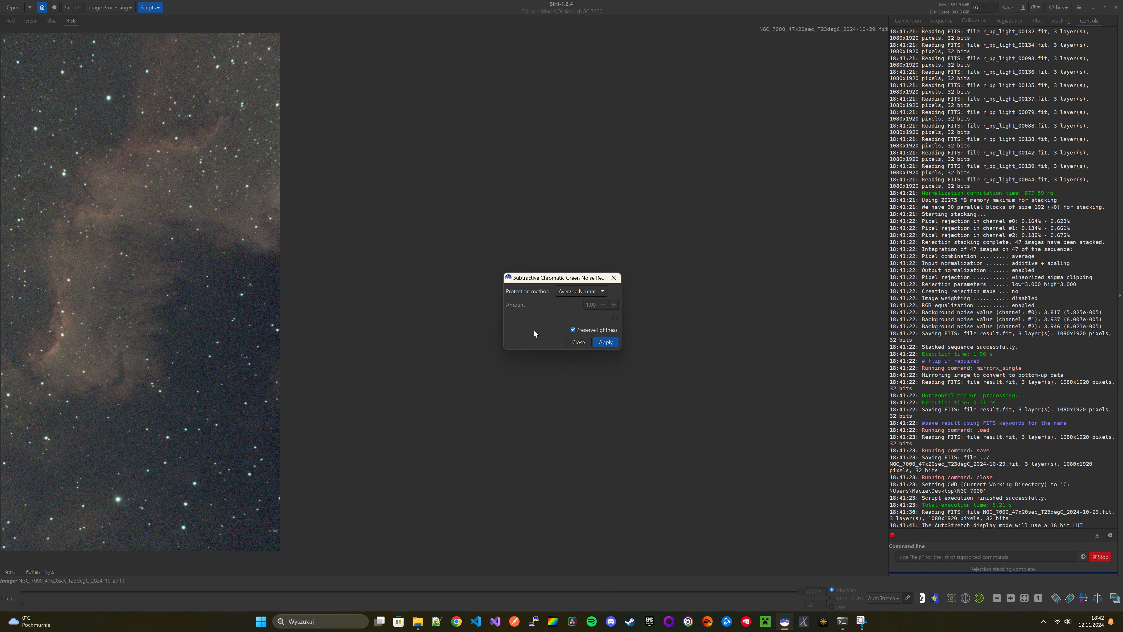
left_click(601, 344)
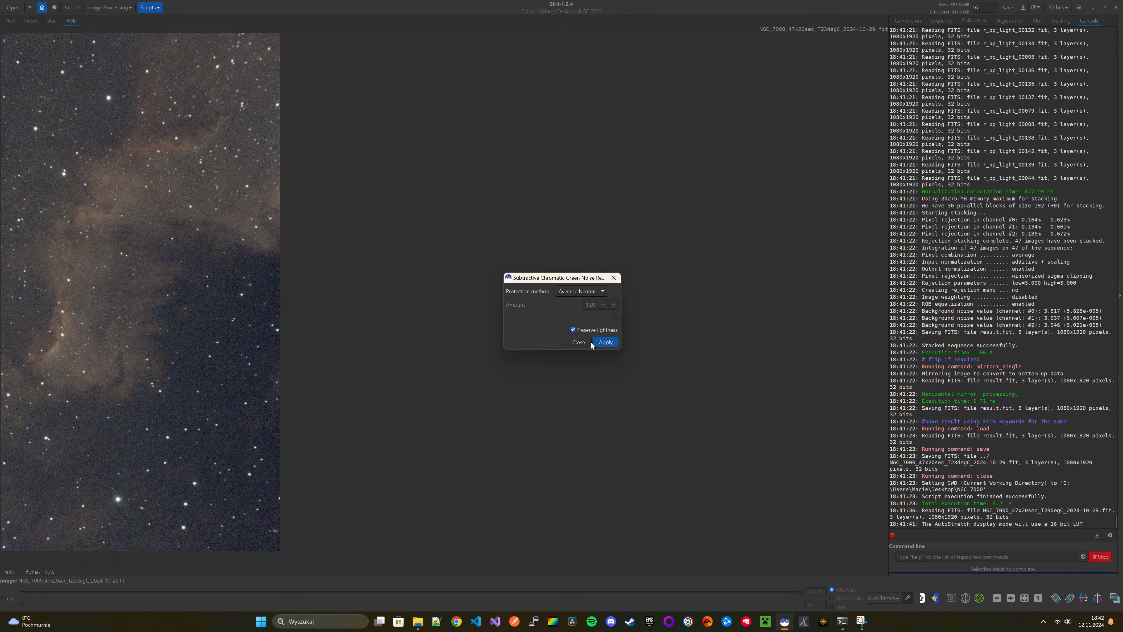
left_click(573, 345)
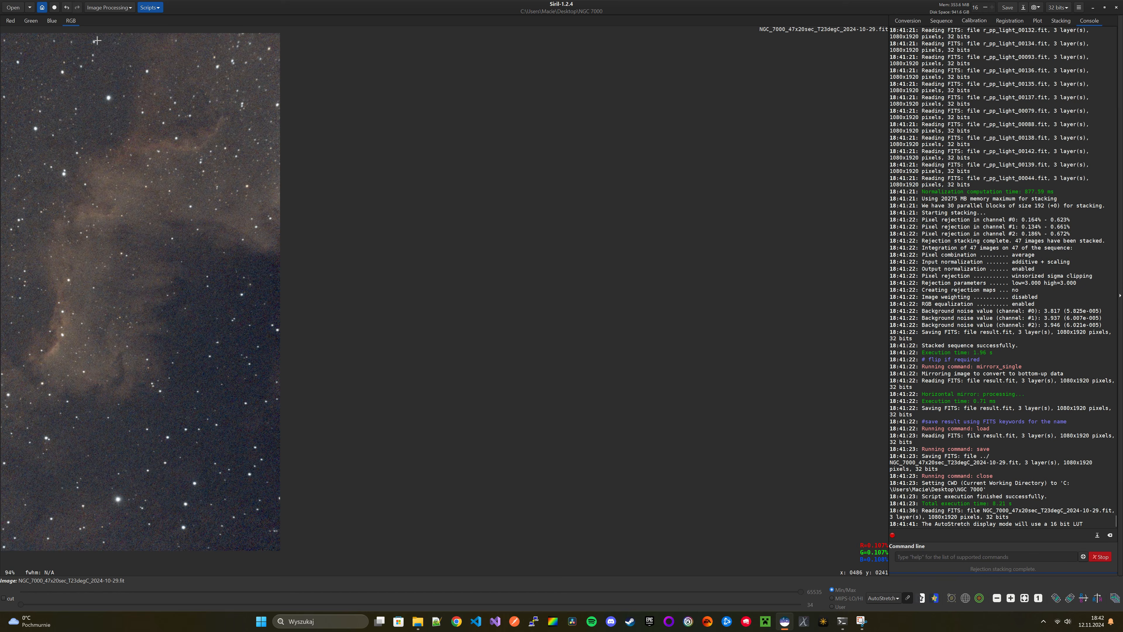
Run Photometric Color Calibration for ngc 7000 found in SIMBAD, using the image metadata and the NOMAD catalogue, keeping the calibrated version
left_click(109, 7)
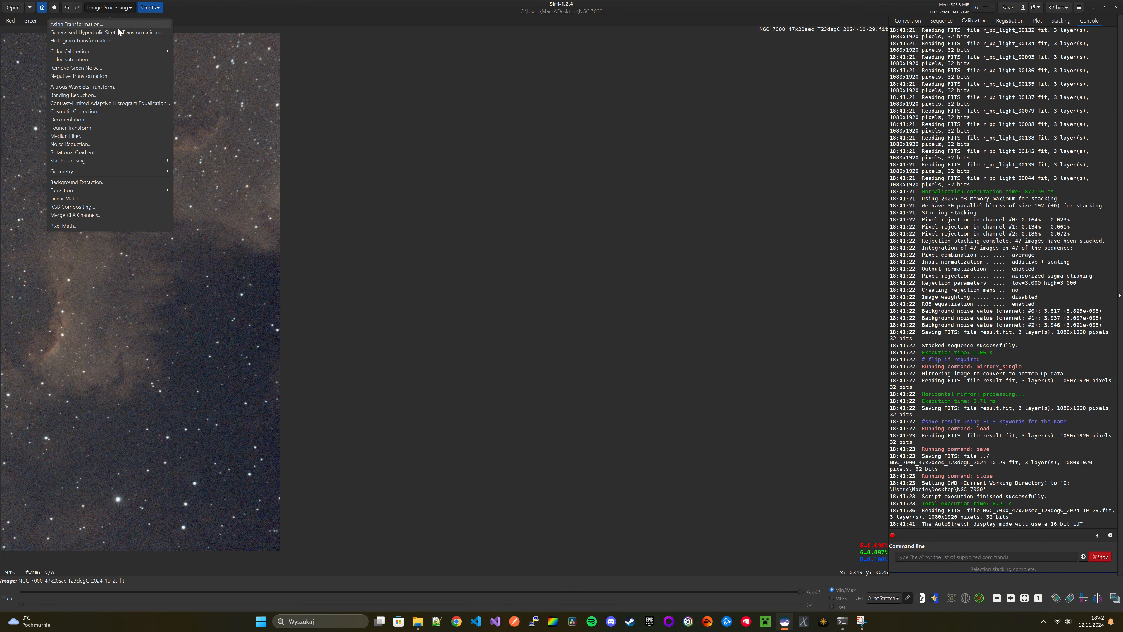
left_click(120, 51)
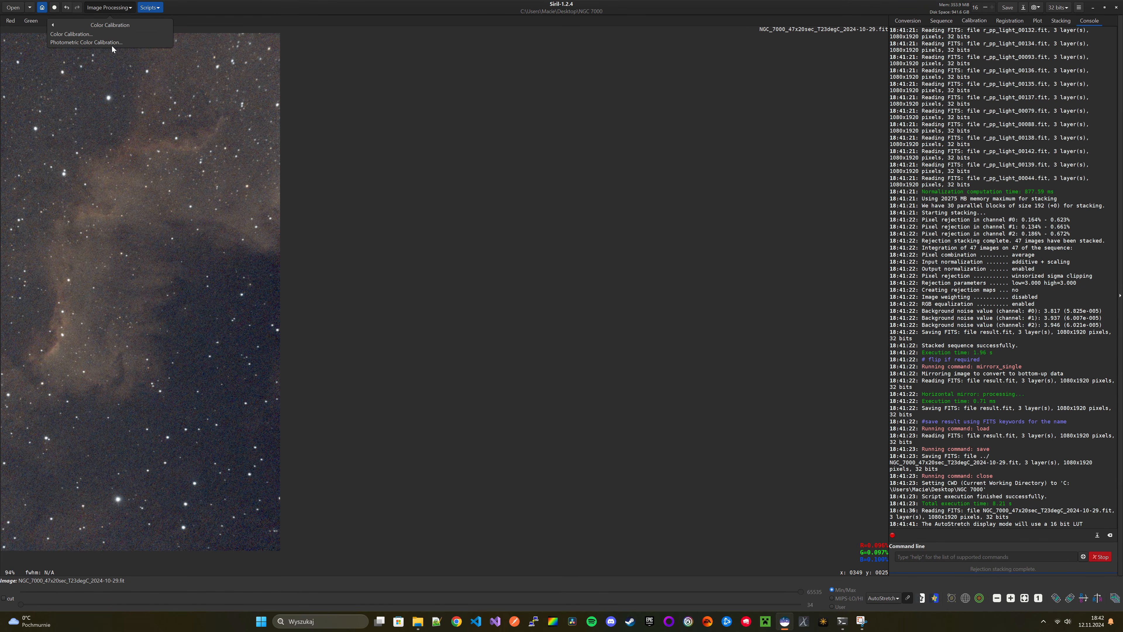
left_click(112, 43)
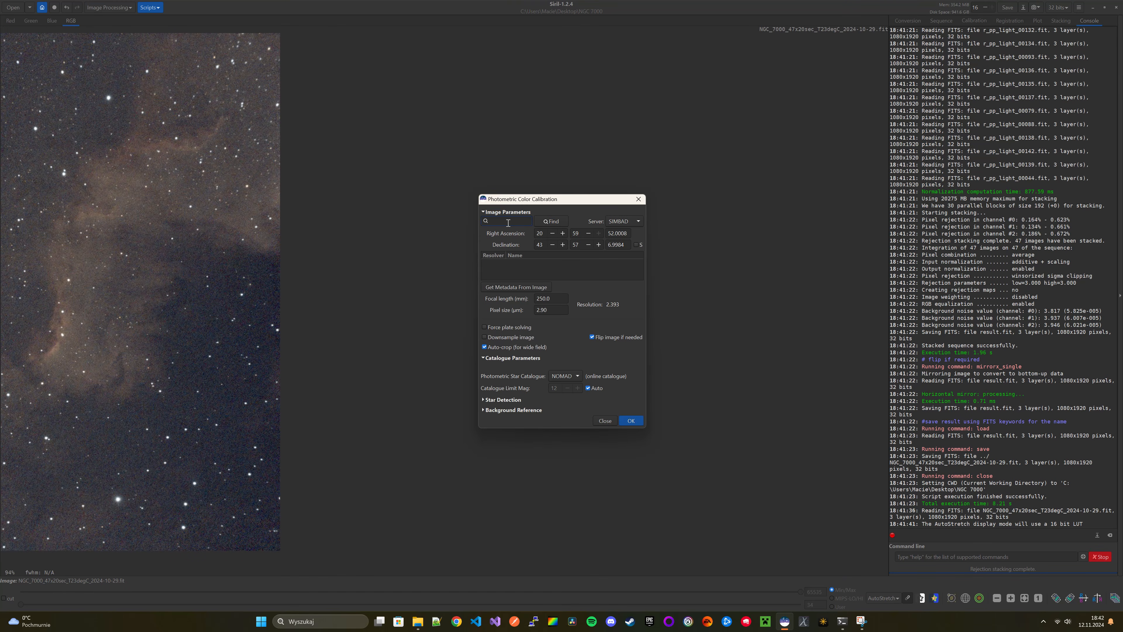
type("ngc 7000")
left_click(550, 221)
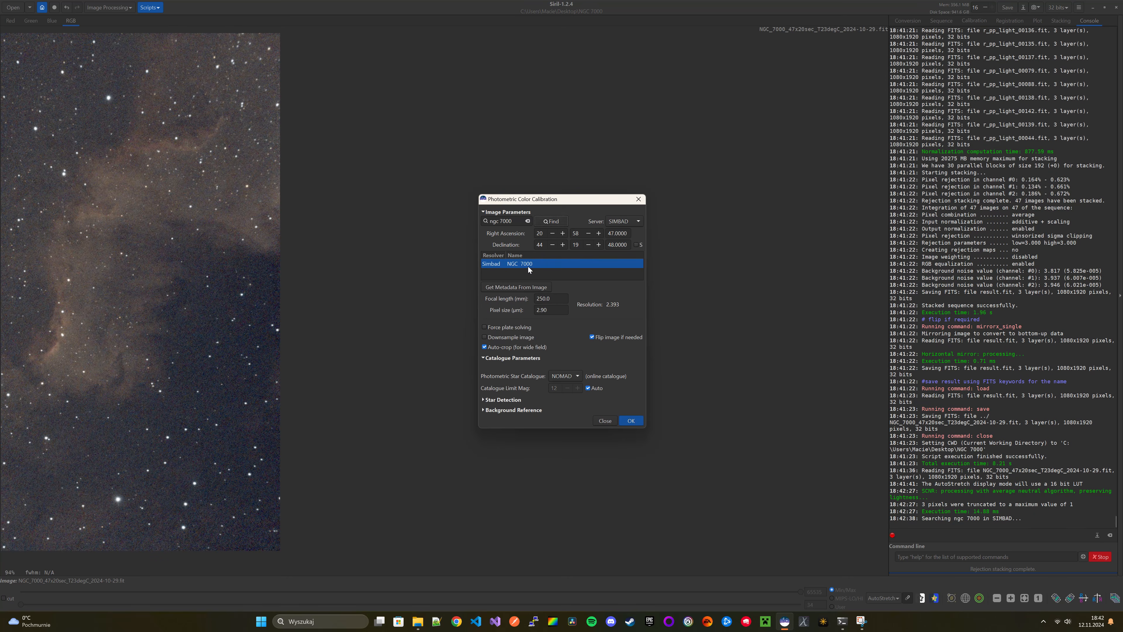
left_click(527, 287)
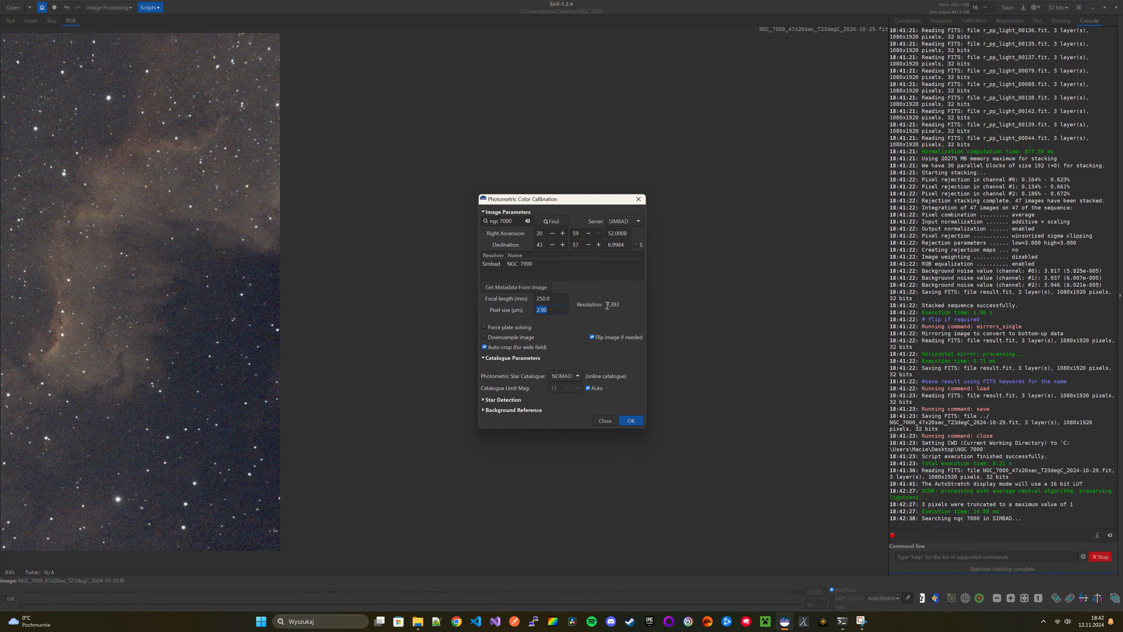
left_click(633, 420)
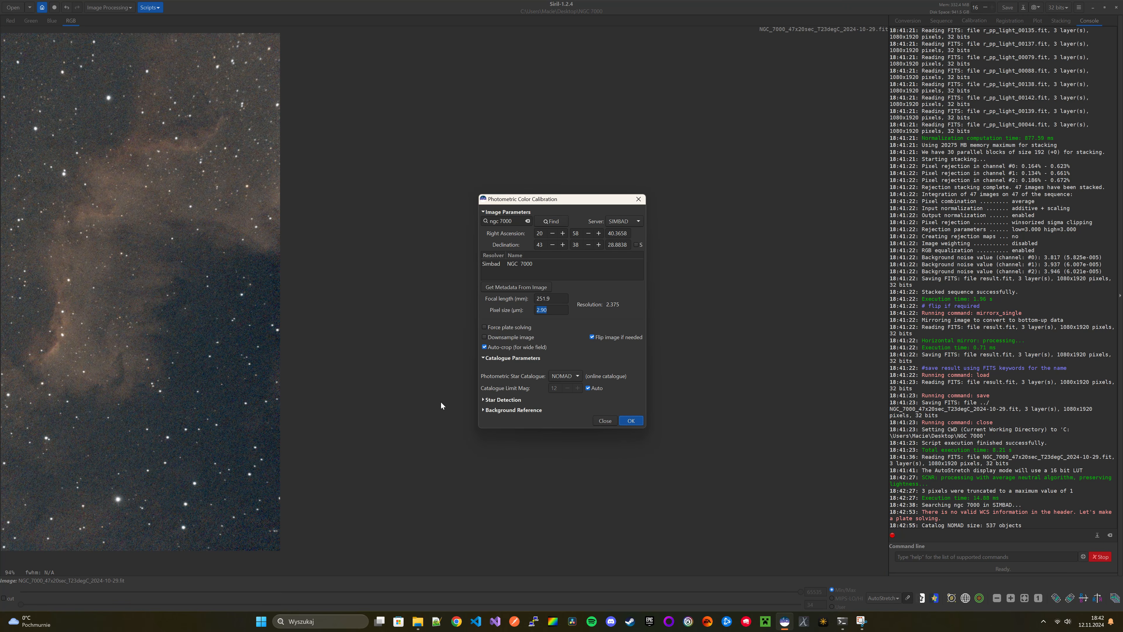
left_click(604, 420)
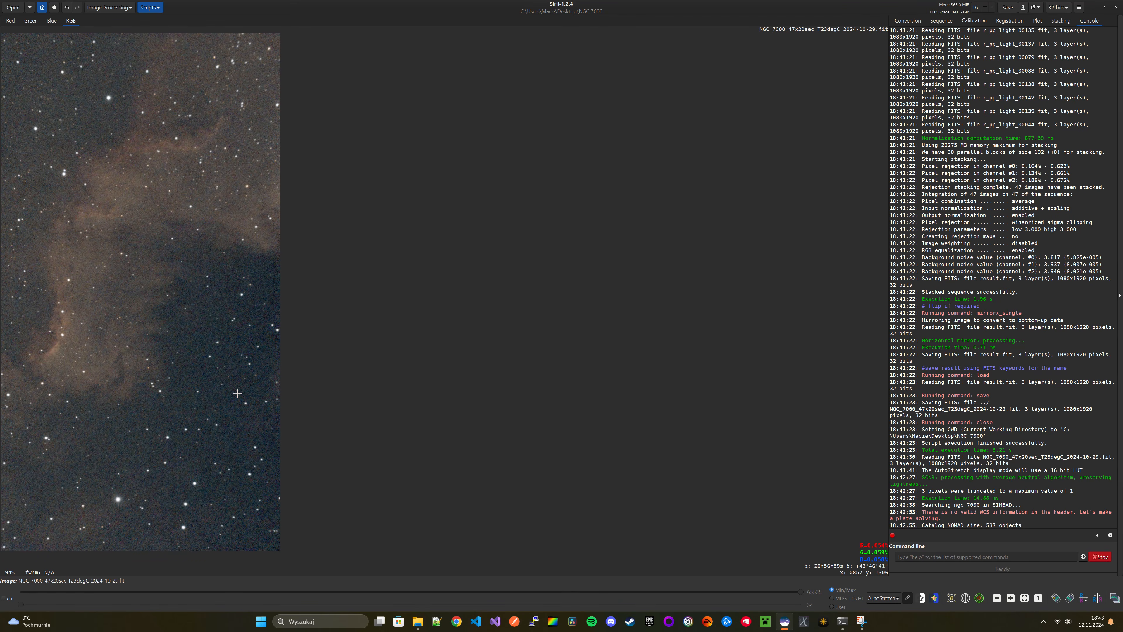
key("ctrl+shift+z")
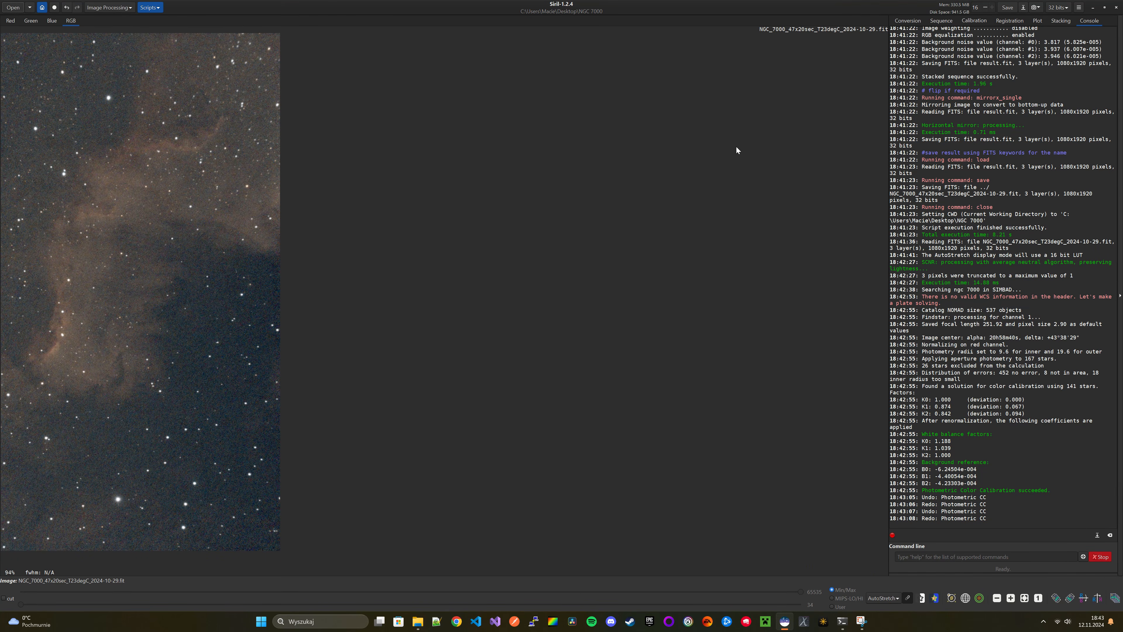
Save the calibrated image as NGC_7000_47x20sec_T23degC_2024-10-29_crop.fit in the NGC 7000 folder, accepting the non-linear viewer mode
left_click(1023, 8)
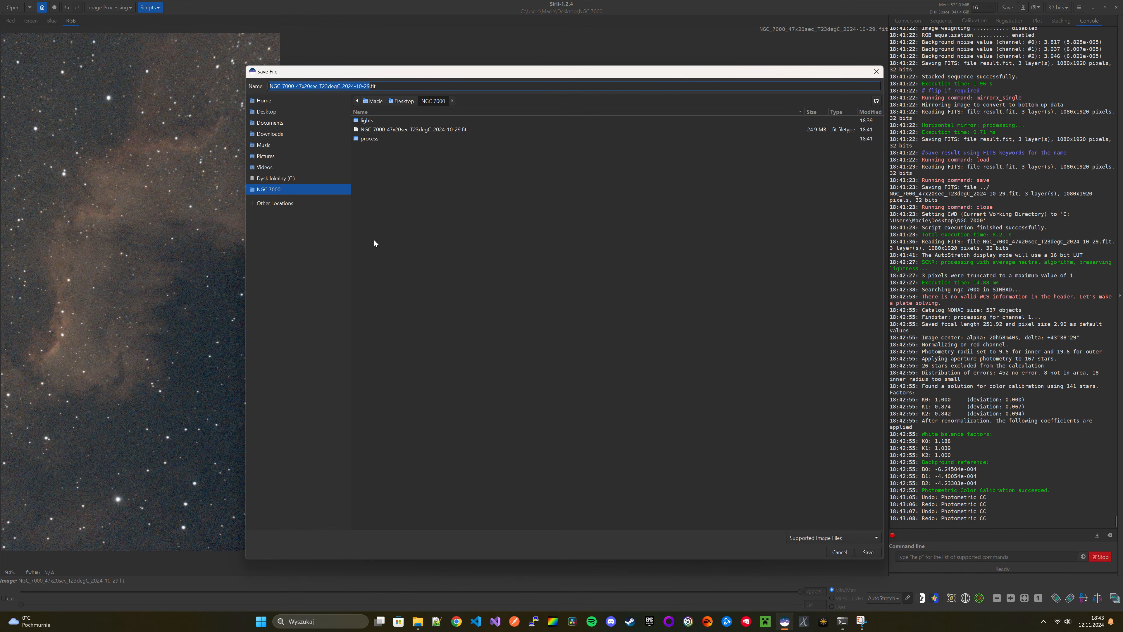
key("End")
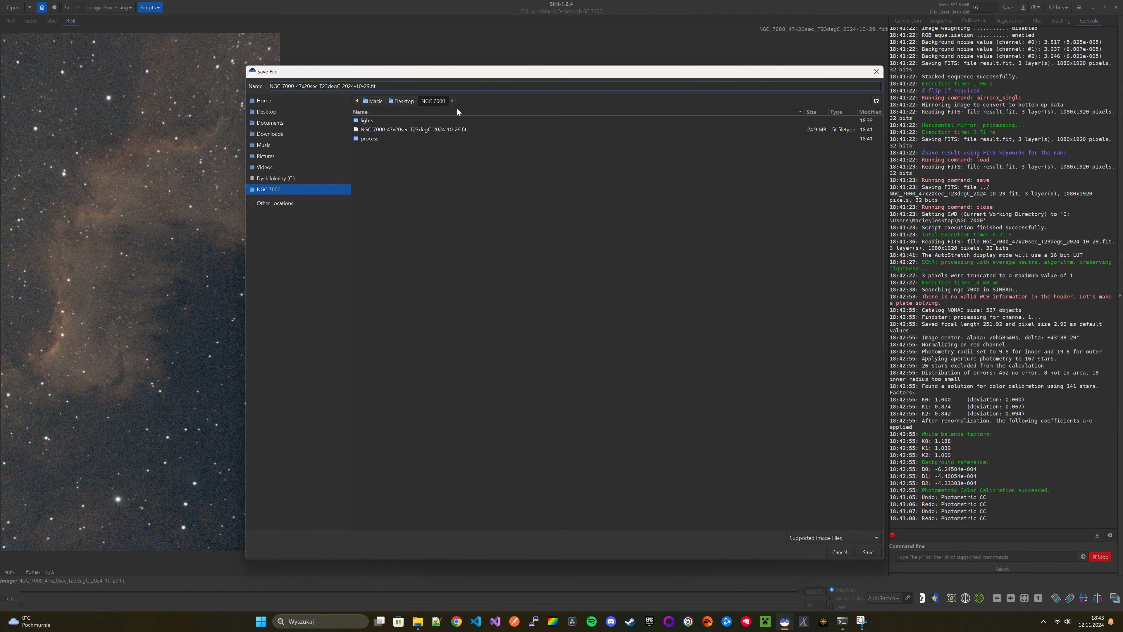
type("_crop")
key("Return")
key("Return")
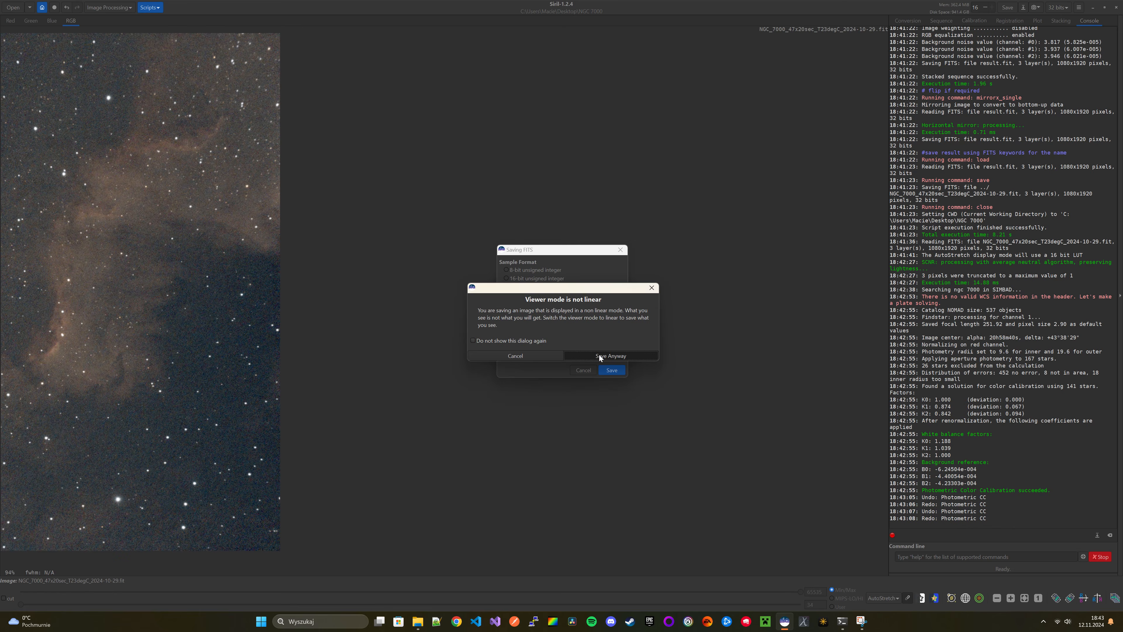
left_click(599, 355)
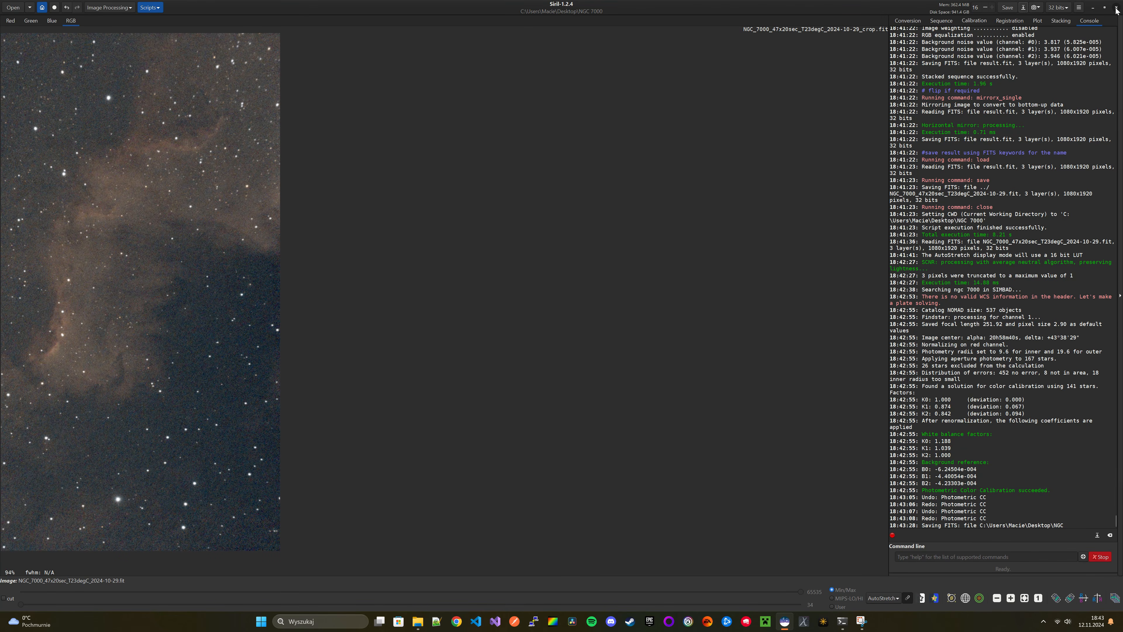
Close Siril and load NGC_7000_47x20sec_T23degC_2024-10-29_crop.fit from the Desktop's NGC 7000 folder into GraXpert
left_click(1116, 7)
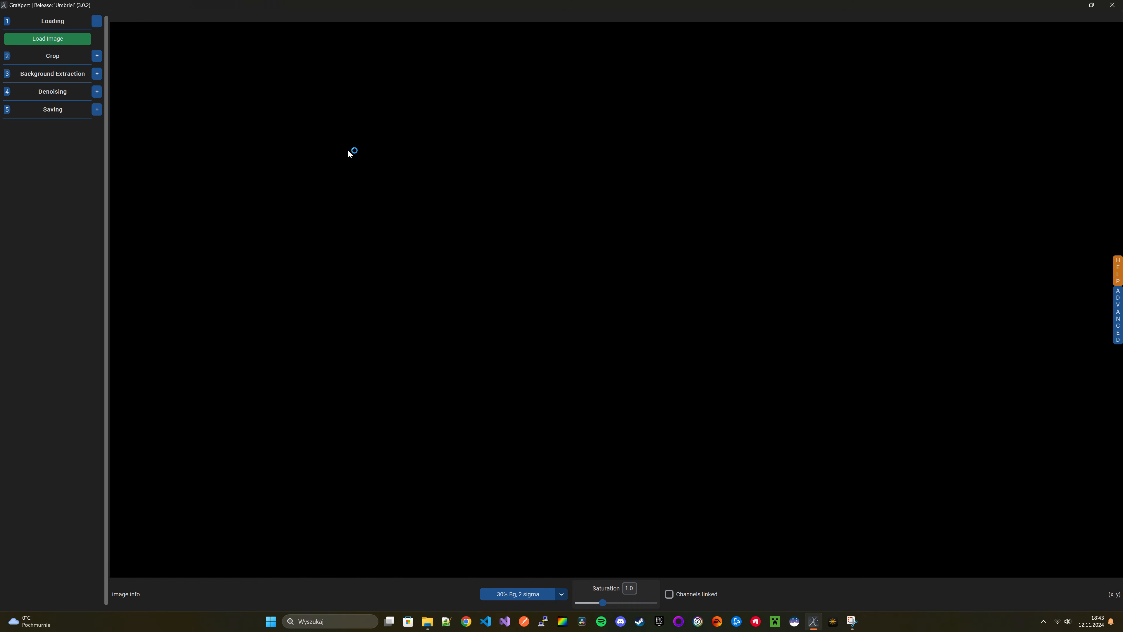
left_click(66, 40)
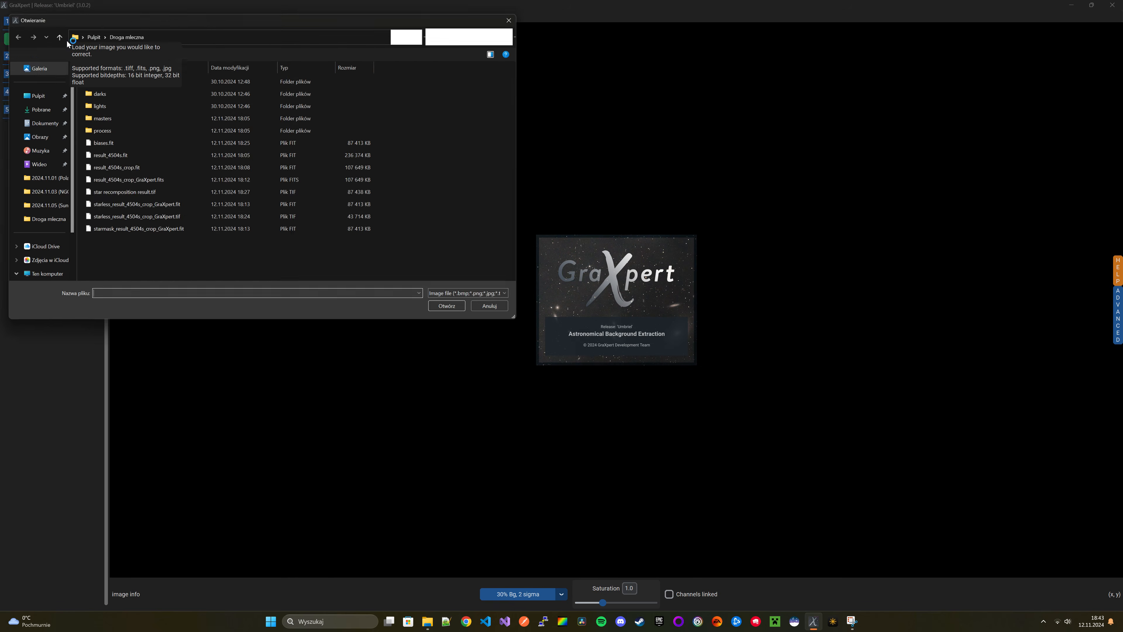
left_click(33, 94)
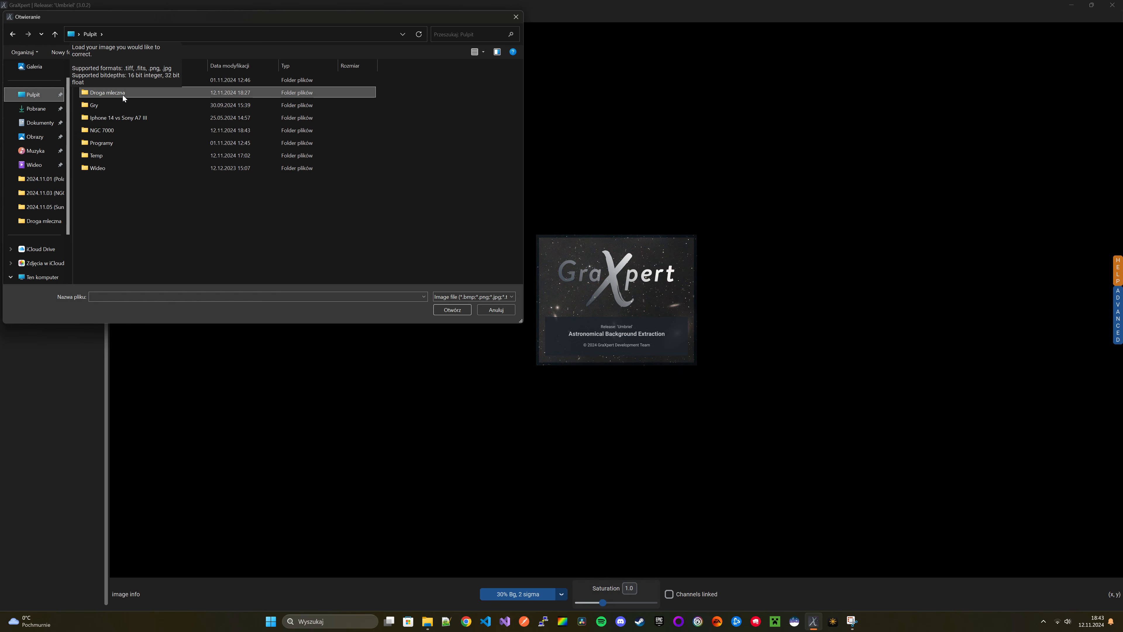
double_click(108, 130)
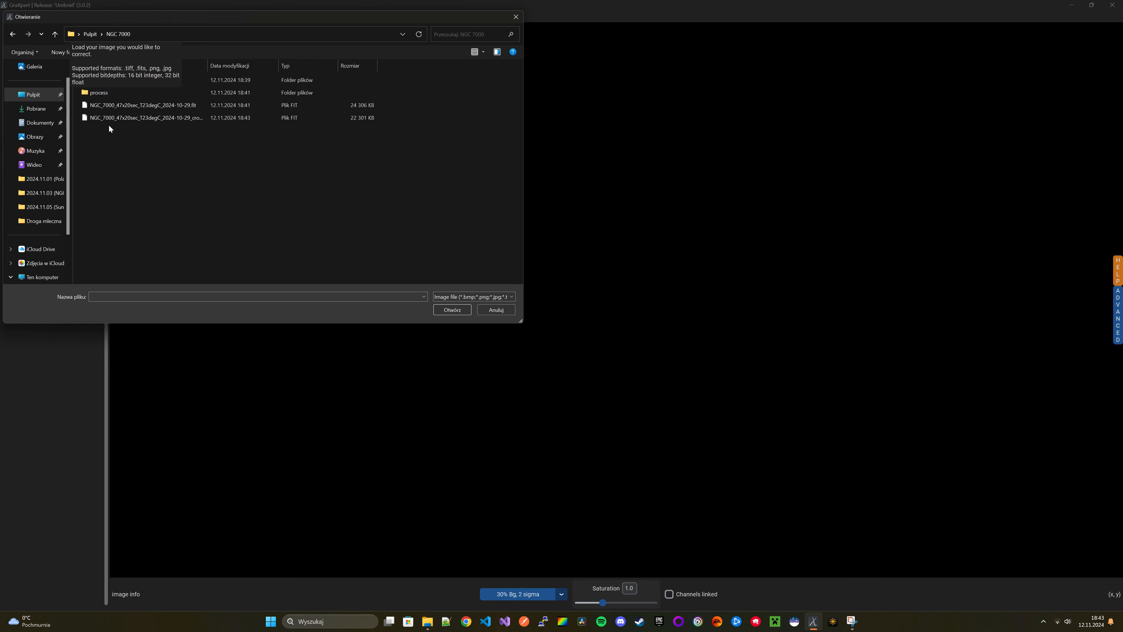
left_click(140, 119)
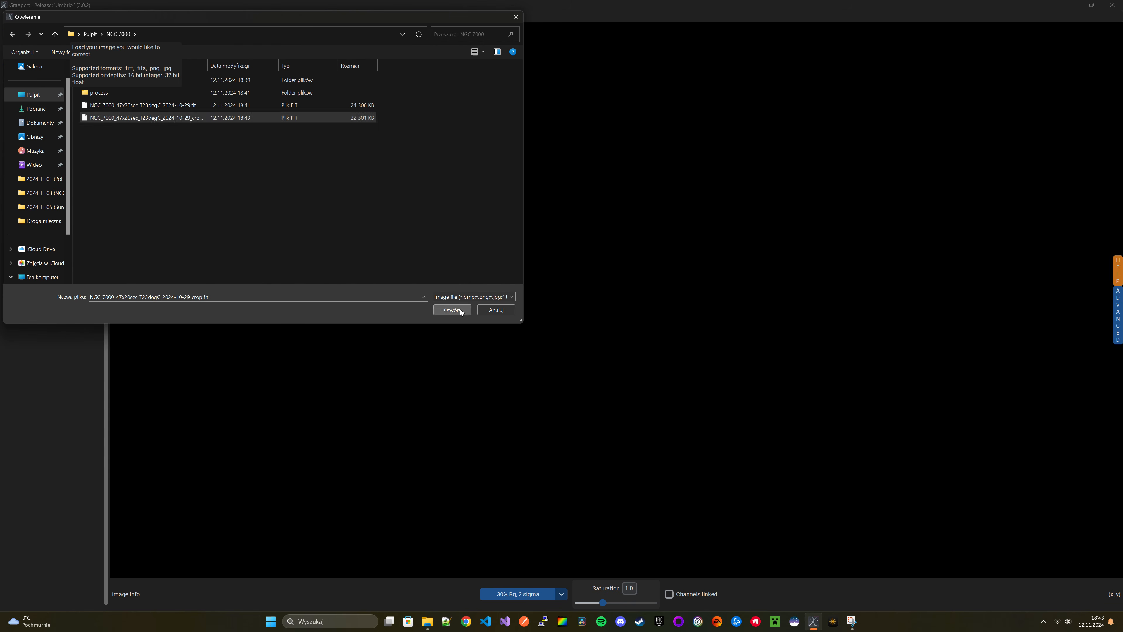
left_click(464, 309)
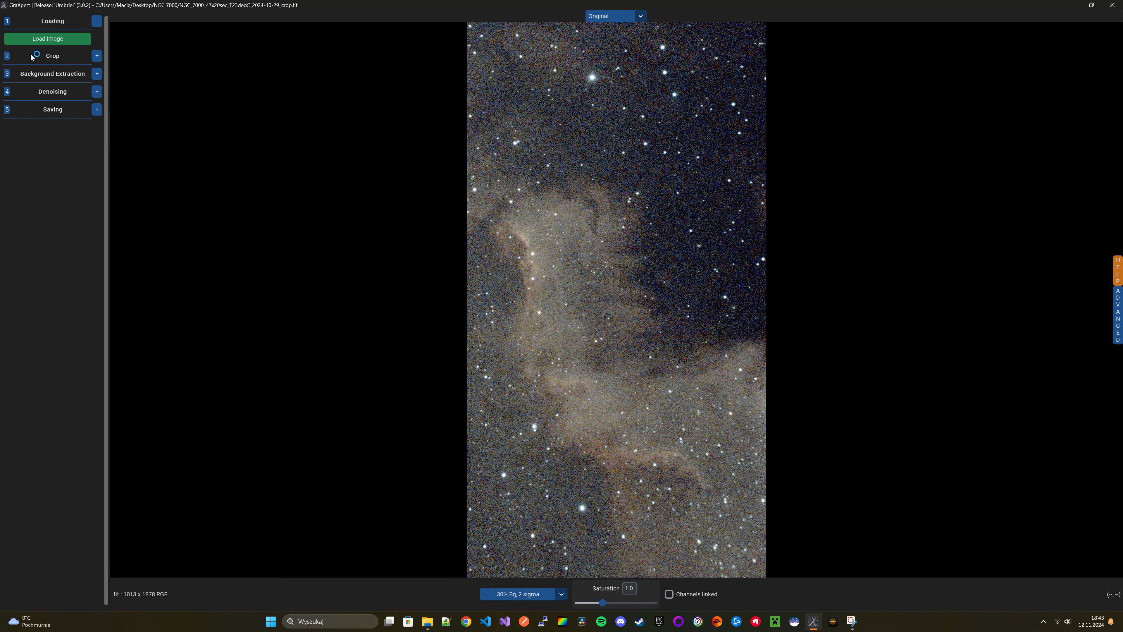
Extract the background with the AI method at smoothing 0.8 and denoise the image at strength 1.0
left_click(98, 74)
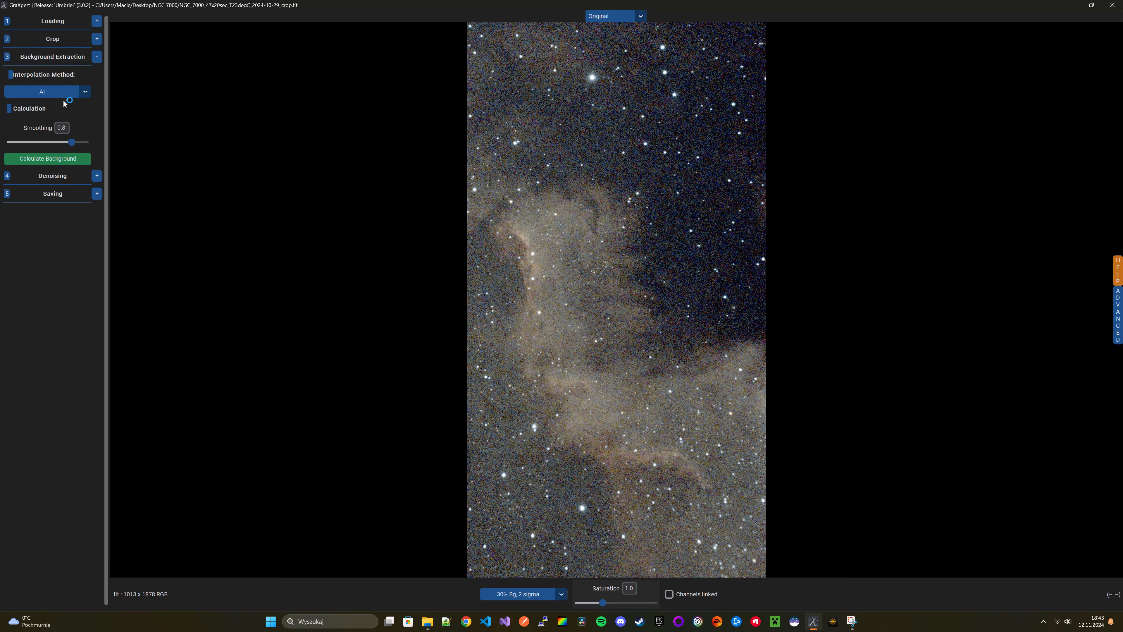
left_click(76, 163)
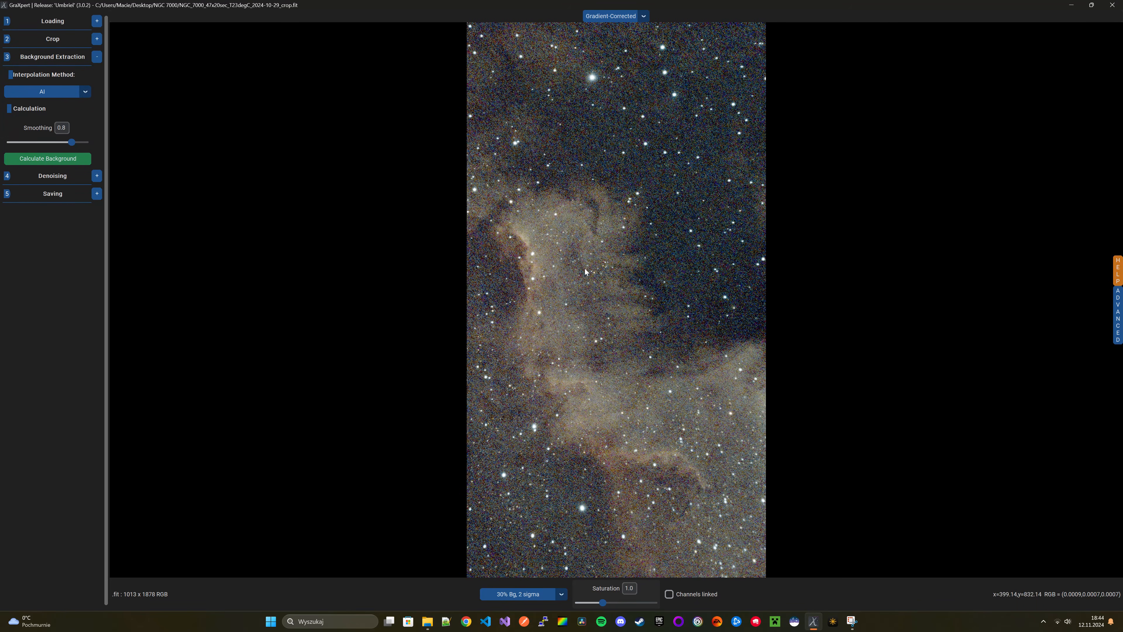
left_click(97, 176)
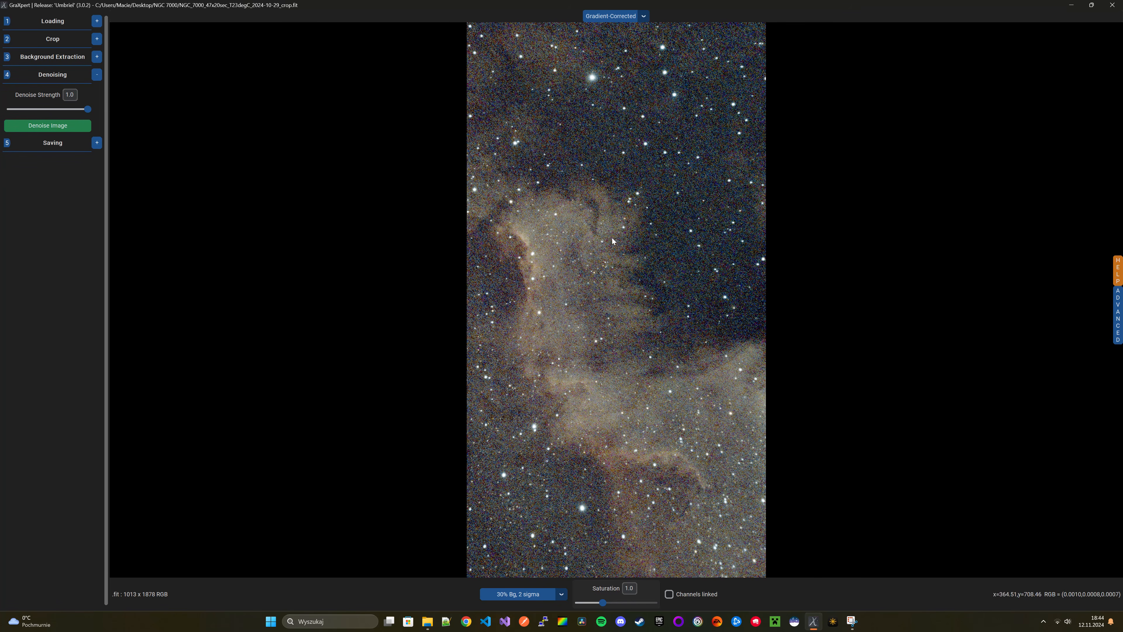
left_click(79, 129)
Examine the denoised nebula image close up and as a whole, checking the noise, stars and dark areas
scroll(680, 275, "up", 3)
scroll(557, 318, "down", 3)
scroll(634, 290, "up", 2)
scroll(633, 291, "down", 1)
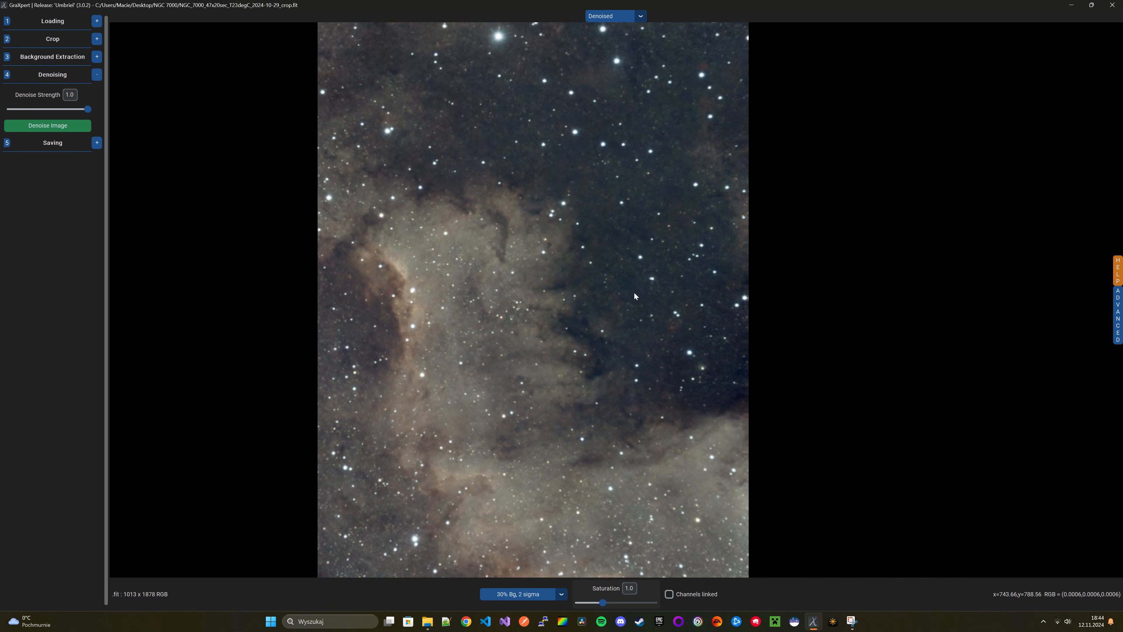
scroll(635, 293, "down", 1)
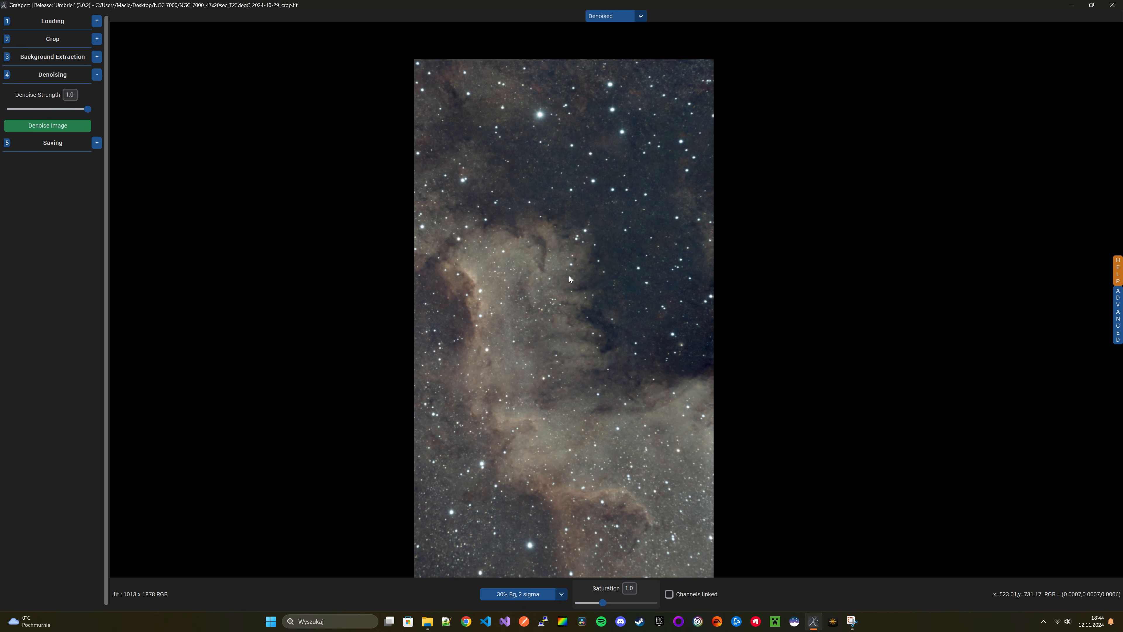
scroll(636, 331, "up", 2)
scroll(636, 331, "down", 1)
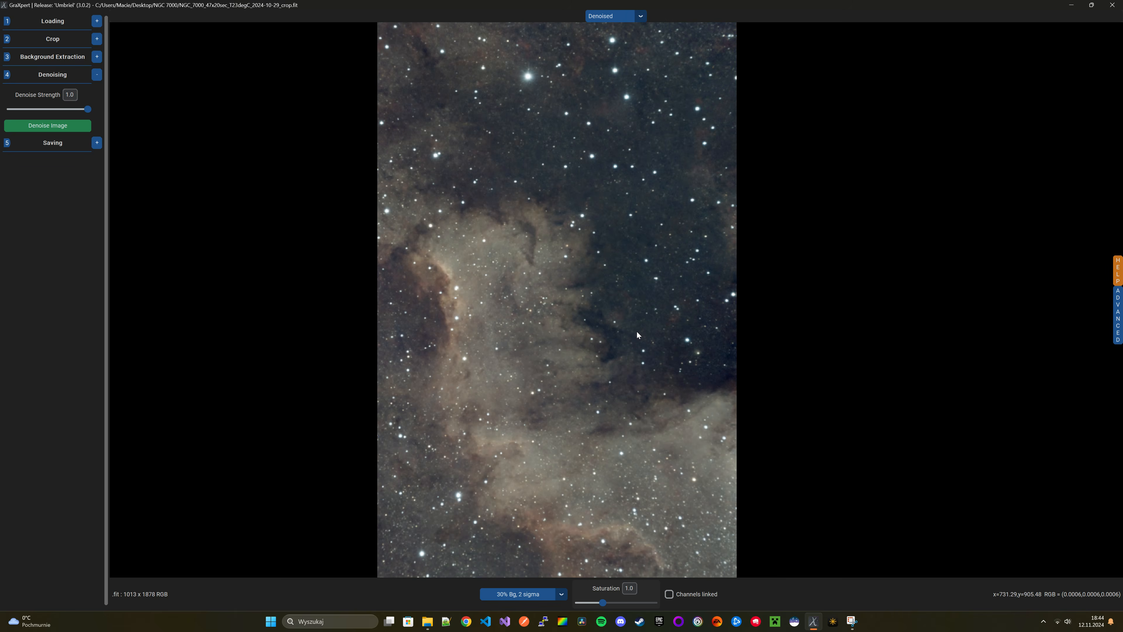
Save the denoised image as NGC_7000_47x20sec_T23degC_2024-10-29_crop_GraXpert.fits in the NGC 7000 folder
scroll(632, 333, "down", 1)
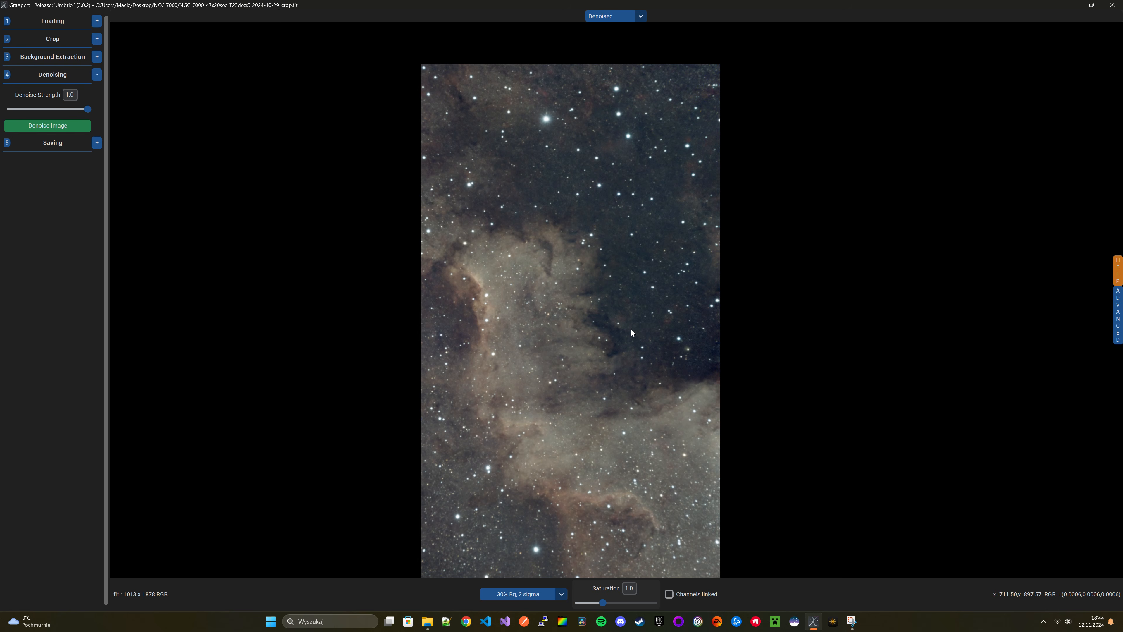
left_click(96, 142)
left_click(47, 124)
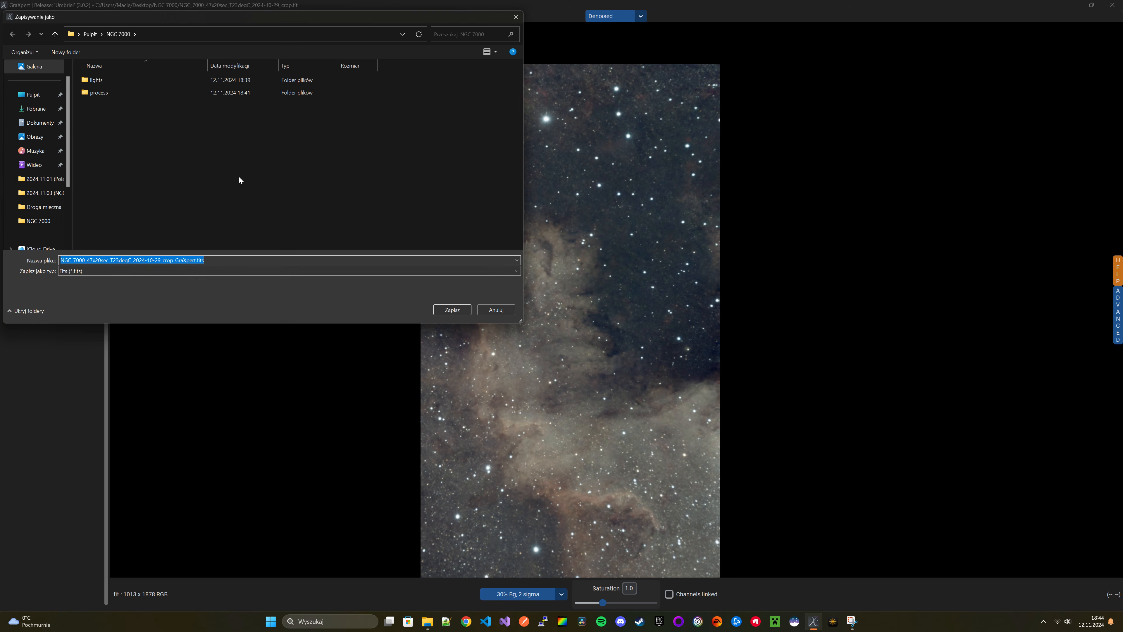
left_click(449, 310)
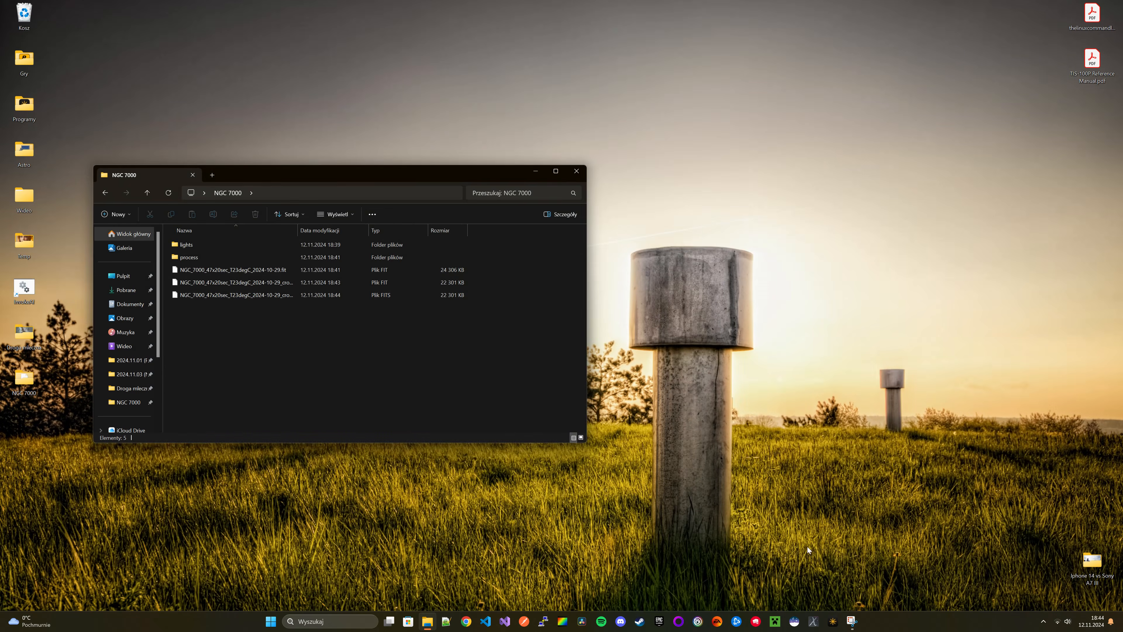
Switch to Siril, open NGC_7000_47x20sec_T23degC_2024-10-29_crop_GraXpert.fits and set the display mode to AutoStretch
left_click(814, 621)
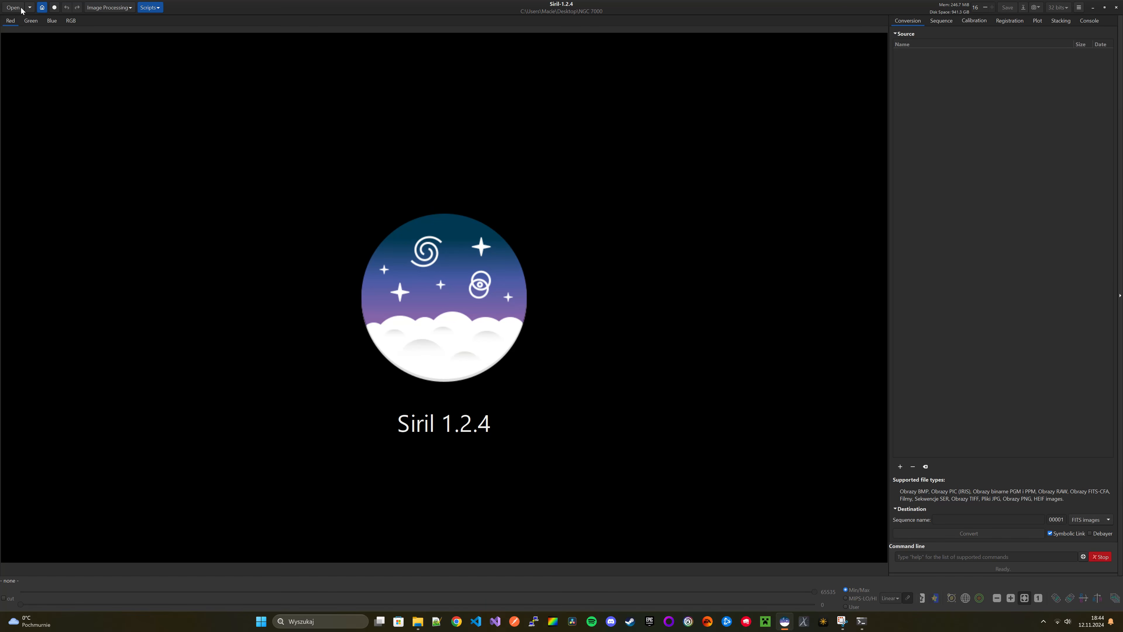
left_click(13, 7)
left_click(464, 132)
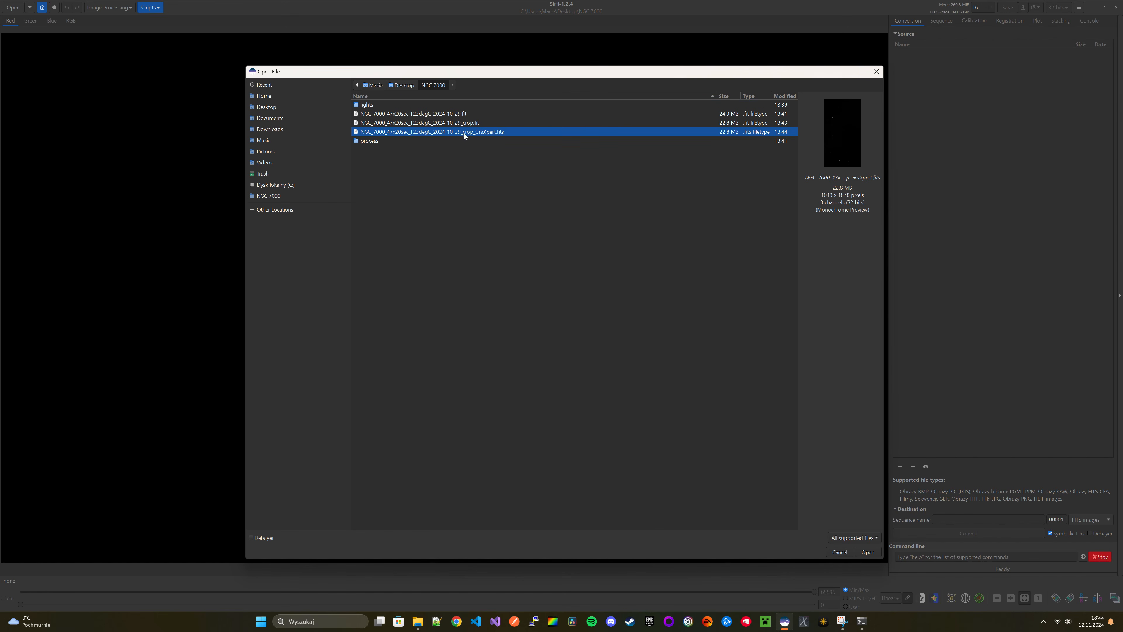
left_click(867, 551)
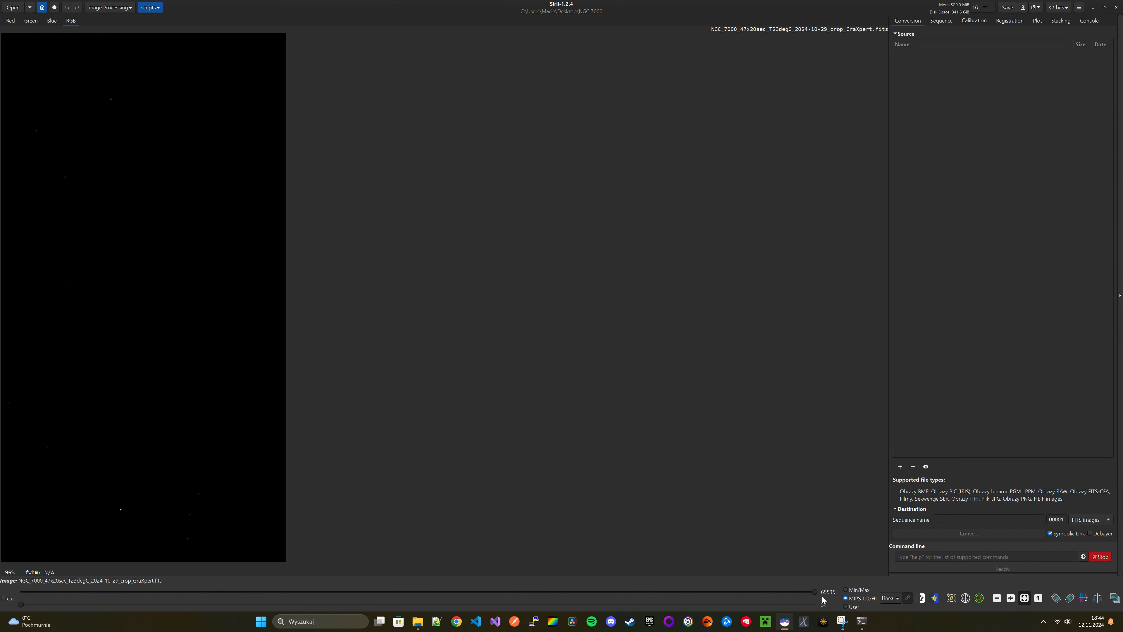
left_click(891, 597)
left_click(890, 559)
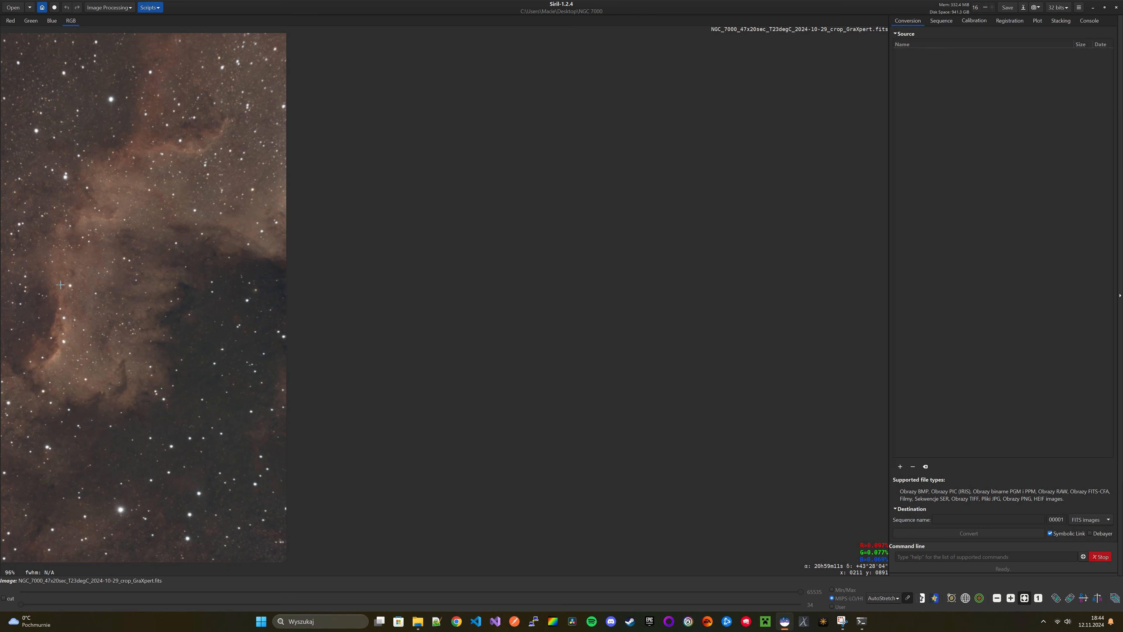
Remove the stars with StarNet, pre-stretching the linear image and generating a star mask
left_click(114, 8)
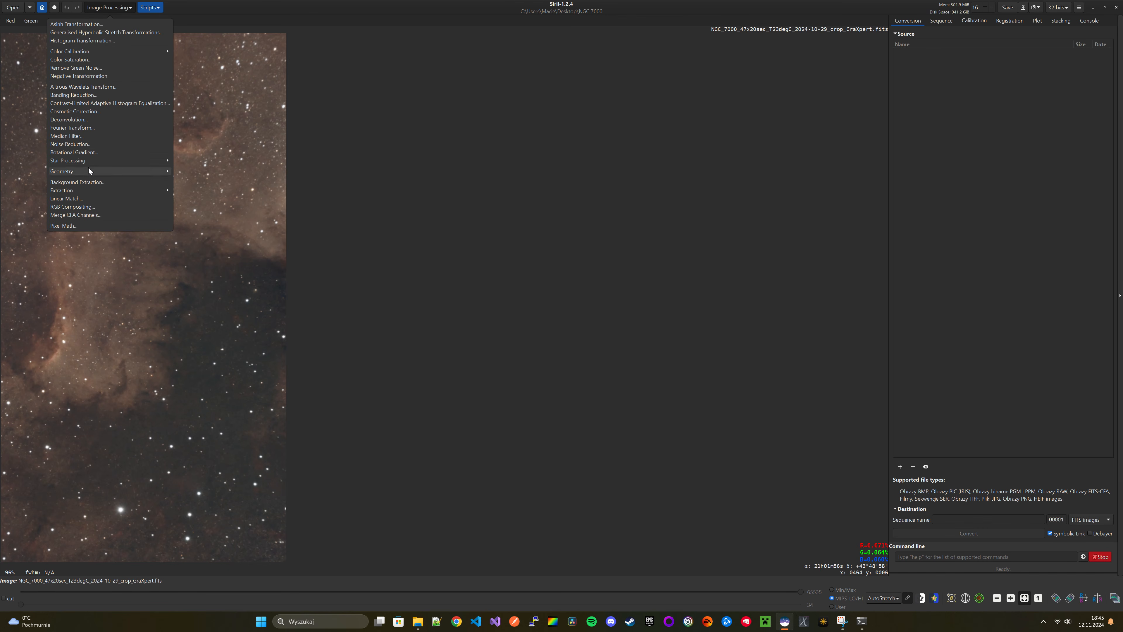
left_click(95, 161)
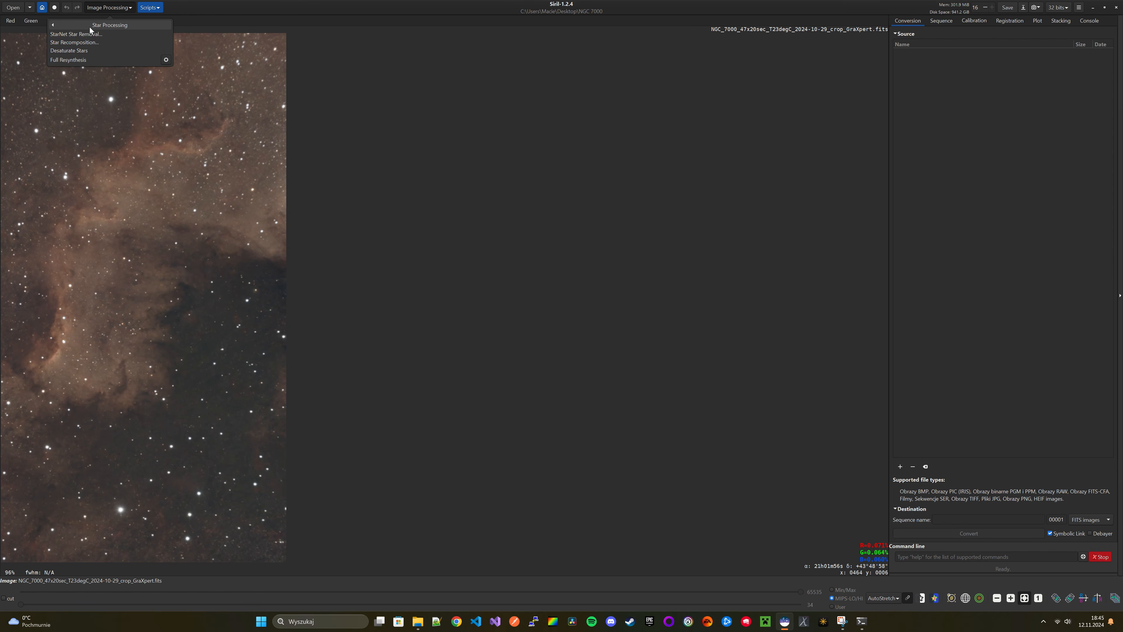
left_click(92, 34)
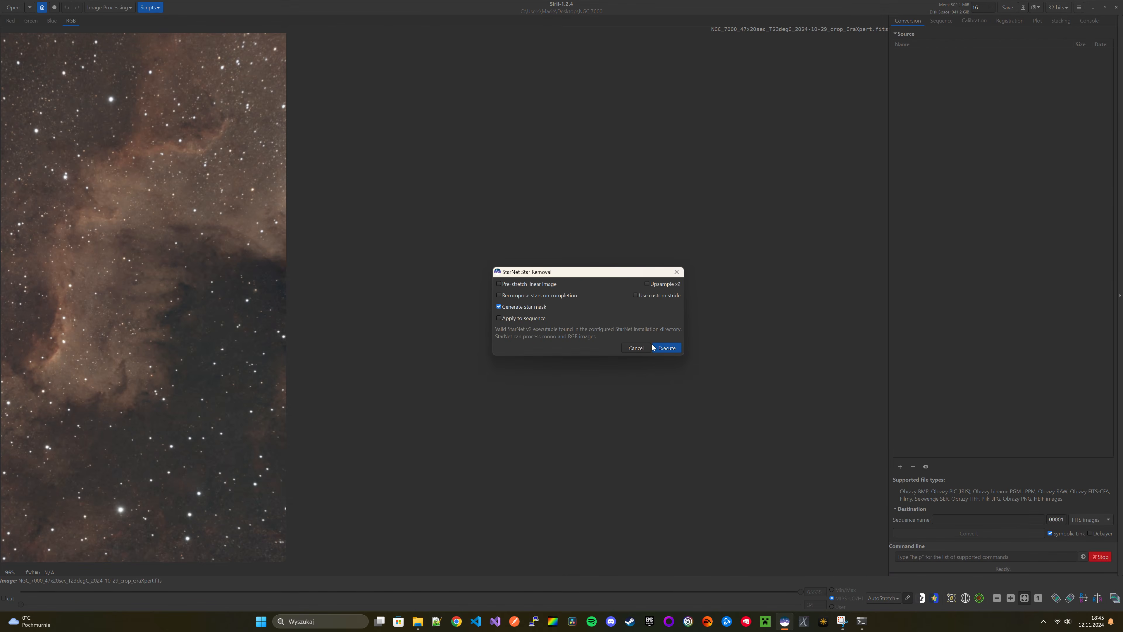
left_click(670, 350)
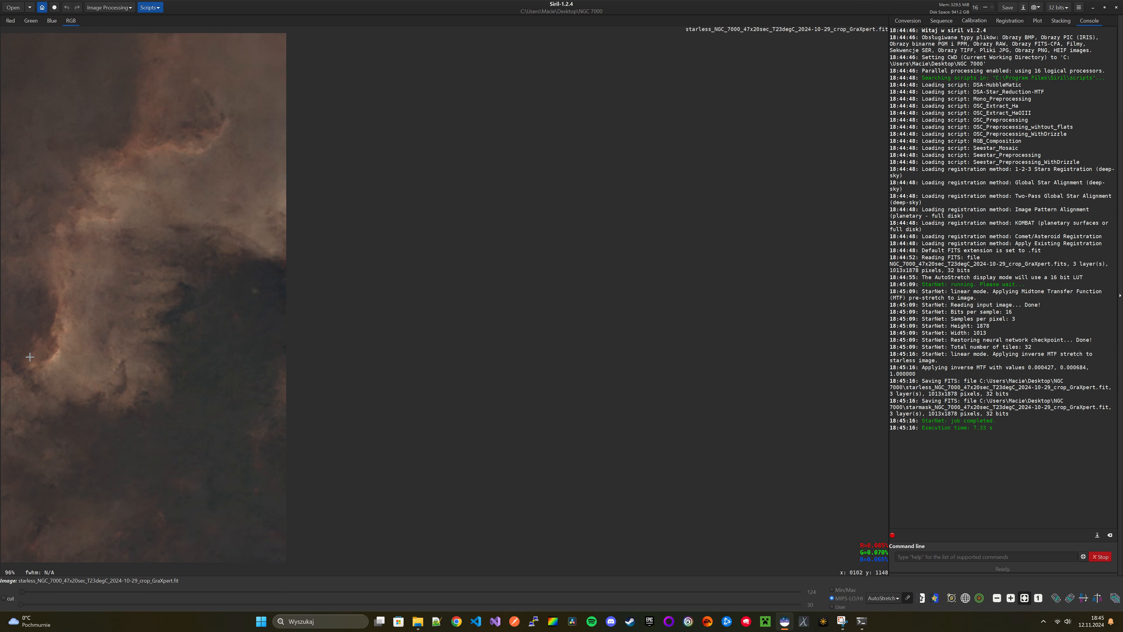
Set the starless image's display mode back to Linear
scroll(46, 356, "up", 1)
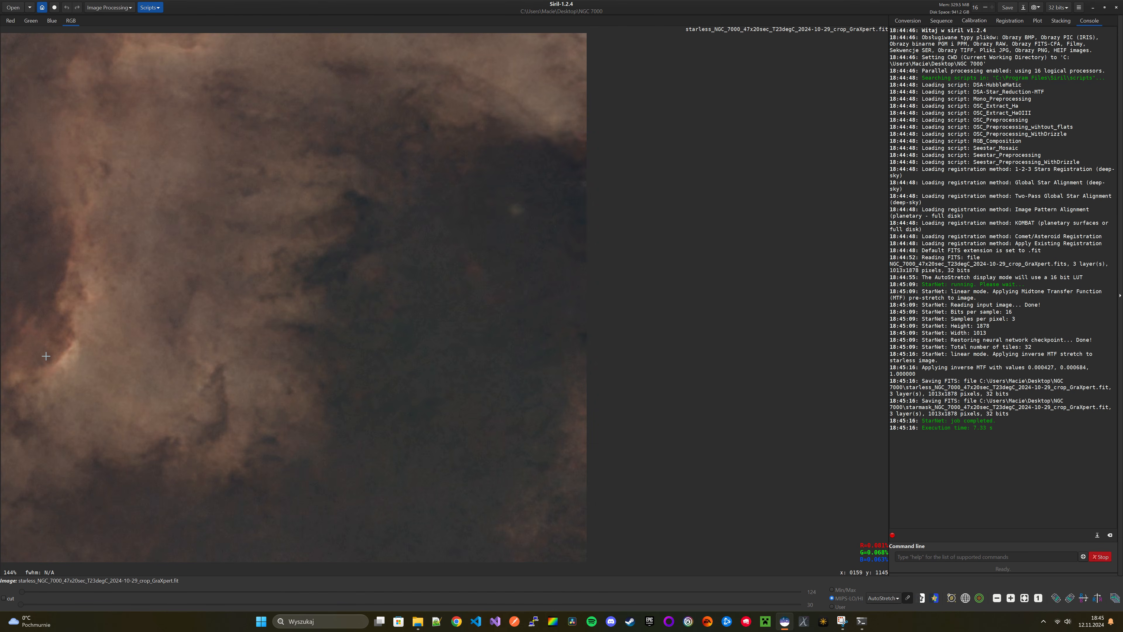
scroll(46, 356, "down", 1)
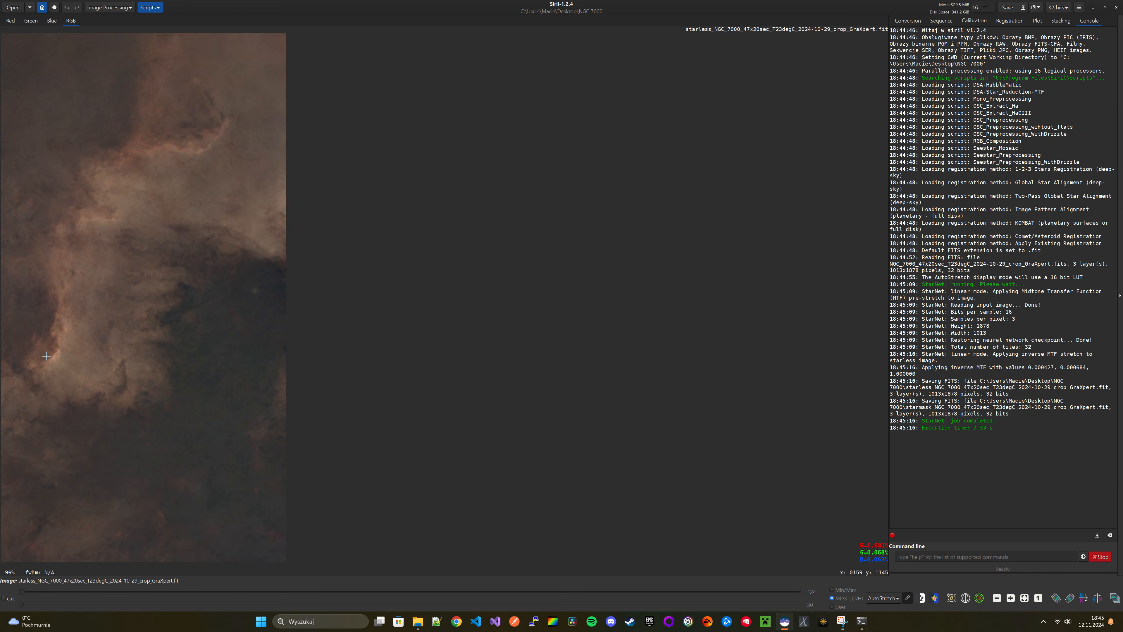
scroll(110, 411, "down", 1)
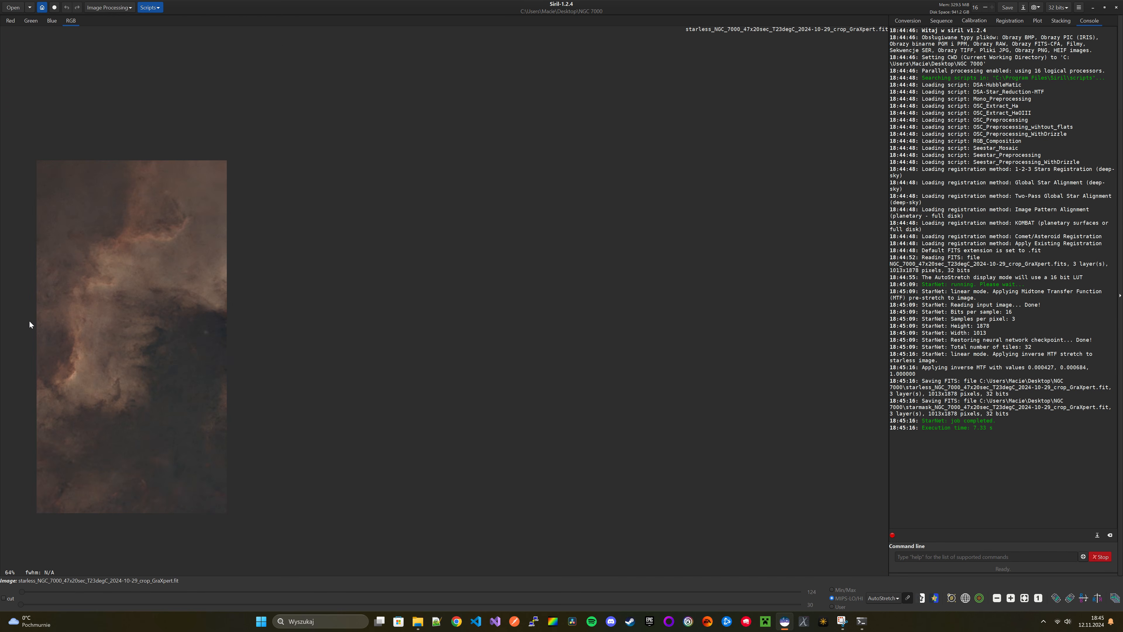
scroll(29, 325, "up", 1)
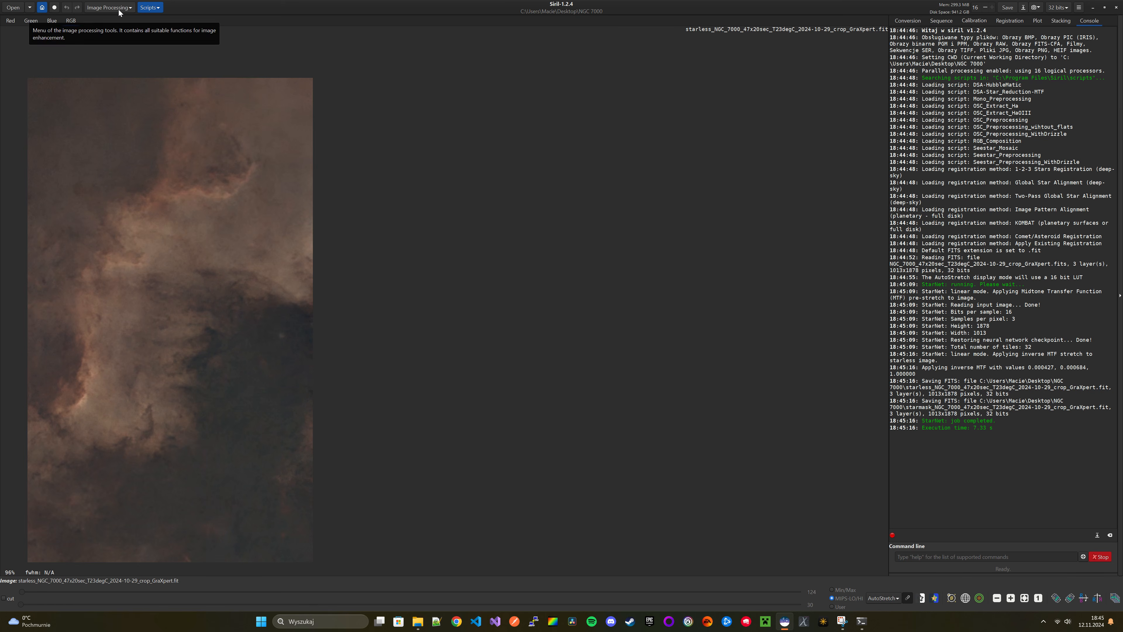
left_click(882, 598)
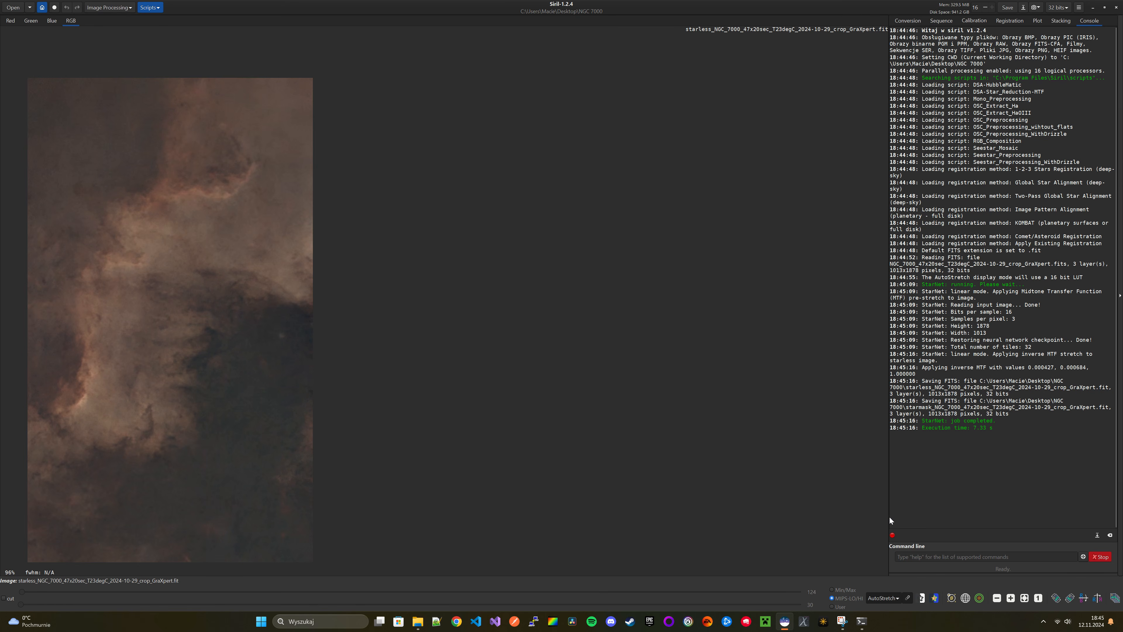
left_click(889, 516)
Apply a generalised hyperbolic transform to the starless image with local stretch intensity 15 and stretch factor about 7
left_click(131, 7)
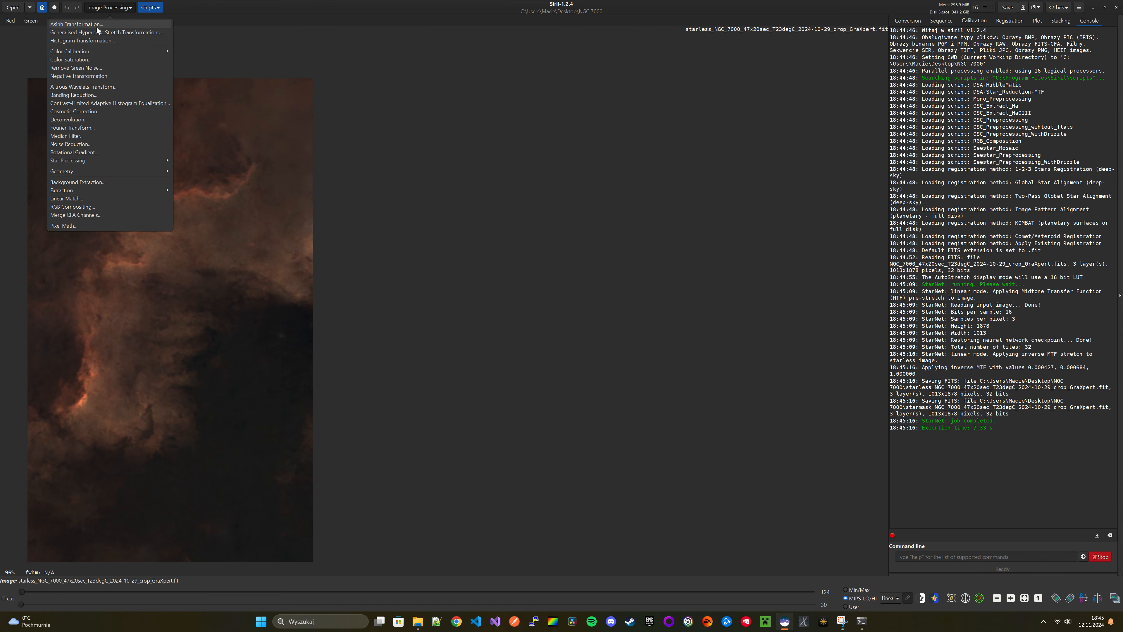
left_click(98, 31)
left_click(586, 247)
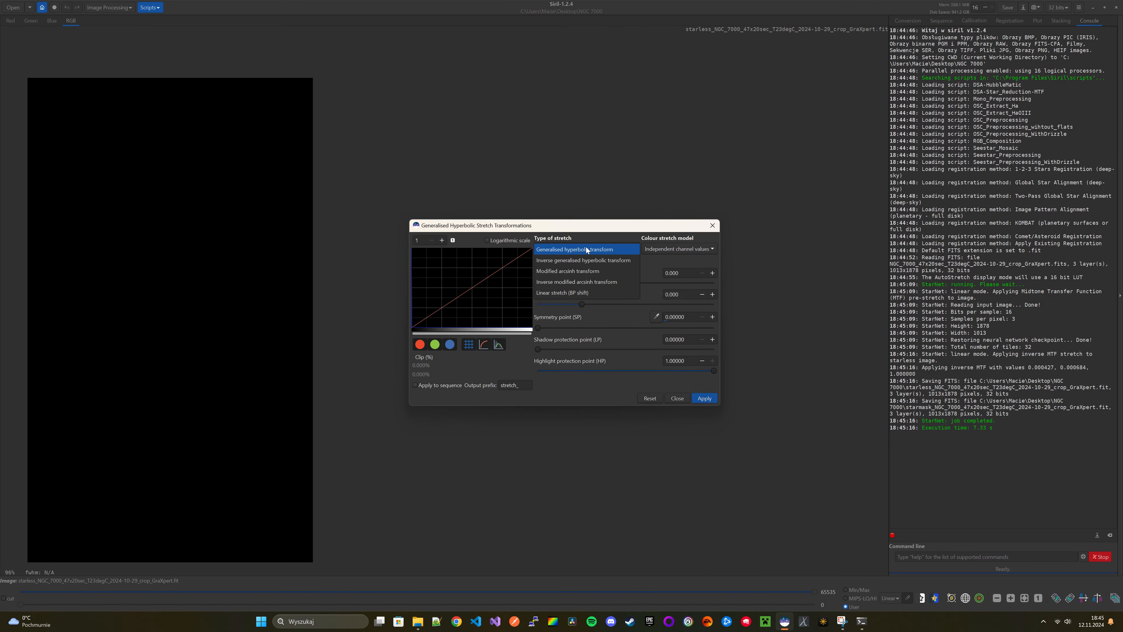
left_click(586, 247)
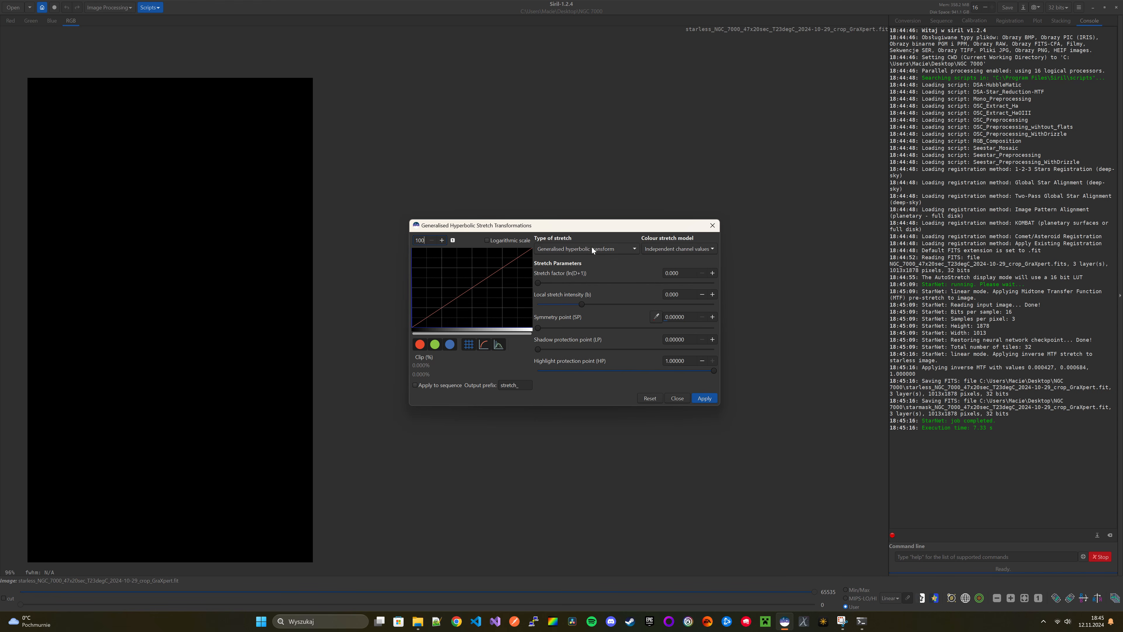
left_click_drag(582, 304, 762, 303)
left_click_drag(538, 282, 653, 286)
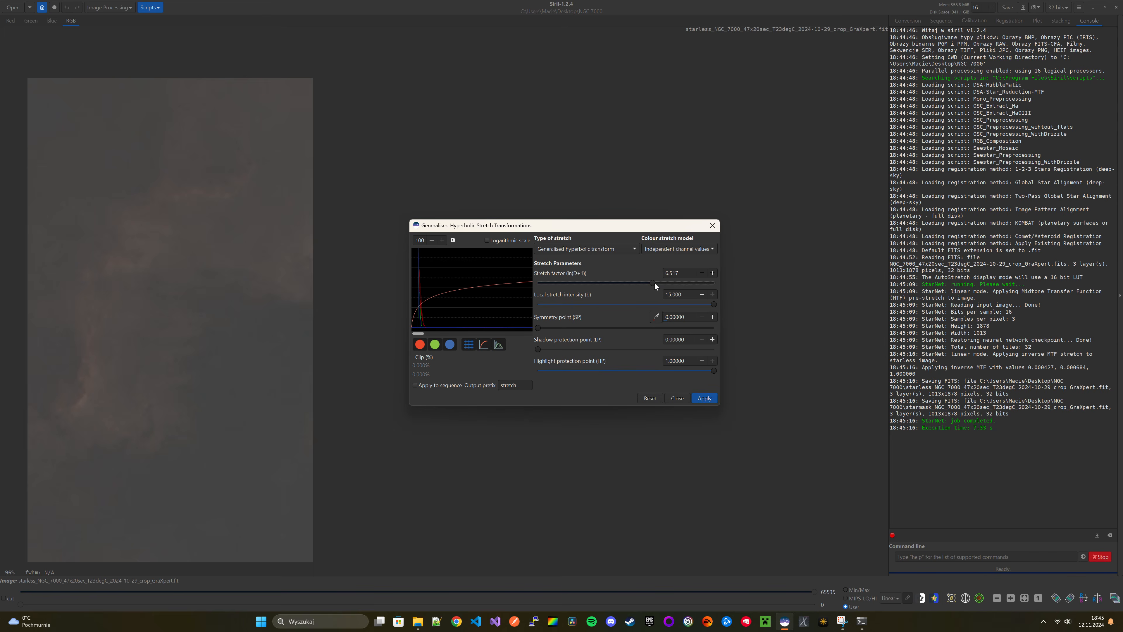
left_click_drag(651, 282, 663, 283)
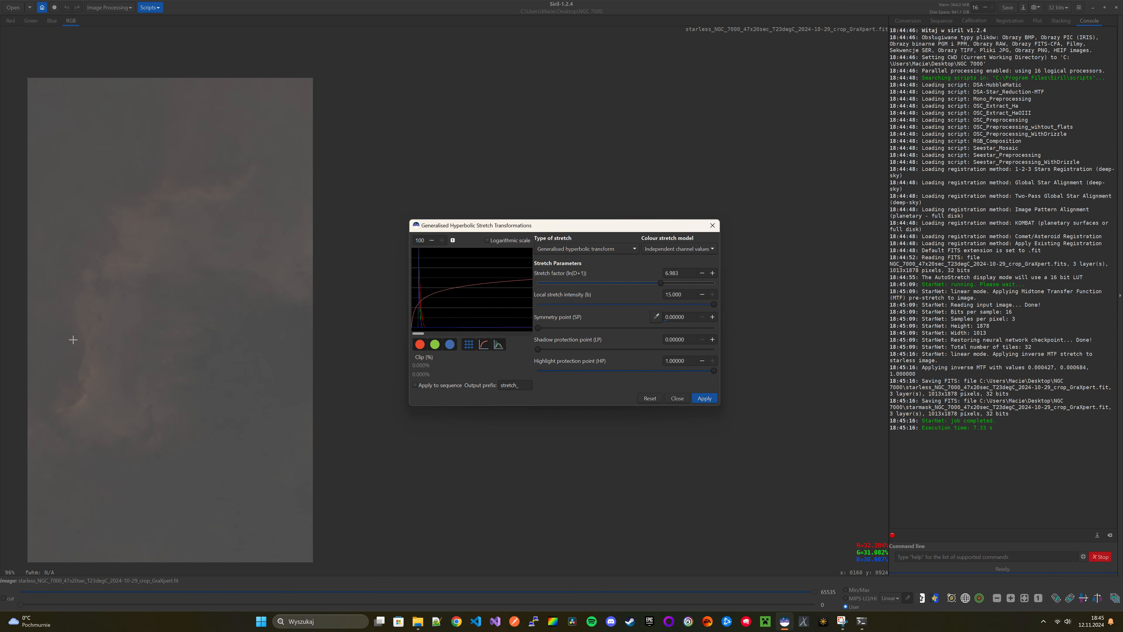
left_click_drag(660, 285, 664, 285)
left_click(705, 395)
Apply a linear stretch (BP shift) with the black point at about 0.317
left_click(586, 249)
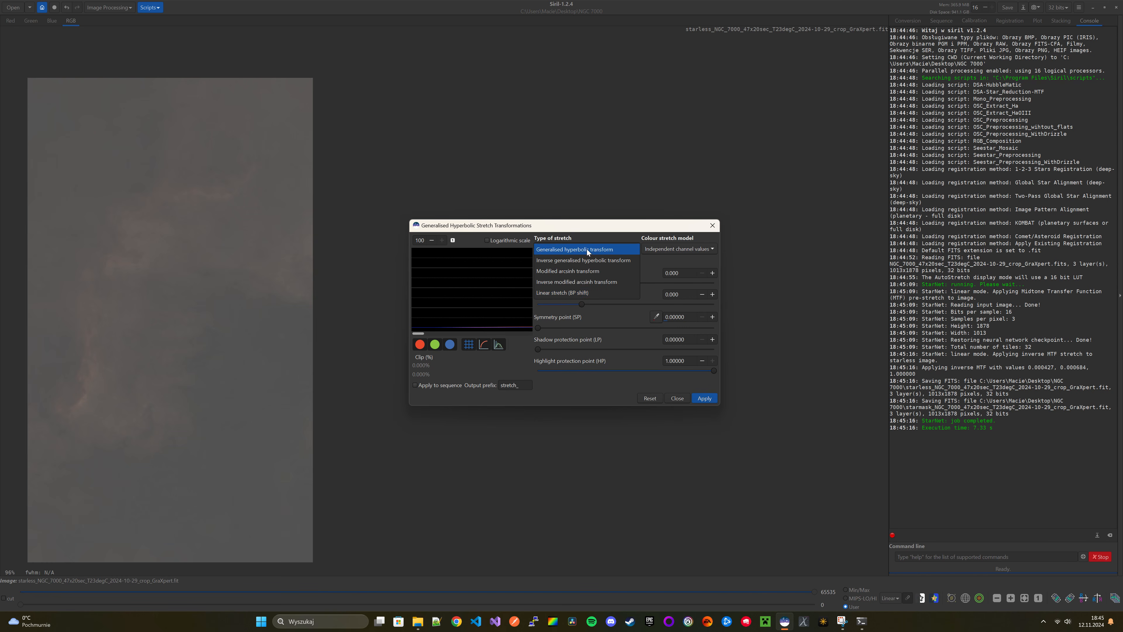
left_click(567, 291)
left_click_drag(539, 286, 594, 287)
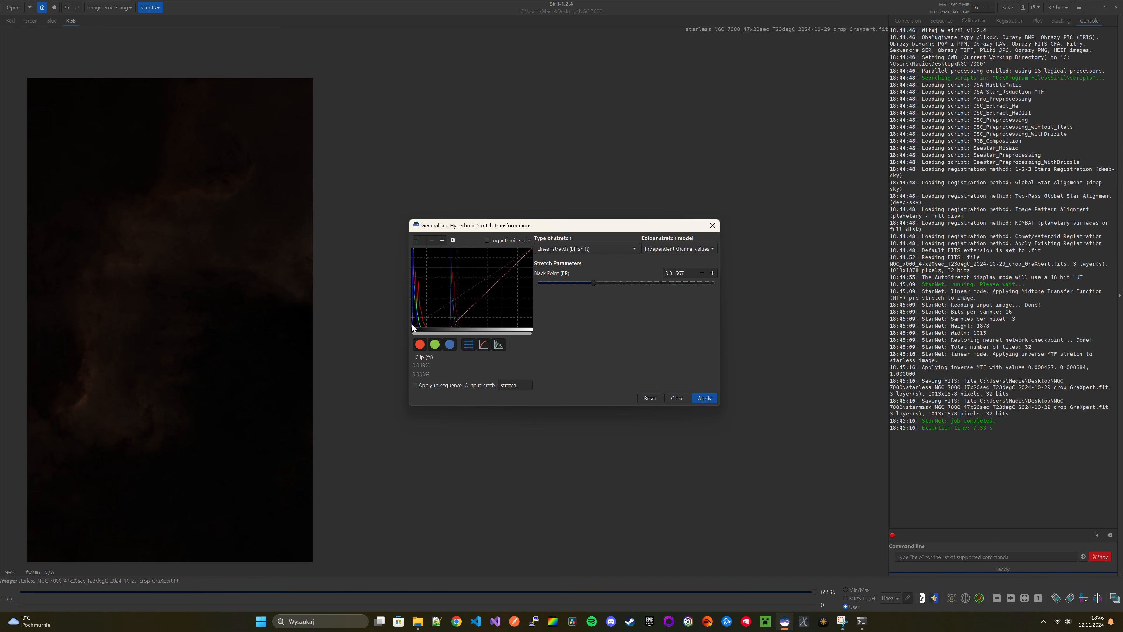
left_click(706, 398)
Apply another generalised hyperbolic transform with stretch factor about 2.15 and the symmetry point at 0
left_click(566, 249)
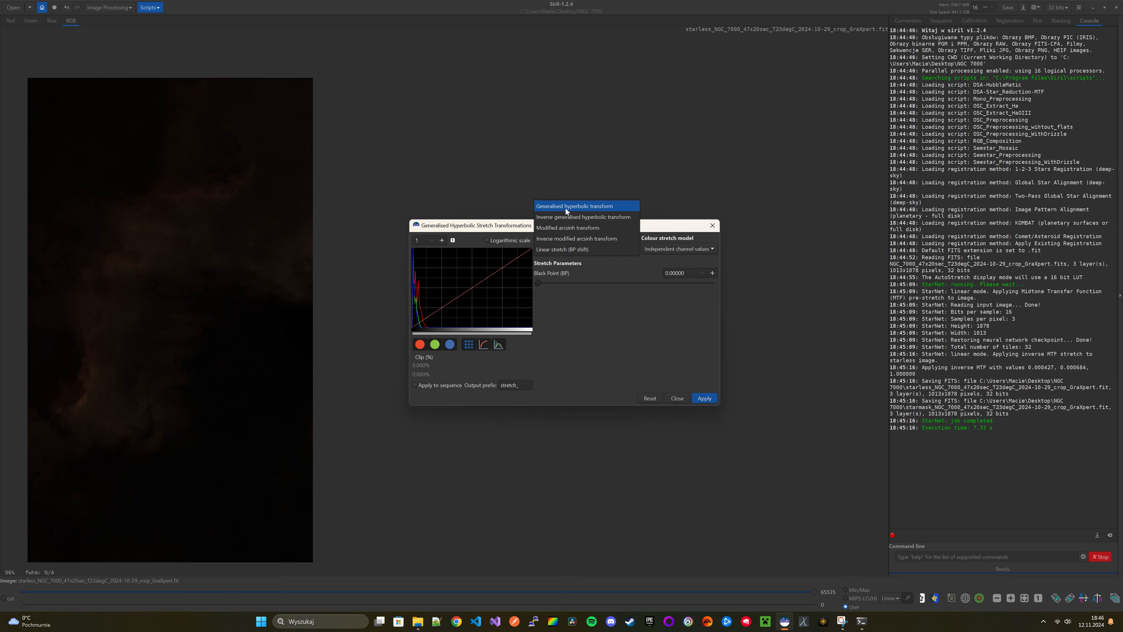
left_click(566, 216)
left_click(574, 249)
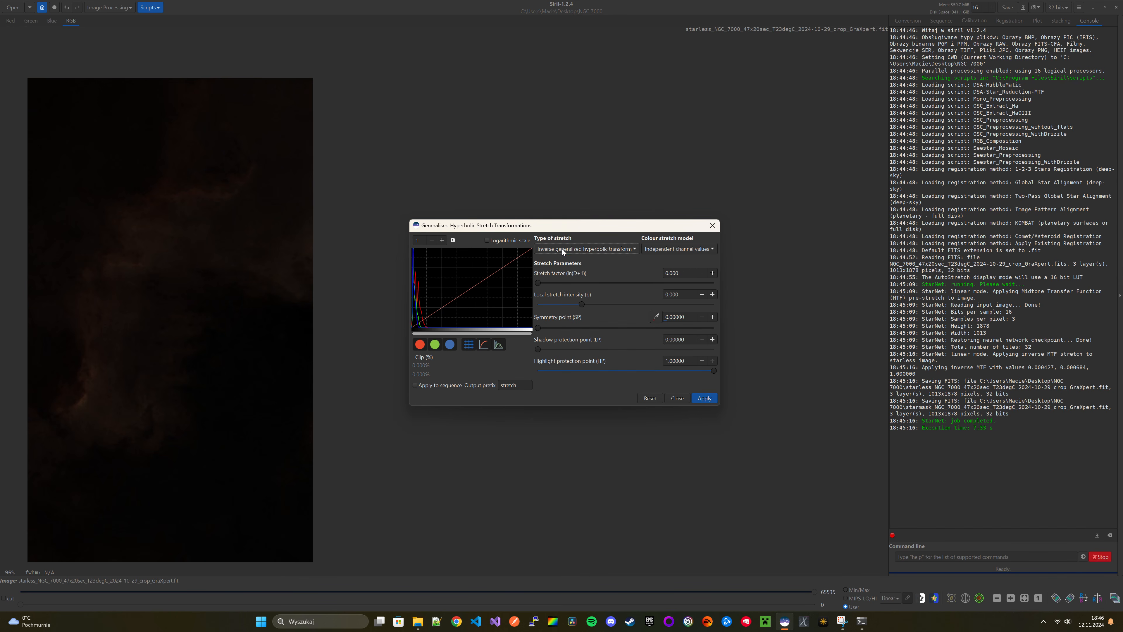
left_click(560, 238)
left_click_drag(557, 328, 535, 328)
left_click_drag(539, 282, 575, 279)
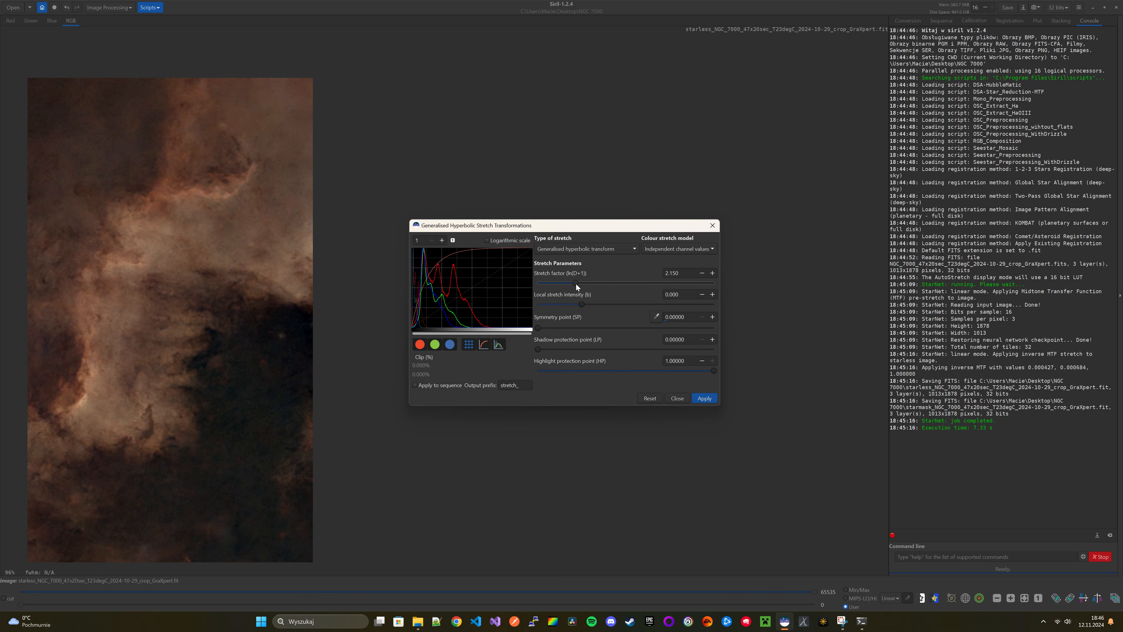
left_click_drag(576, 283, 576, 283)
left_click(708, 400)
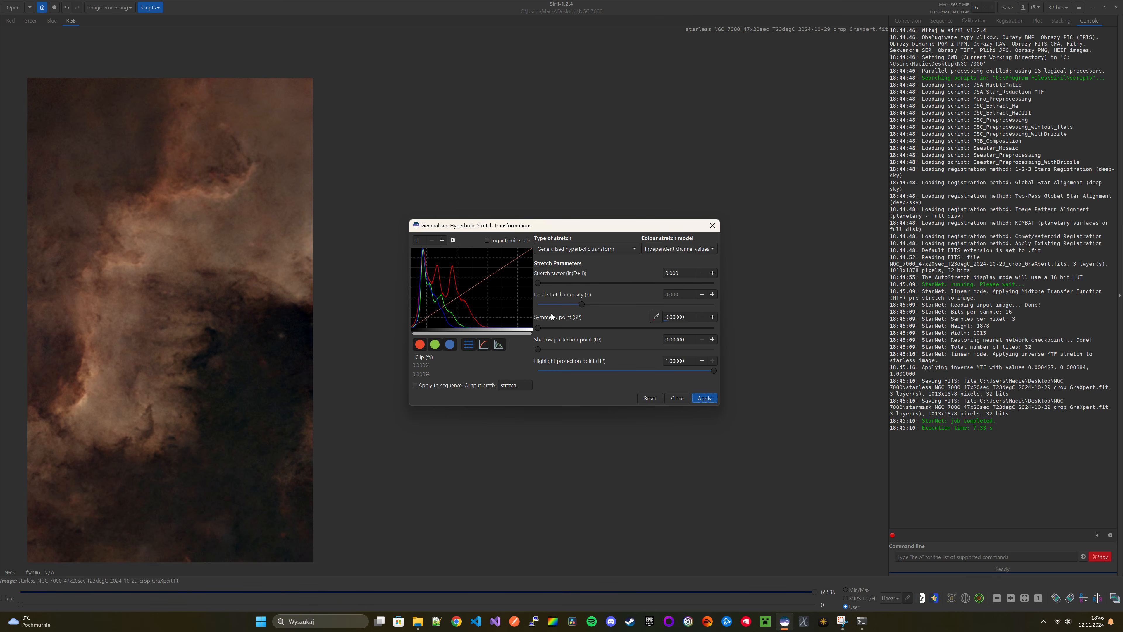
Sample the symmetry point from a selection over the bright lower-left nebula ridge and apply a stretch with factor 1.0
left_click_drag(63, 377, 105, 412)
left_click(658, 320)
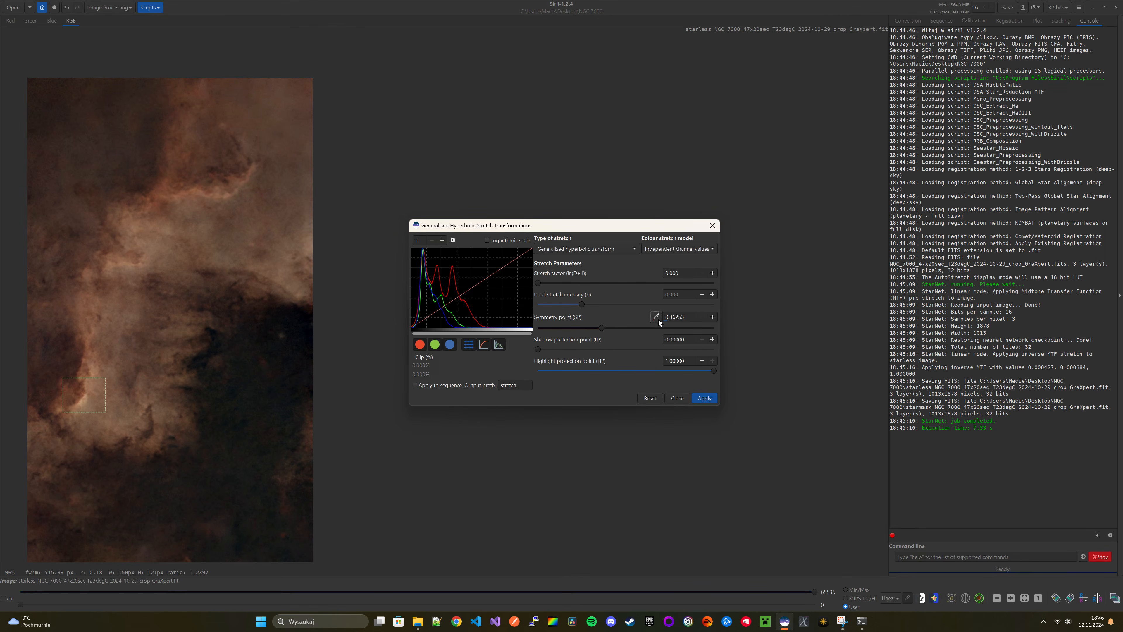
mouse_move(536, 281)
left_mouse_down()
mouse_move(566, 282)
mouse_move(555, 283)
left_mouse_up()
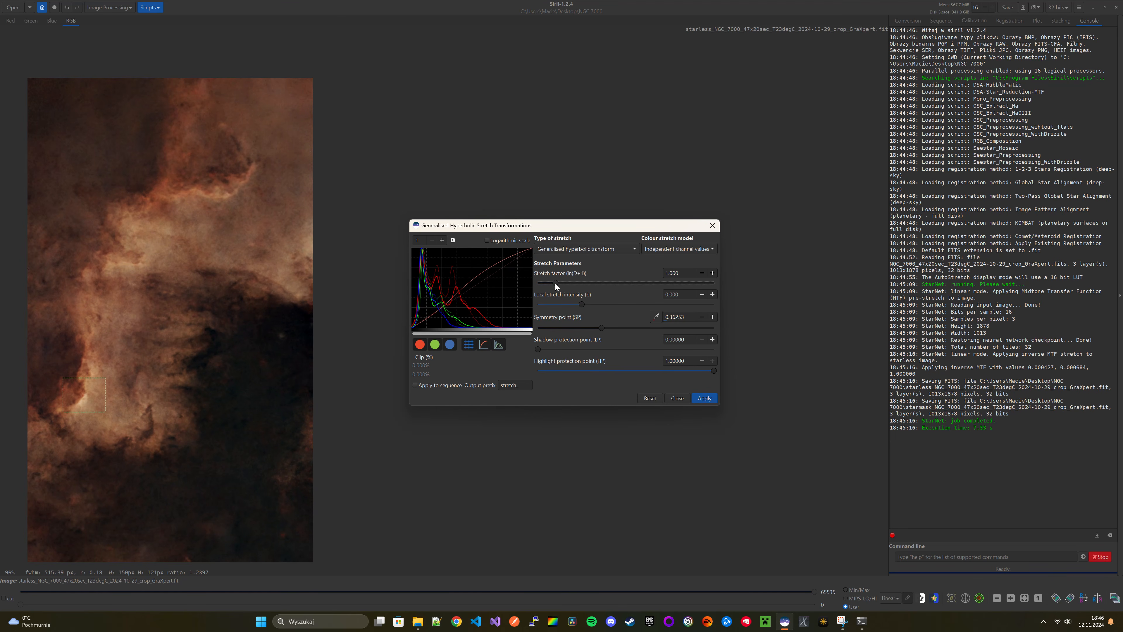
left_click(695, 396)
Move the selection to the bright upper nebula ridge, sample the symmetry point there and apply a stretch with factor about 0.93
left_click_drag(536, 327, 593, 330)
left_click_drag(73, 399, 210, 200)
left_click(656, 317)
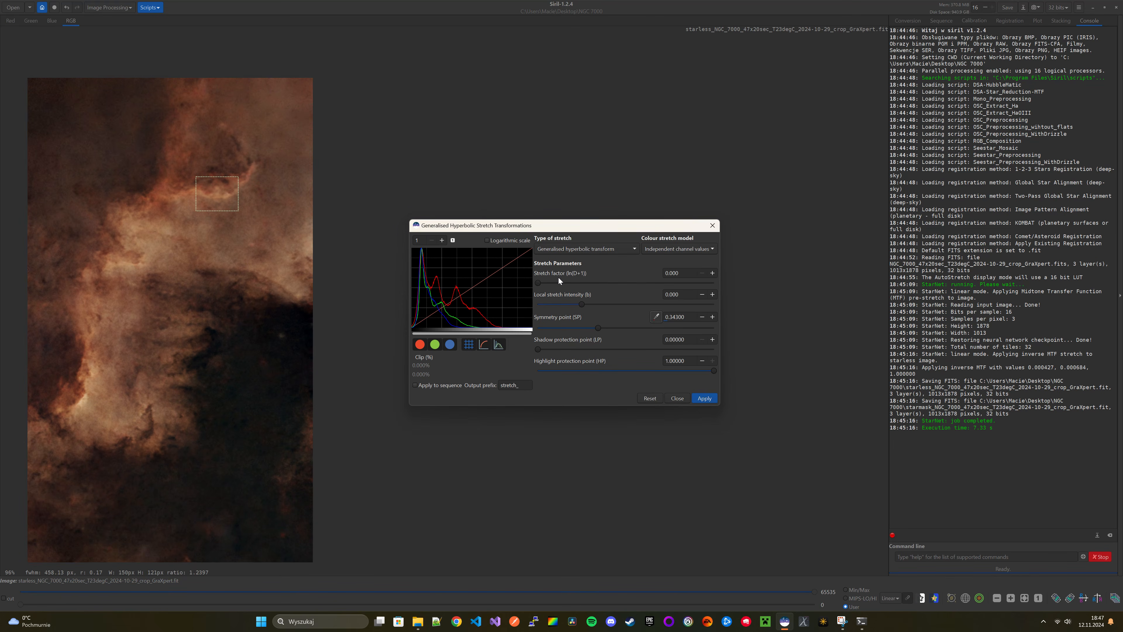
left_click_drag(536, 282, 554, 285)
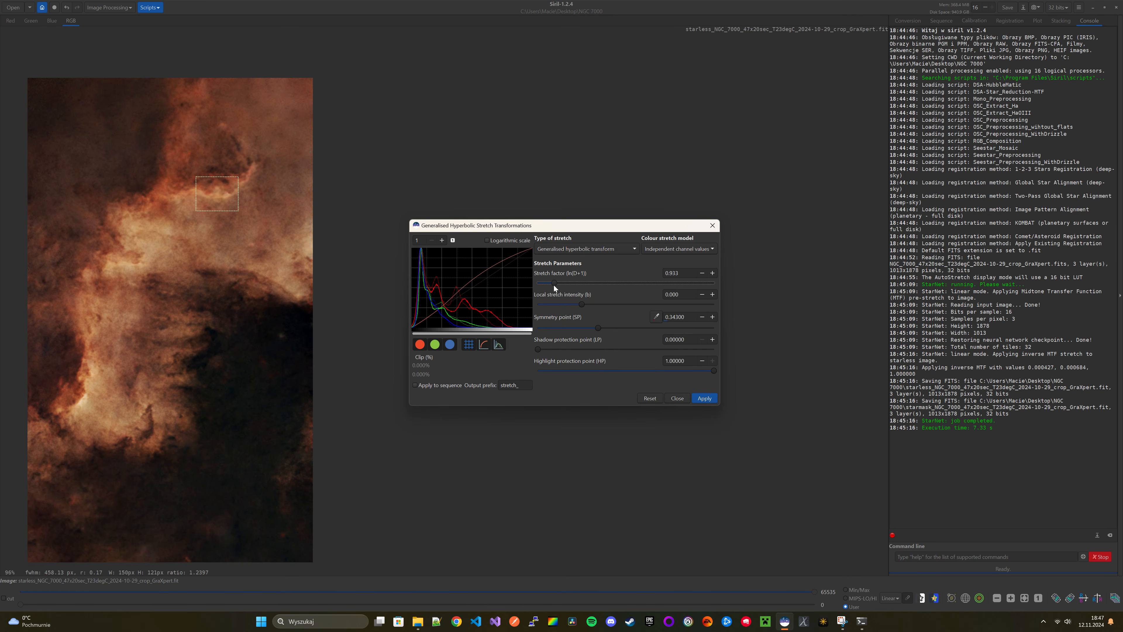
left_click(705, 398)
Apply a stretch with factor 0.633, local intensity -1.333 and symmetry point about 0.163, and close the stretch tool
mouse_move(539, 282)
left_mouse_down()
mouse_move(601, 306)
mouse_move(551, 305)
mouse_move(571, 304)
mouse_move(550, 285)
left_mouse_up()
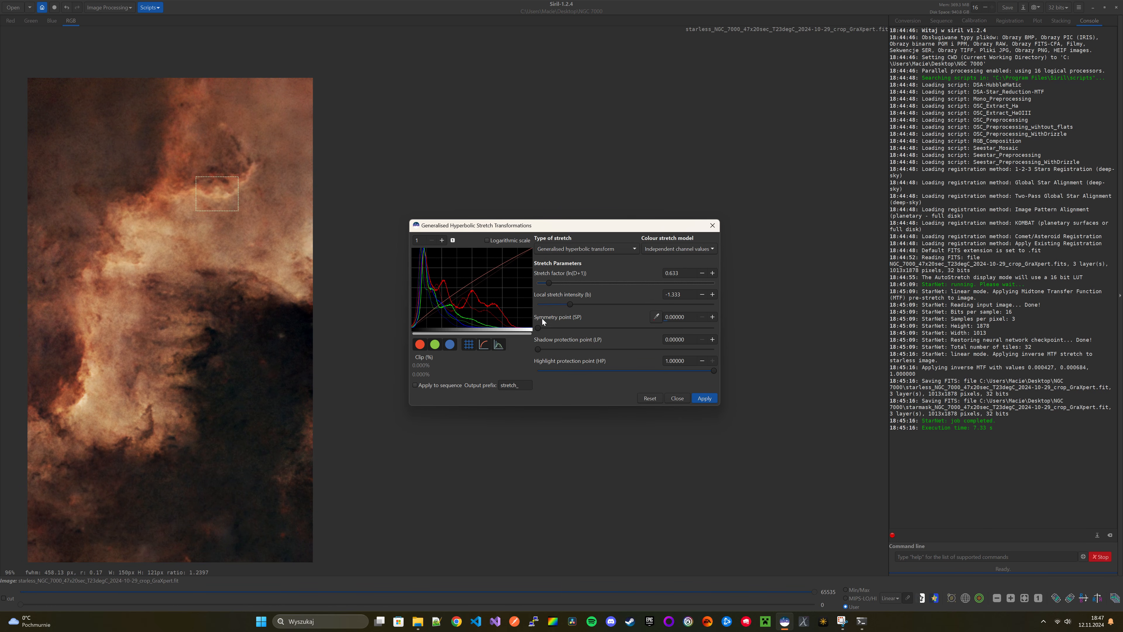
left_click_drag(538, 328, 565, 326)
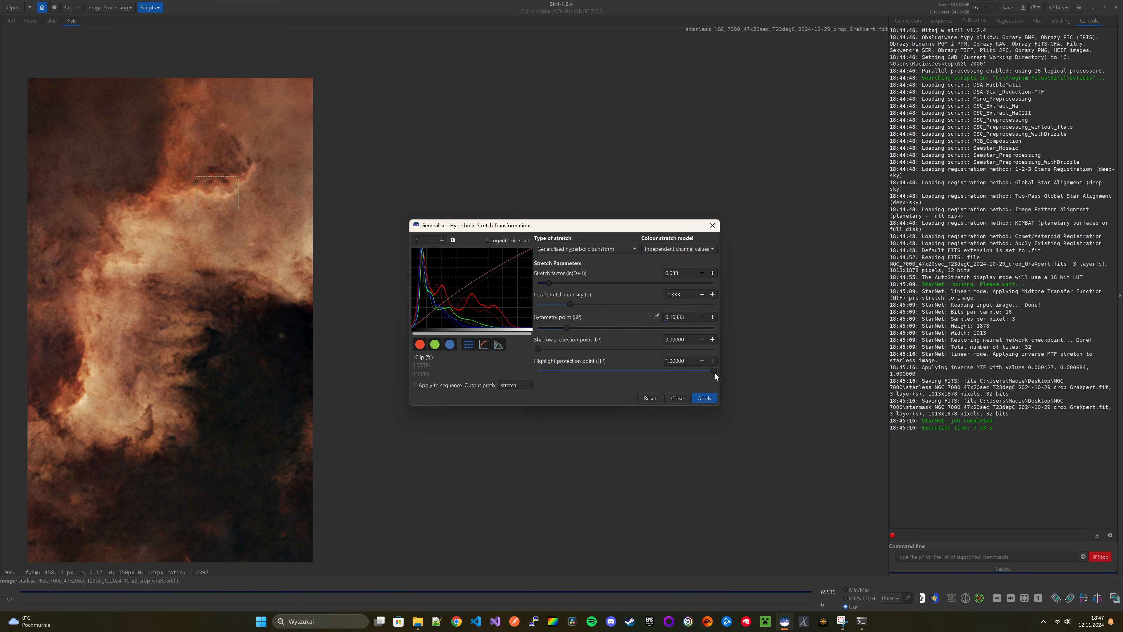
left_click_drag(686, 370, 736, 372)
left_click(703, 398)
left_click(673, 399)
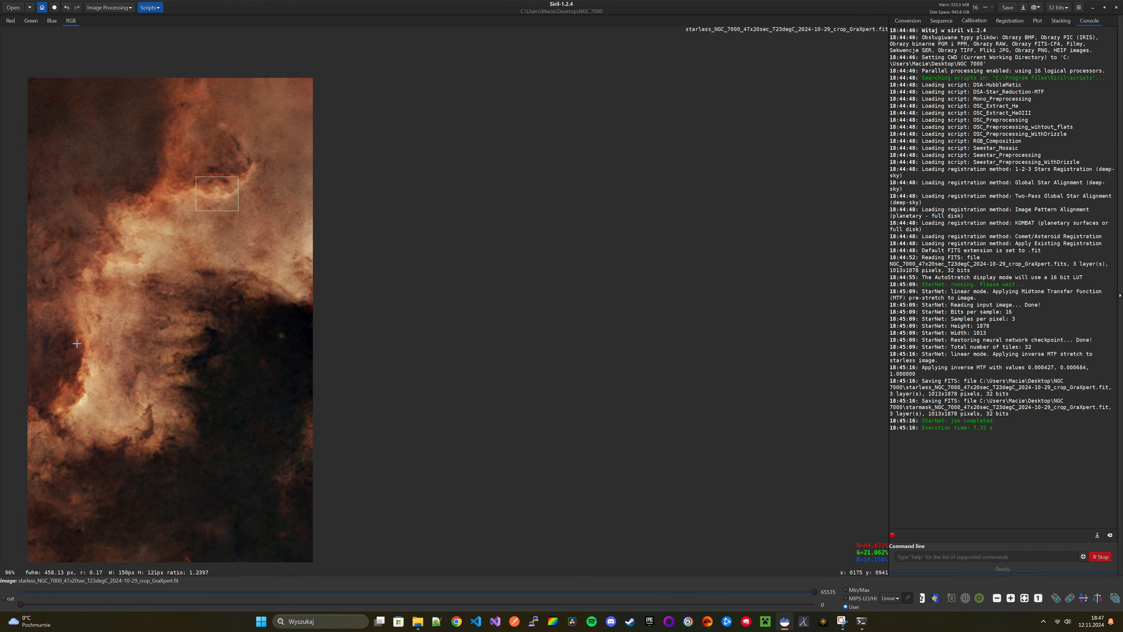
scroll(95, 358, "down", 2)
scroll(84, 360, "up", 3)
scroll(75, 362, "down", 3)
scroll(74, 363, "up", 2)
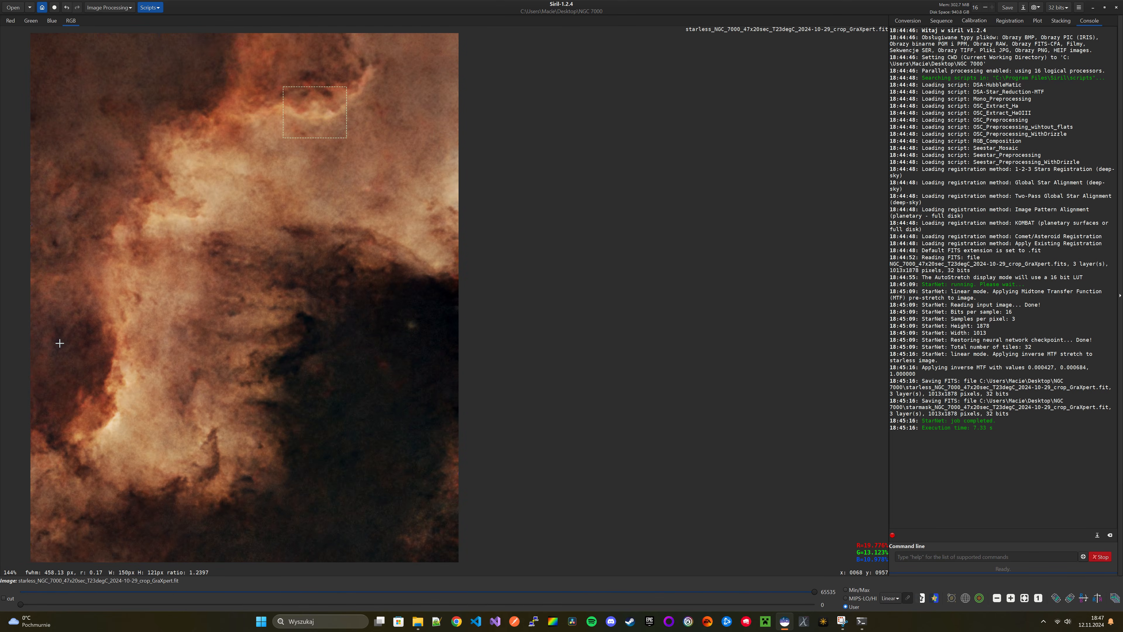
scroll(58, 343, "down", 2)
scroll(35, 327, "up", 1)
scroll(40, 328, "down", 1)
scroll(47, 330, "up", 1)
scroll(47, 333, "down", 1)
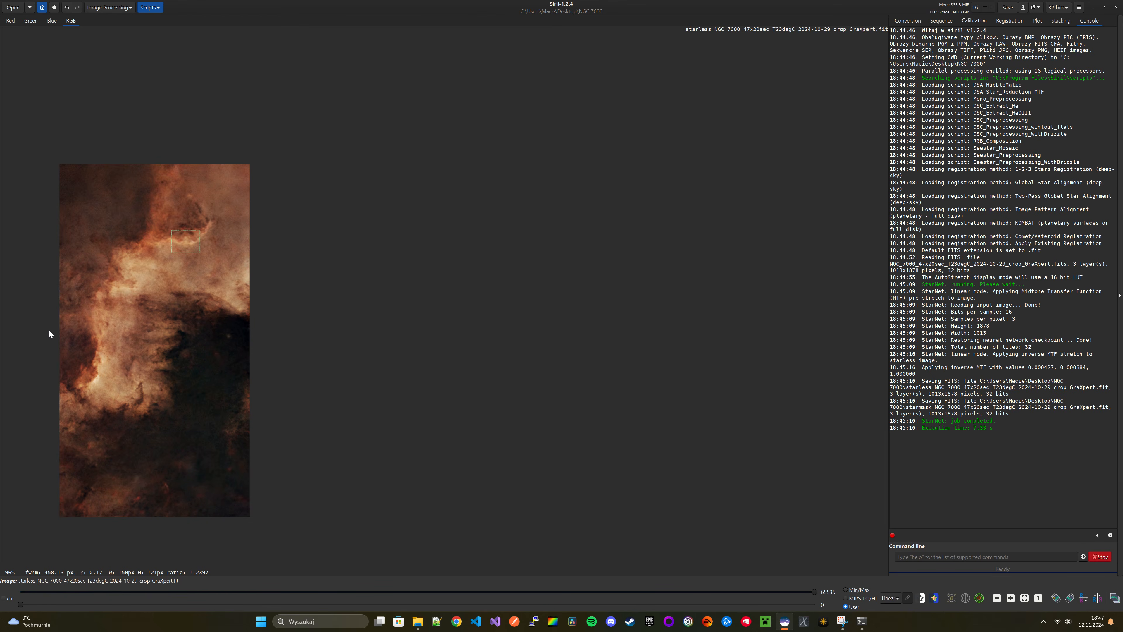
scroll(49, 334, "up", 1)
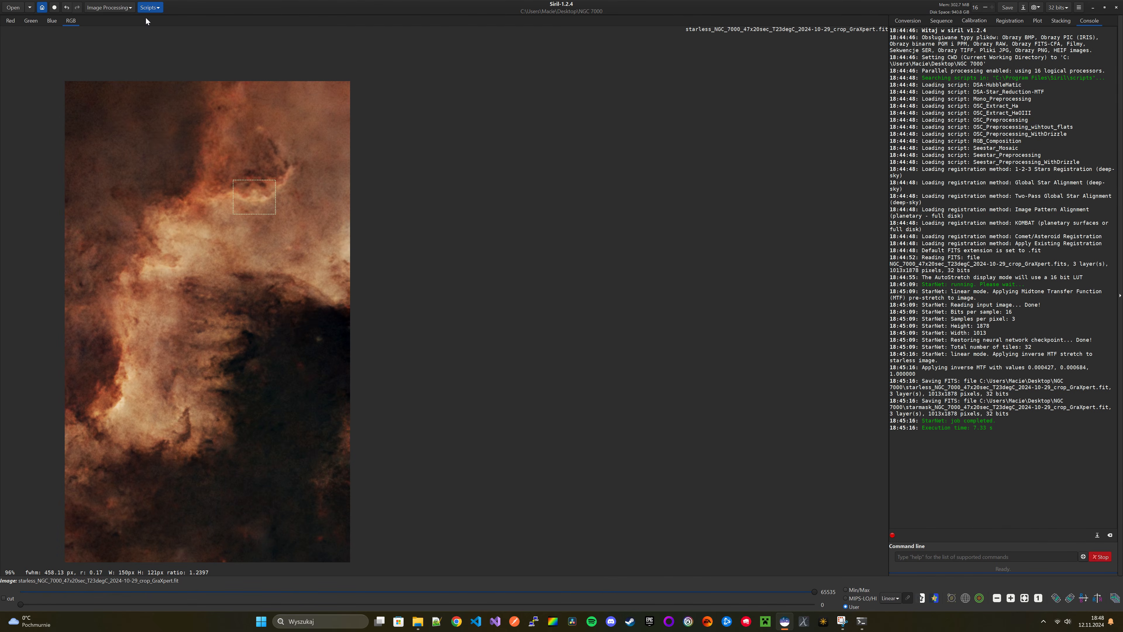
Save the stretched starless image over its existing file as a 32-bit floating point FITS
left_click(147, 7)
left_click(414, 153)
left_click(1023, 7)
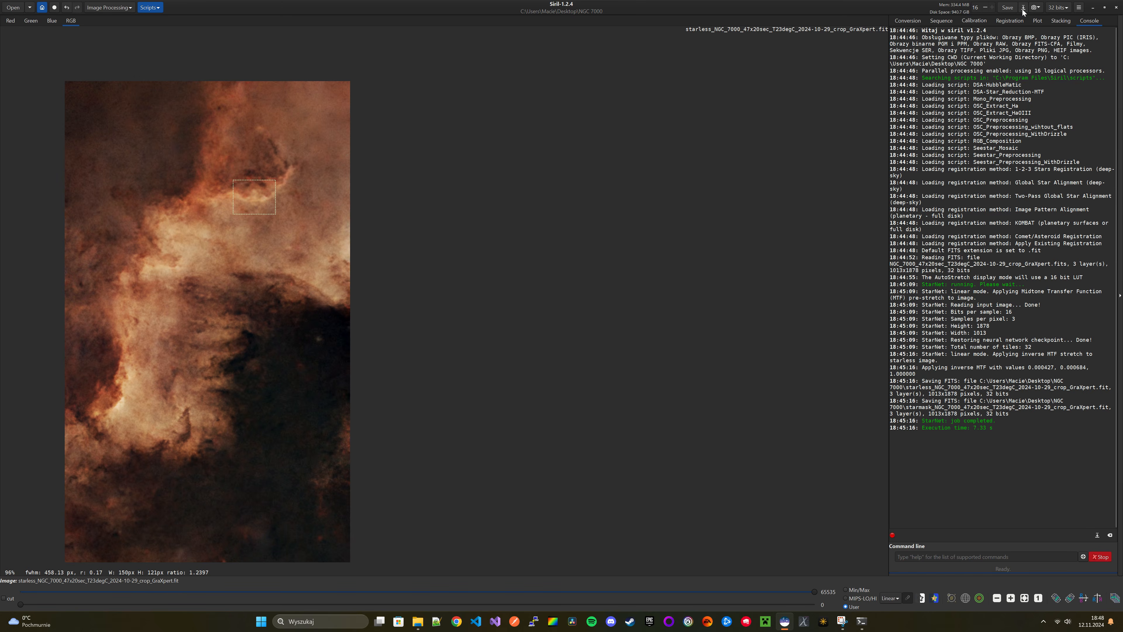
left_click(425, 85)
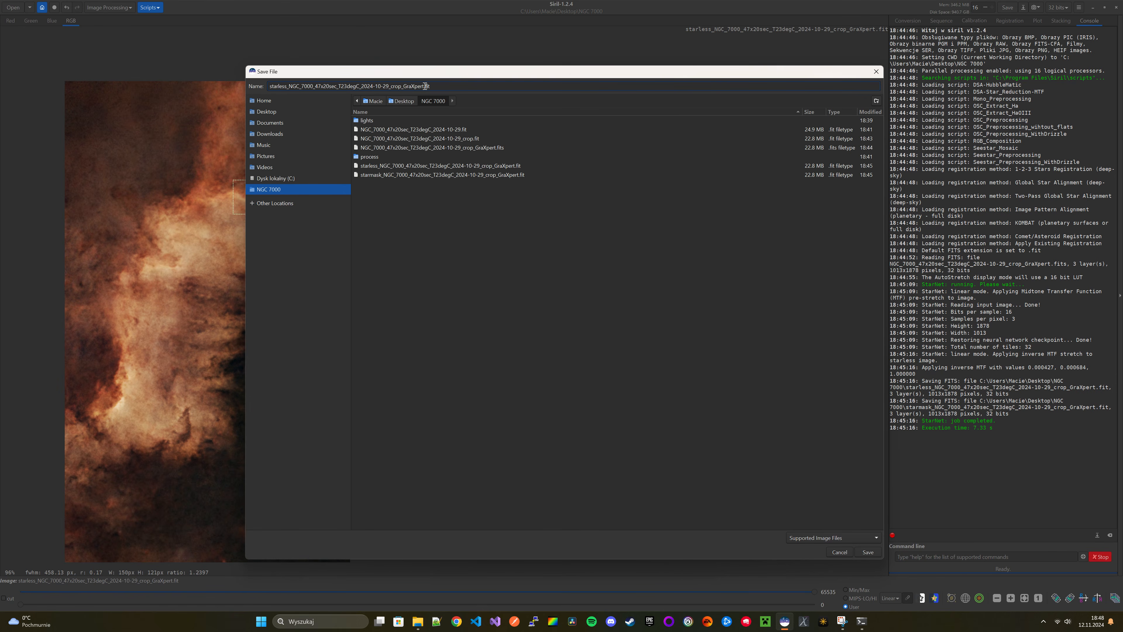
left_click(868, 553)
left_click(507, 352)
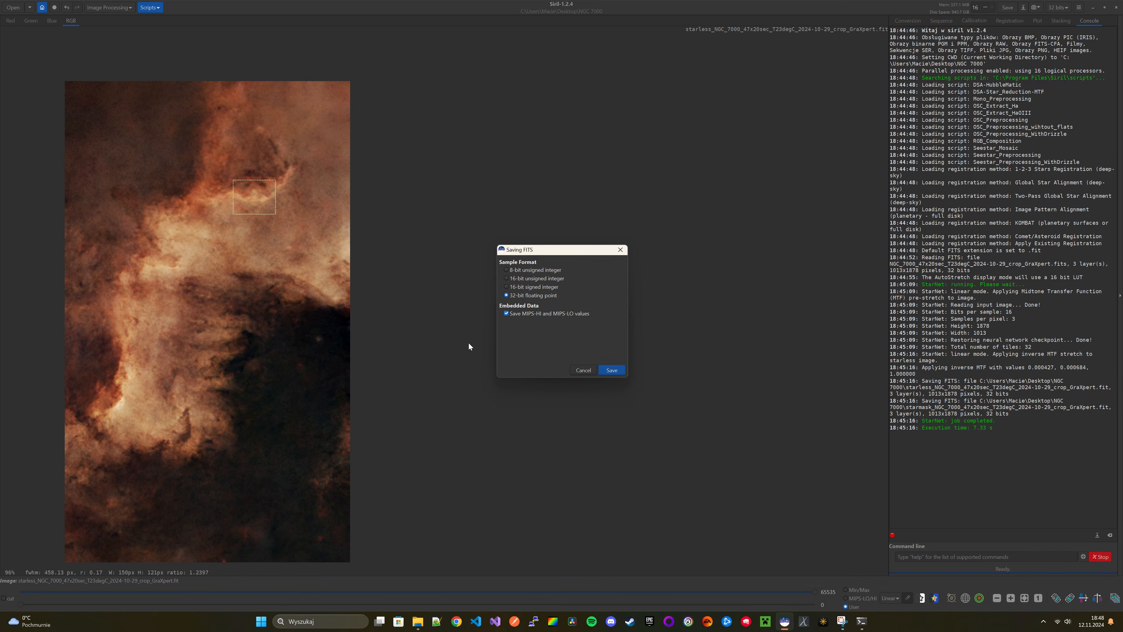
left_click(611, 370)
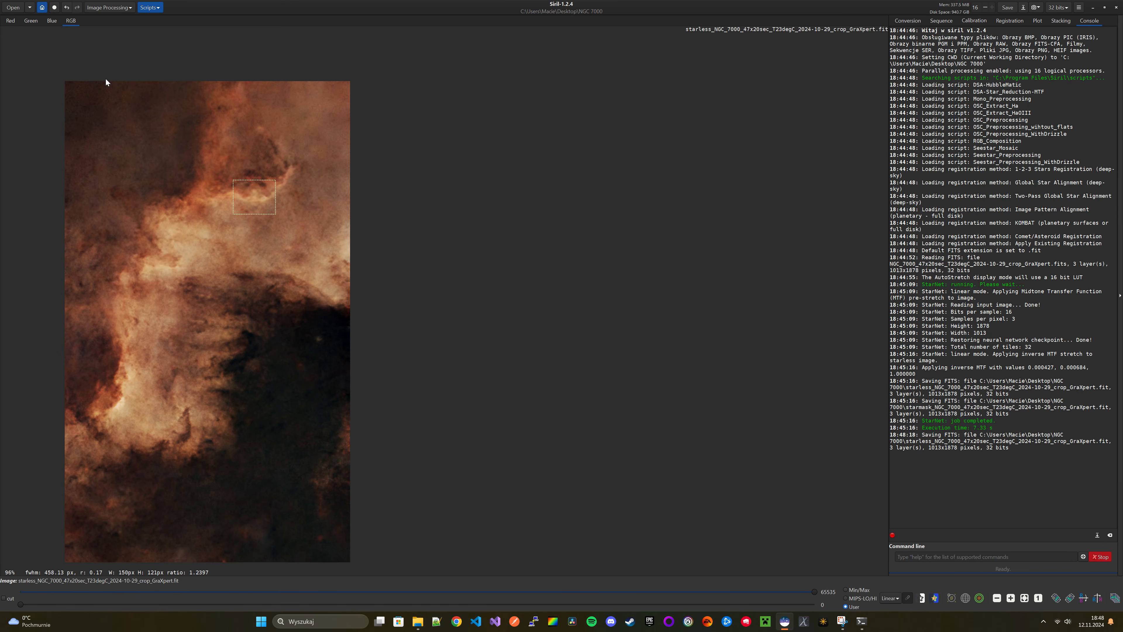
Start Star Recomposition with the GraXpert starless file as background and the matching starmask file as stars
left_click(94, 8)
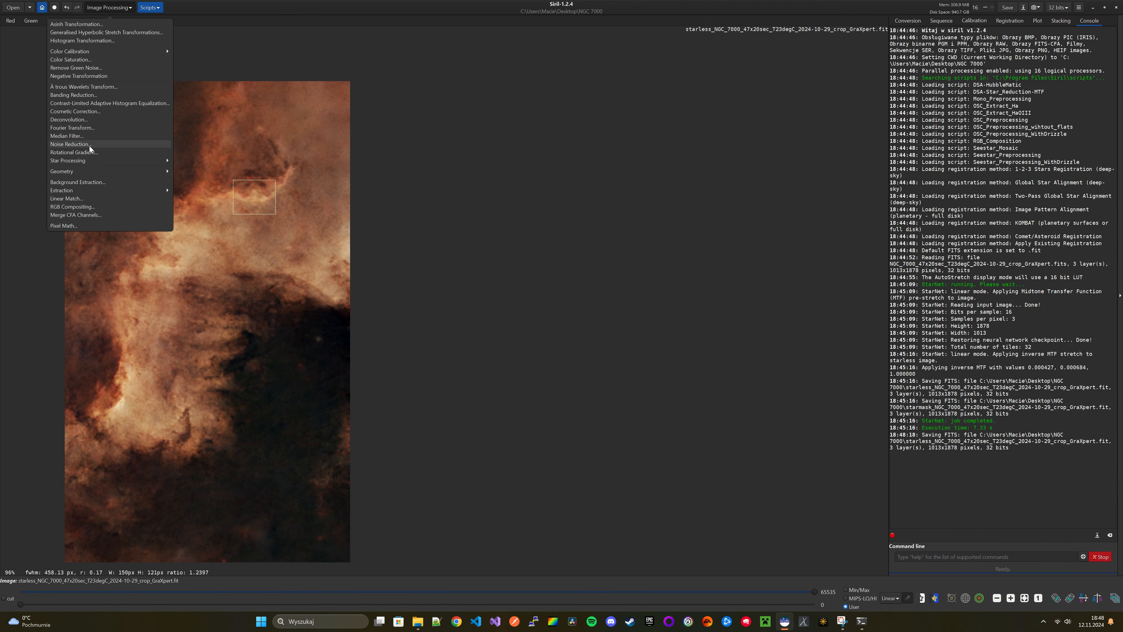
left_click(88, 163)
left_click(97, 40)
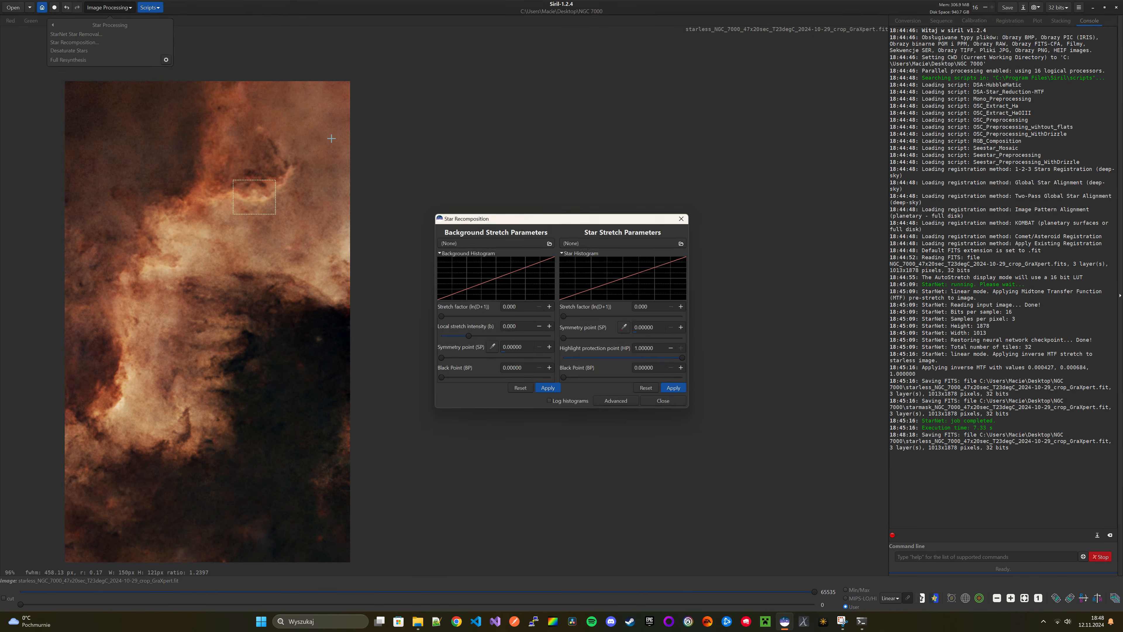
left_click(493, 239)
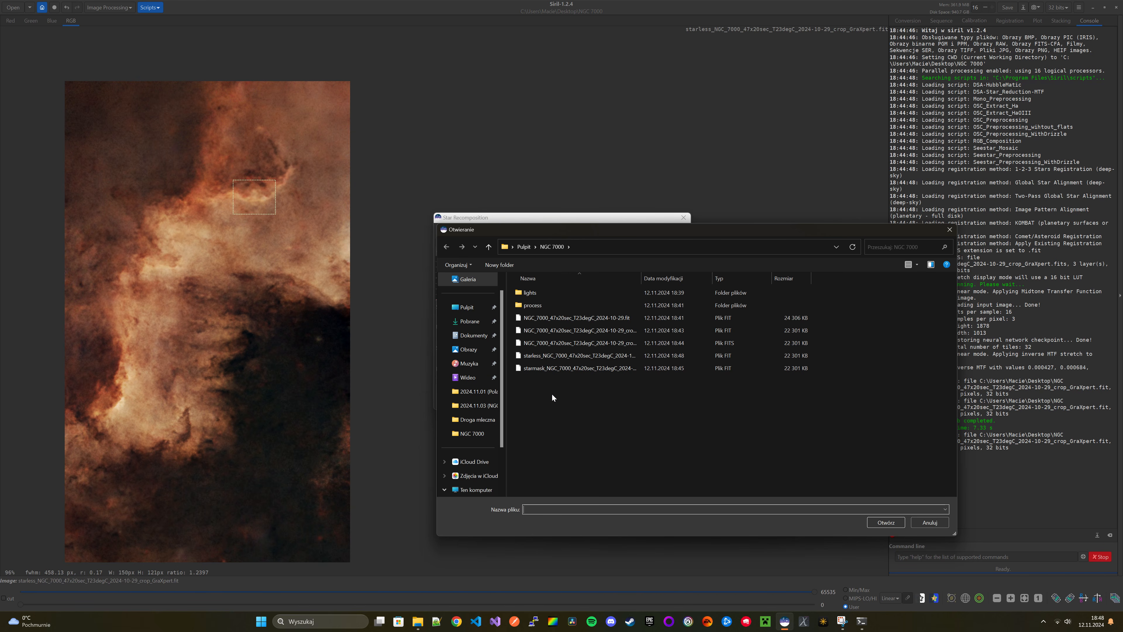
double_click(567, 355)
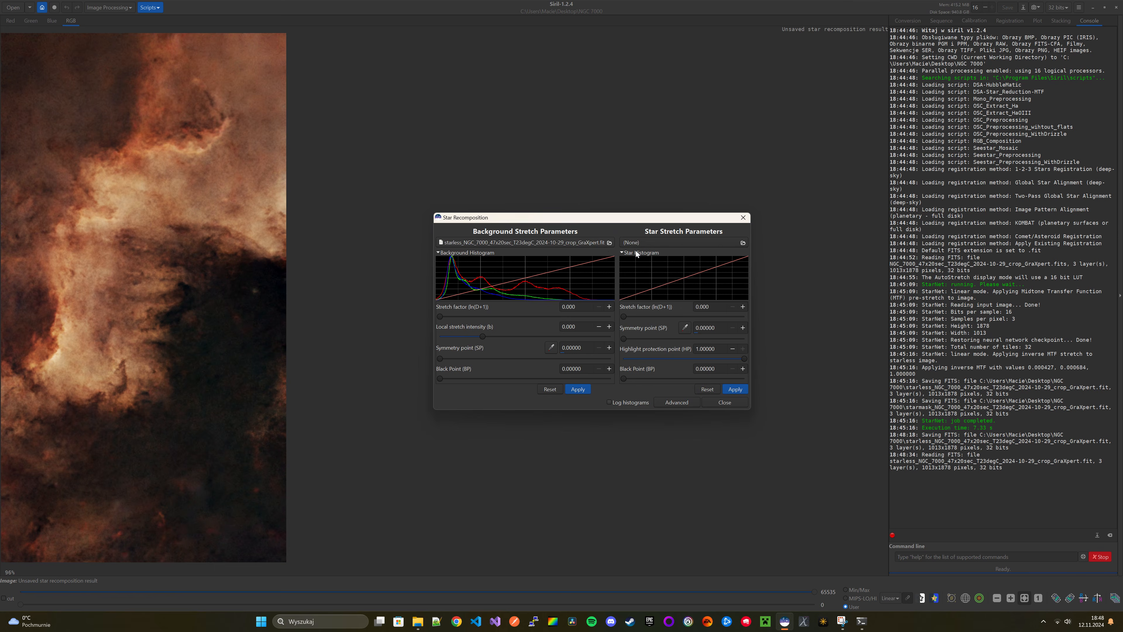
left_click(635, 242)
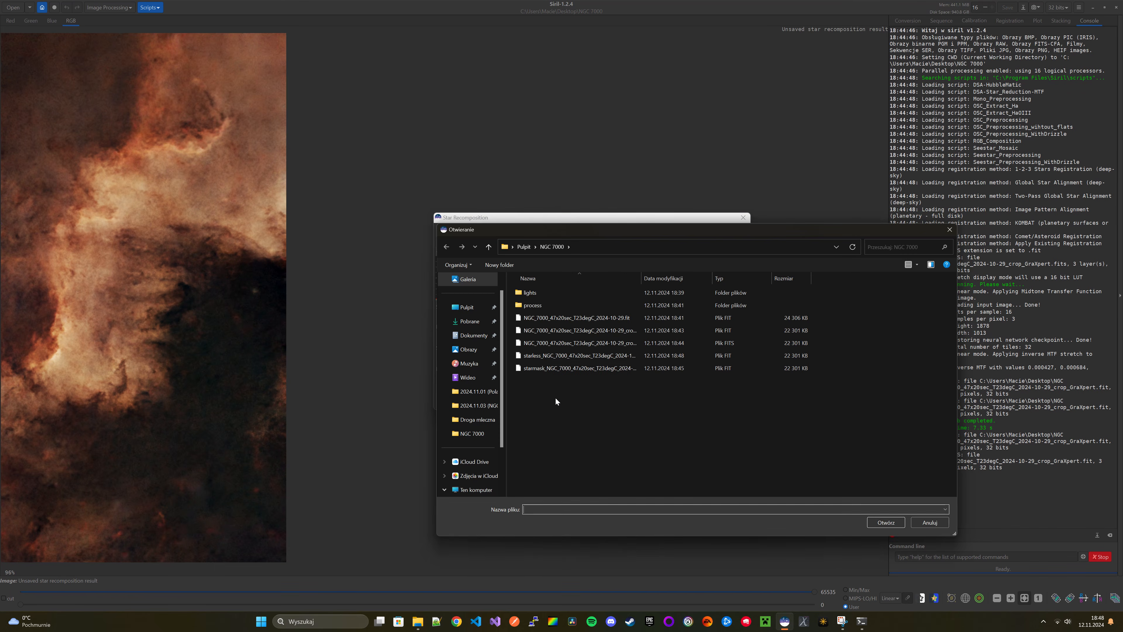
double_click(592, 369)
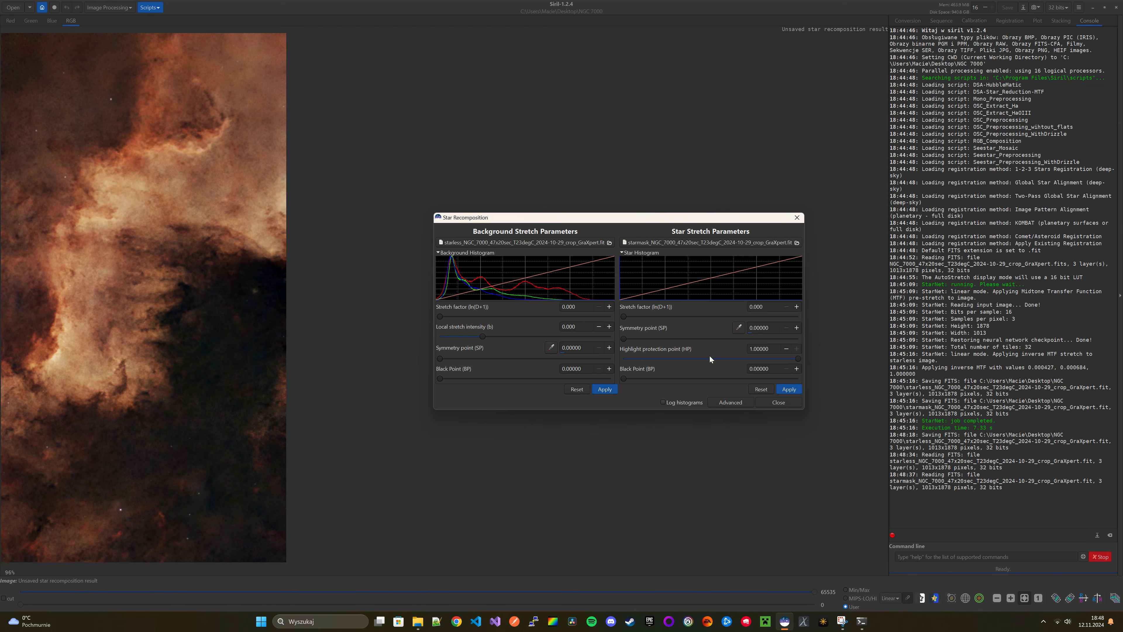
Stretch the star layer with a factor of about 6.017 and a symmetry point of about 0.00168, and inspect the stars up close
left_click_drag(622, 316, 727, 317)
mouse_move(624, 339)
left_mouse_down()
mouse_move(652, 338)
mouse_move(625, 337)
left_mouse_up()
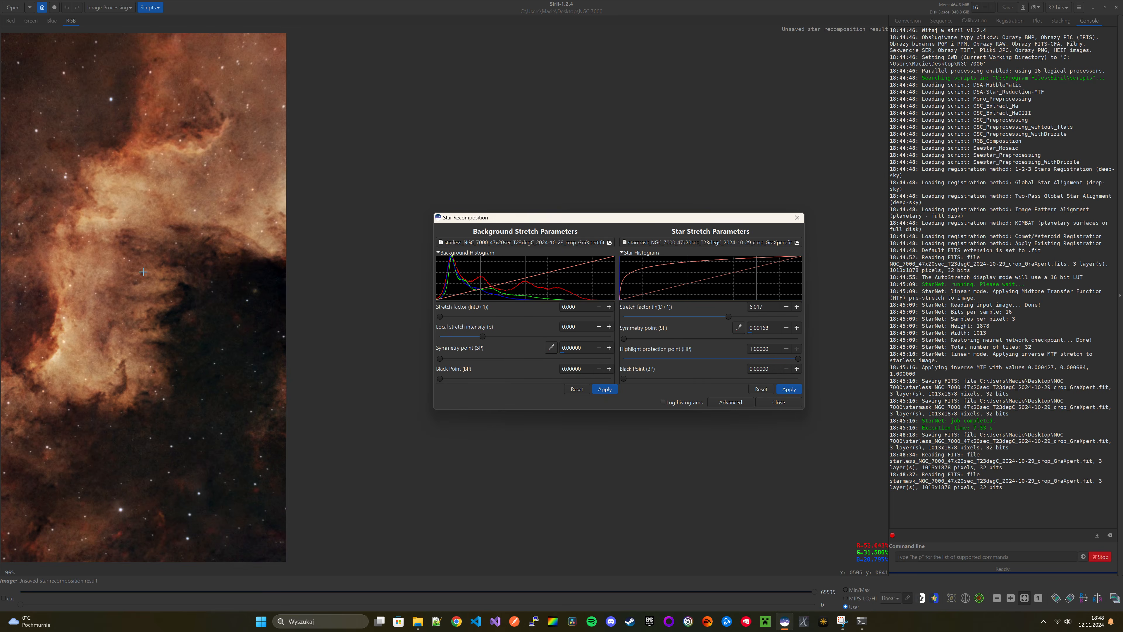
scroll(143, 272, "up", 5)
scroll(200, 256, "down", 4)
scroll(113, 131, "up", 2)
scroll(100, 134, "down", 1)
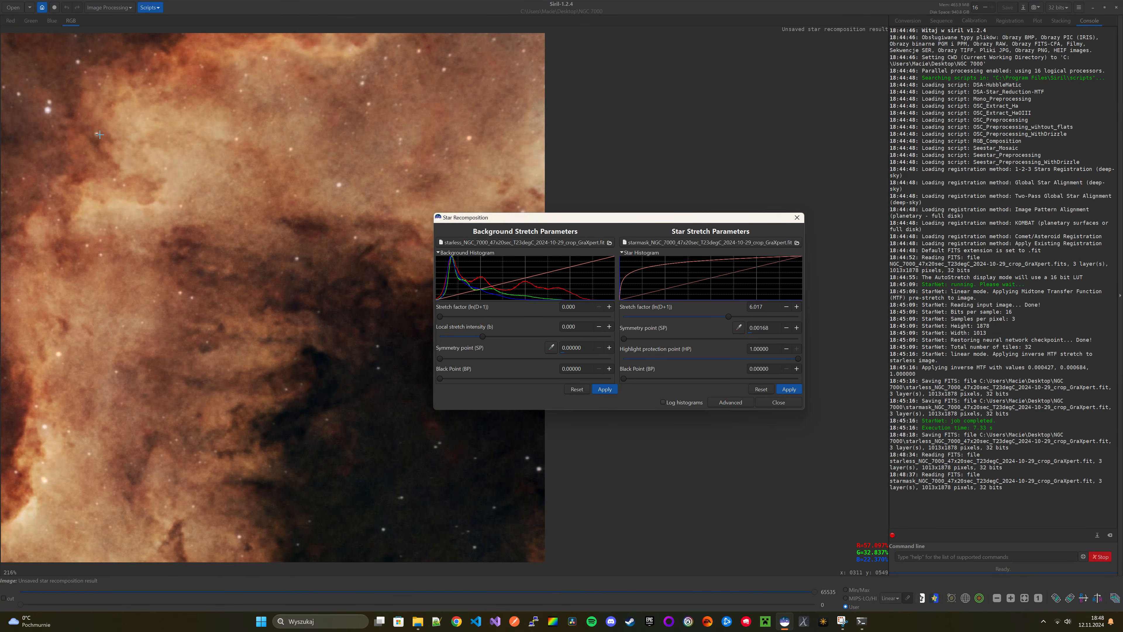
scroll(99, 134, "down", 2)
scroll(106, 137, "up", 4)
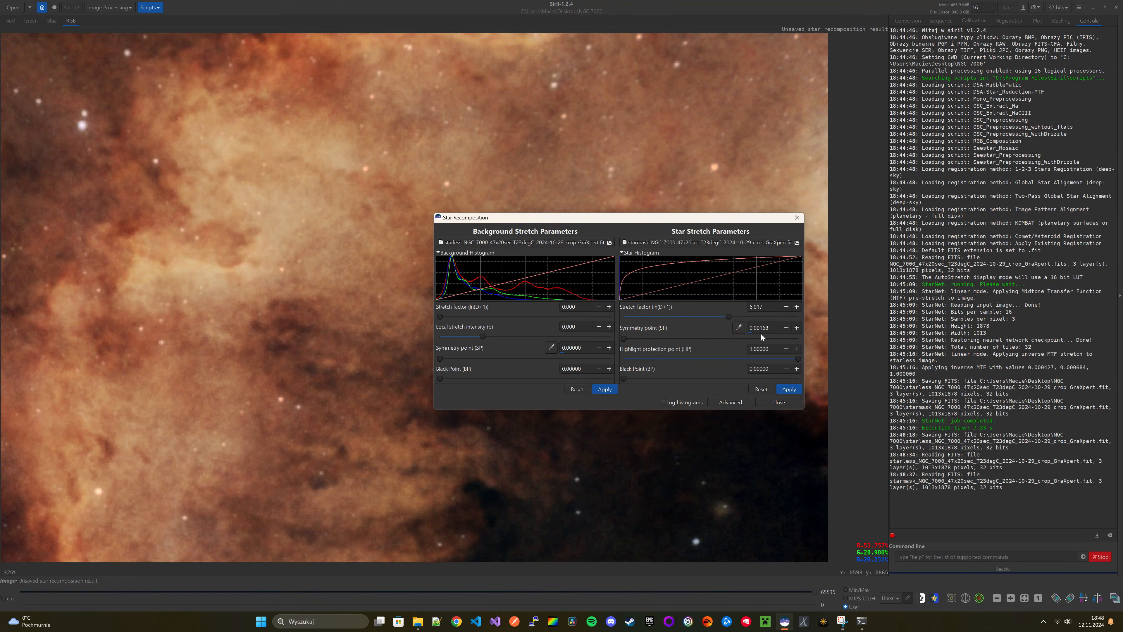
Set the star stretch's symmetry point to 0.002 and its black point to 0.004
left_click(795, 329)
left_click_drag(763, 328, 778, 331)
type("00")
triple_click(796, 371)
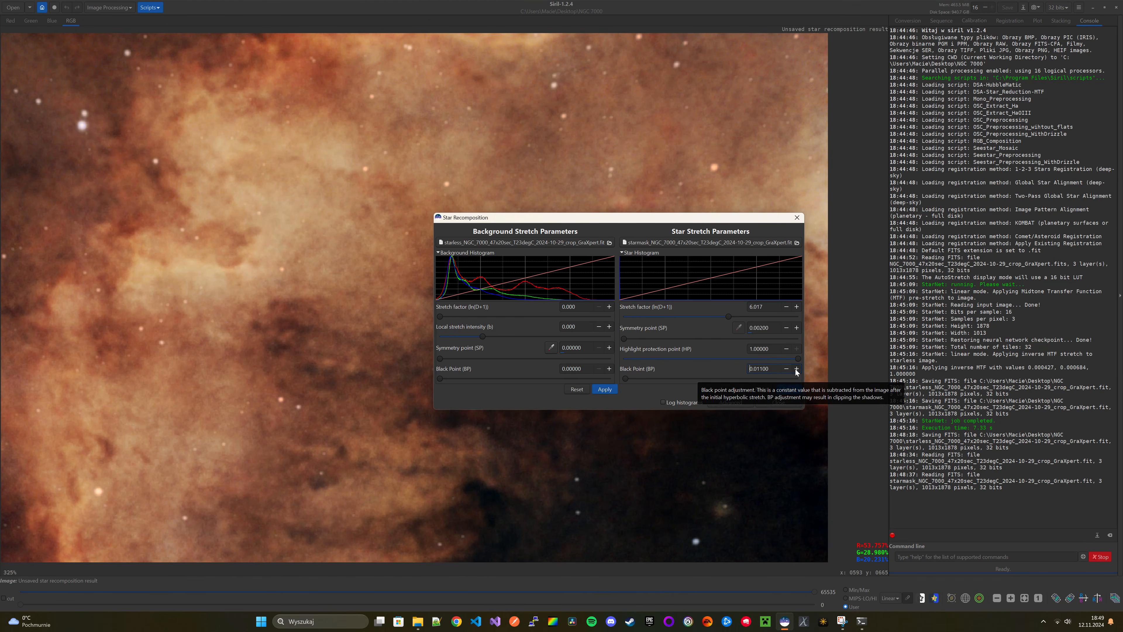
double_click(785, 368)
double_click(786, 369)
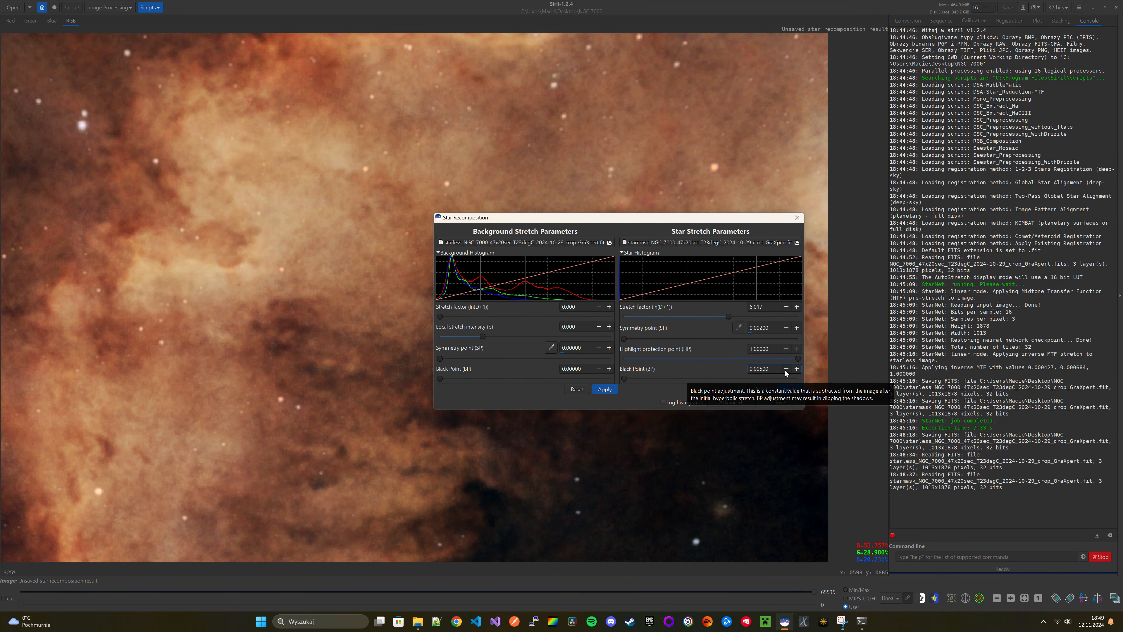
left_click(785, 370)
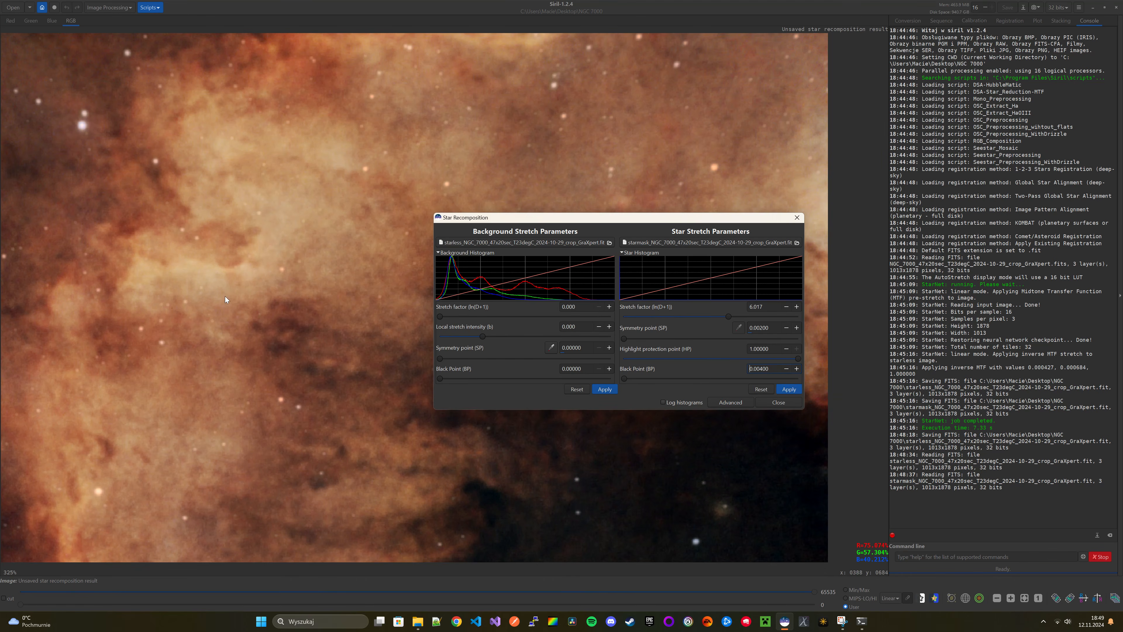
Check the recombined image as a whole, apply the star stretch and close Star Recomposition
scroll(190, 313, "down", 4)
scroll(186, 310, "up", 1)
scroll(186, 310, "down", 2)
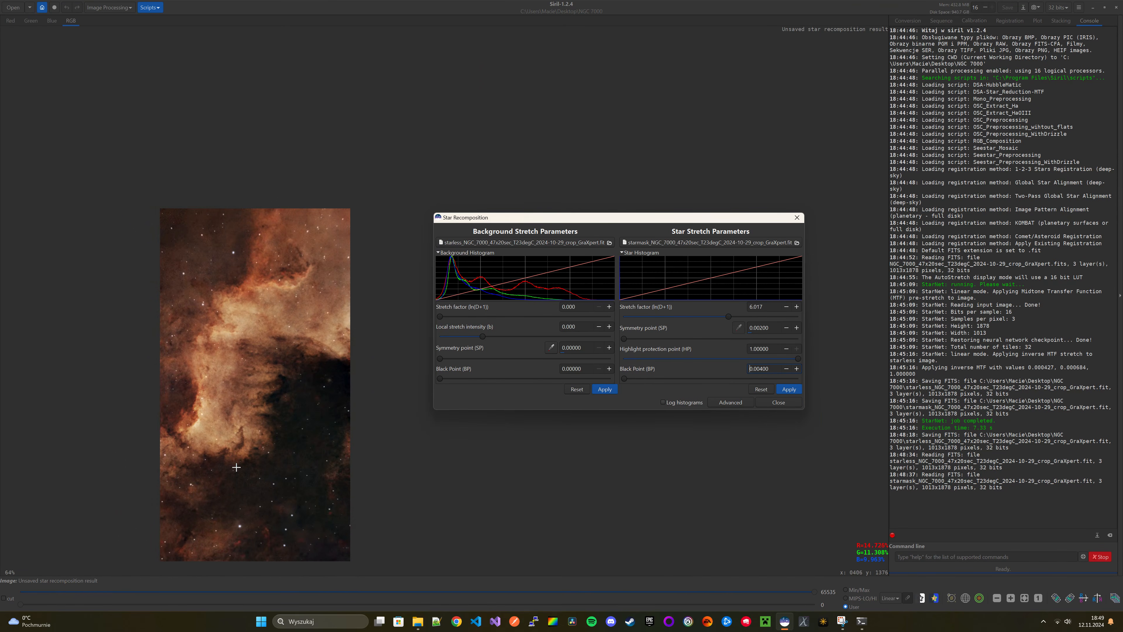
scroll(239, 483, "up", 2)
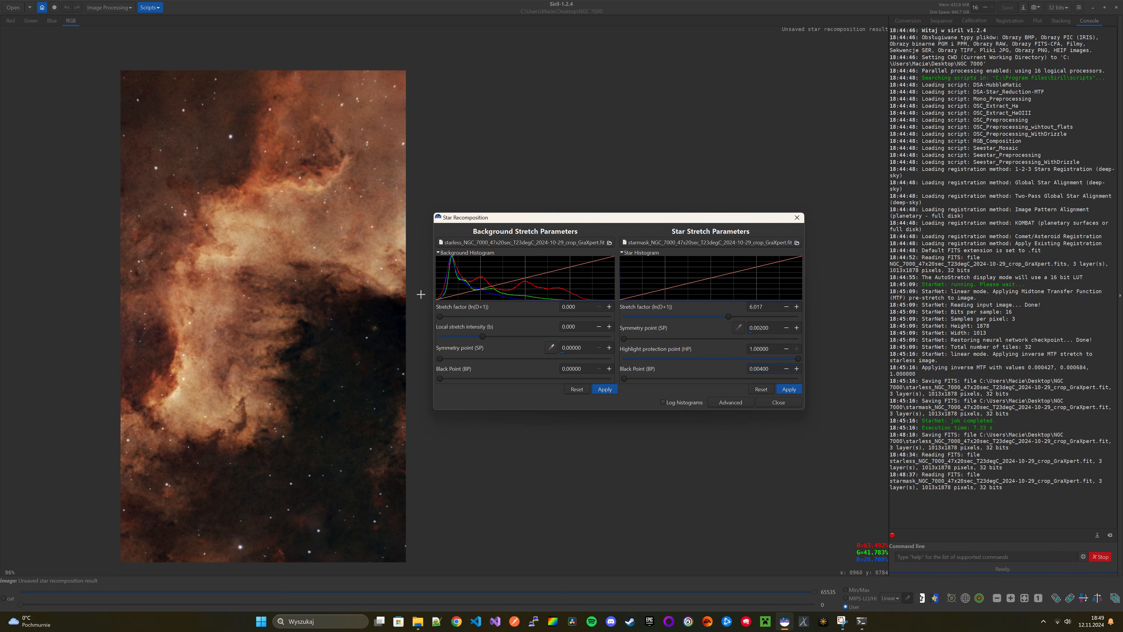
left_click(783, 390)
left_click(765, 403)
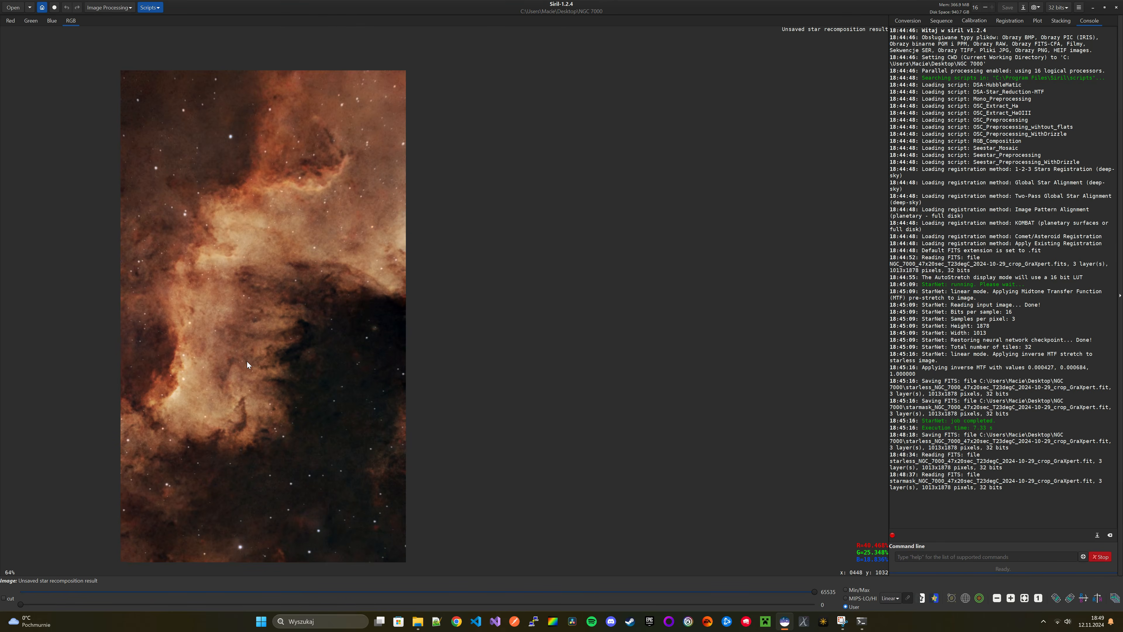
Save the recombined image in the NGC 7000 folder as the 32-bit TIFF "star recomposition result.tif"
scroll(247, 361, "up", 1)
scroll(247, 361, "down", 2)
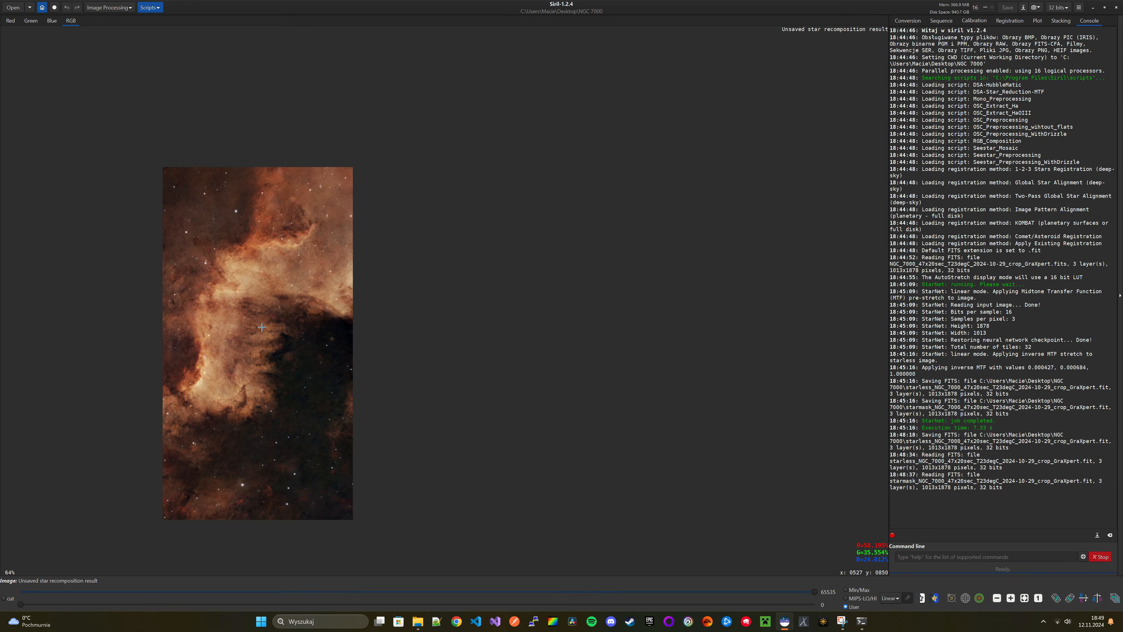
left_click(1023, 8)
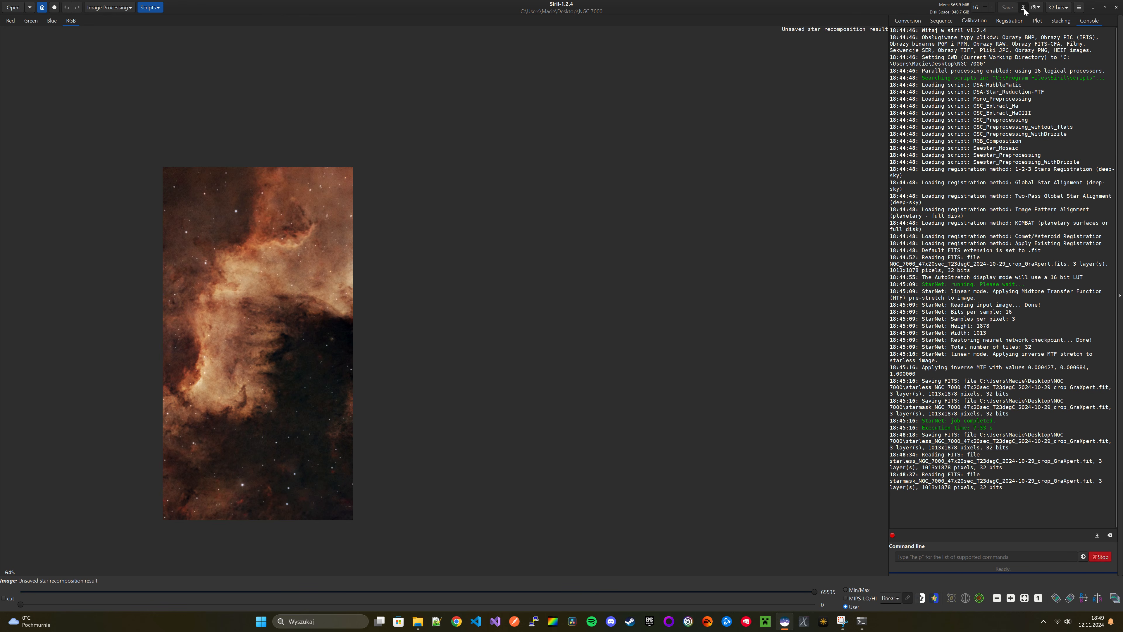
left_click(335, 86)
left_click(294, 86)
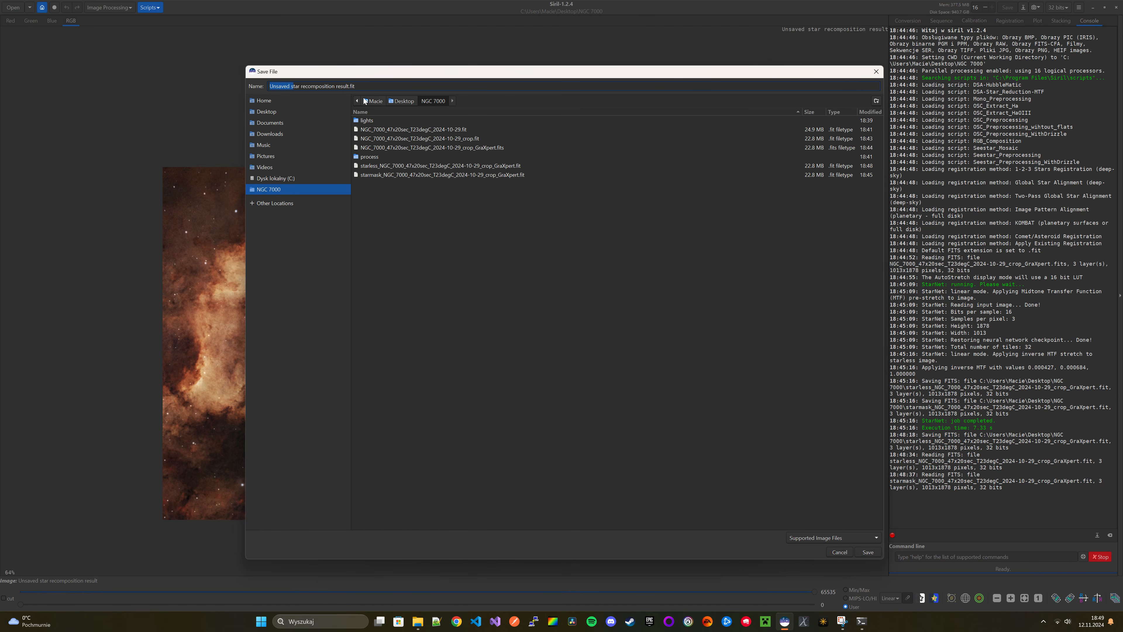
key("ctrl+BackSpace")
left_click(821, 538)
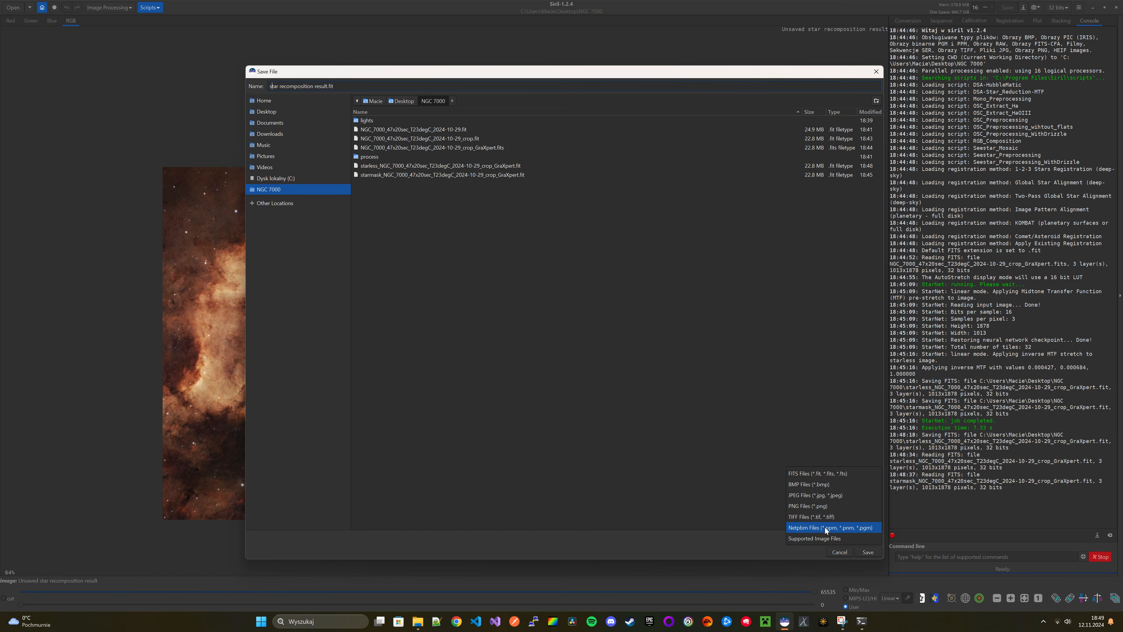
left_click(825, 517)
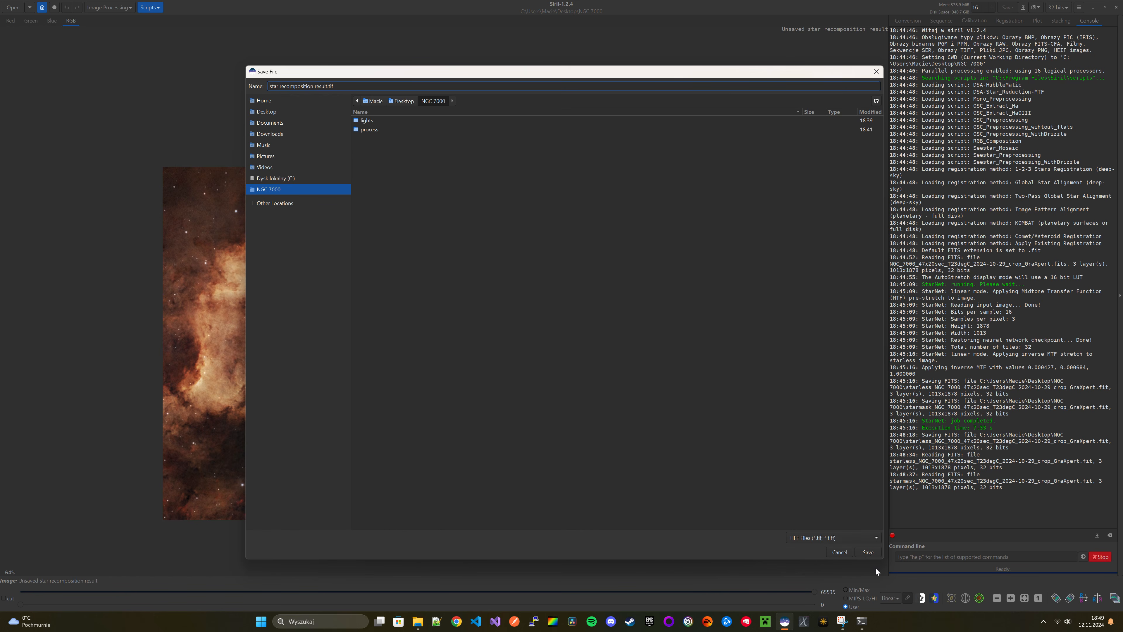
left_click(867, 551)
left_click(677, 370)
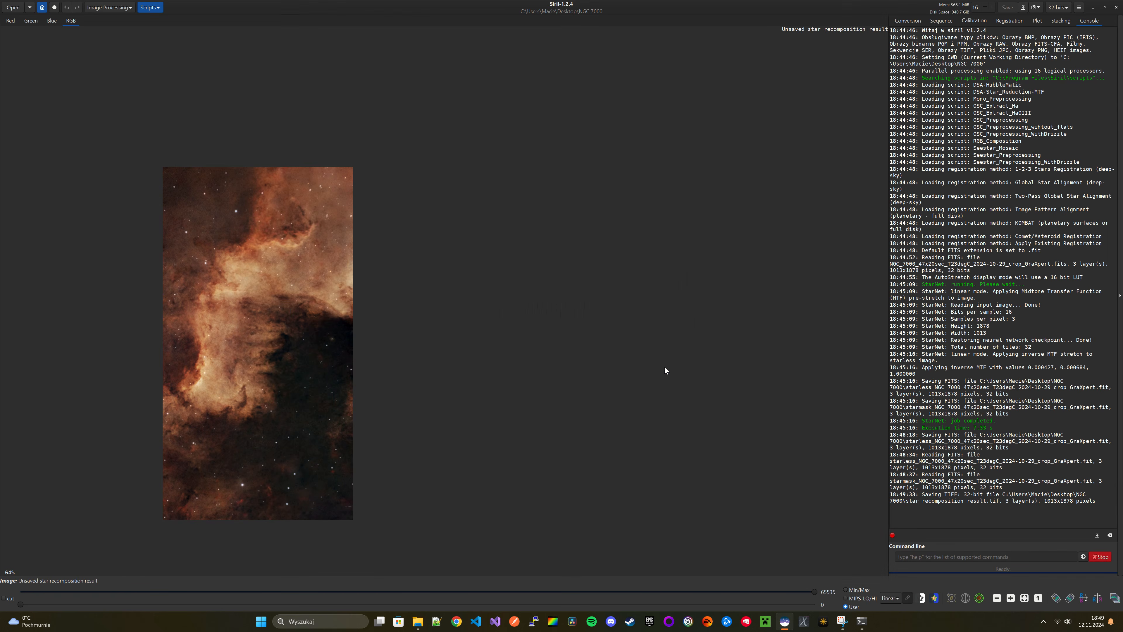
Close Siril, launch Luminar Neo and show its photo catalog
left_click(1109, 10)
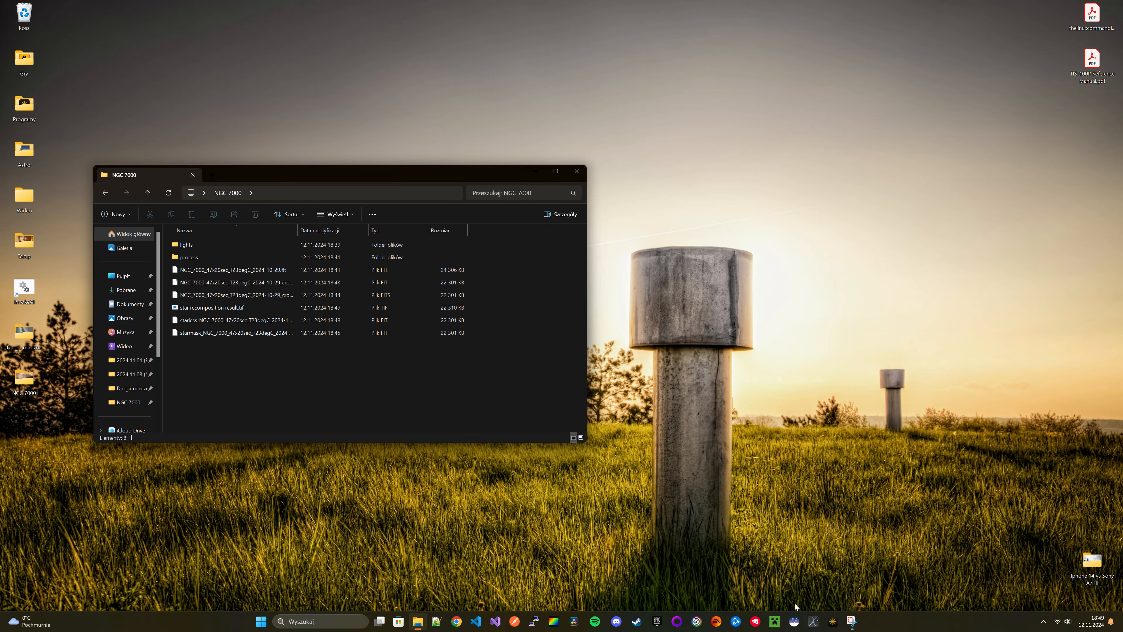
left_click(831, 613)
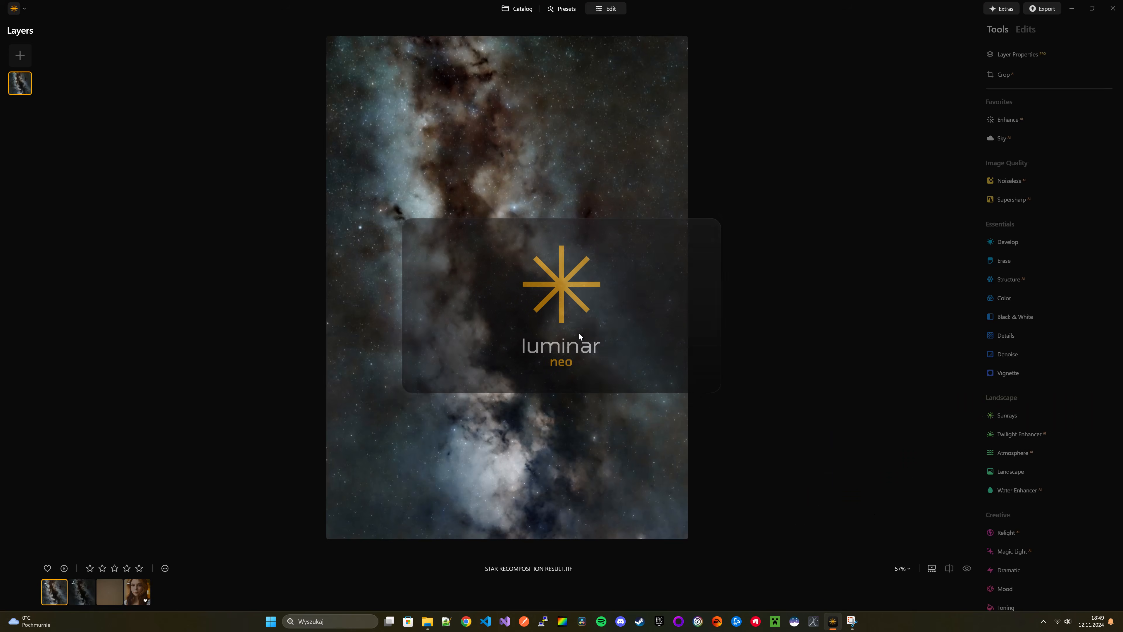
left_click(503, 9)
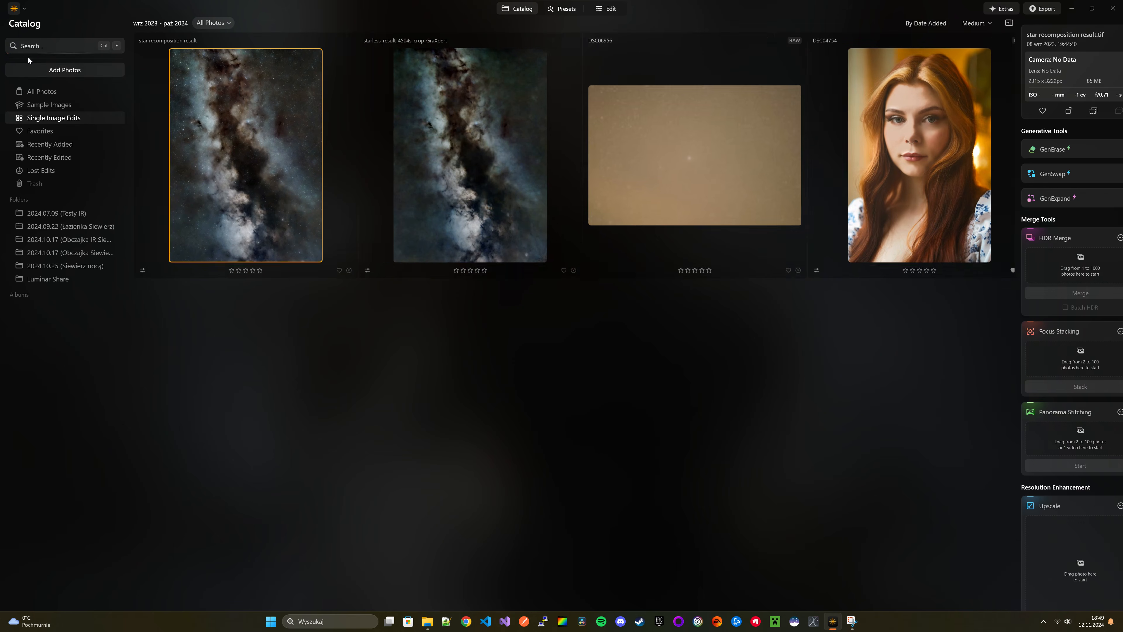
Try to add starless_result_4504s_crop_GraXpert.tif and star recomposition result.tif from the Droga mleczna folder, and return to the catalog
left_click(57, 71)
left_click(77, 102)
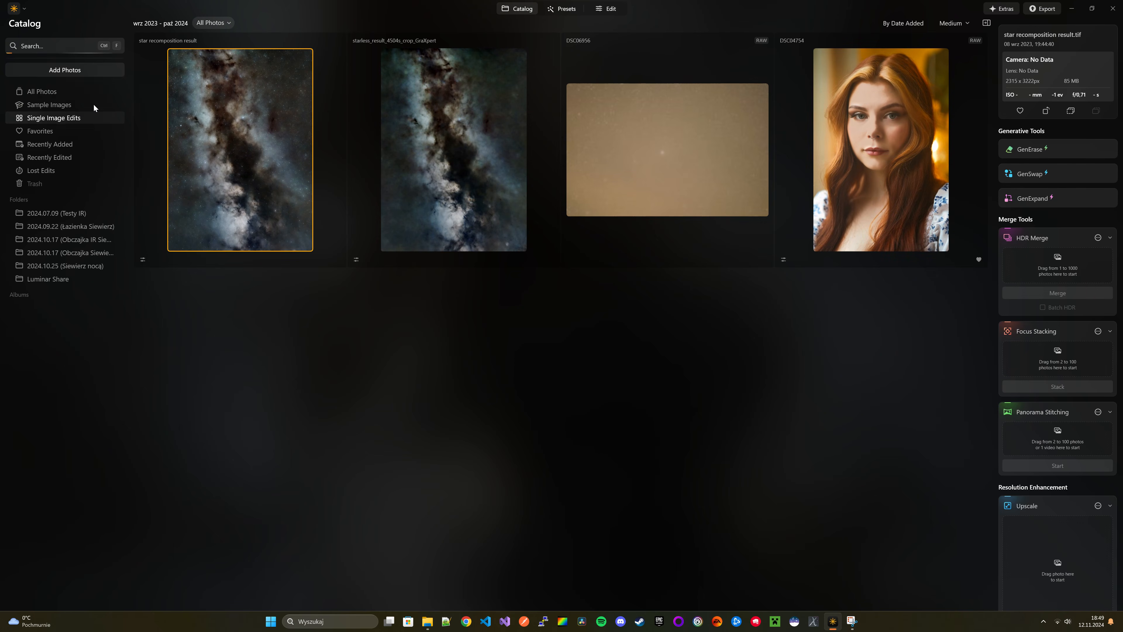
left_click(130, 137)
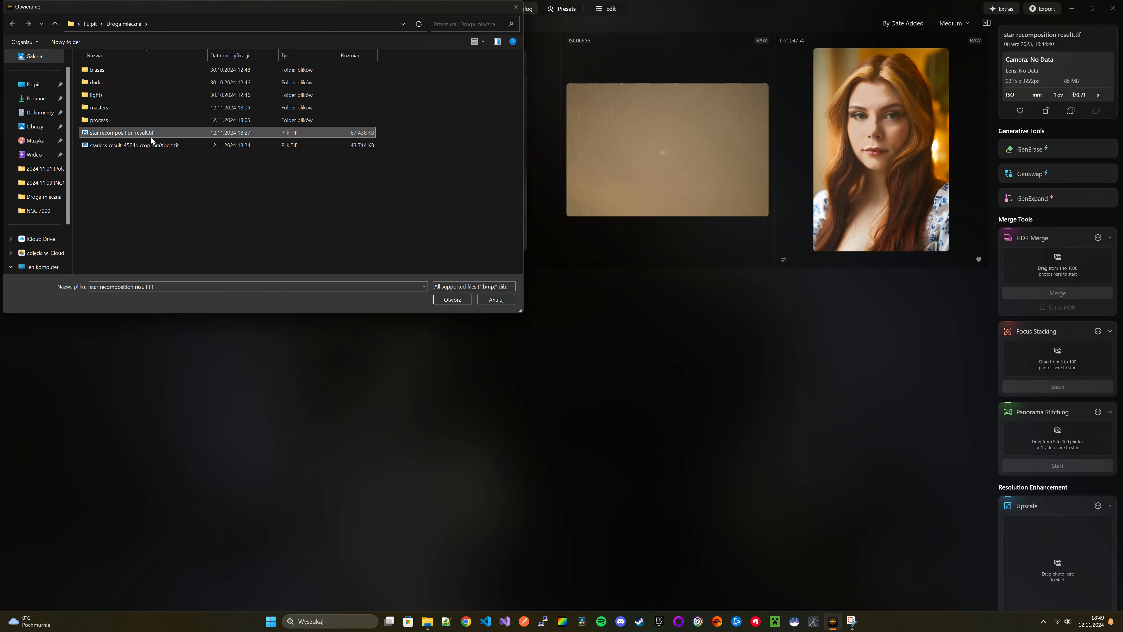
left_click(160, 145)
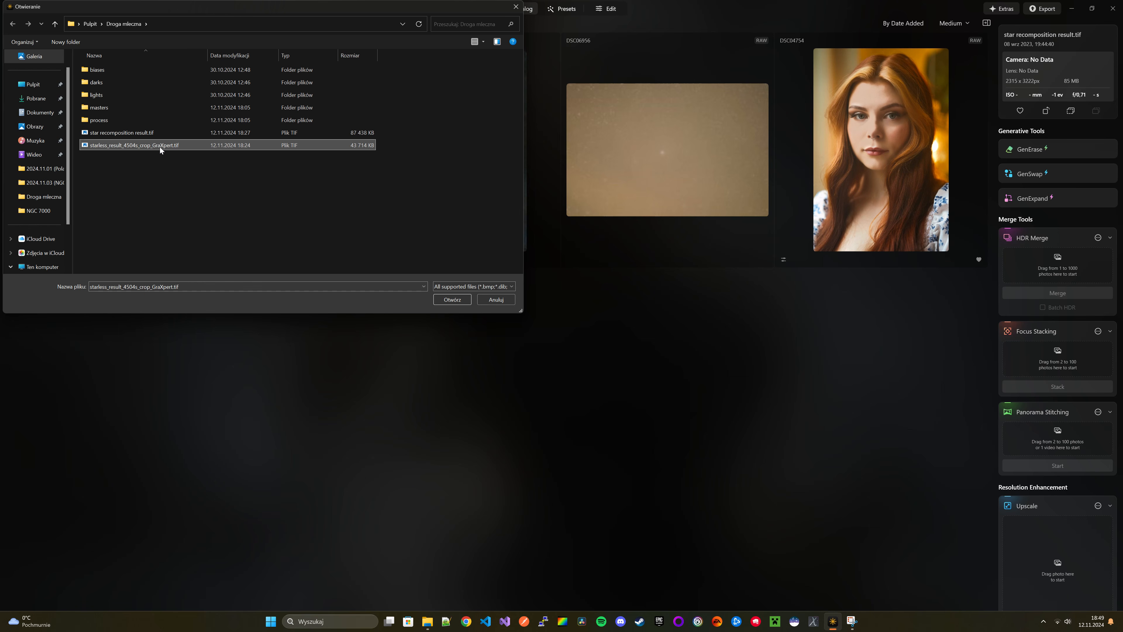
left_click(132, 133, "ctrl")
left_click(447, 299)
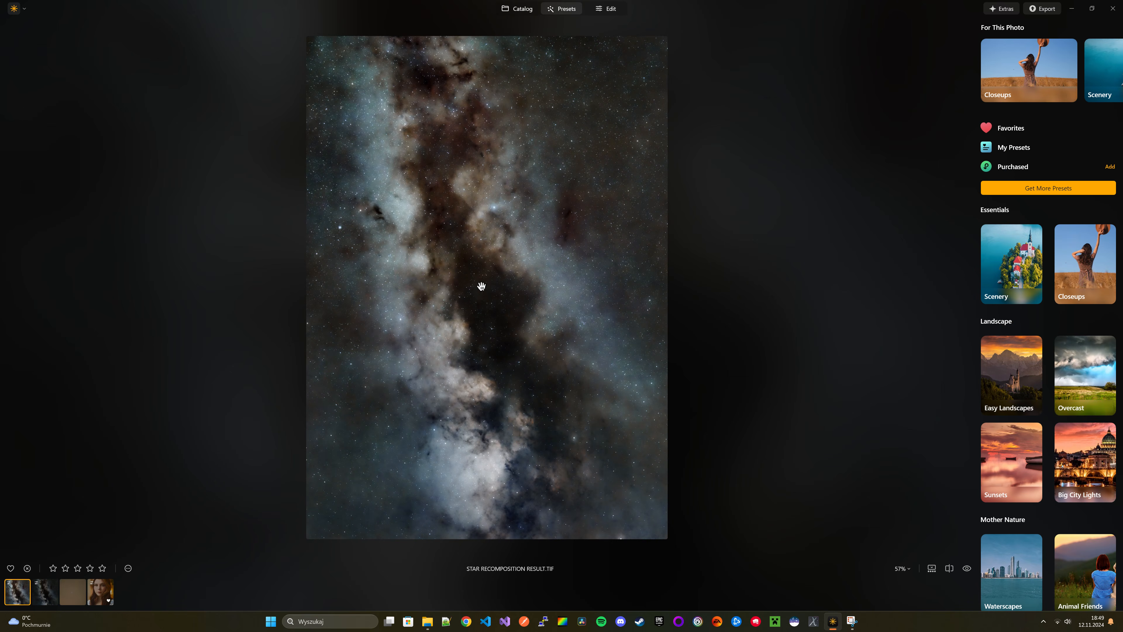
left_click(623, 9)
left_click(500, 10)
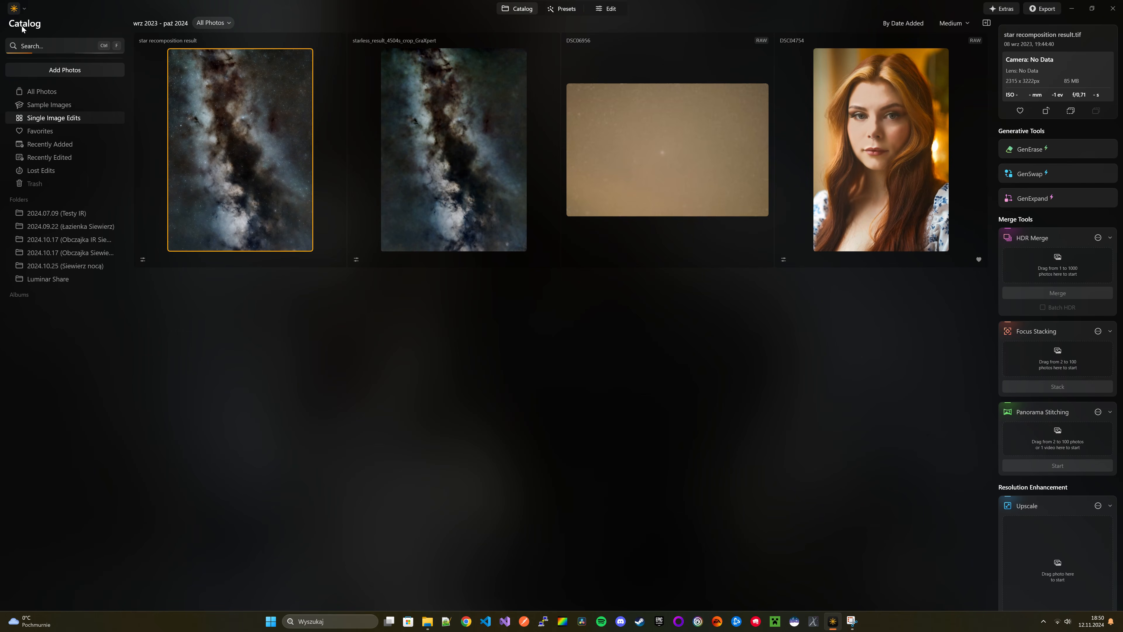
Add star recomposition result.tif from the NGC 7000 folder to the catalog
left_click(102, 72)
left_click(87, 100)
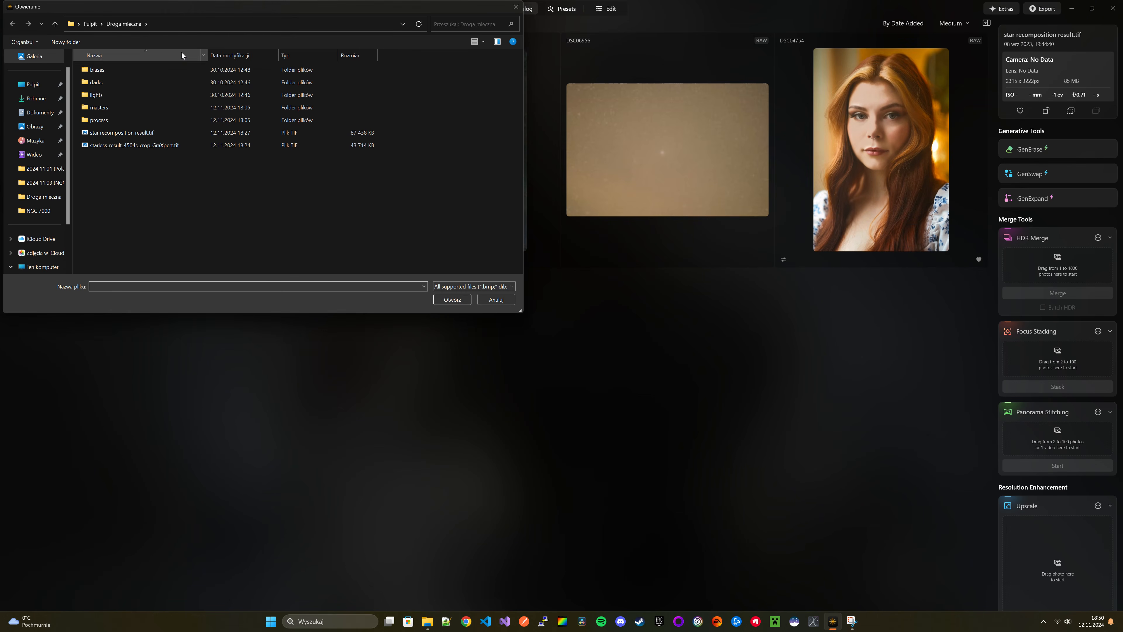
double_click(100, 119)
left_click(122, 95)
left_click(451, 299)
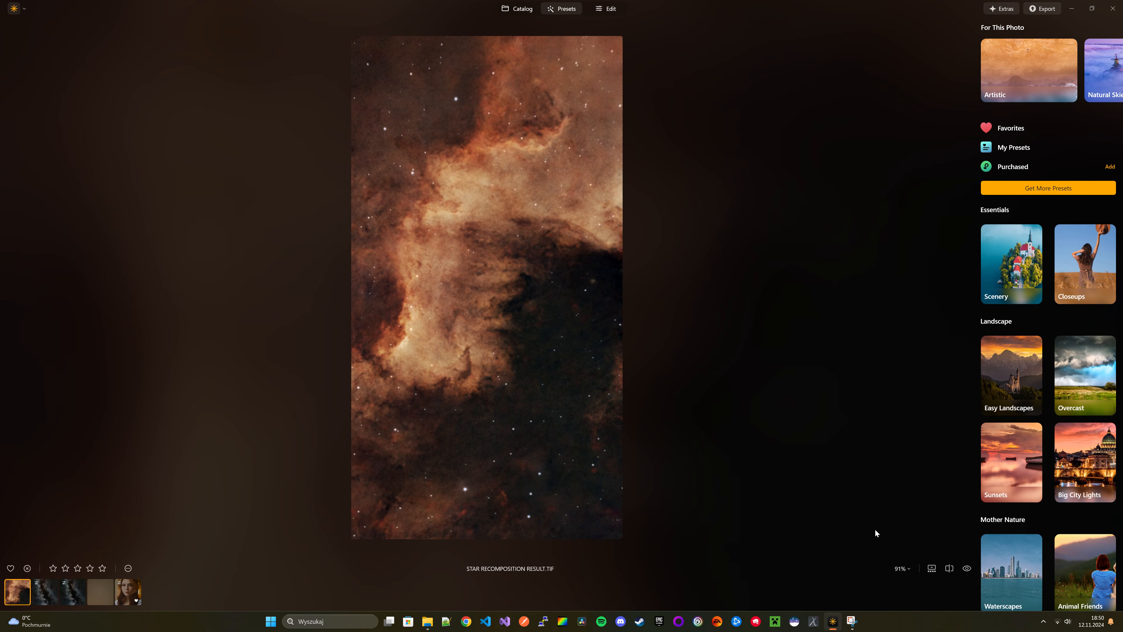
Check the added nebula image at 100% zoom and as a whole, and switch to the editing tools
left_click(905, 569)
left_click(912, 554)
left_click(897, 571)
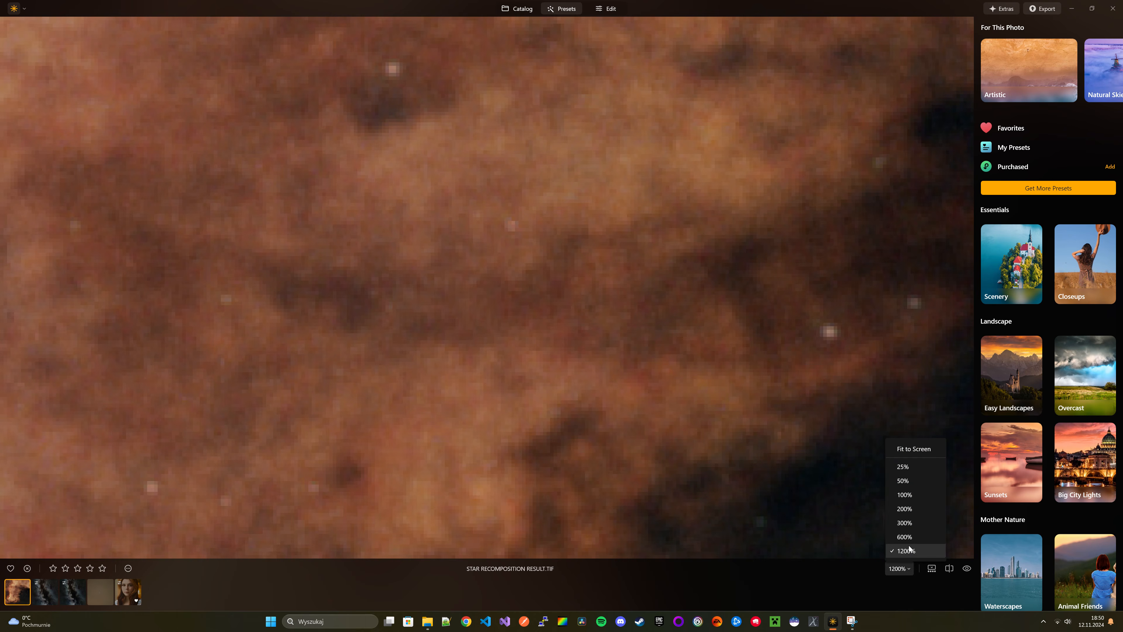
left_click(914, 490)
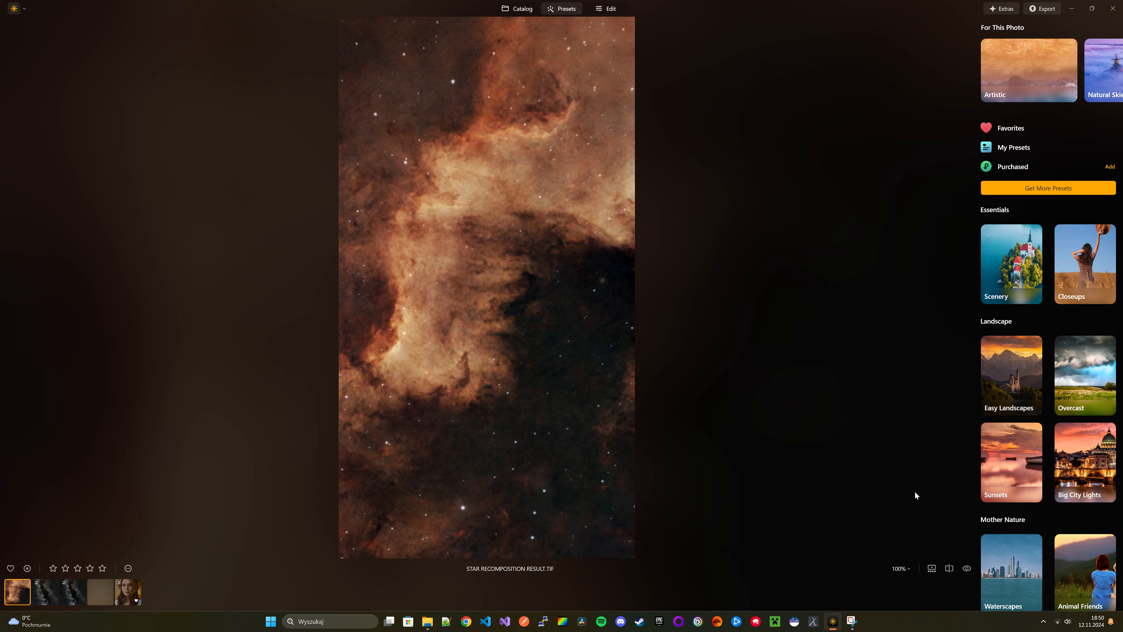
left_click(531, 355)
scroll(548, 305, "up", 5)
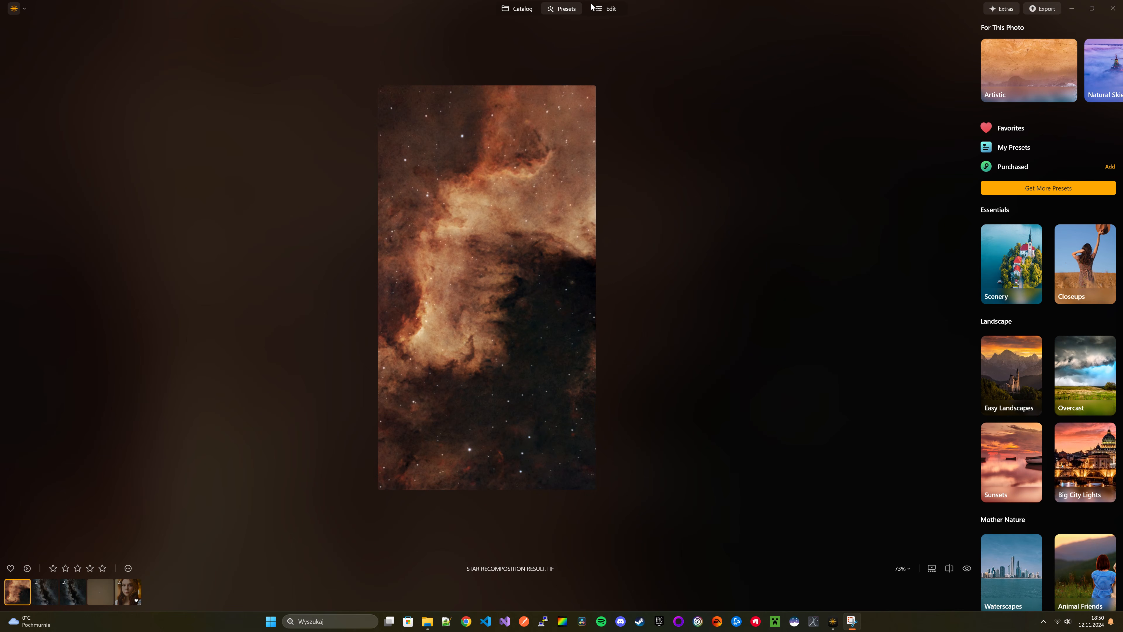
left_click(613, 9)
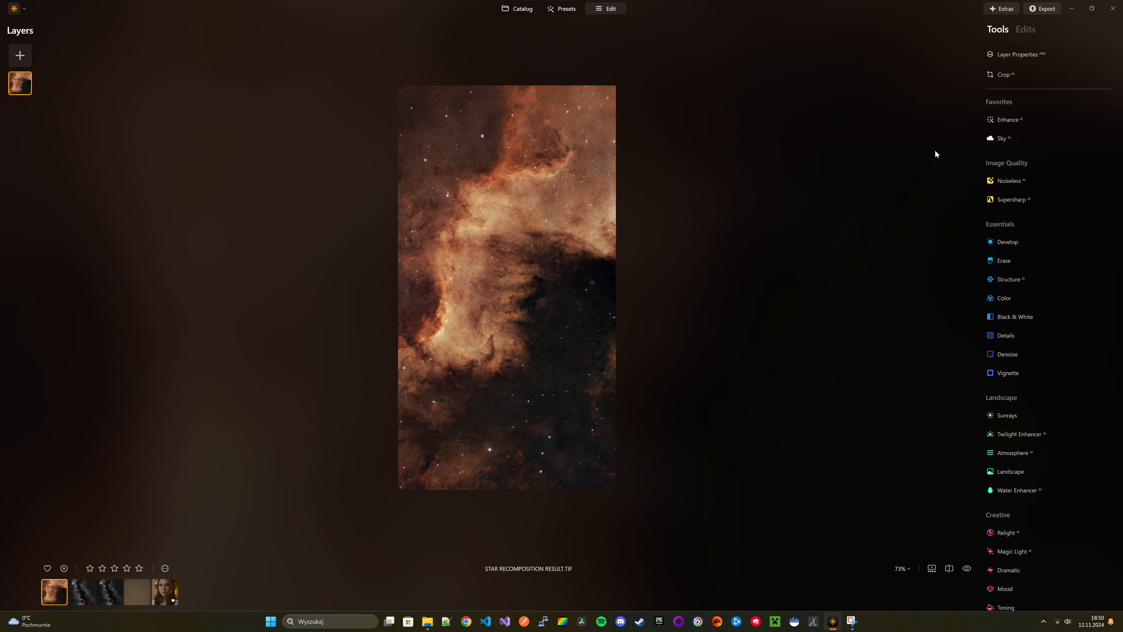
scroll(564, 219, "up", 3)
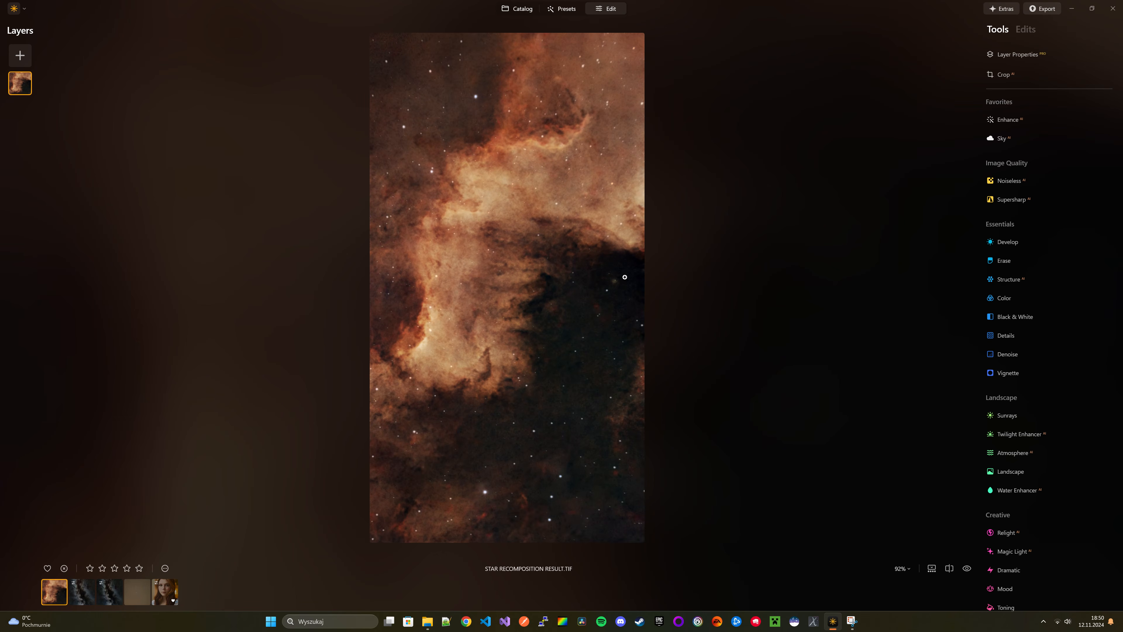
scroll(619, 212, "down", 1)
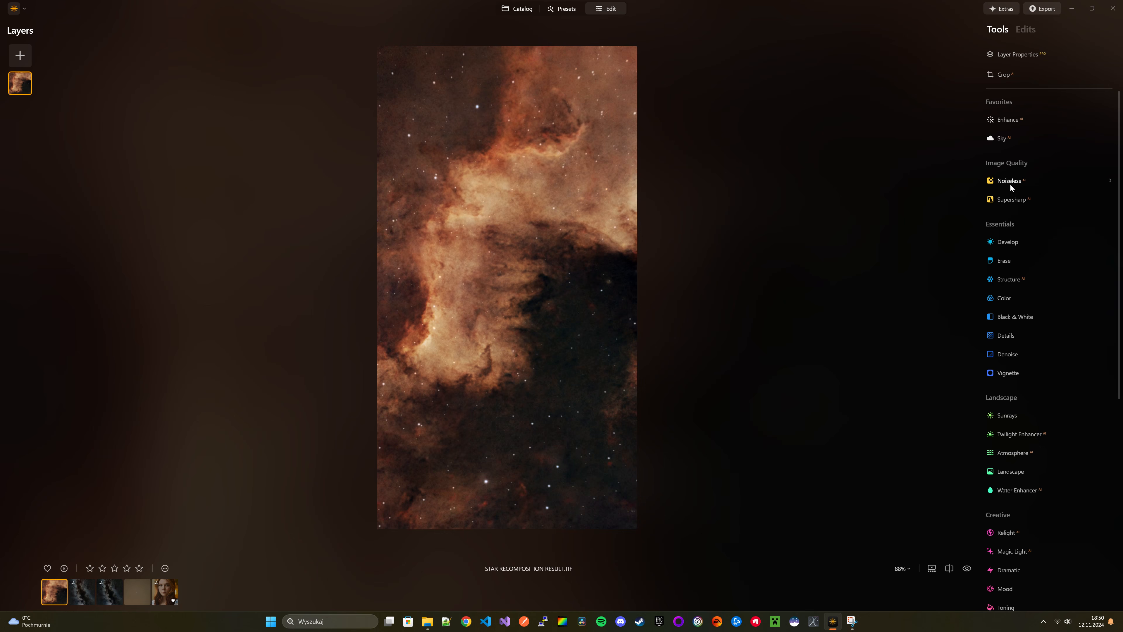
Sharpen the image with Supersharp in Universal mode, trying Middle strength and settling on Low
left_click(1011, 198)
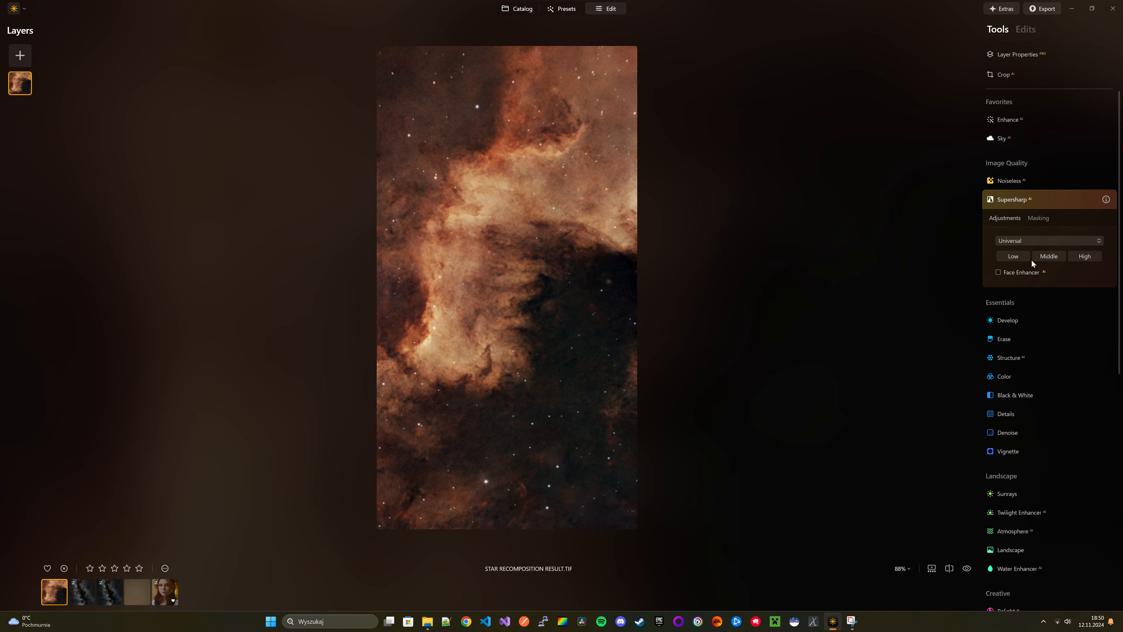
left_click(1047, 255)
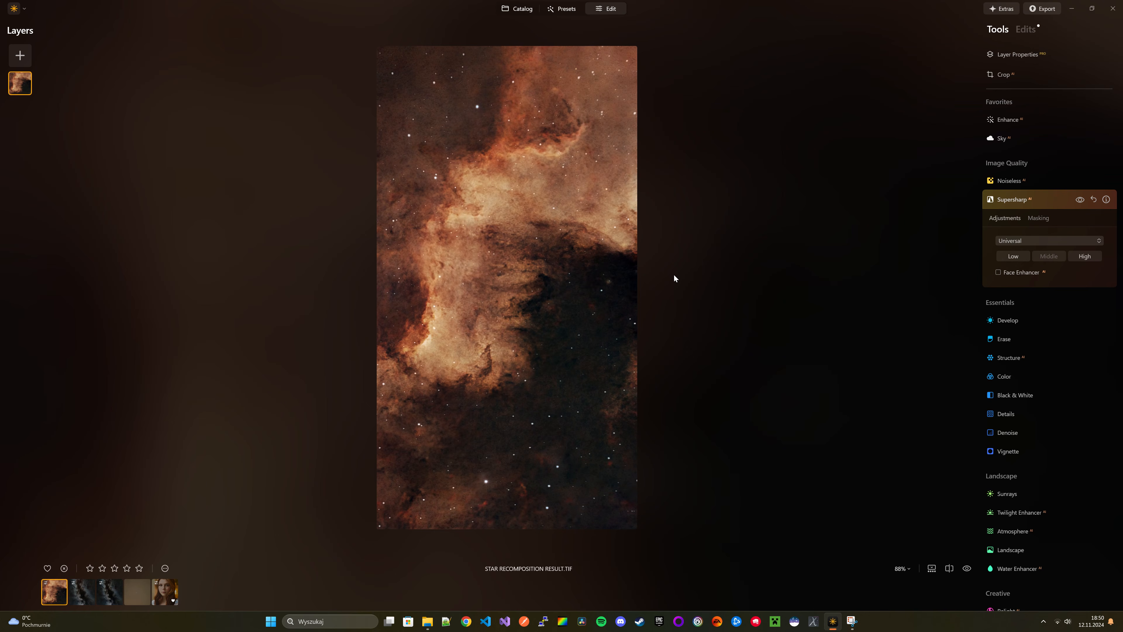
left_click(1013, 256)
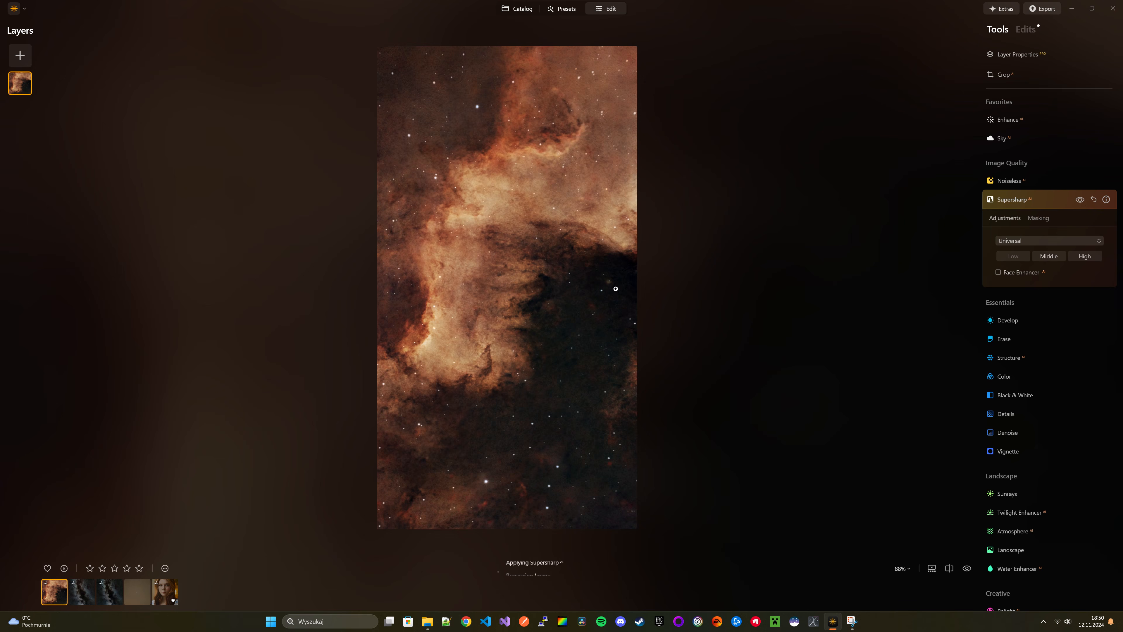
Compare the nebula with and without the Supersharp effect, both close up and as a whole image
left_click(1080, 200)
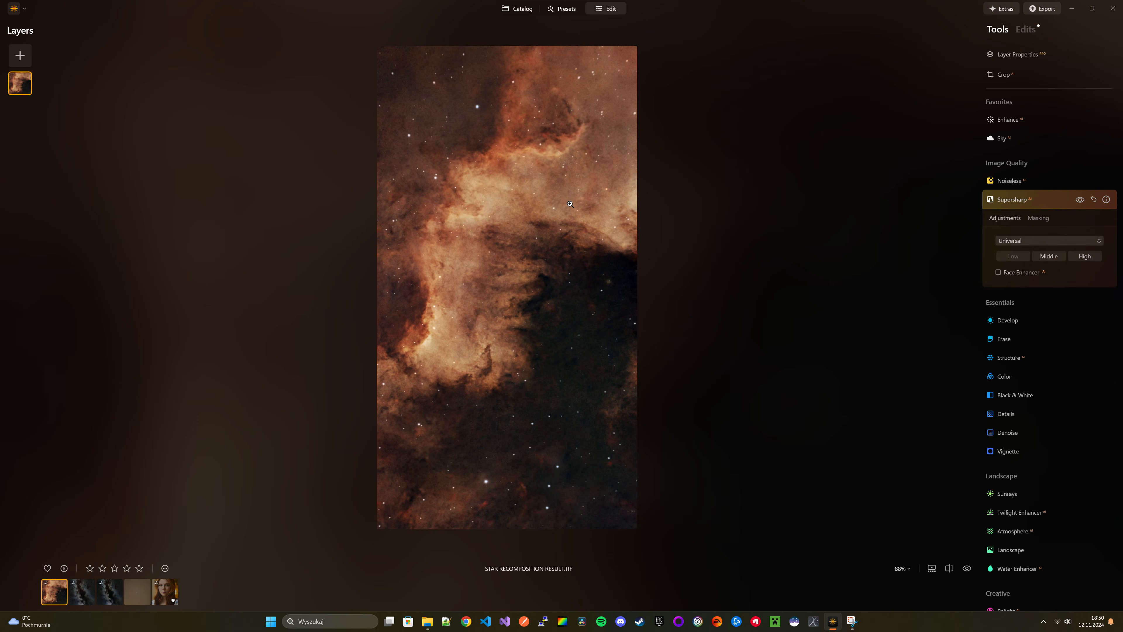
scroll(485, 291, "up", 3)
scroll(555, 167, "up", 4)
left_click(1080, 200)
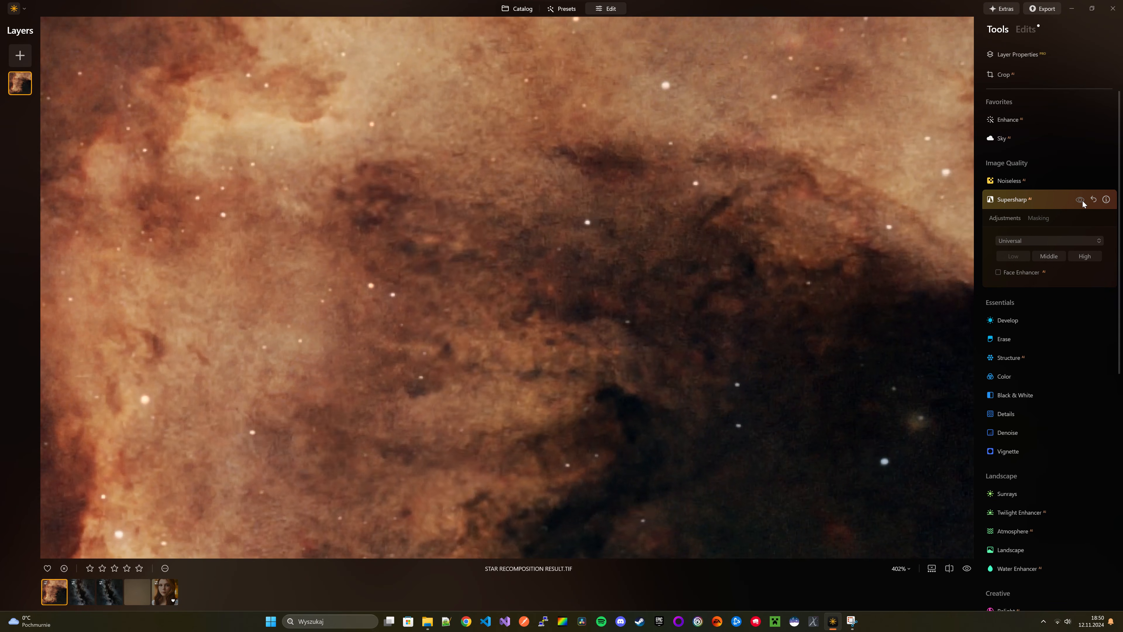
left_click(1080, 200)
scroll(542, 307, "down", 1)
scroll(542, 307, "down", 8)
scroll(557, 307, "up", 3)
left_click(1081, 201)
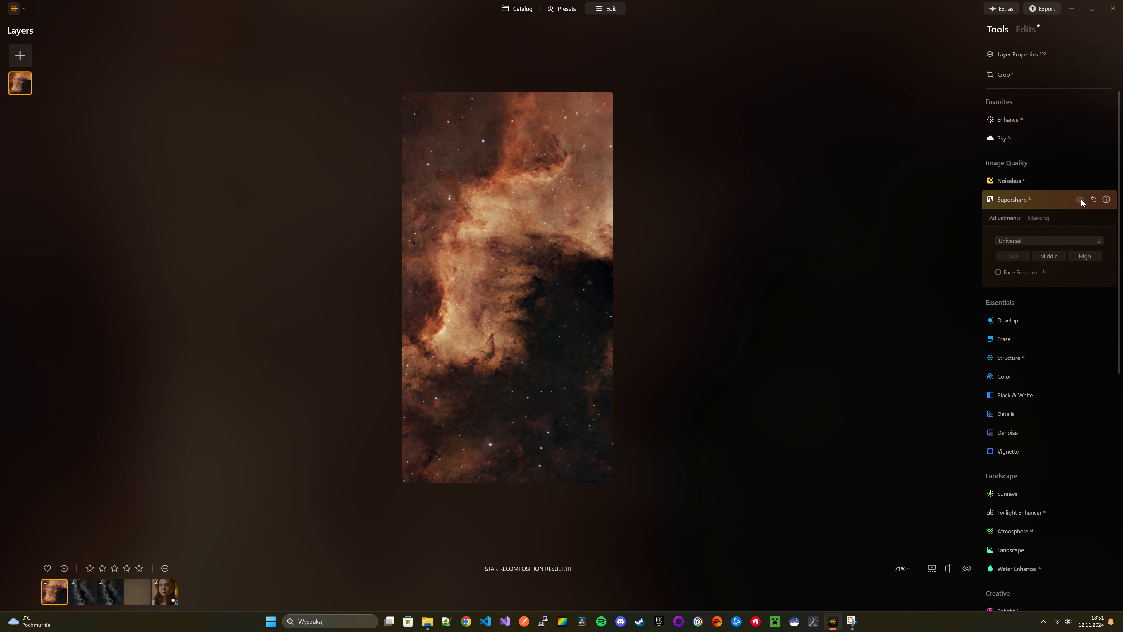
left_click(1081, 200)
scroll(534, 284, "up", 10)
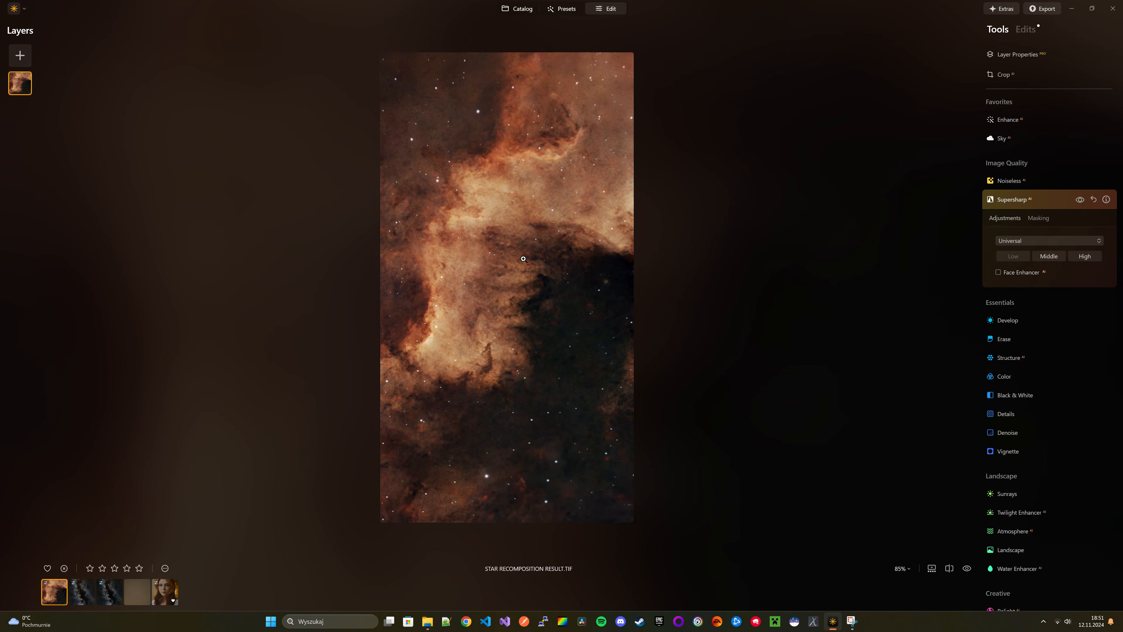
scroll(535, 284, "down", 10)
scroll(535, 284, "up", 5)
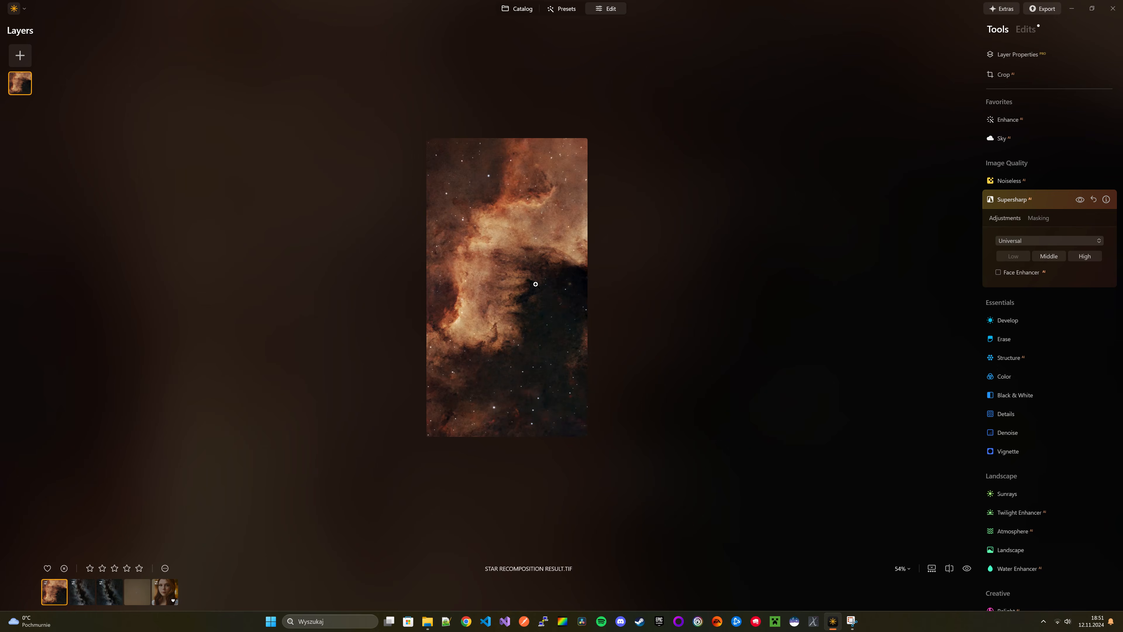
scroll(508, 291, "up", 2)
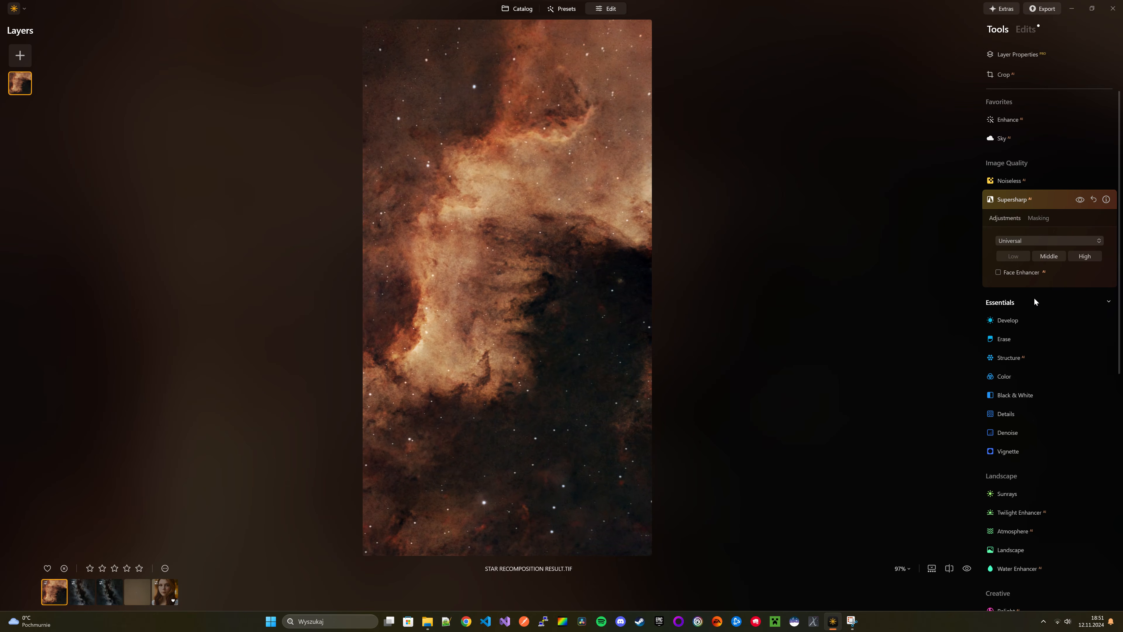
In the Develop tool's Light settings, set Smart Contrast to 17, Highlights to -6 and Shadows to -22
scroll(1030, 244, "down", 1)
scroll(1028, 254, "down", 1)
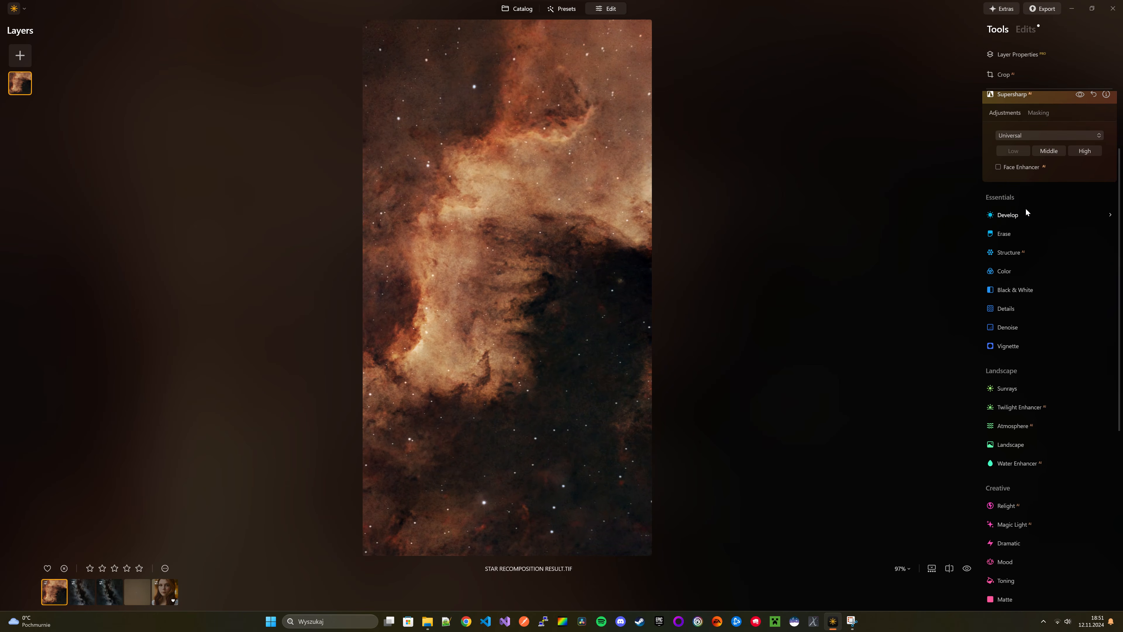
left_click(1036, 221)
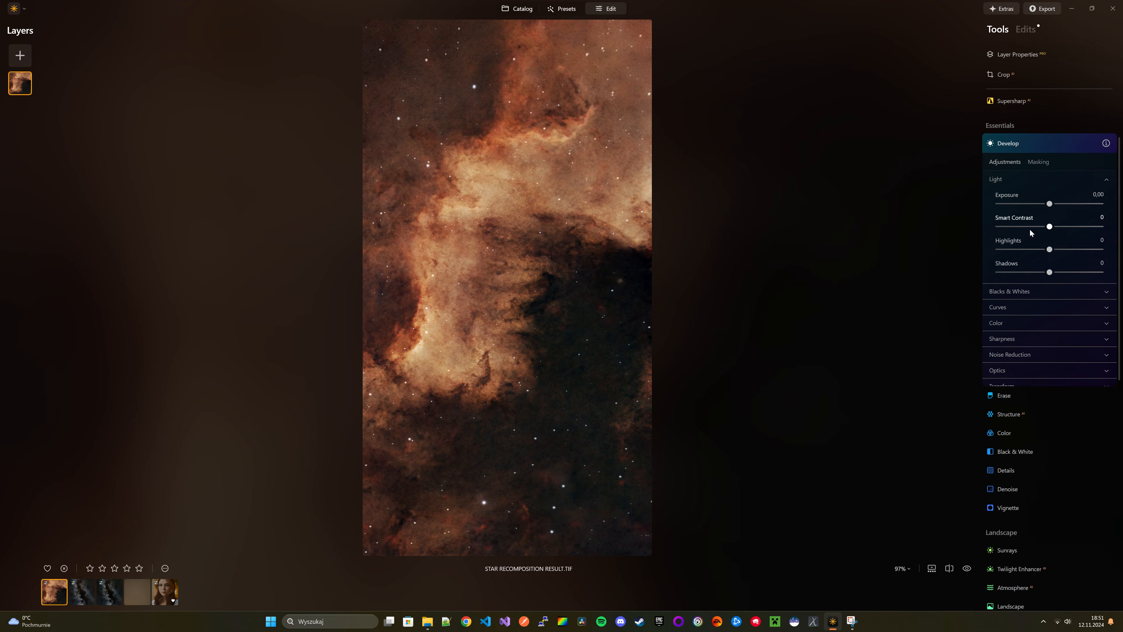
mouse_move(1049, 227)
left_mouse_down()
mouse_move(1067, 225)
mouse_move(1048, 207)
left_mouse_up()
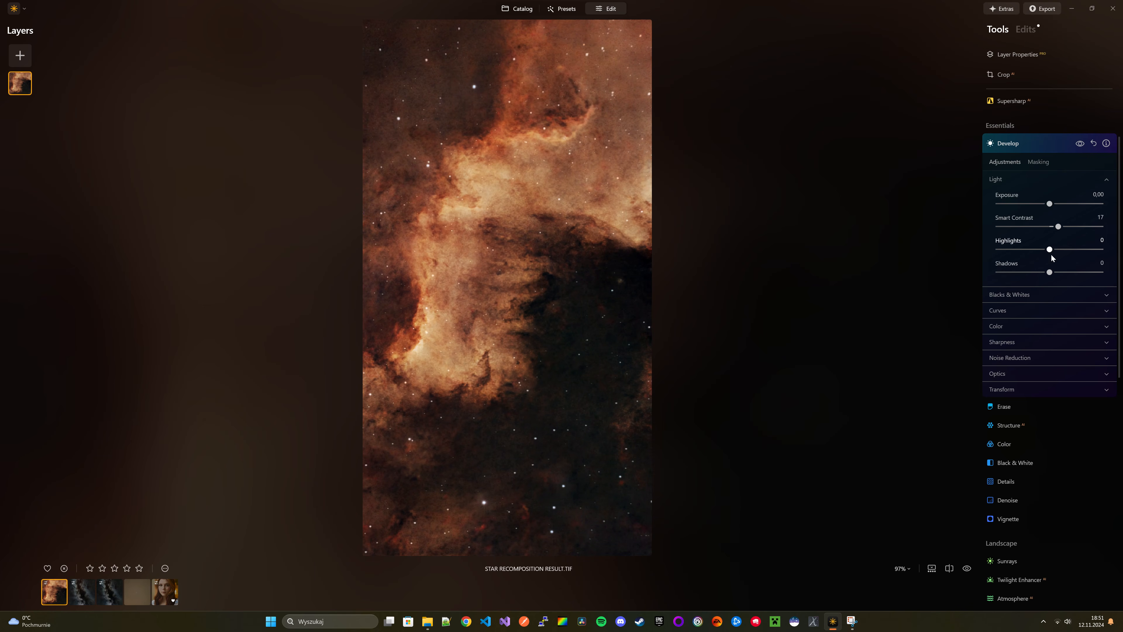
left_click_drag(1049, 250, 1041, 273)
Set the Develop tool's Whites to 7 and Blacks to -5, and look at its Curves section
left_click(1043, 294)
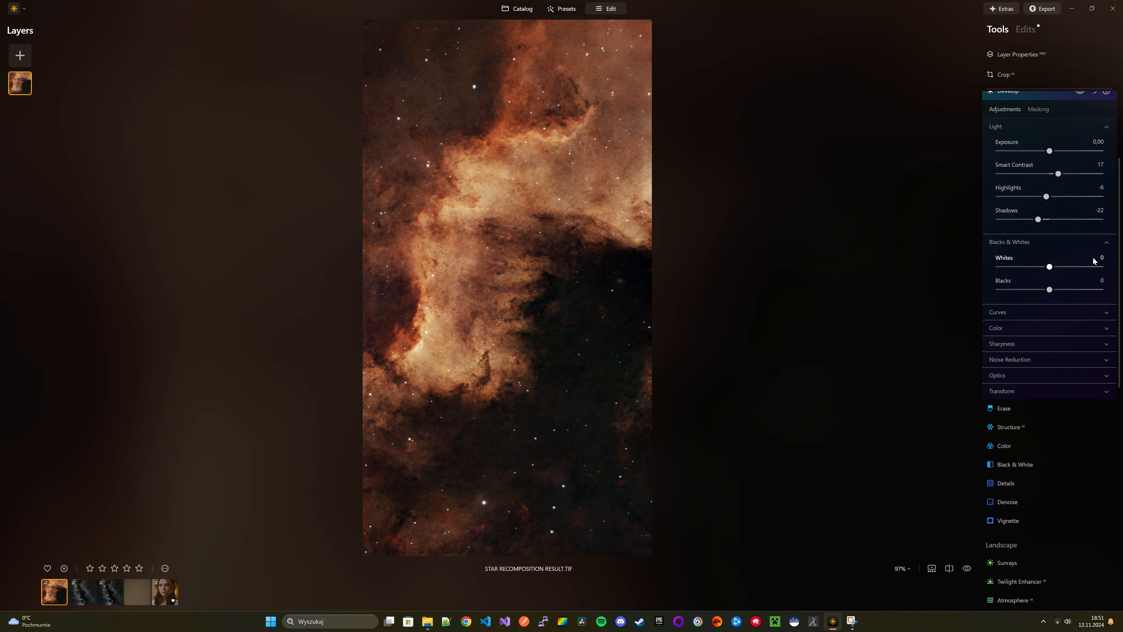
mouse_move(1045, 271)
left_mouse_down()
mouse_move(1035, 268)
mouse_move(1061, 267)
mouse_move(1032, 268)
mouse_move(1066, 267)
mouse_move(1054, 268)
mouse_move(1048, 291)
left_mouse_up()
scroll(590, 294, "down", 2)
left_click(1057, 312)
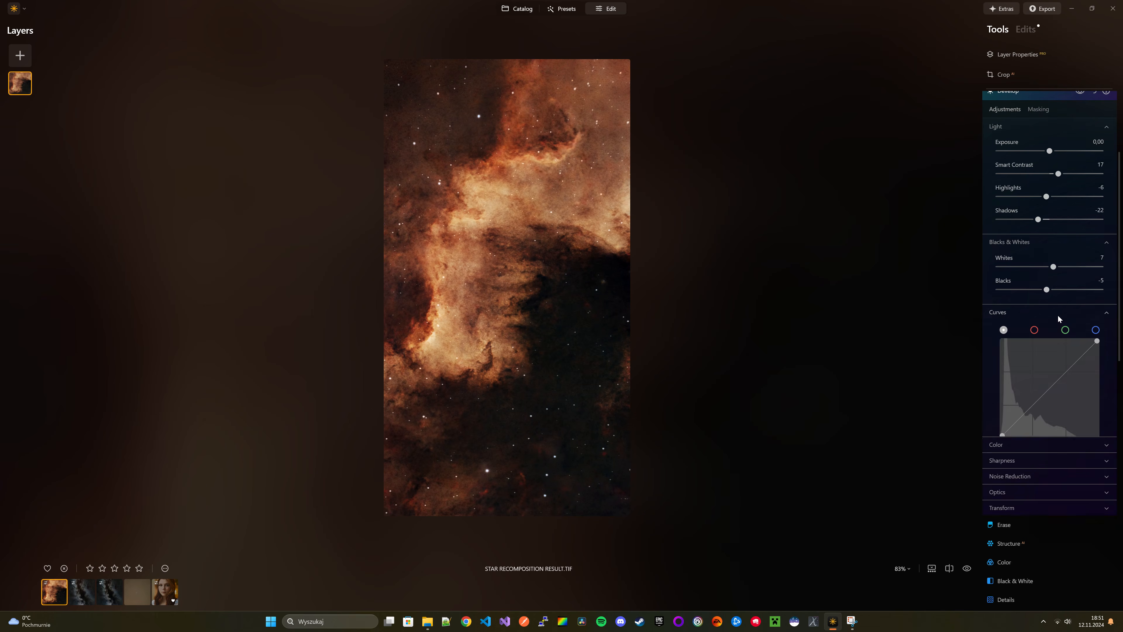
scroll(1050, 272, "down", 5)
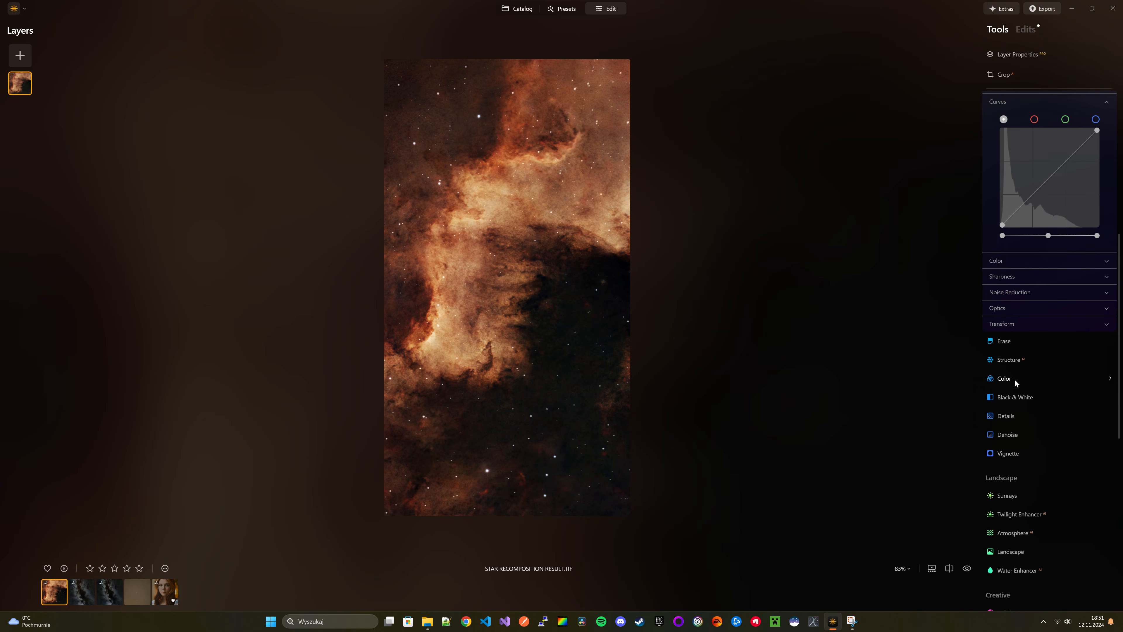
scroll(1014, 366, "down", 2)
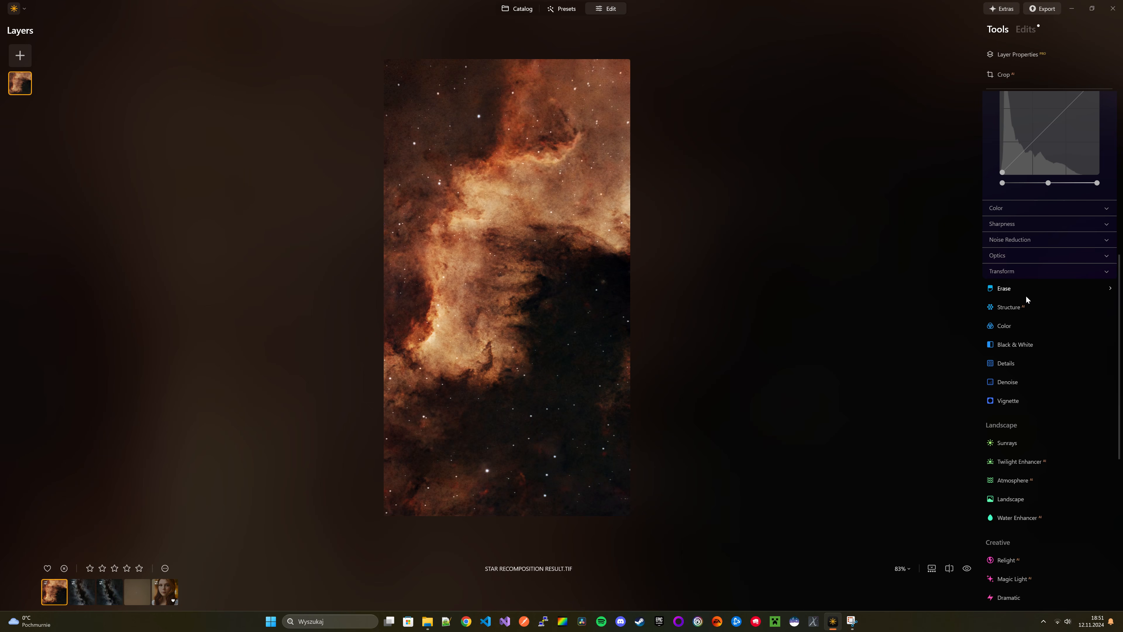
Start the Erase tool and examine the lower part of the nebula image for blotches
left_click(1020, 295)
scroll(465, 488, "up", 3)
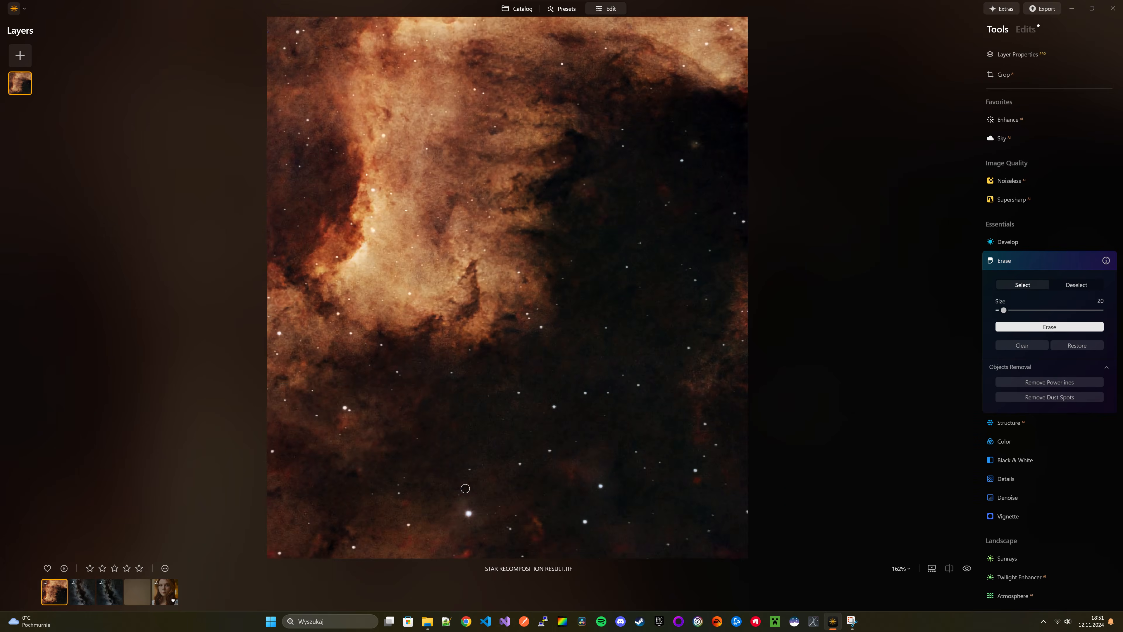
scroll(465, 488, "up", 3)
scroll(328, 466, "down", 5)
scroll(396, 492, "up", 2)
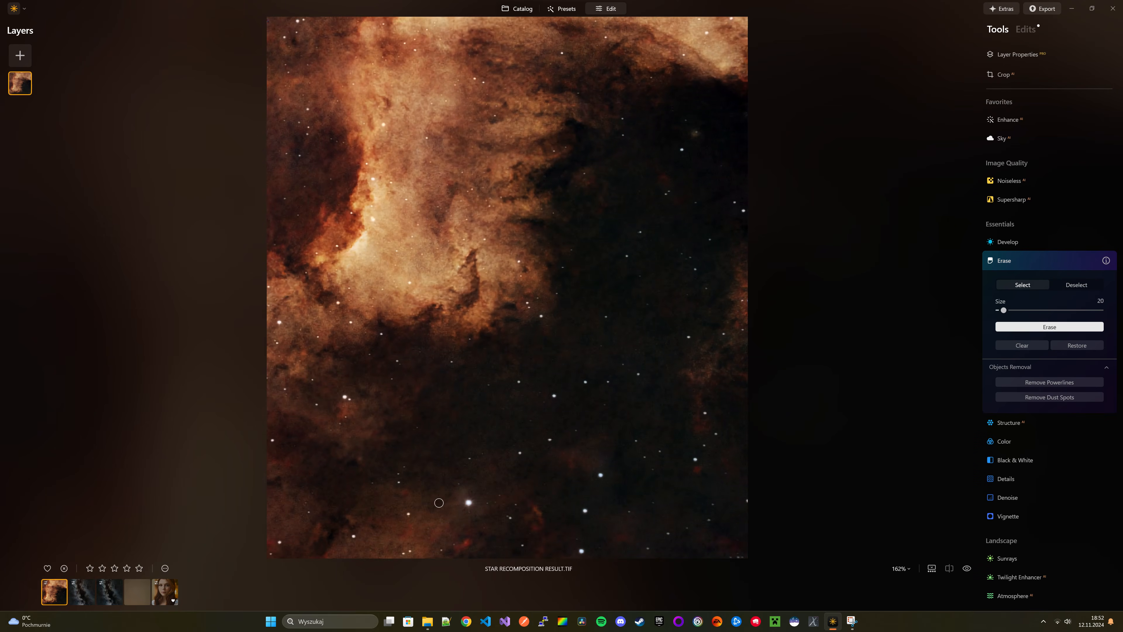
scroll(535, 509, "up", 2)
scroll(536, 509, "down", 6)
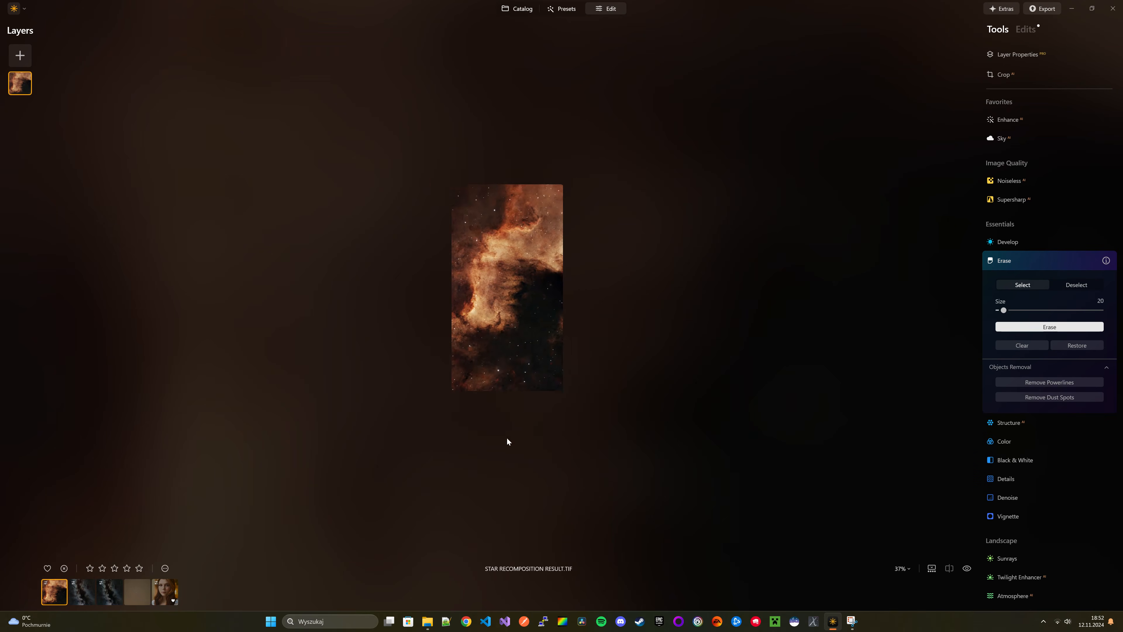
scroll(509, 438, "up", 4)
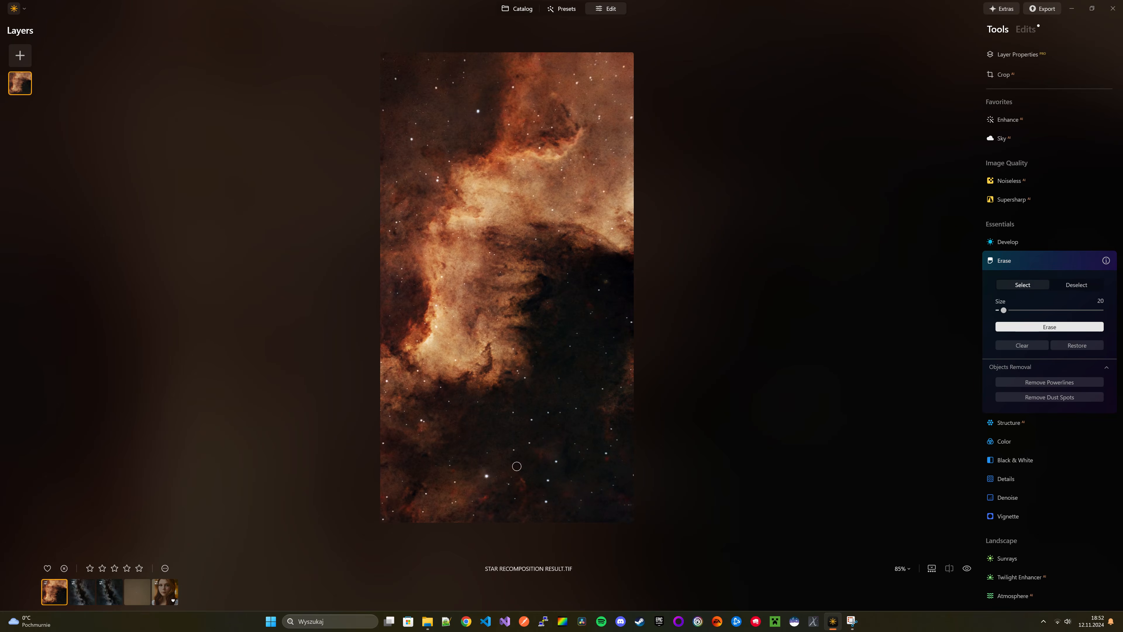
scroll(517, 466, "up", 1)
Mark the small blotches in the dark lower part of the image, erase them and check the effect
left_click(488, 541)
left_click_drag(478, 526, 522, 511)
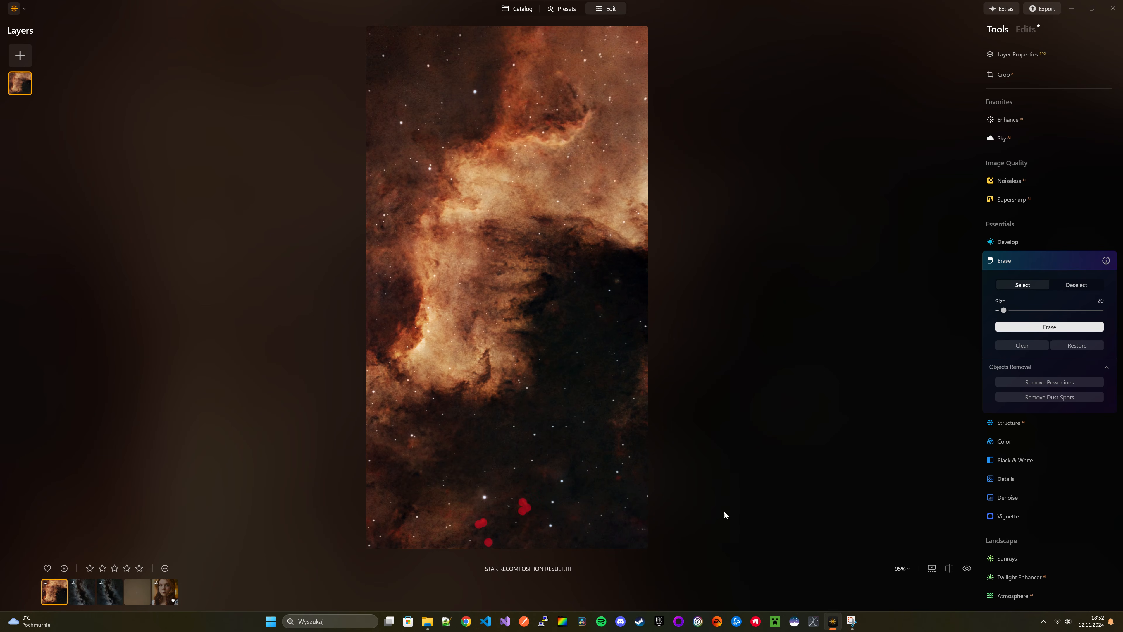
left_click(619, 480)
left_click(632, 521)
left_click(642, 524)
left_click(574, 520)
left_click(544, 474)
left_click(541, 470)
left_click(552, 473)
left_click(1064, 327)
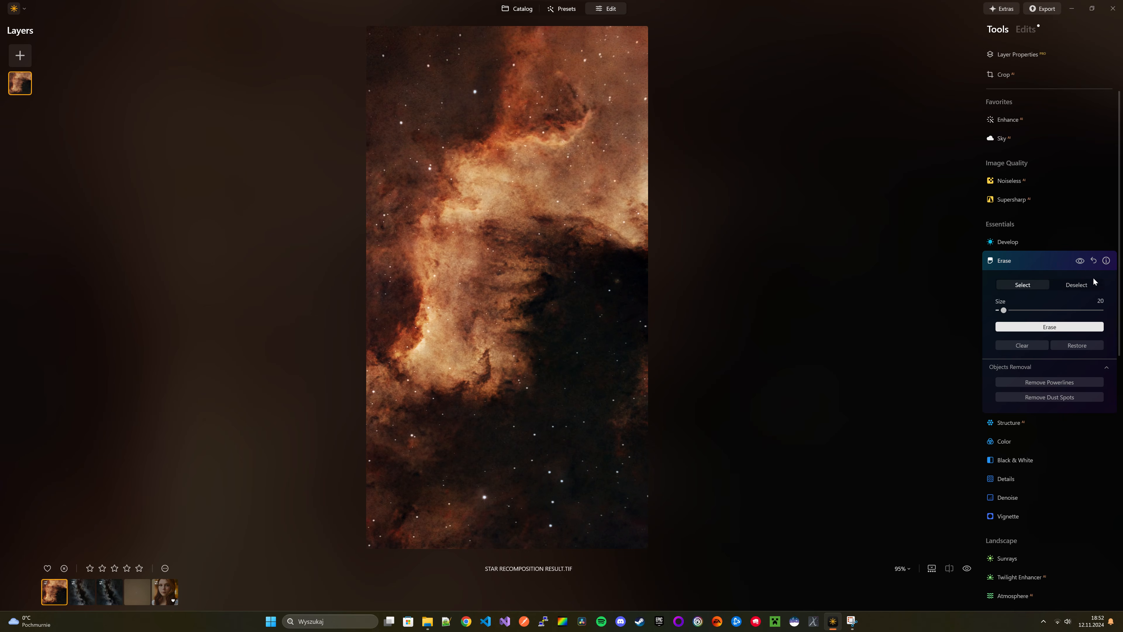
left_click(1079, 261)
Set the Structure amount to -10 and the Color tool's Remove Color Cast to 12
left_click(1021, 426)
mouse_move(1050, 330)
left_mouse_down()
mouse_move(1078, 330)
mouse_move(1045, 344)
left_mouse_up()
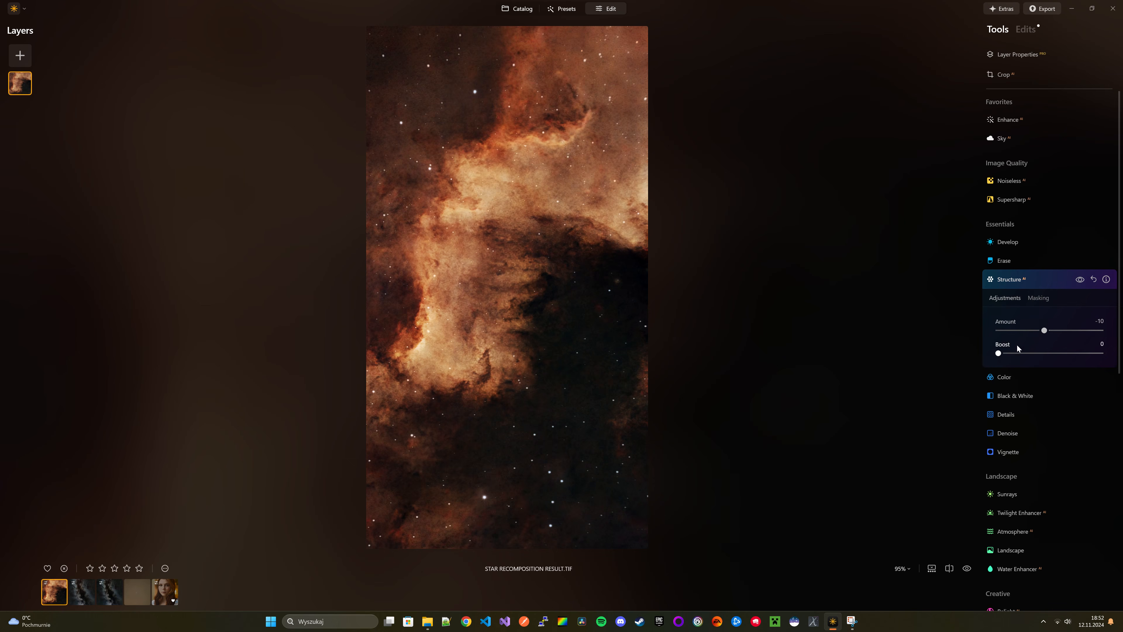
scroll(1021, 351, "down", 1)
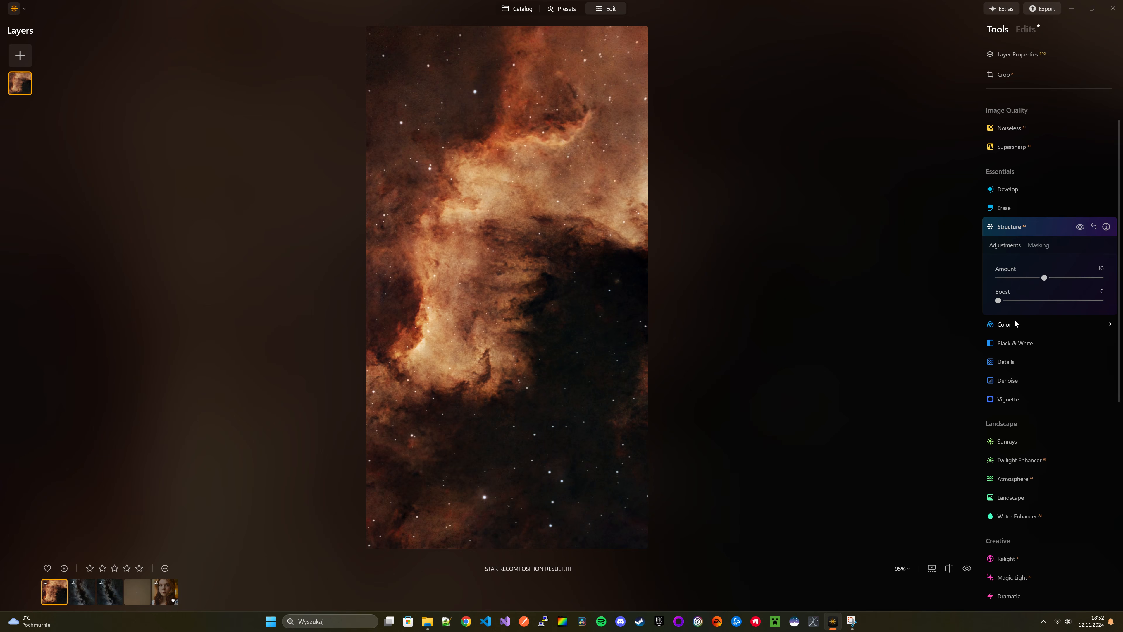
left_click(1015, 324)
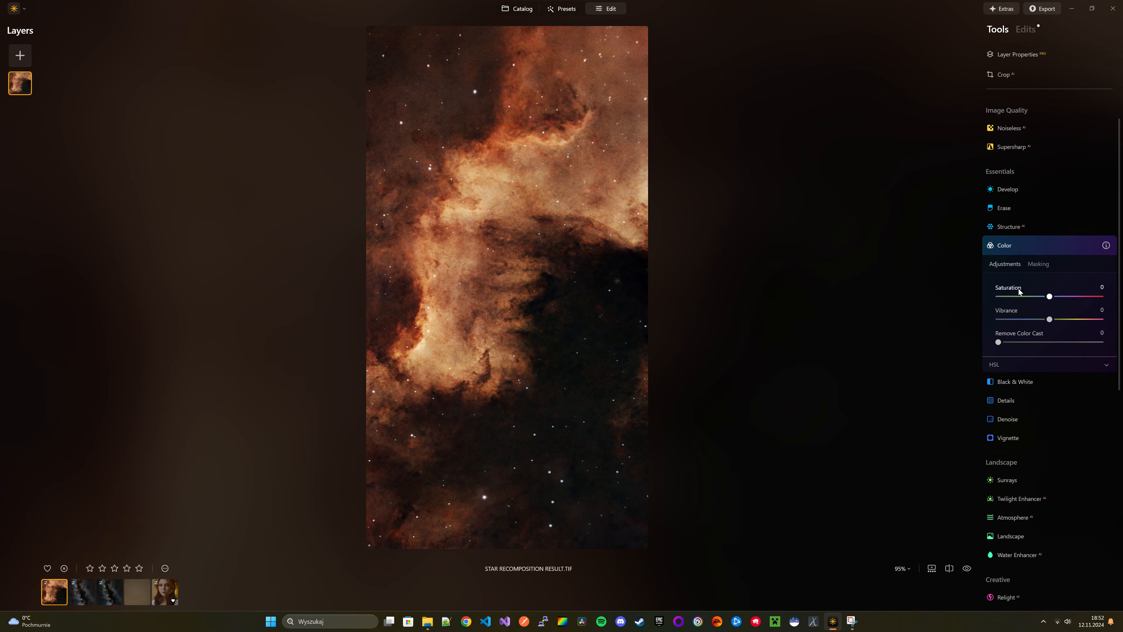
mouse_move(998, 343)
left_mouse_down()
mouse_move(1022, 344)
mouse_move(1012, 350)
left_mouse_up()
Adjust the HSL Saturation of the red, orange and yellow tones in the Color tool
left_click(1036, 365)
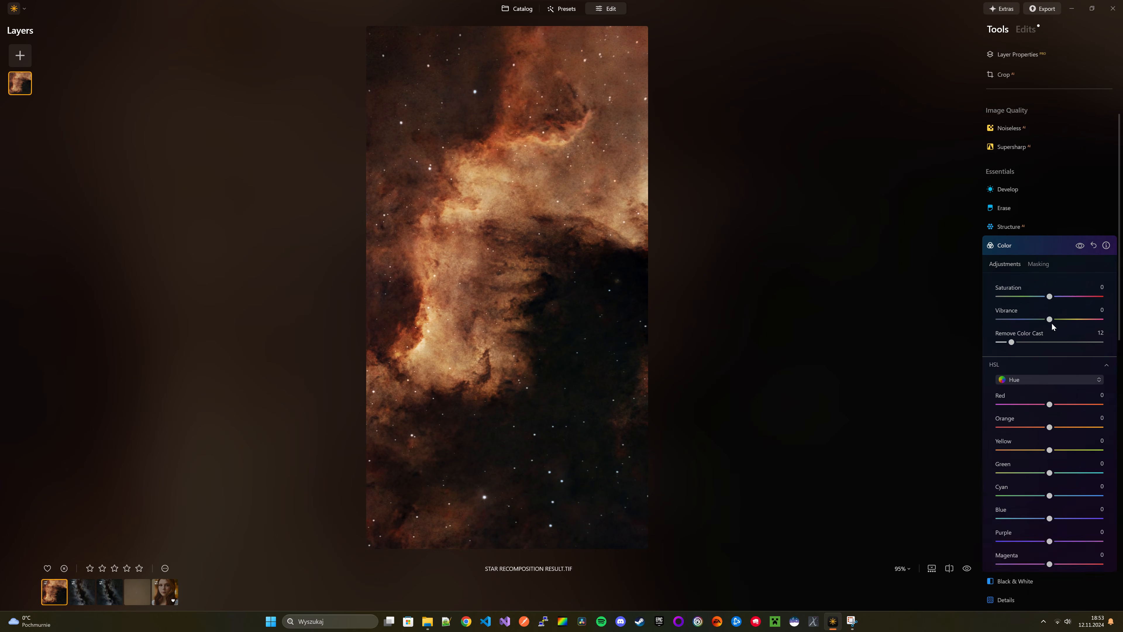
scroll(1051, 322, "down", 2)
left_click(1054, 274)
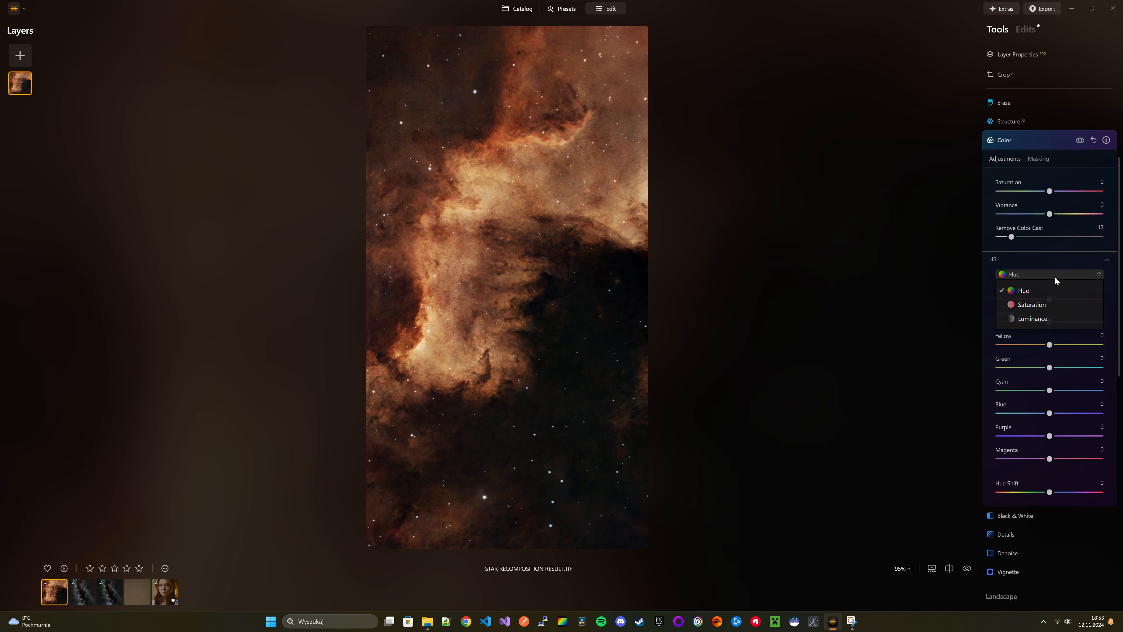
left_click(1043, 303)
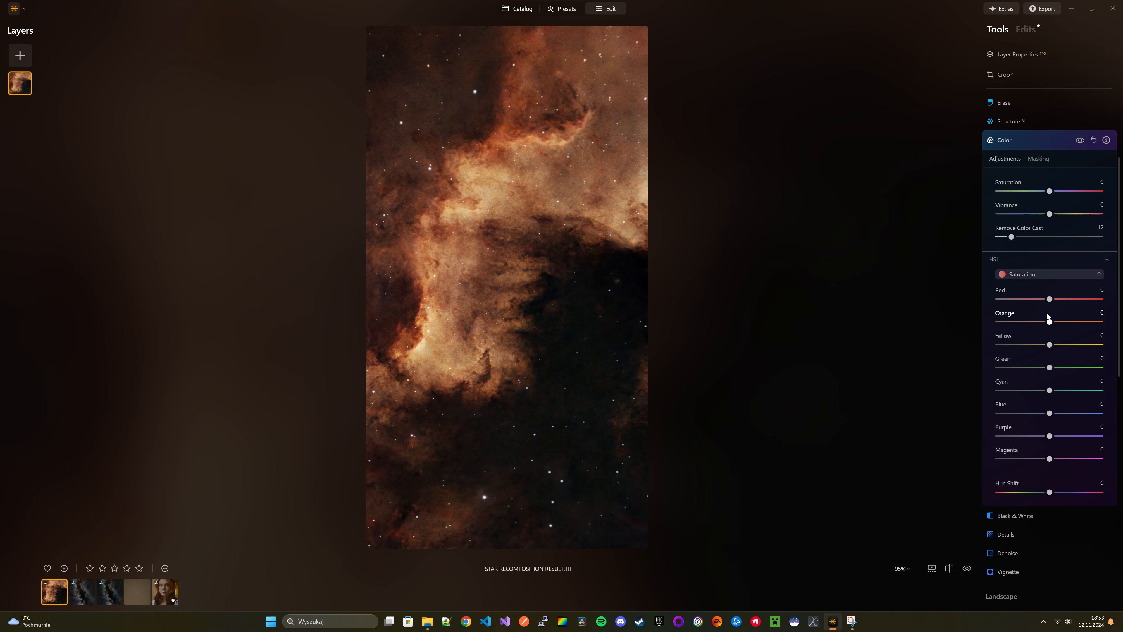
left_click_drag(1049, 322, 1057, 304)
mouse_move(1050, 345)
left_mouse_down()
mouse_move(1033, 345)
mouse_move(1076, 349)
mouse_move(1033, 351)
mouse_move(1044, 353)
left_mouse_up()
Switch HSL to Hue and set the Yellow hue to -12
left_click(1049, 274)
left_click(1017, 291)
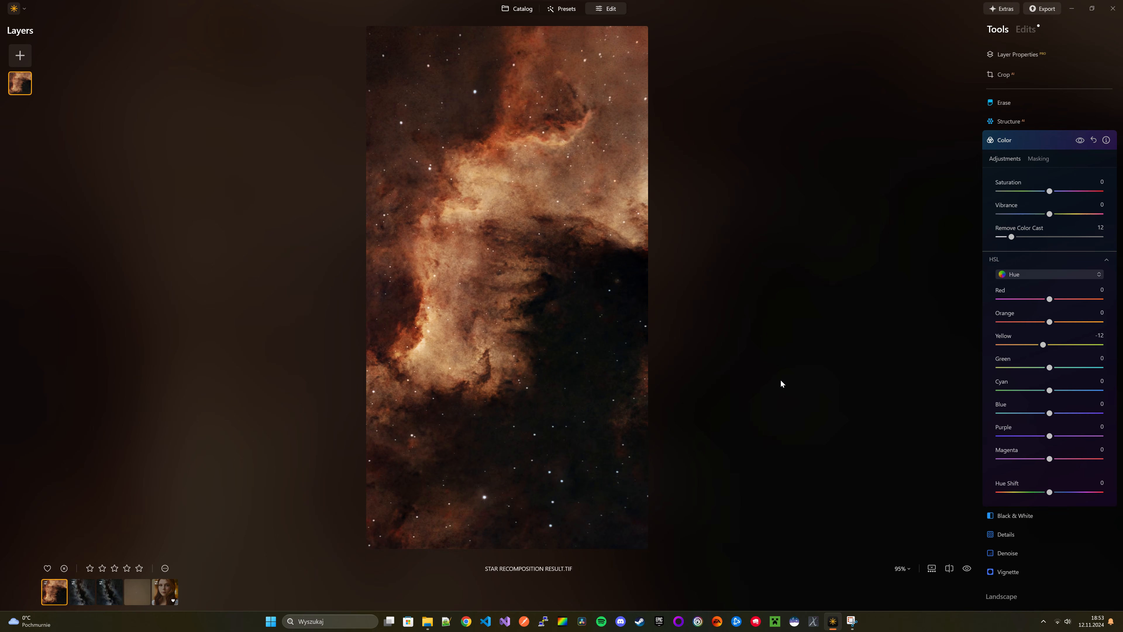
scroll(494, 304, "down", 1)
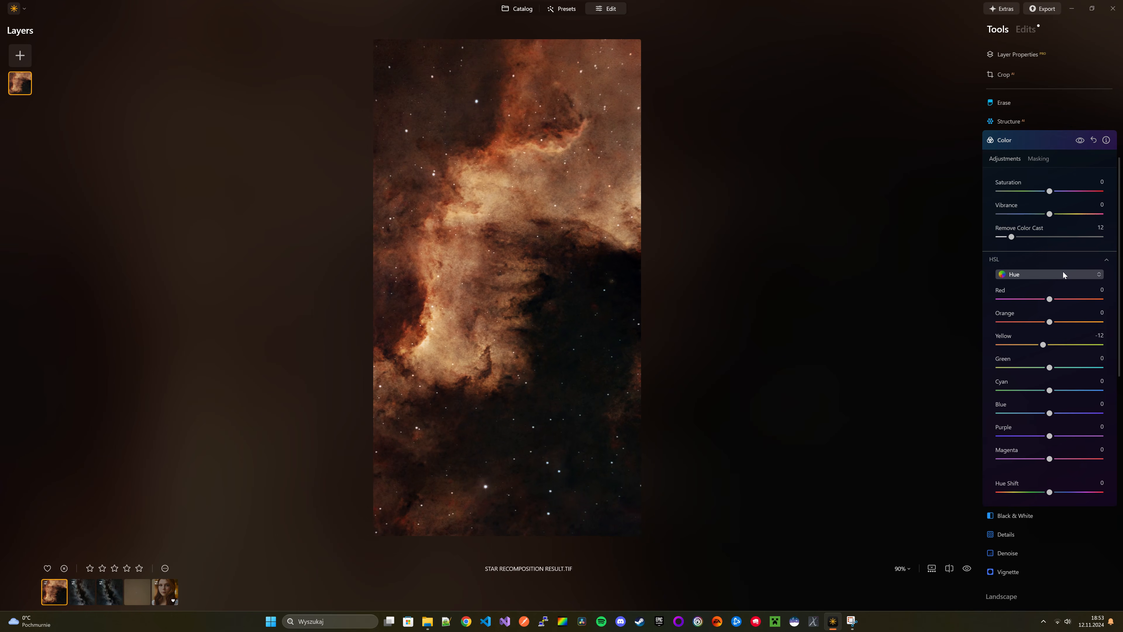
Set the HSL Luminance values to Red 2, Orange 11 and Yellow -6
left_click(1064, 275)
left_click(1026, 319)
mouse_move(1042, 344)
left_mouse_down()
mouse_move(1060, 343)
mouse_move(1030, 345)
mouse_move(1046, 350)
left_mouse_up()
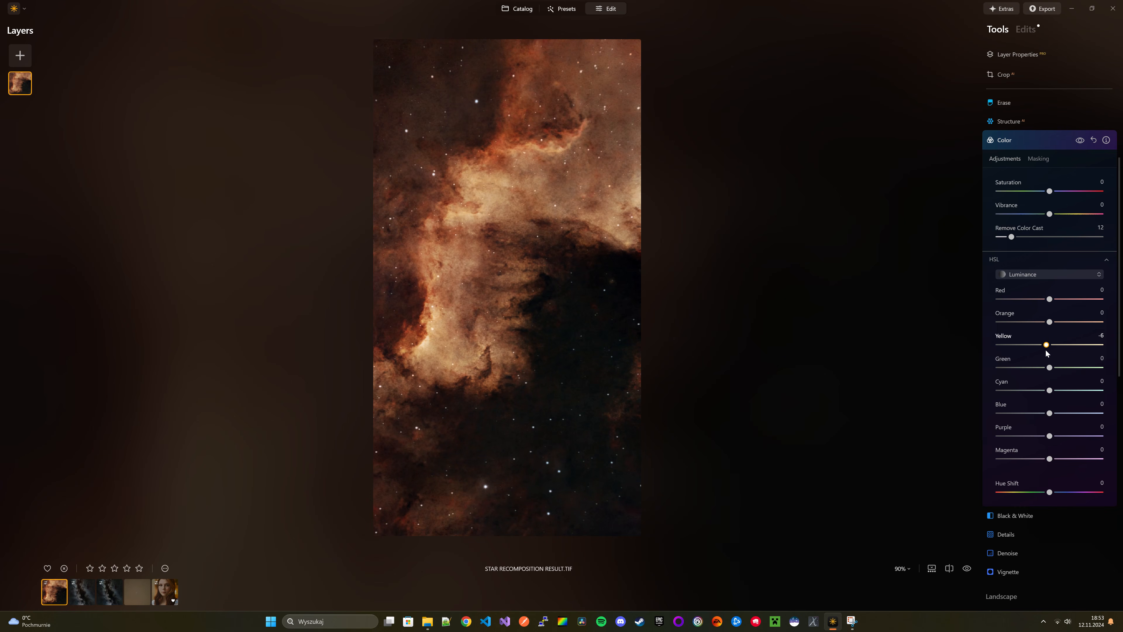
mouse_move(1050, 322)
left_mouse_down()
mouse_move(1061, 322)
mouse_move(1042, 302)
mouse_move(1052, 303)
left_mouse_up()
left_click(1047, 275)
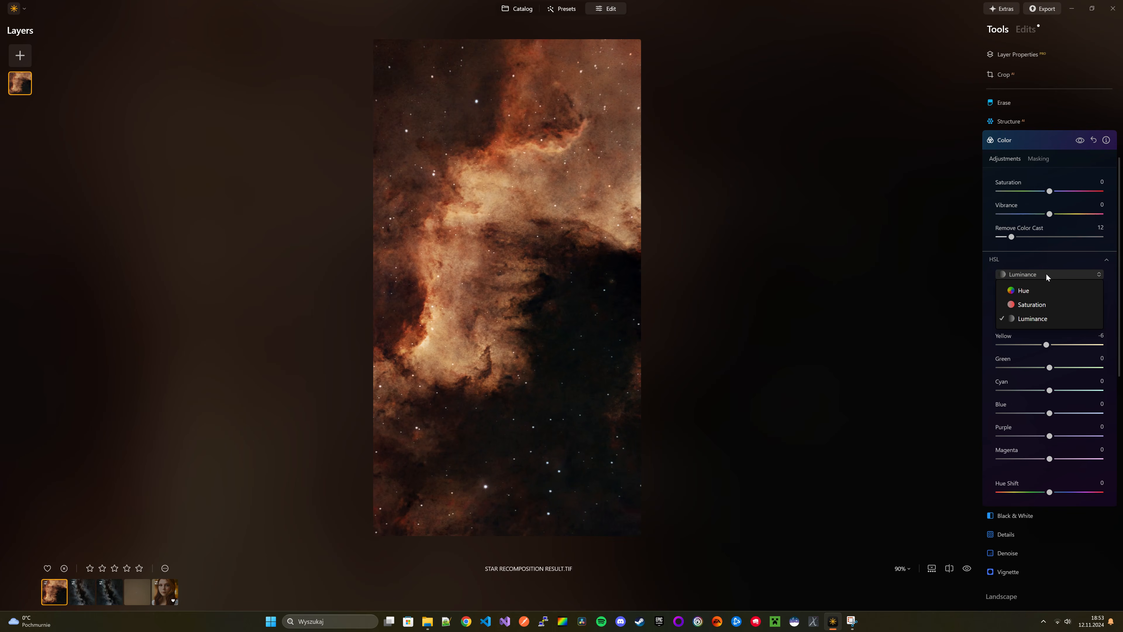
left_click(1046, 275)
scroll(1012, 394, "down", 4)
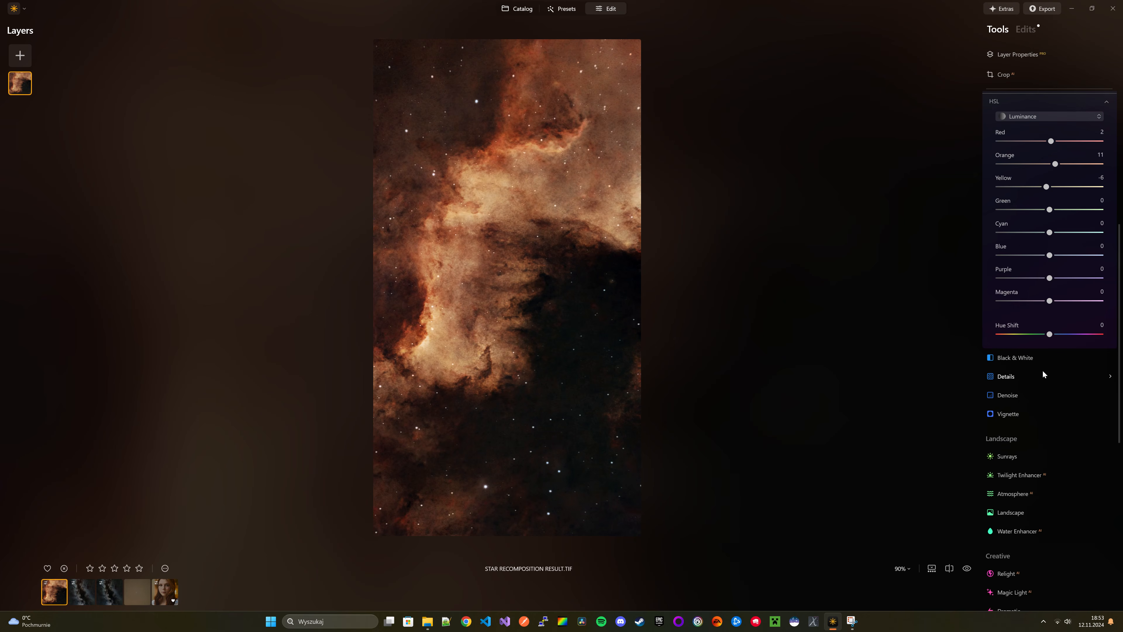
Set the Vignette Amount to -20 and check its effect on the image
left_click(1026, 414)
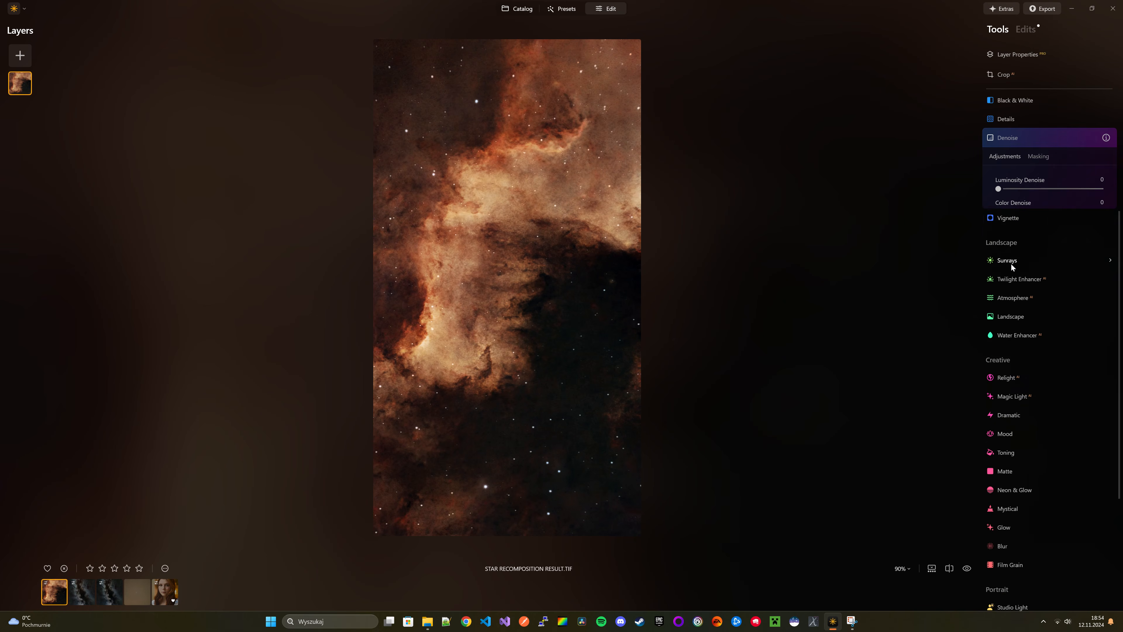
mouse_move(1049, 214)
left_mouse_down()
mouse_move(1021, 214)
mouse_move(1040, 214)
left_mouse_up()
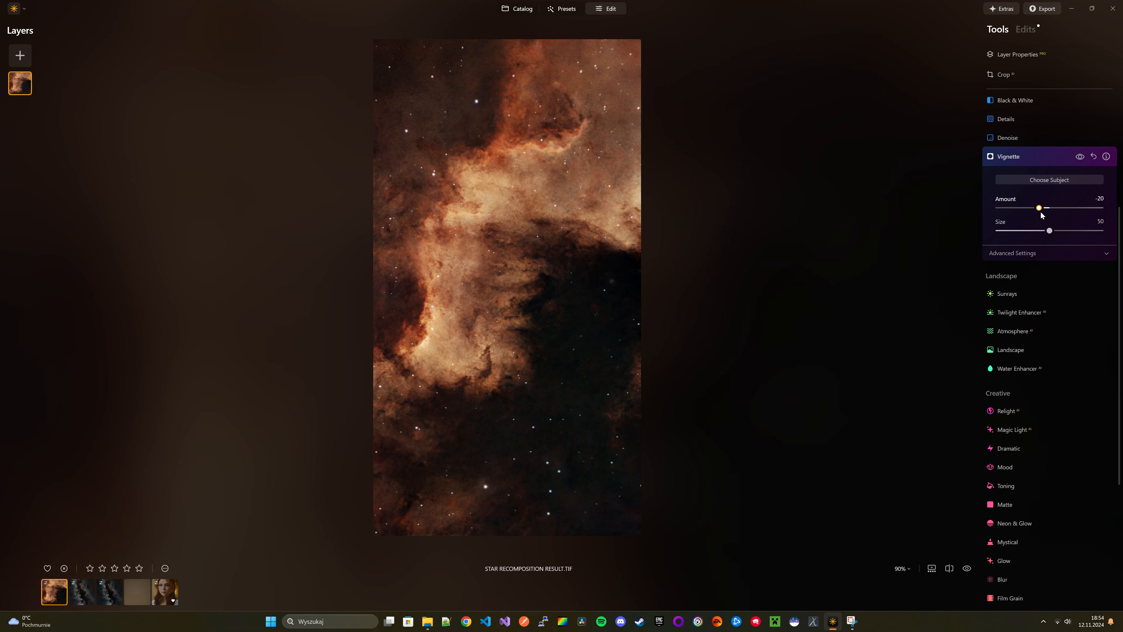
left_click(1080, 158)
Try the Landscape tool's Dehaze and set it back to 0
left_click(1017, 338)
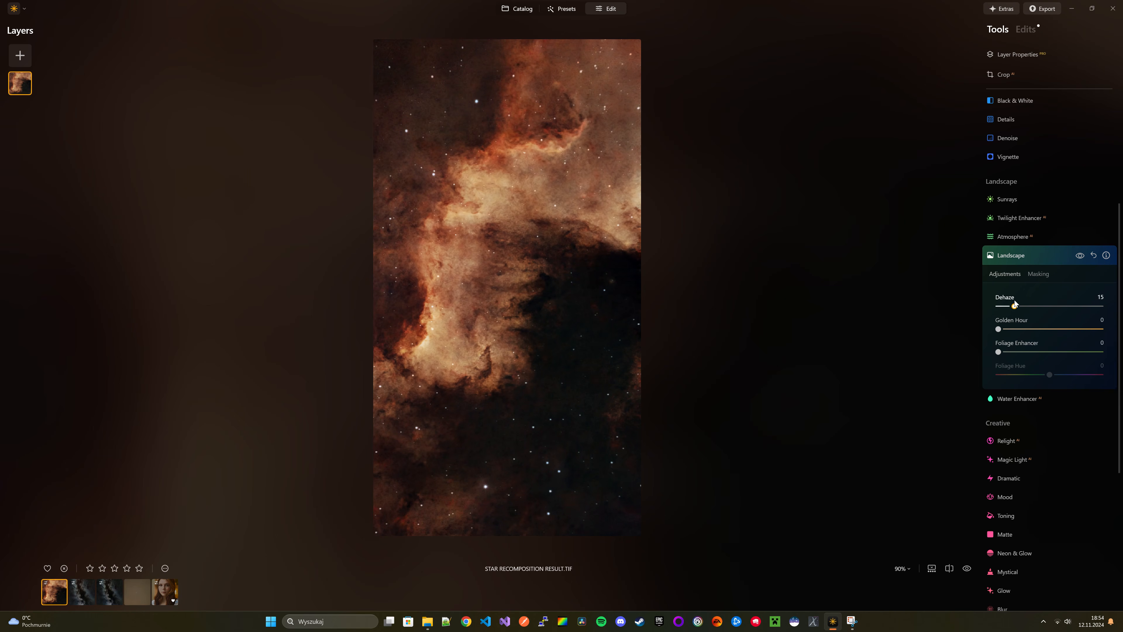
left_click_drag(1021, 304, 997, 302)
Add an Orton Effect Soft glow with an Amount of 12 and compare the image with and without it
scroll(995, 306, "down", 4)
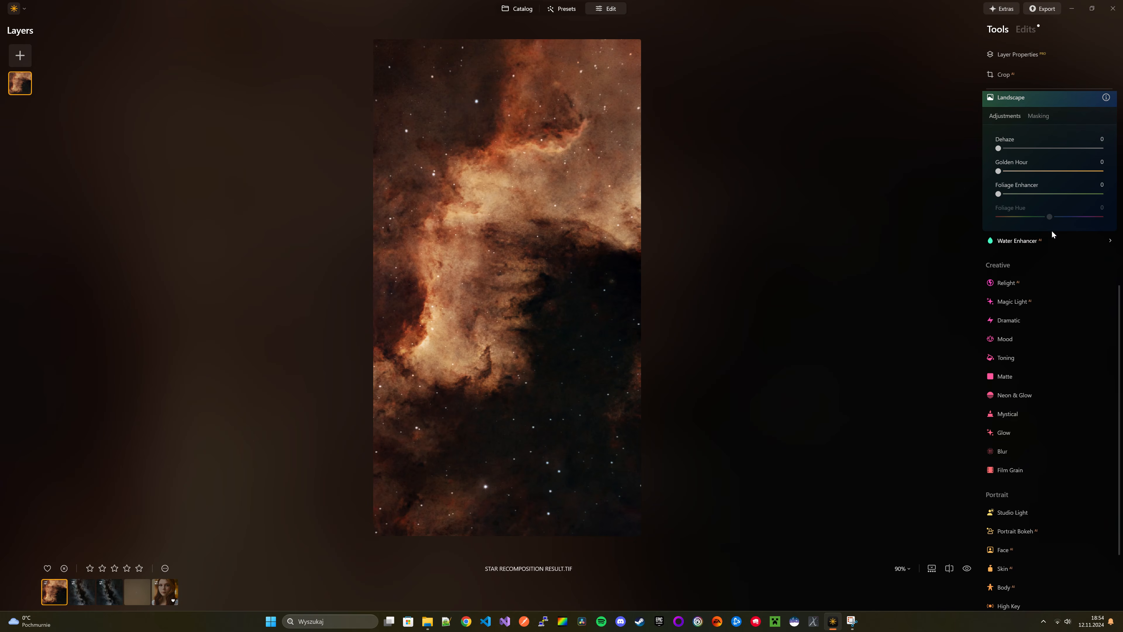
scroll(1007, 353, "down", 1)
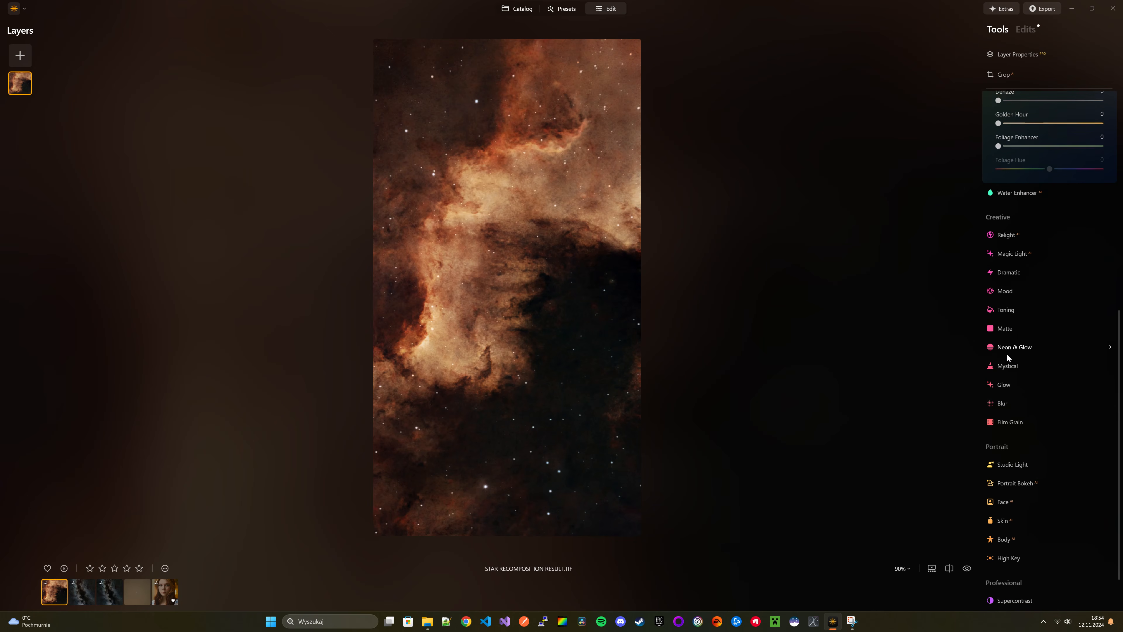
left_click(1010, 381)
left_click(1024, 356)
left_click(1028, 416)
left_click(1001, 383)
left_click_drag(1001, 383, 1011, 384)
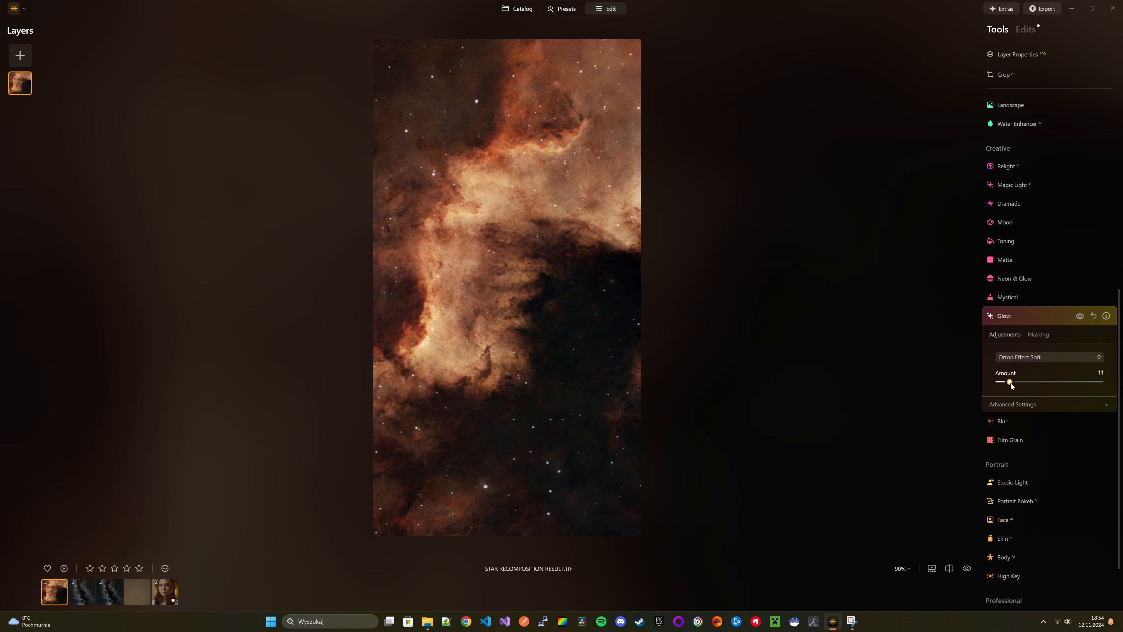
left_click_drag(1011, 383, 1013, 384)
left_click(1079, 314)
left_click(1079, 314)
Set Supercontrast to Midtones Contrast 12 with Balance -5 and Shadows Contrast 14 with Balance 30, leaving Highlights Contrast at 0
scroll(995, 419, "down", 2)
scroll(1026, 367, "up", 1)
scroll(1014, 450, "down", 1)
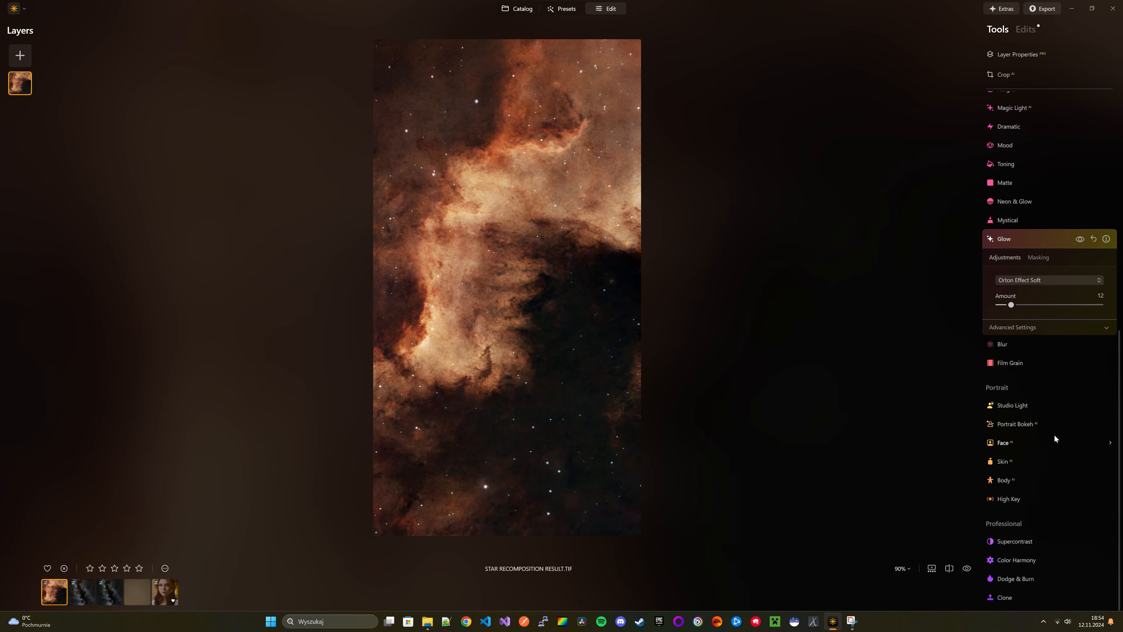
left_click(1014, 540)
left_click_drag(998, 401, 1032, 401)
double_click(1032, 400)
left_click_drag(998, 458, 1045, 484)
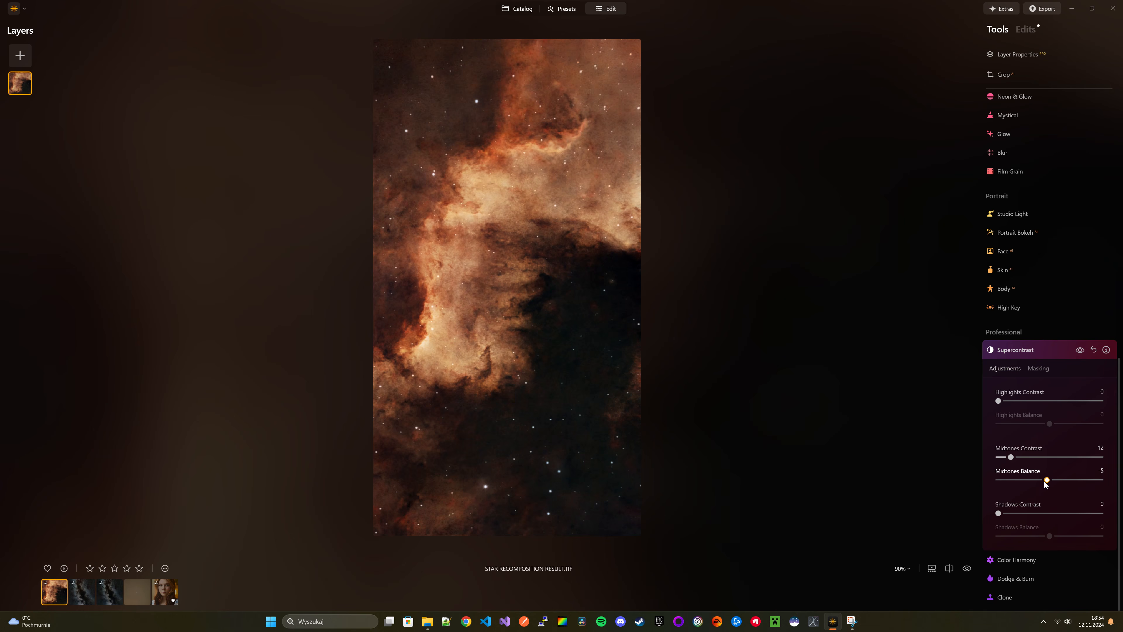
left_click_drag(998, 514, 1063, 537)
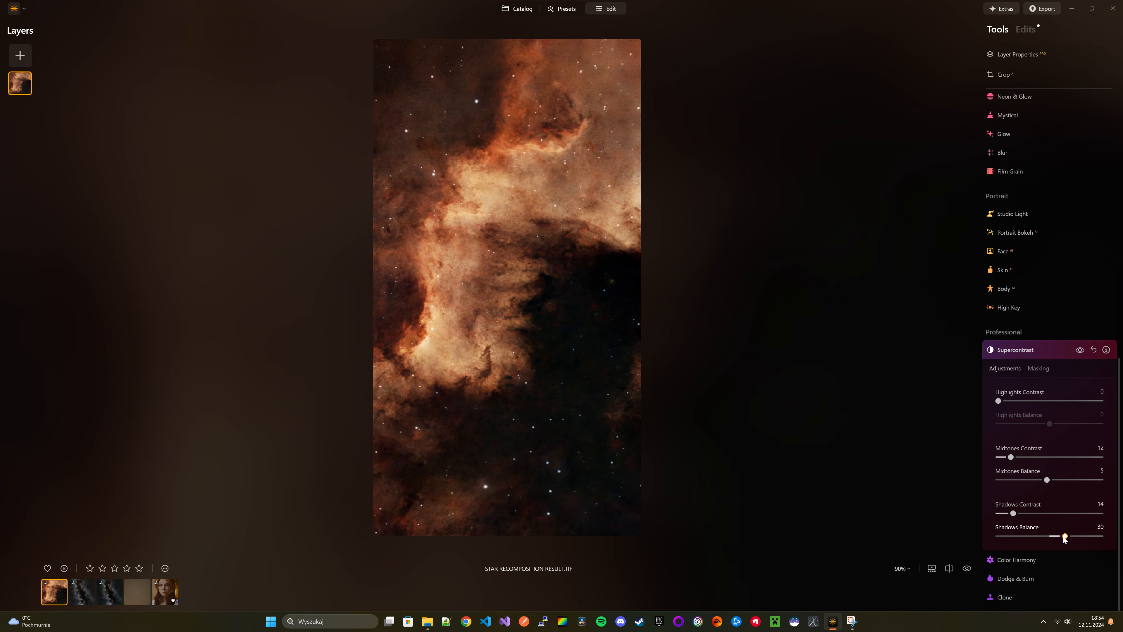
Compare the image with and without the Supercontrast adjustments
left_click(1080, 349)
left_click(1077, 350)
left_click(1078, 351)
left_click(1078, 352)
left_click(1077, 352)
left_click(1077, 352)
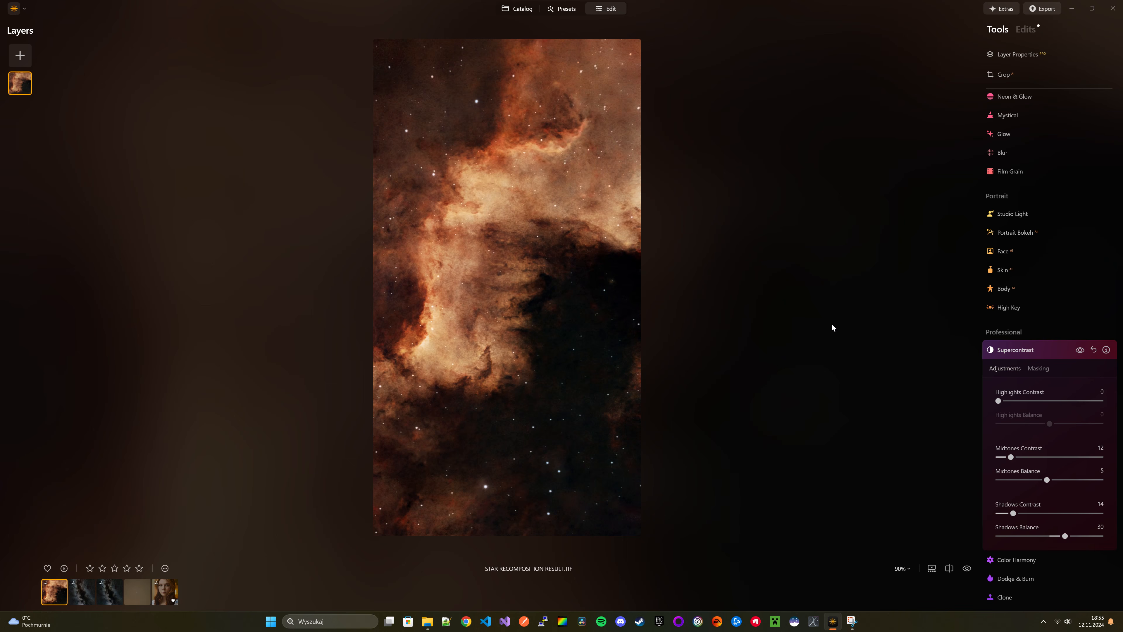
Compare the fully edited nebula image with its unedited version
left_click(966, 568)
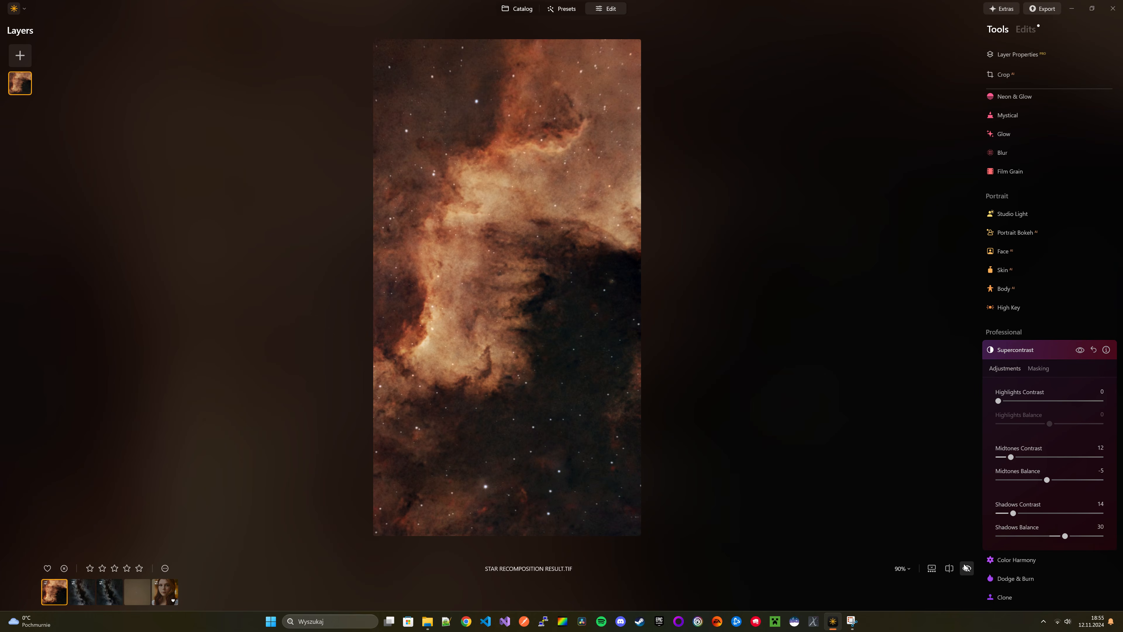
left_click(966, 567)
left_click(963, 567)
left_click(964, 567)
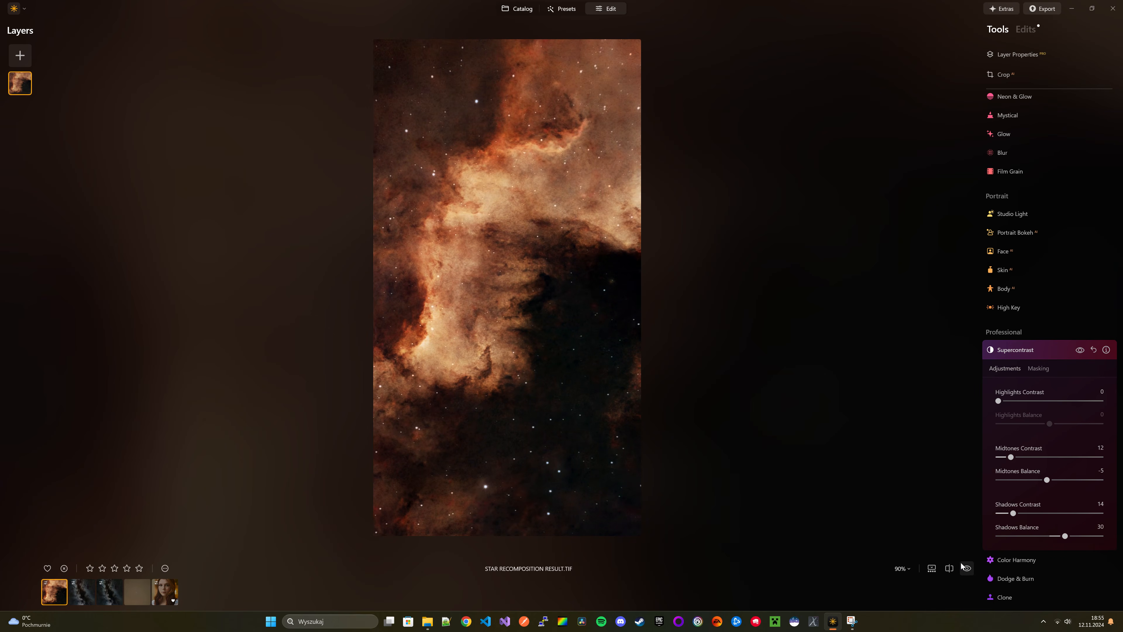
left_click(963, 567)
left_click(963, 567)
left_click(965, 568)
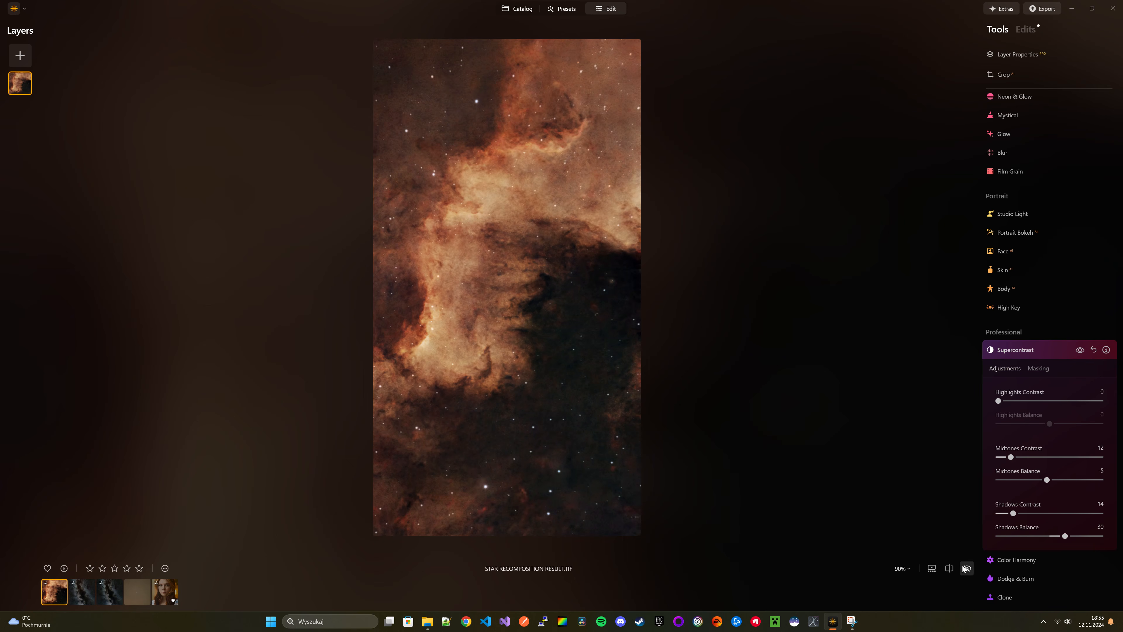
left_click(965, 568)
Erase small blemishes in the dark part of the image with an Erase brush size of 10, checking against the unedited version
scroll(1033, 332, "up", 10)
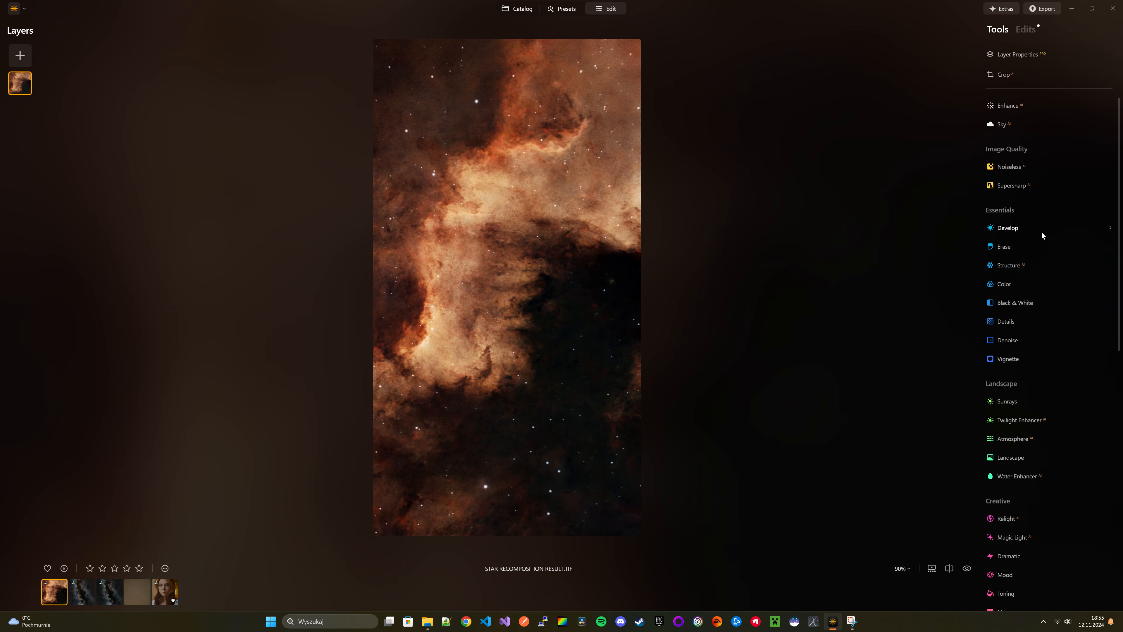
left_click(1005, 260)
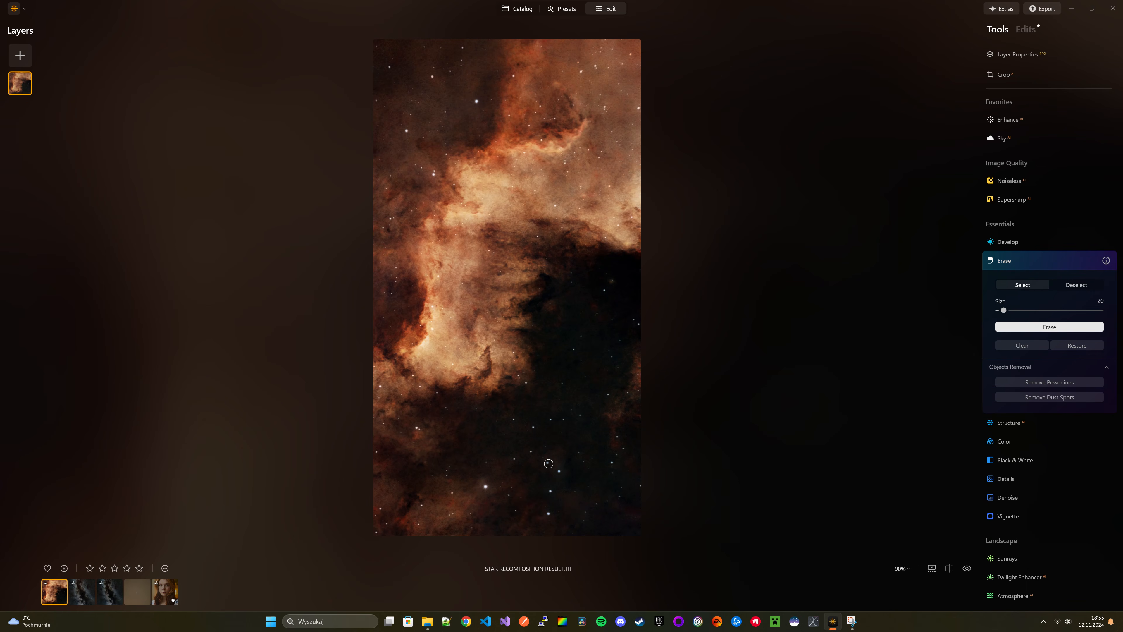
key("bracketleft")
left_click(1064, 327)
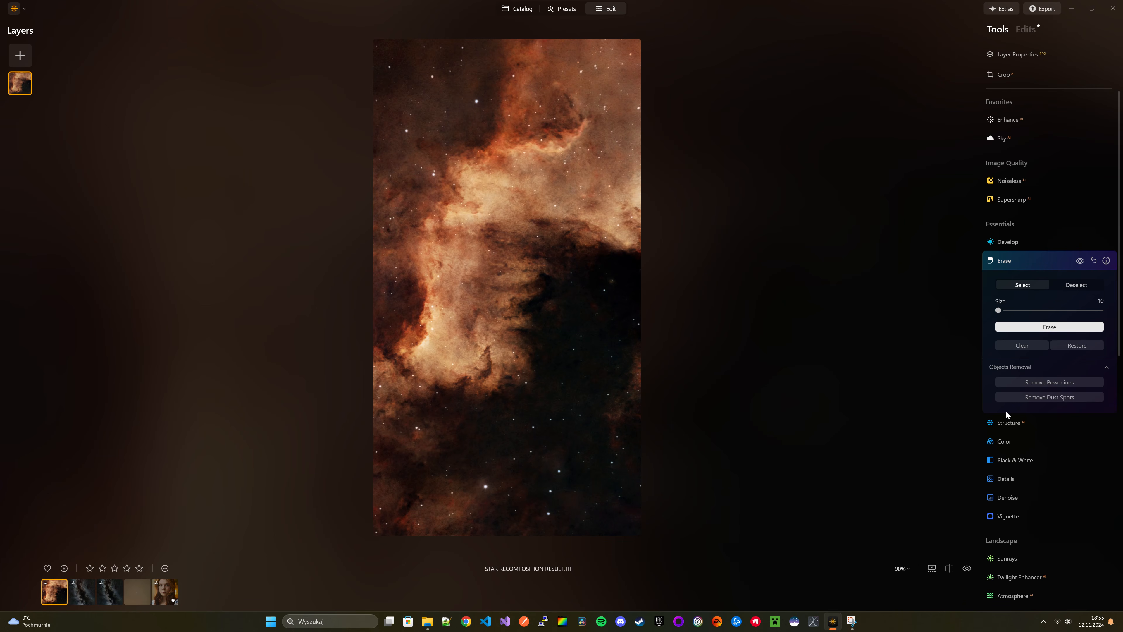
left_click(967, 565)
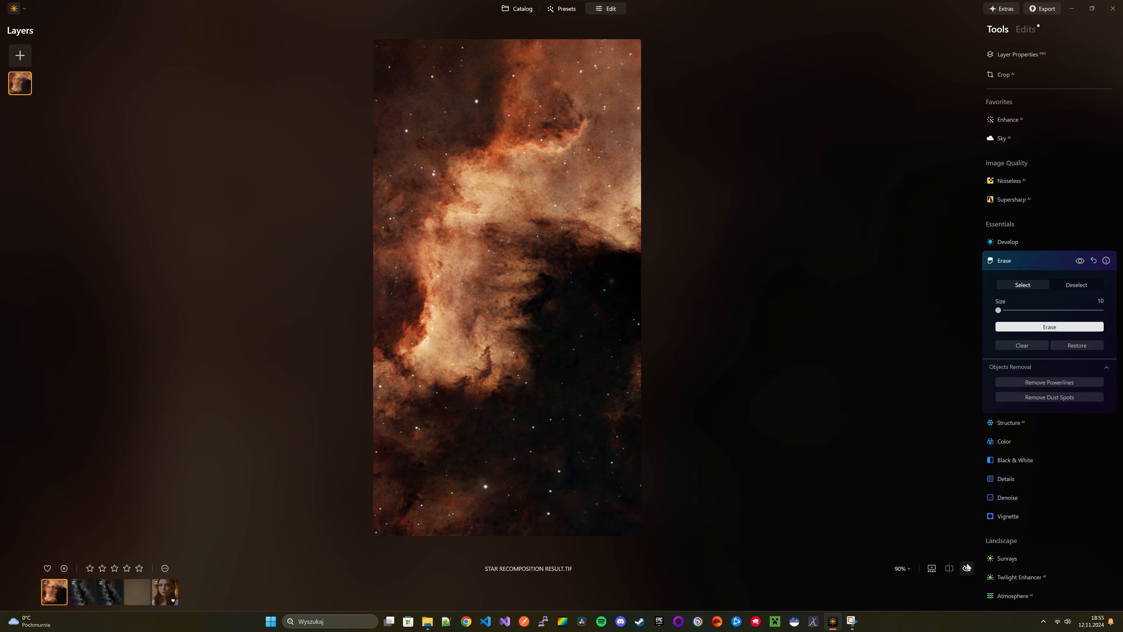
left_click(967, 564)
left_click(1033, 326)
left_click(613, 281)
Examine the cleaned-up image against its unedited version several times
left_click(967, 568)
left_click(969, 569)
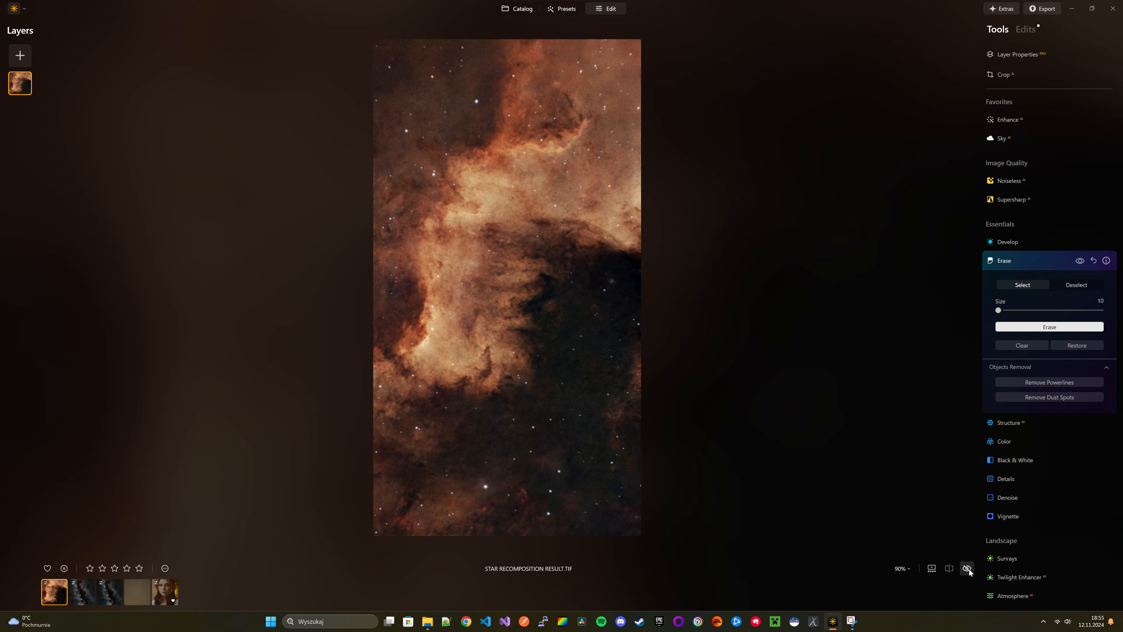
left_click(968, 568)
left_click(969, 569)
left_click(969, 569)
left_click(968, 569)
left_click(968, 569)
left_click(969, 568)
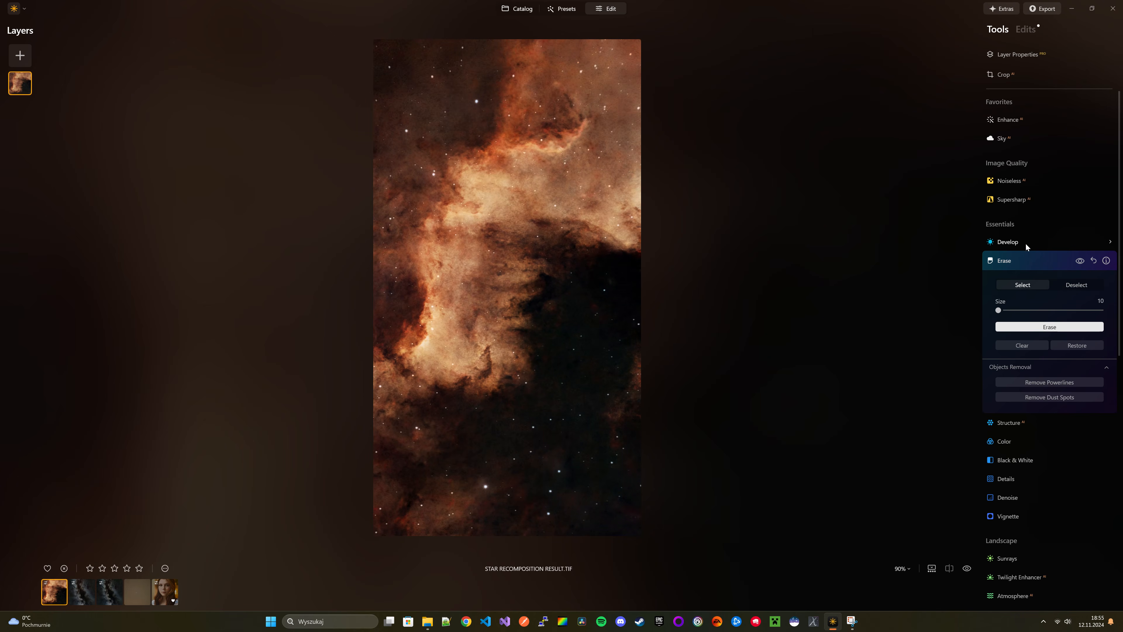
Set the Develop tool's Smart Contrast to -12 and compare the result with the unedited image
left_click(1007, 243)
left_click_drag(1050, 225, 1044, 227)
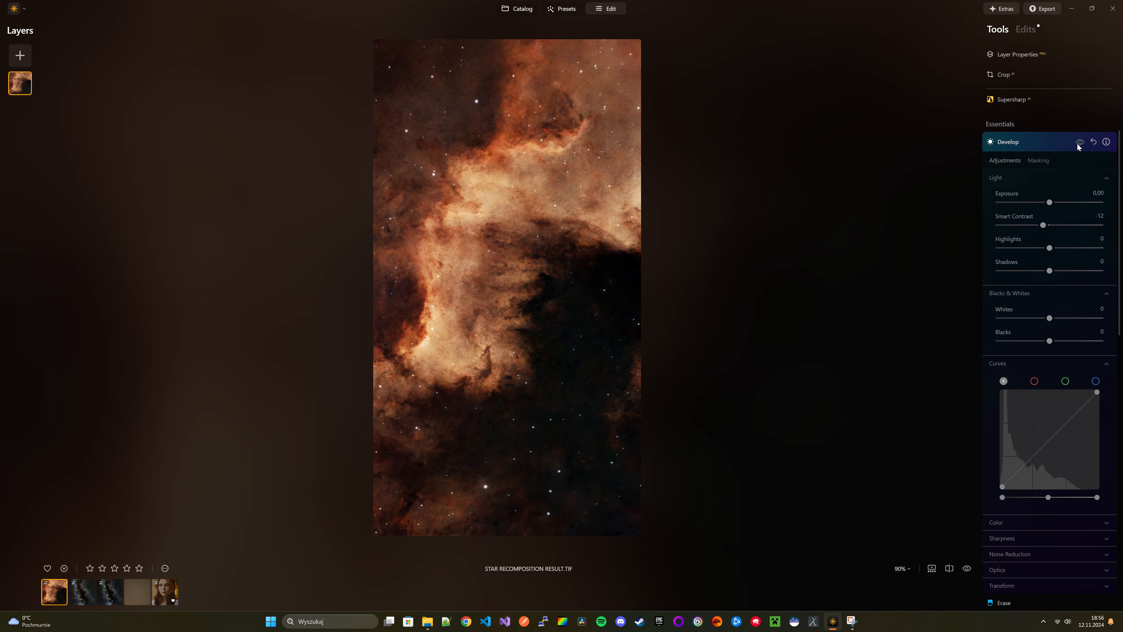
left_click(968, 568)
left_click(968, 568)
left_click(969, 569)
left_click(969, 569)
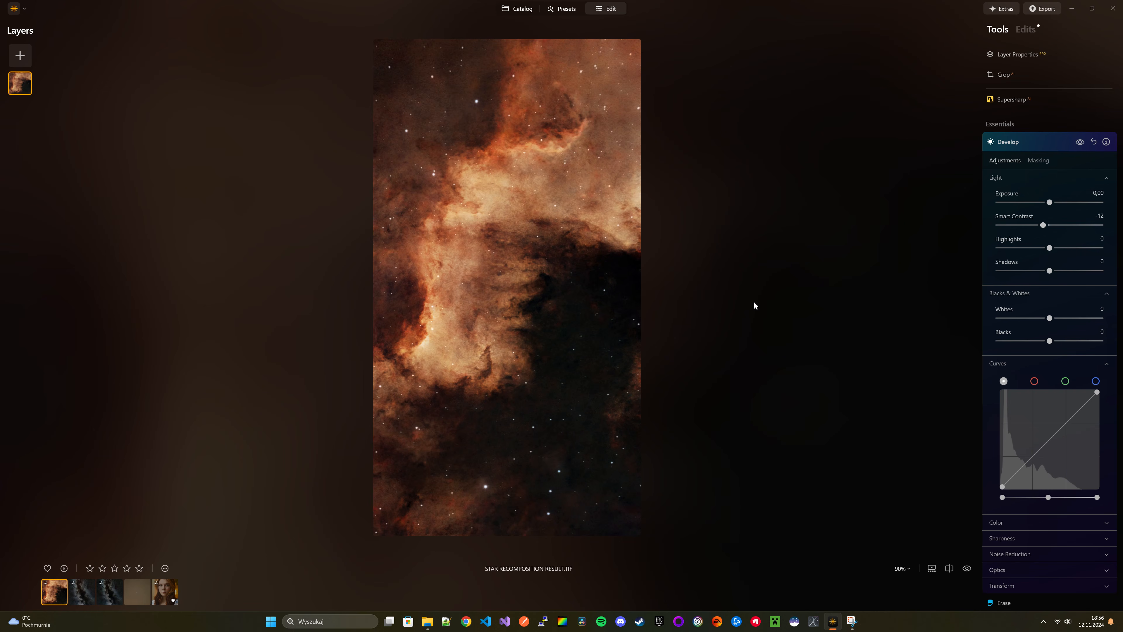
Look at the light frames in the NGC 7000 lights folder in File Explorer, then return to Luminar Neo
left_click(427, 620)
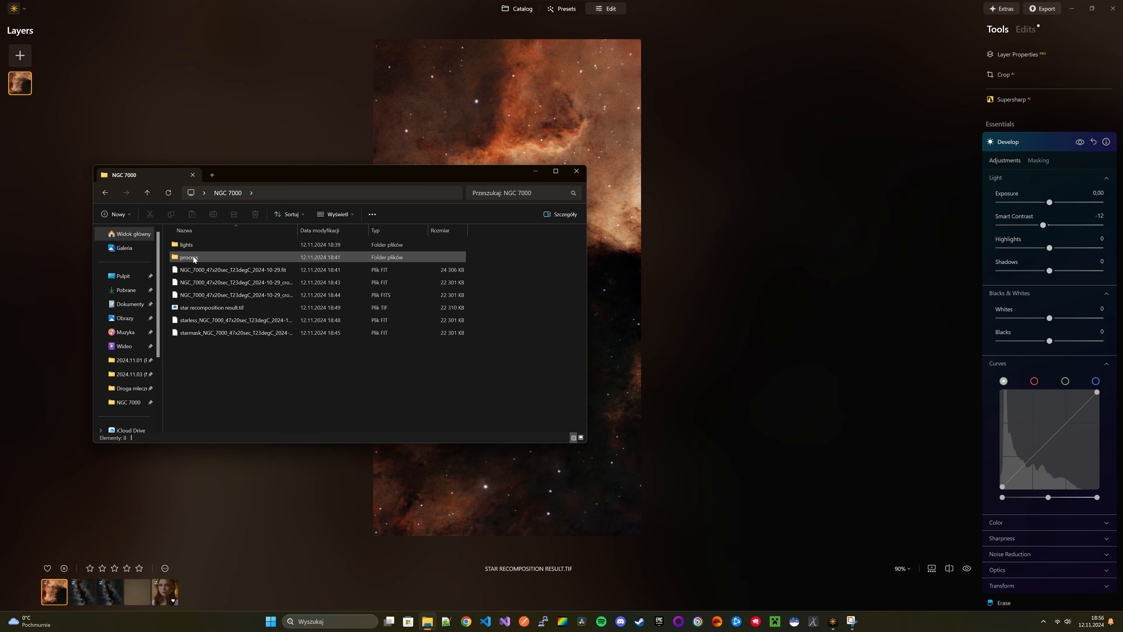
double_click(198, 244)
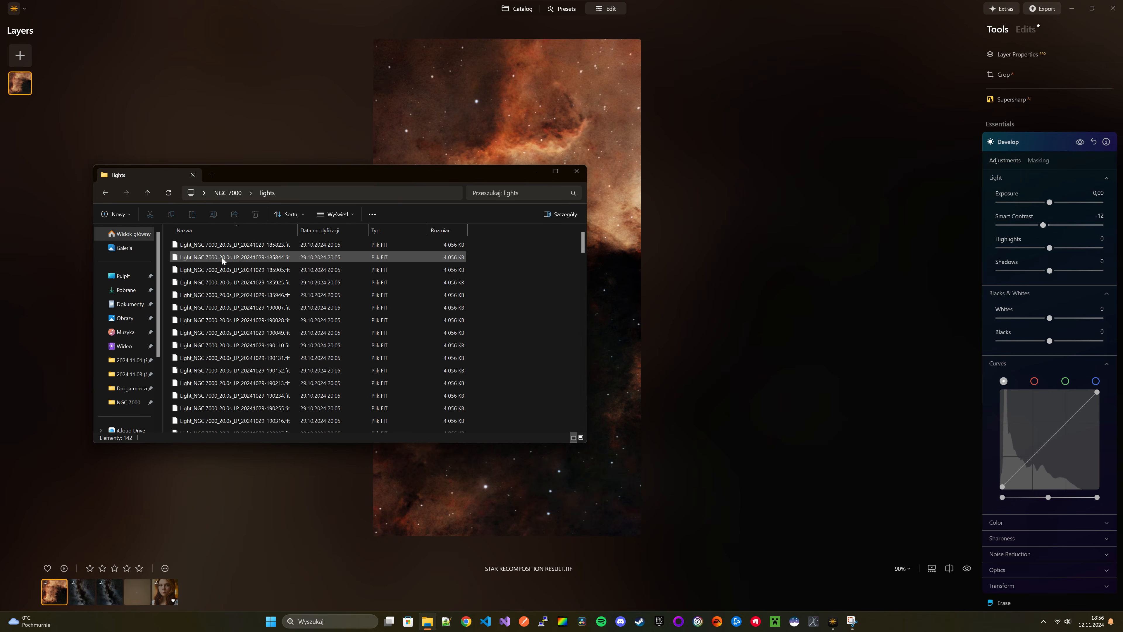
left_click(237, 195)
left_click(798, 260)
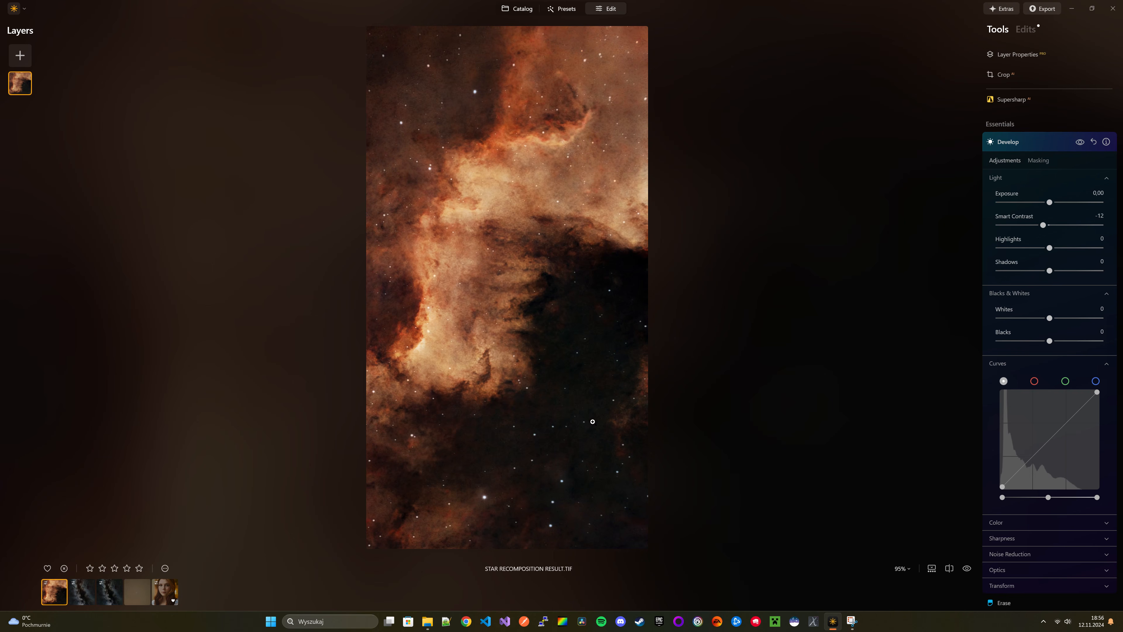
scroll(544, 384, "up", 3)
scroll(511, 335, "down", 6)
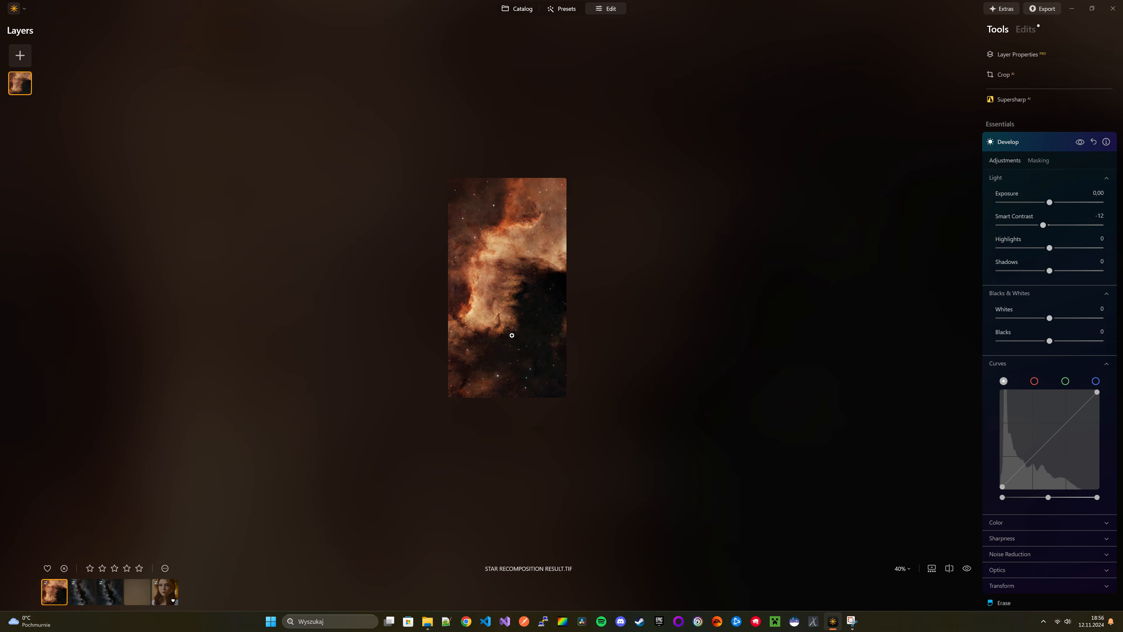
scroll(511, 335, "up", 3)
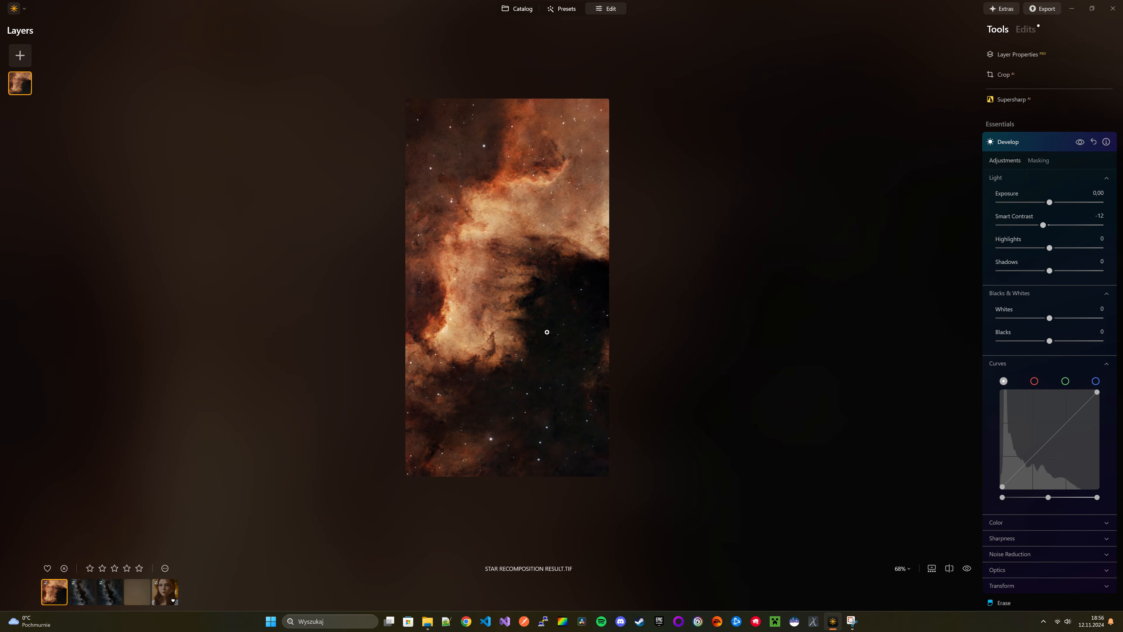